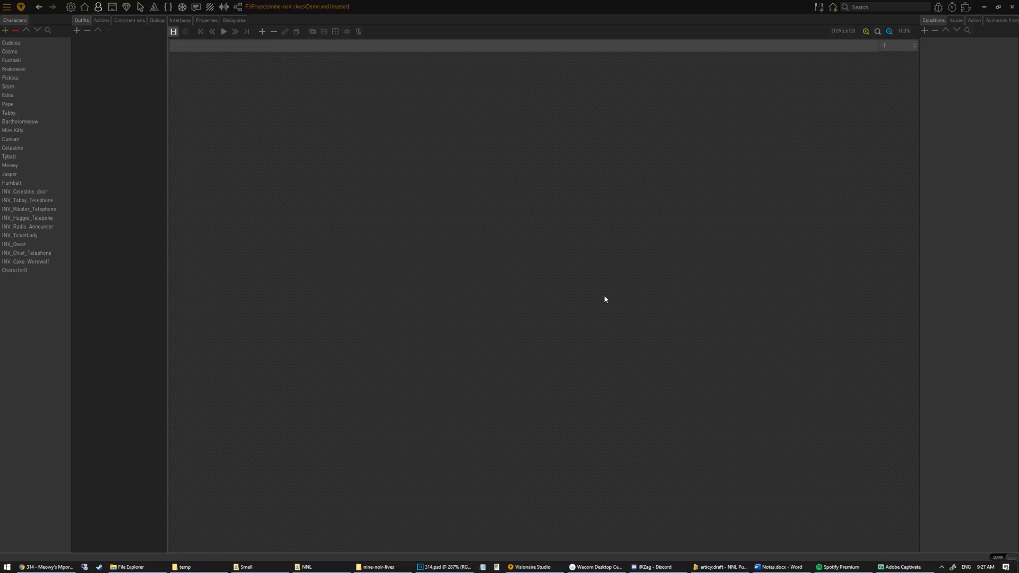
- Save and run the game from the GAME MANAGER scene to check the empty start scene, and close the test window
left_click(85, 8)
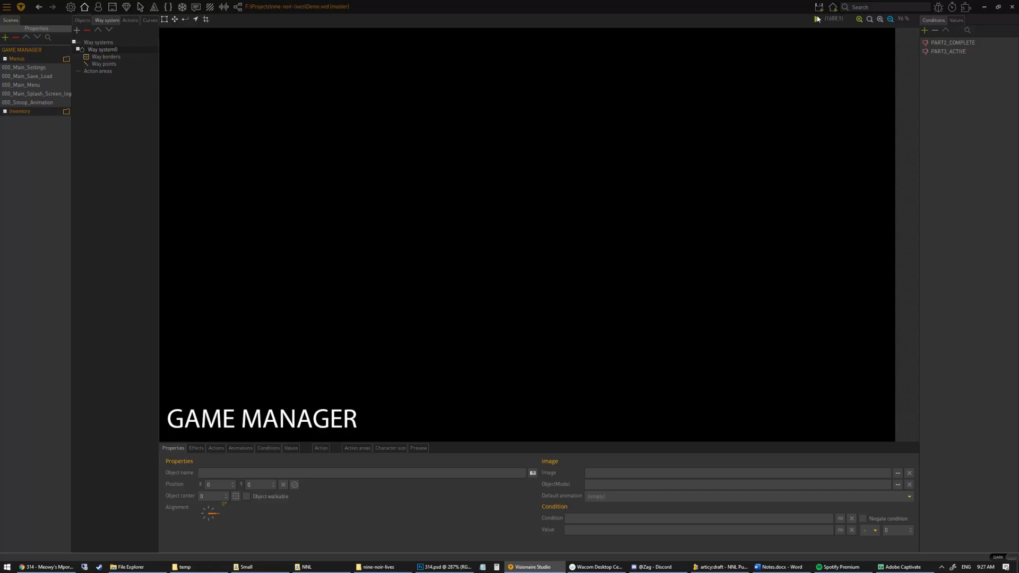
mouse_move(833, 7)
left_click(832, 34)
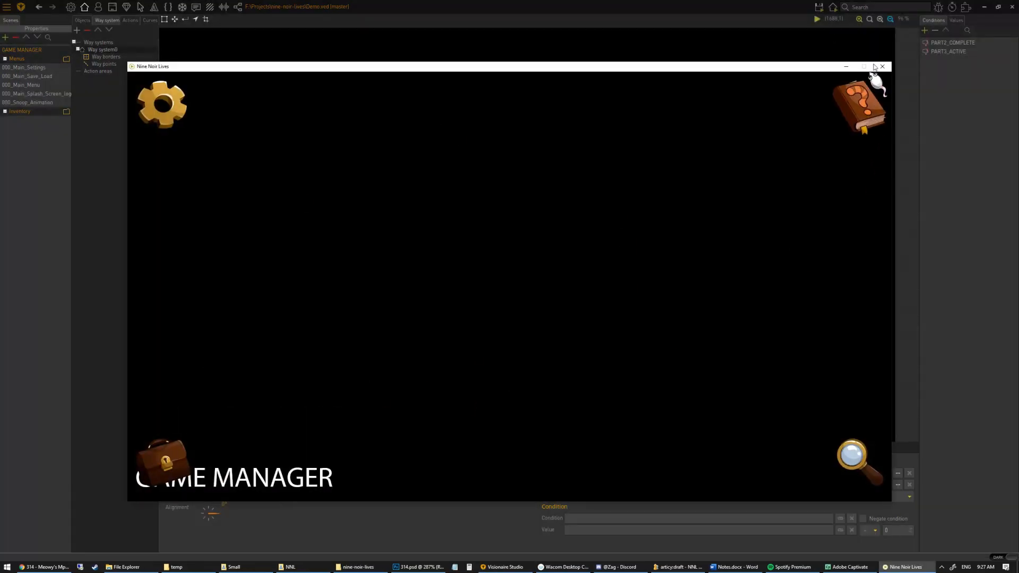
left_click(883, 67)
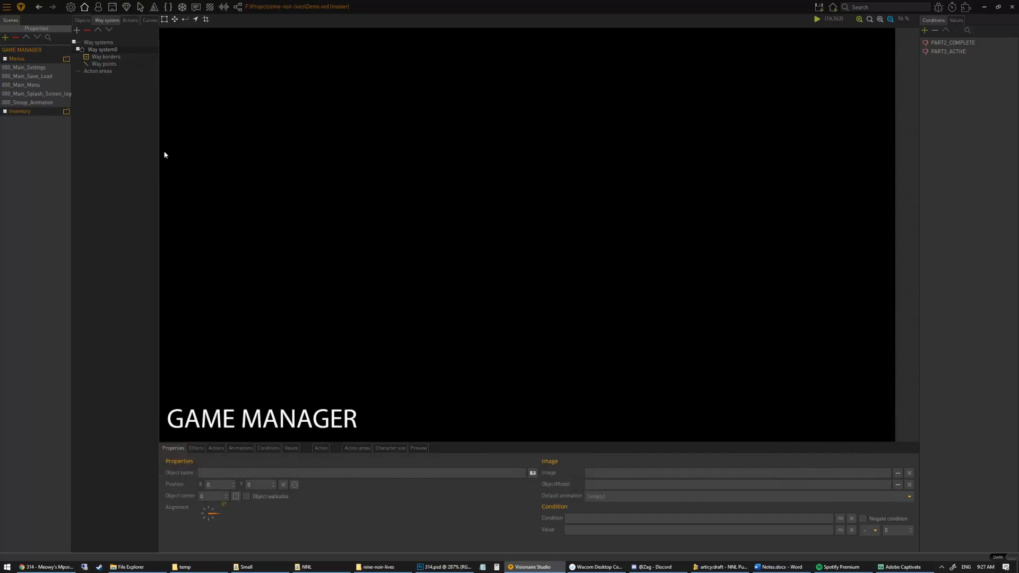
- Delete all existing actions of the GAME MANAGER scene, from MAIN_MENU_ACCESSED up to INVENTORY_ITEM_ADDED_SHOW
left_click(135, 21)
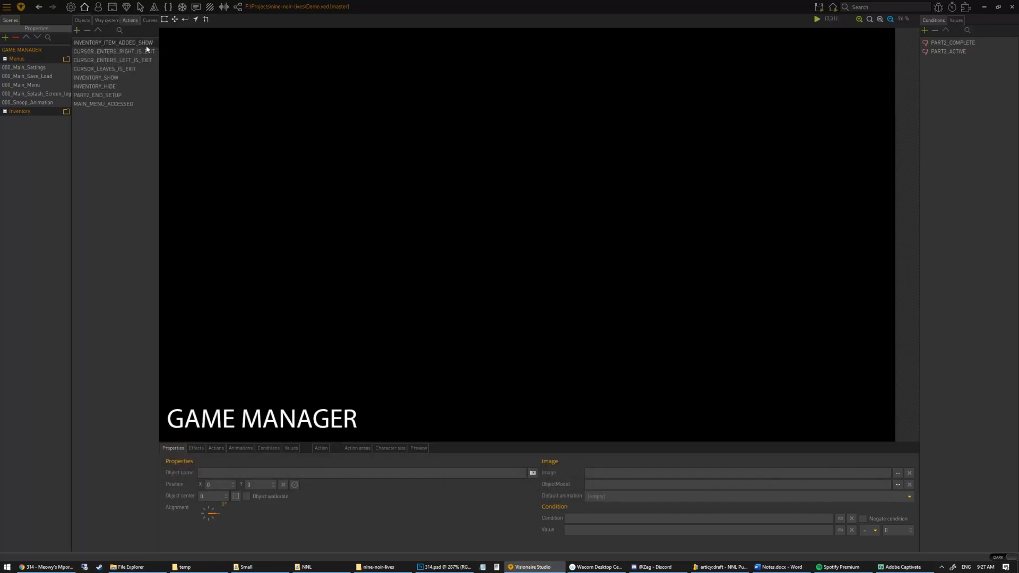
left_click(112, 44)
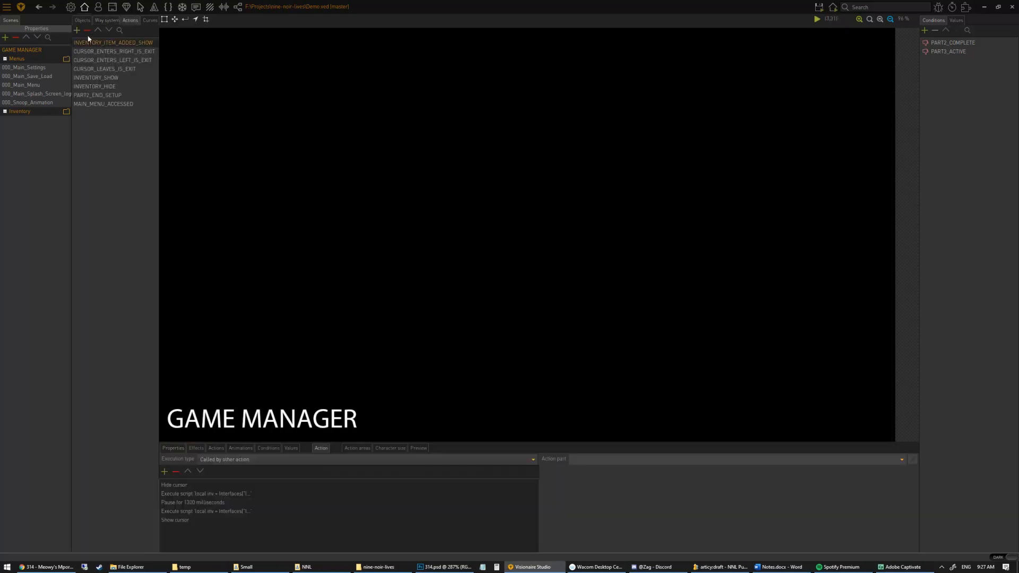
left_click(109, 104)
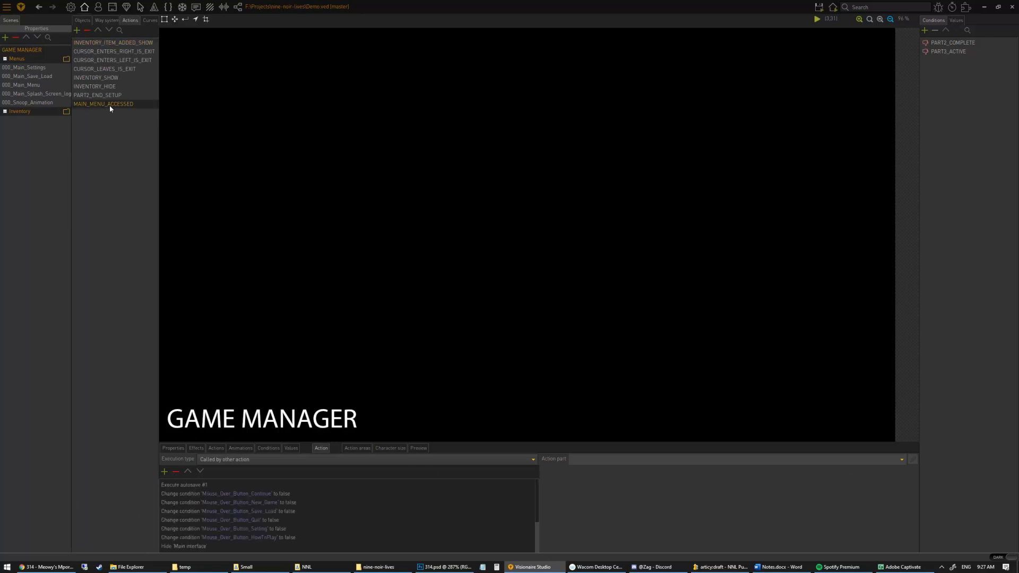
left_click(88, 31)
left_click(88, 31)
left_click(88, 30)
left_click(89, 31)
left_click(89, 31)
left_click(88, 30)
left_click(88, 31)
left_click(89, 31)
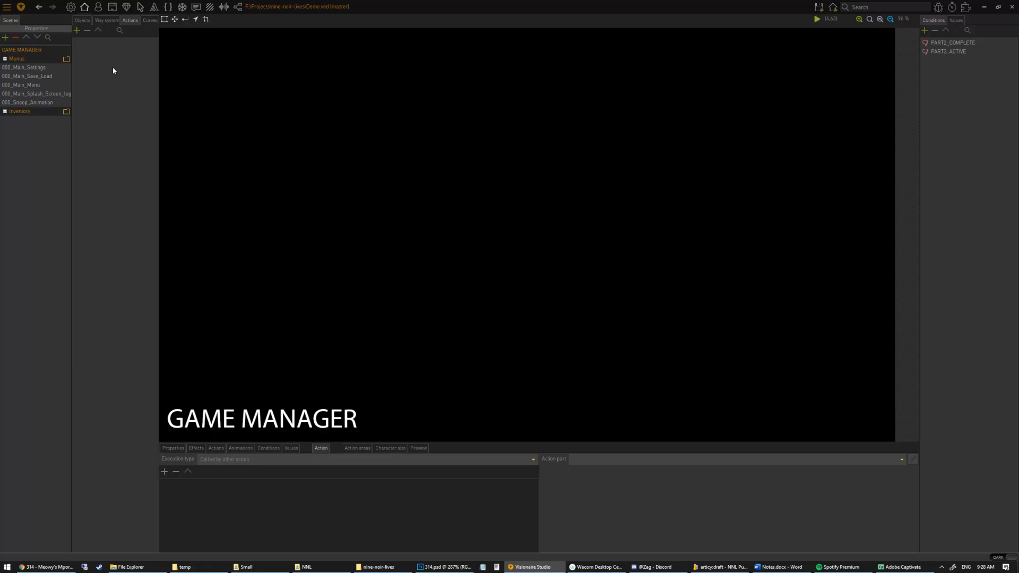
- Add a new action to the GAME MANAGER scene and set its execution type to At beginning of scene
left_click(77, 31)
left_click(108, 88)
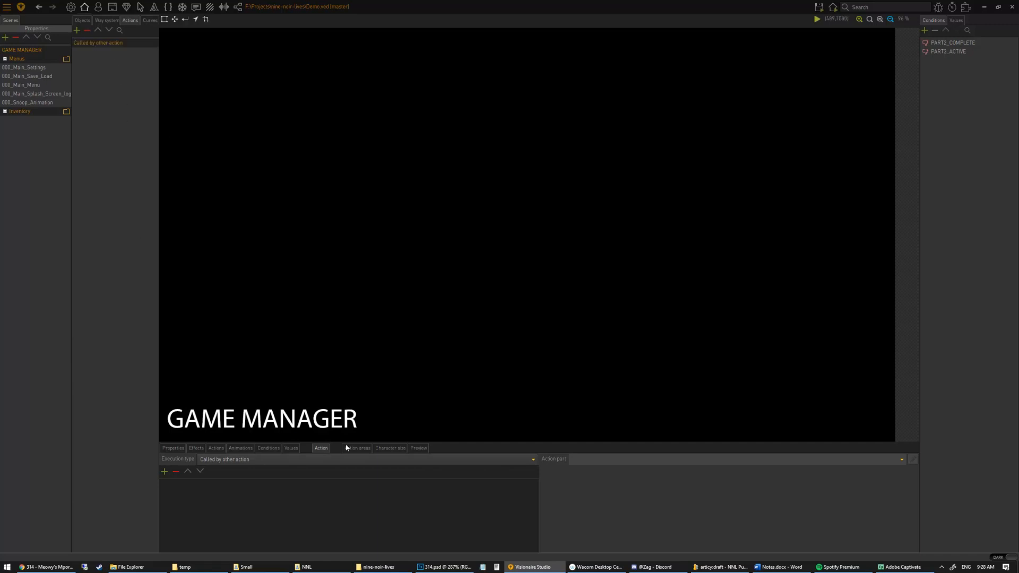
left_click_drag(420, 442, 421, 347)
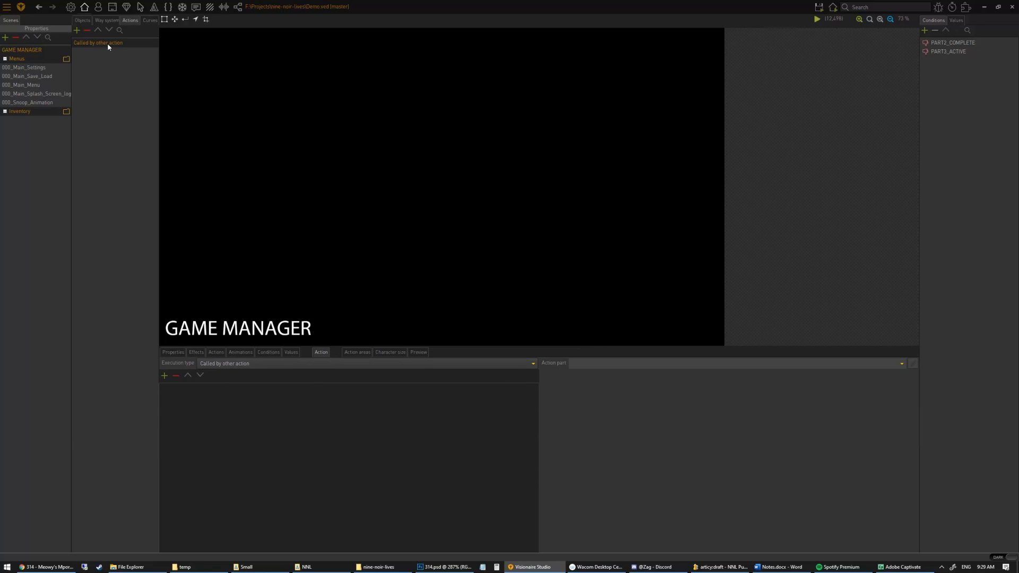
left_click(253, 364)
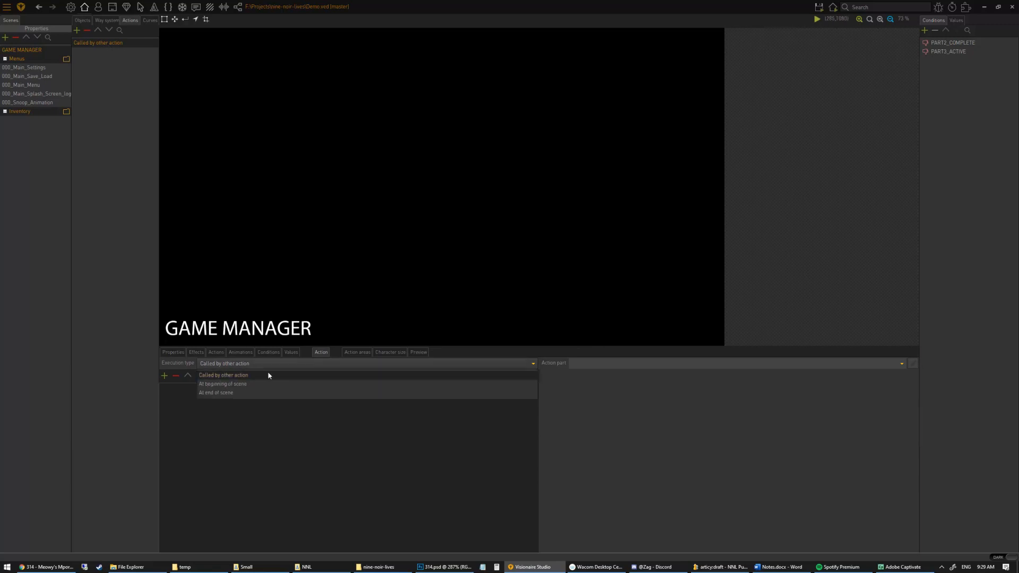
left_click(255, 384)
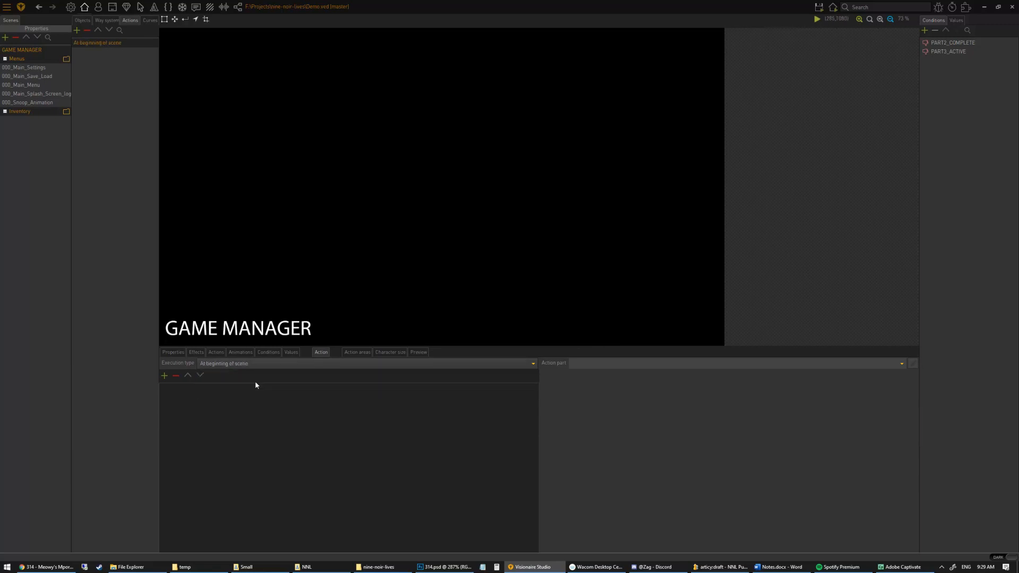
- Try the At end of scene execution type on the new action and return it to At beginning of scene
left_click(249, 365)
left_click(239, 395)
left_click(240, 366)
left_click(241, 384)
left_click(256, 364)
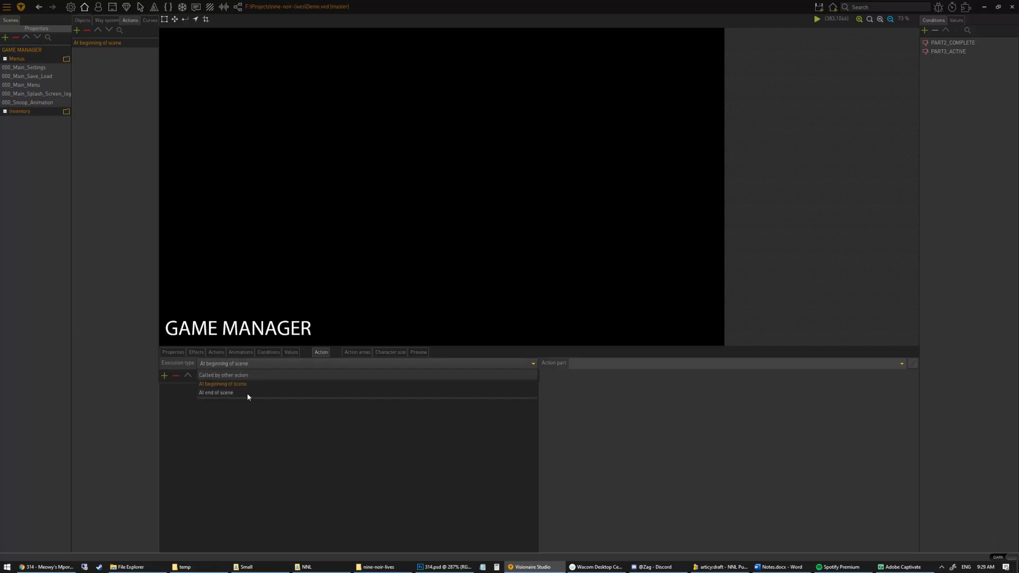
left_click(234, 393)
left_click(242, 365)
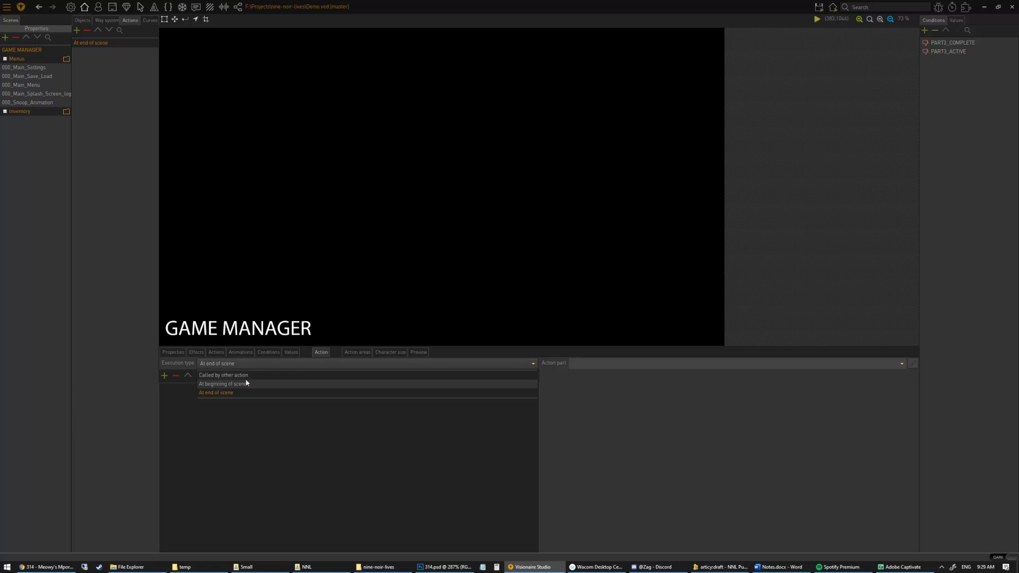
left_click(246, 381)
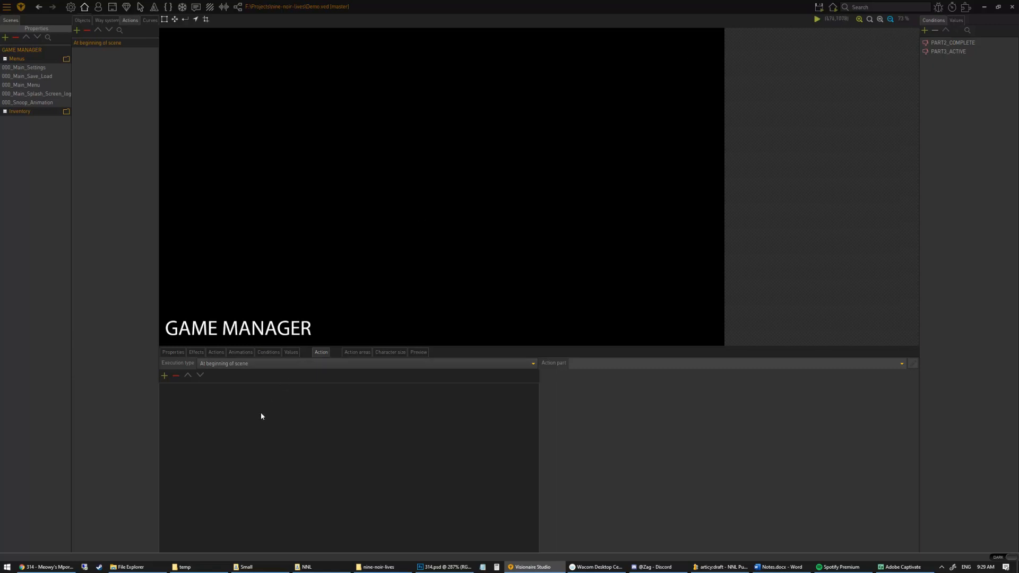
- Dismiss the action part selection and examine the properties of the Cuddles character
left_click(165, 382)
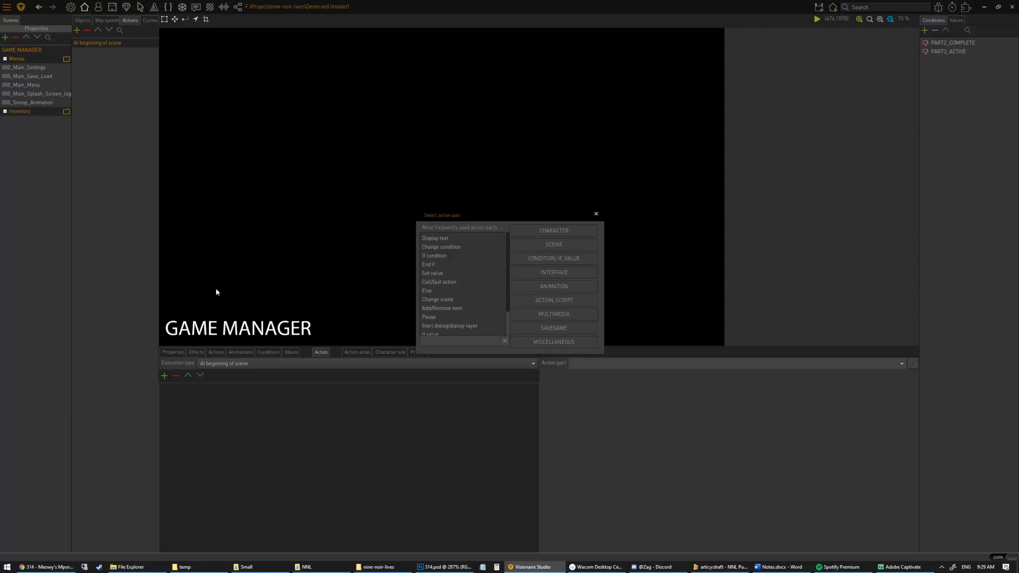
left_click(596, 215)
left_click(100, 6)
left_click(14, 43)
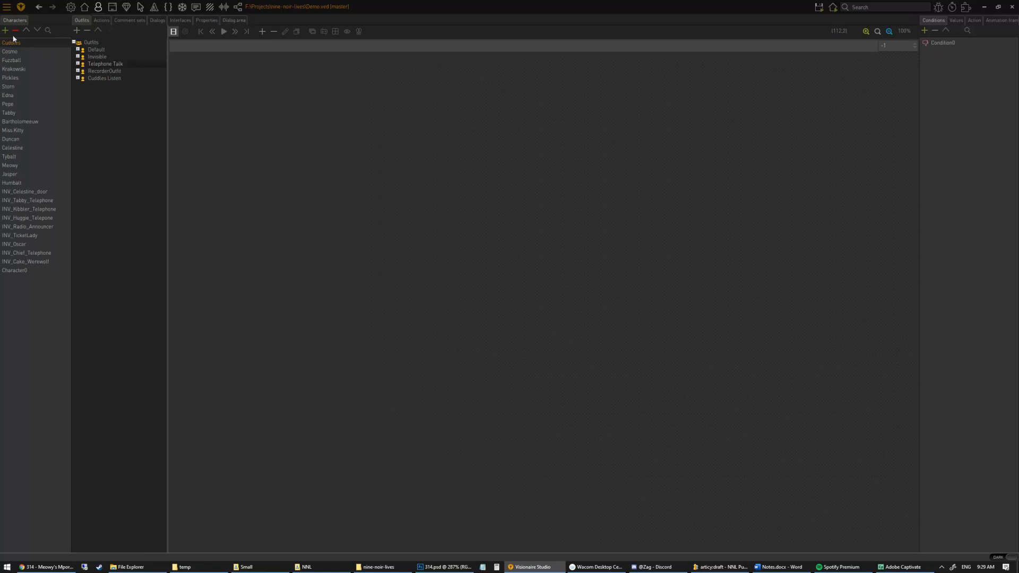
left_click(212, 23)
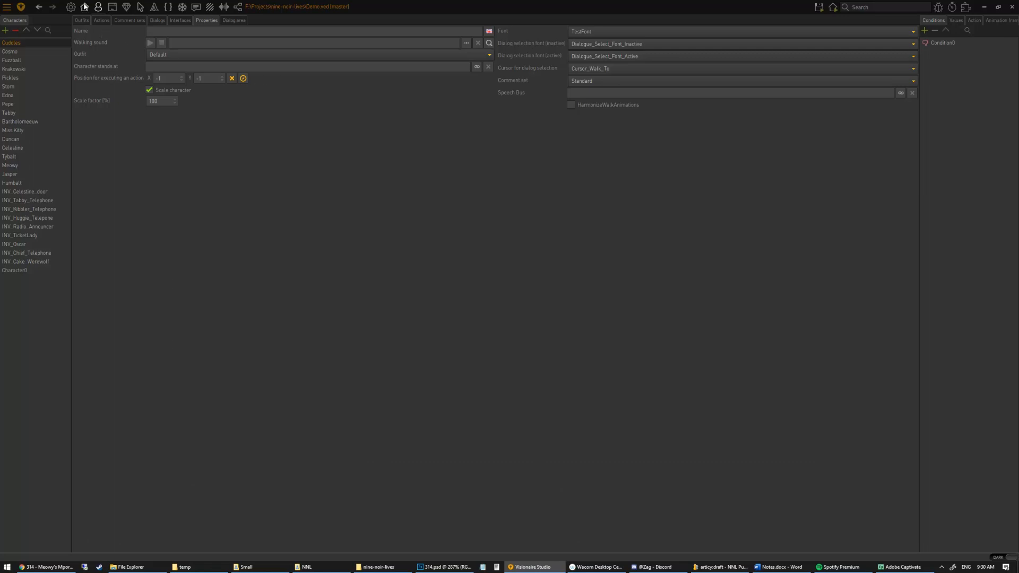
- Add a Set character to position action part to the GAME MANAGER scene's At beginning of scene action
left_click(85, 7)
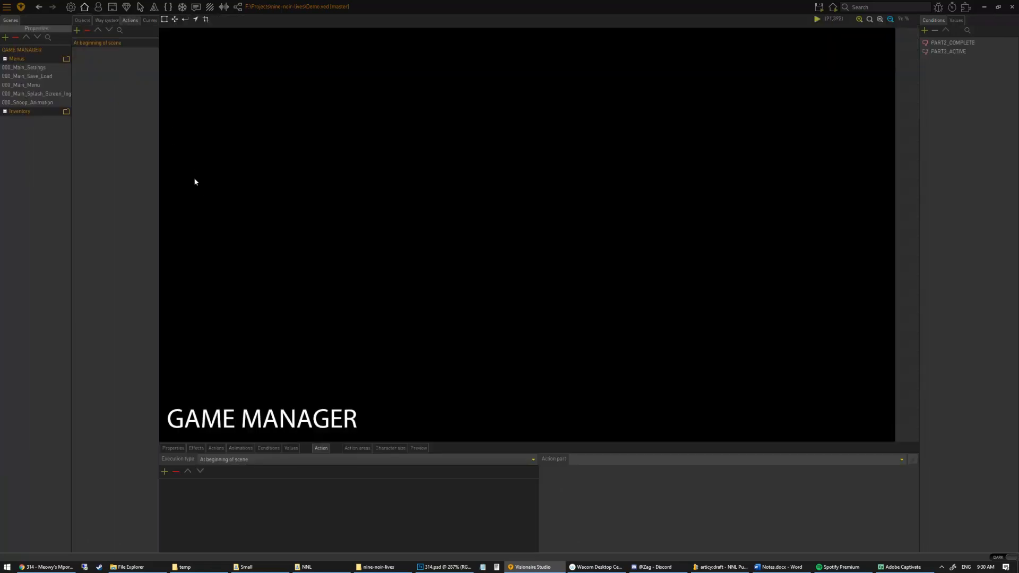
left_click(5, 59)
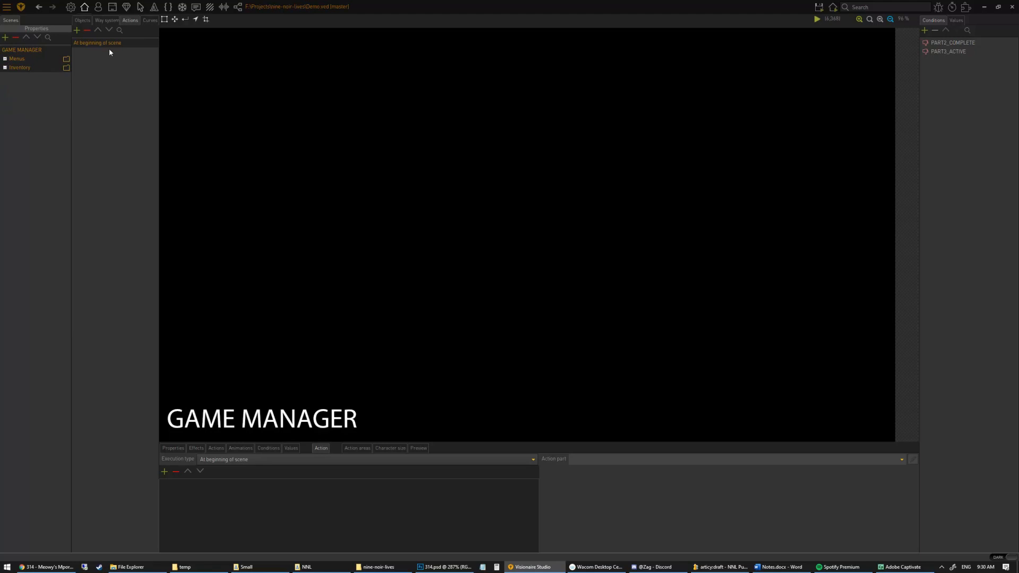
left_click(167, 475)
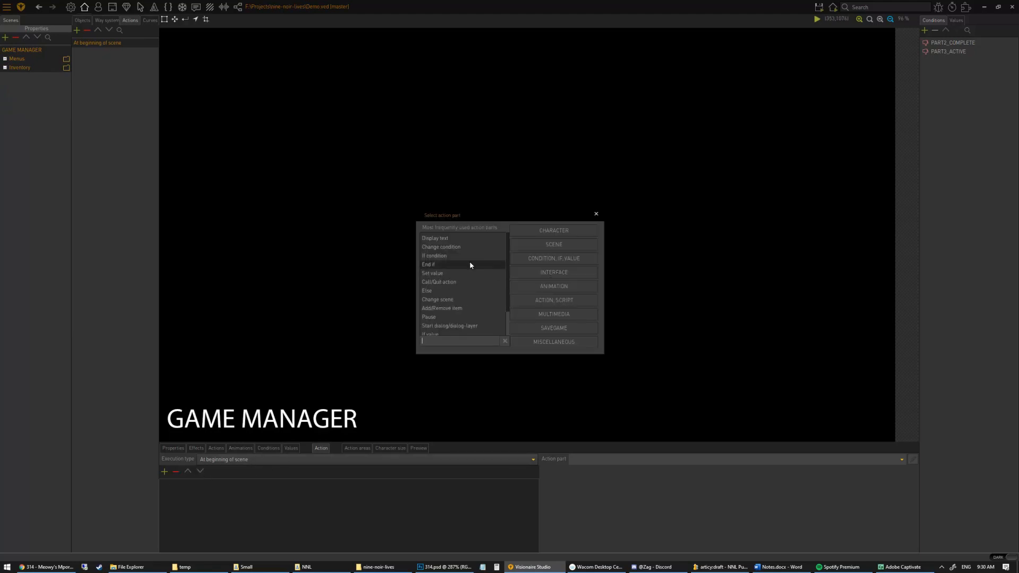
type("set")
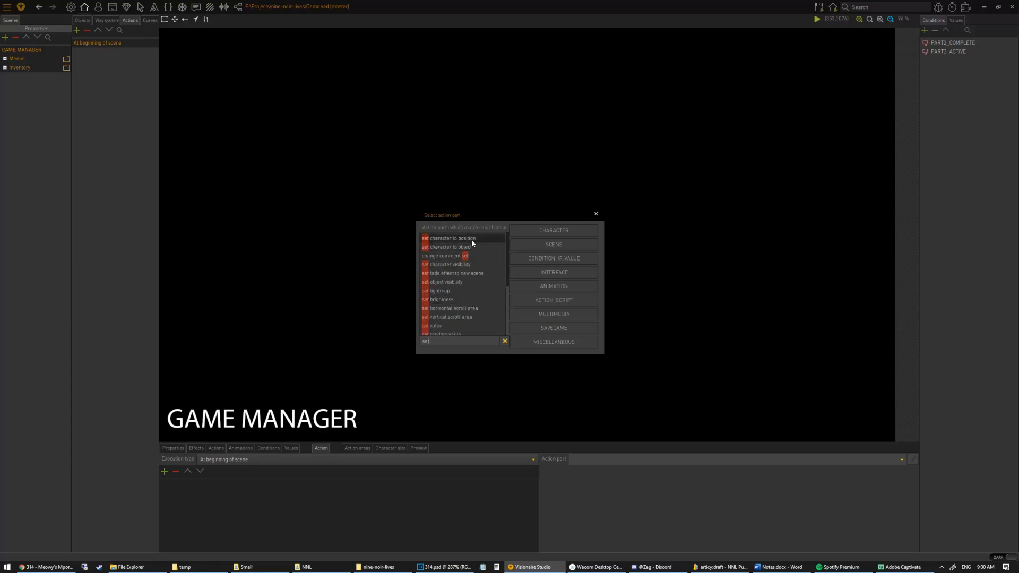
left_click(461, 239)
double_click(472, 241)
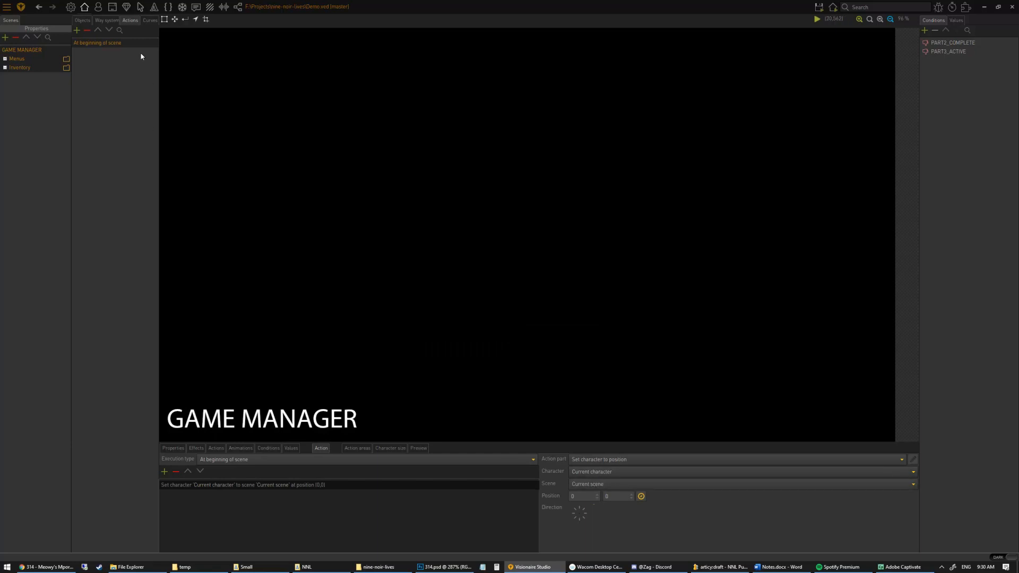
- Check the active character in the game properties, look at the interfaces list, and return to the scene
left_click(70, 7)
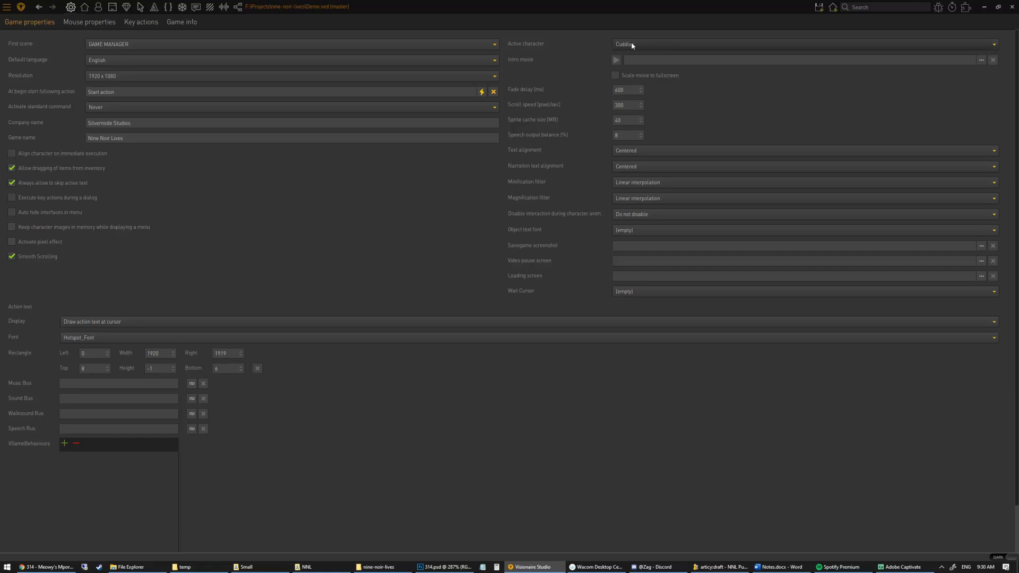
left_click(112, 7)
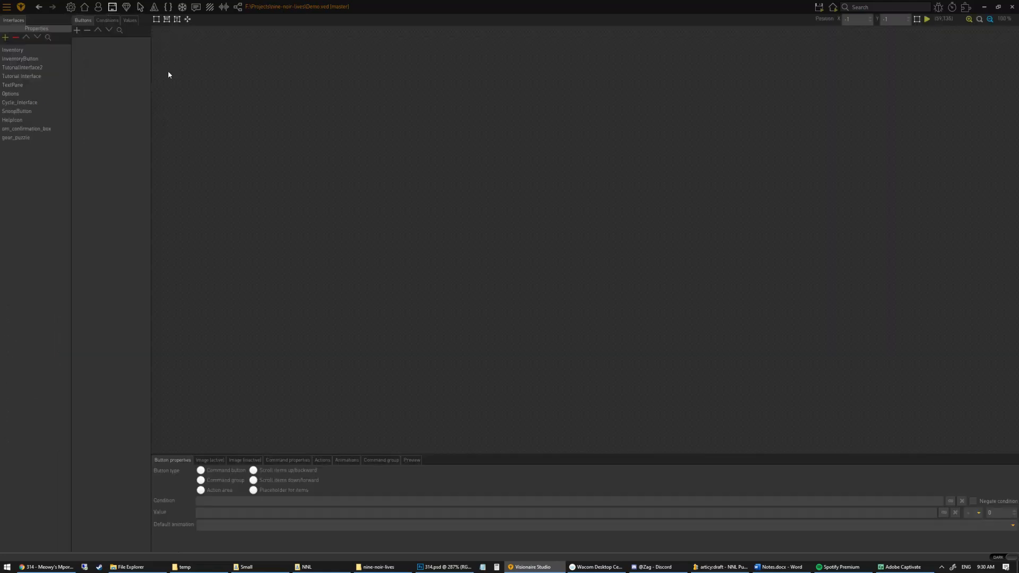
left_click(84, 7)
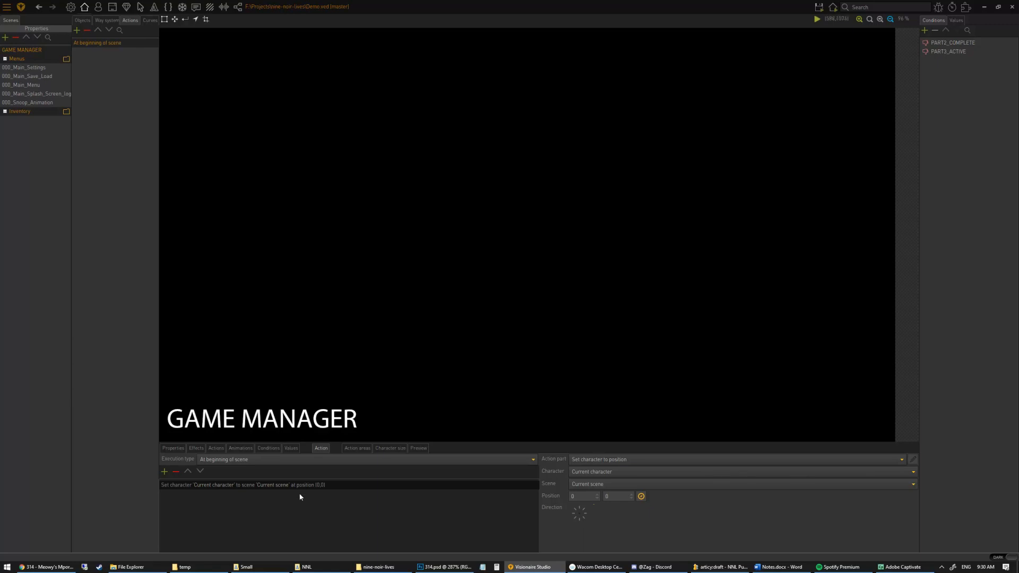
- Set the character's start position to 196, 817 in the scene and its facing direction to 315°
left_click(641, 496)
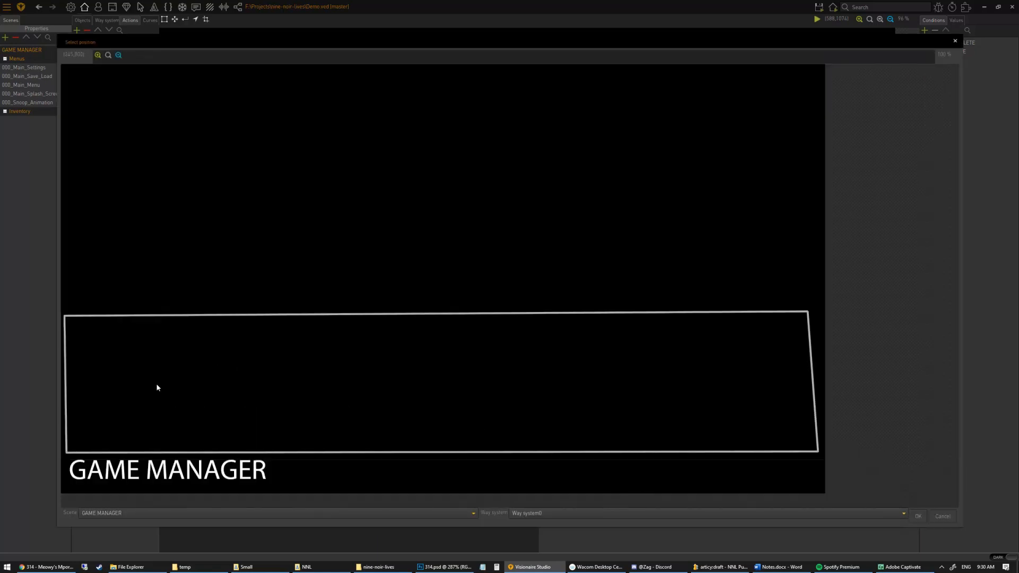
left_click(918, 516)
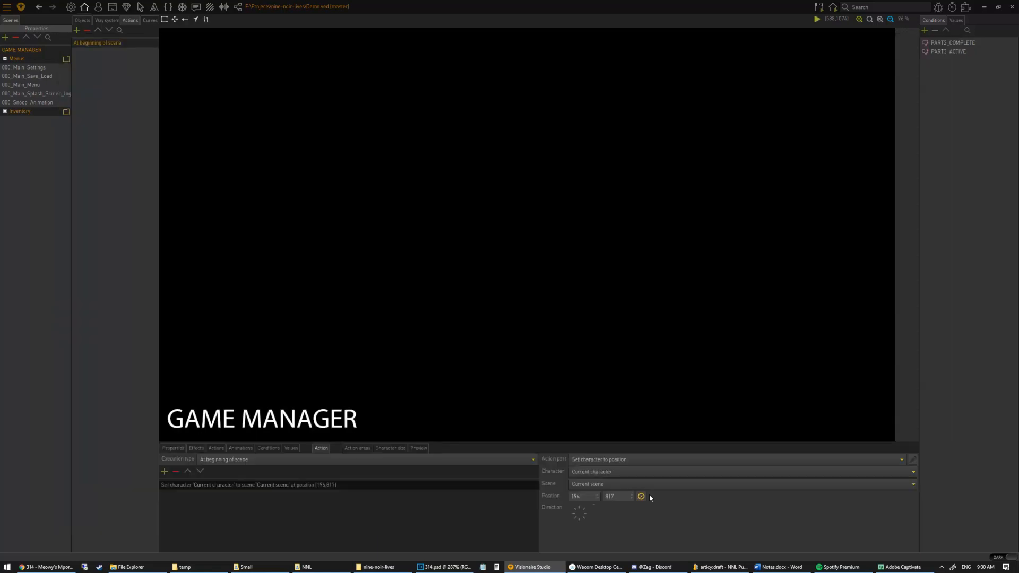
left_click(587, 518)
- Save and run the game, walk the character around the scene to test it, and close the test window
mouse_move(820, 7)
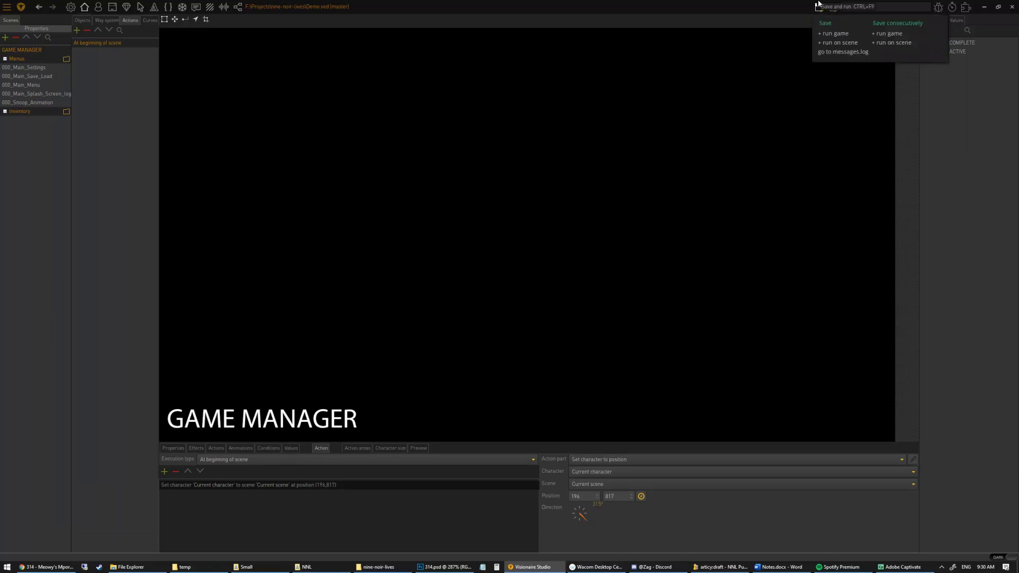
left_click(829, 36)
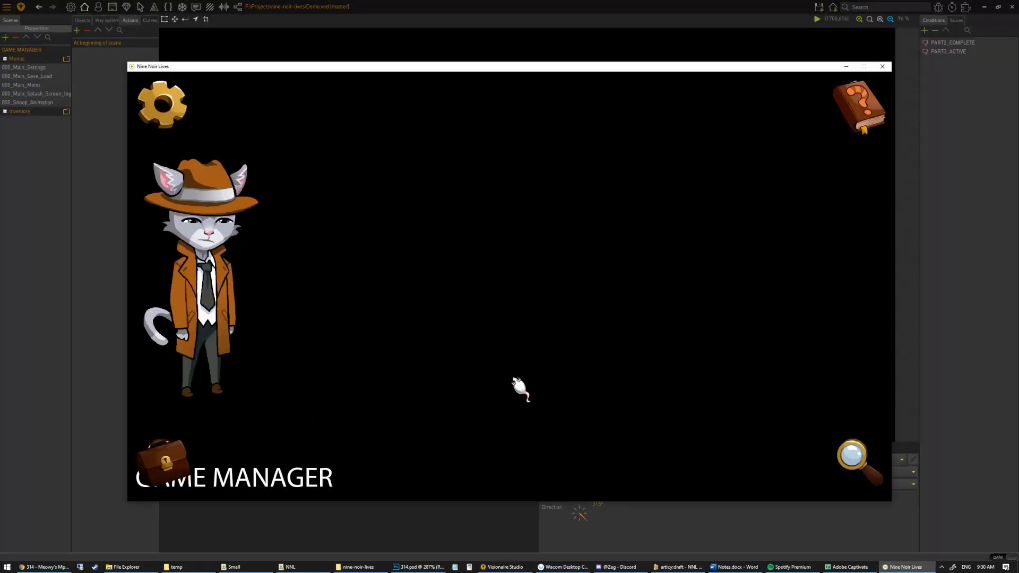
left_click(514, 381)
left_click(499, 431)
left_click(337, 395)
left_click(529, 388)
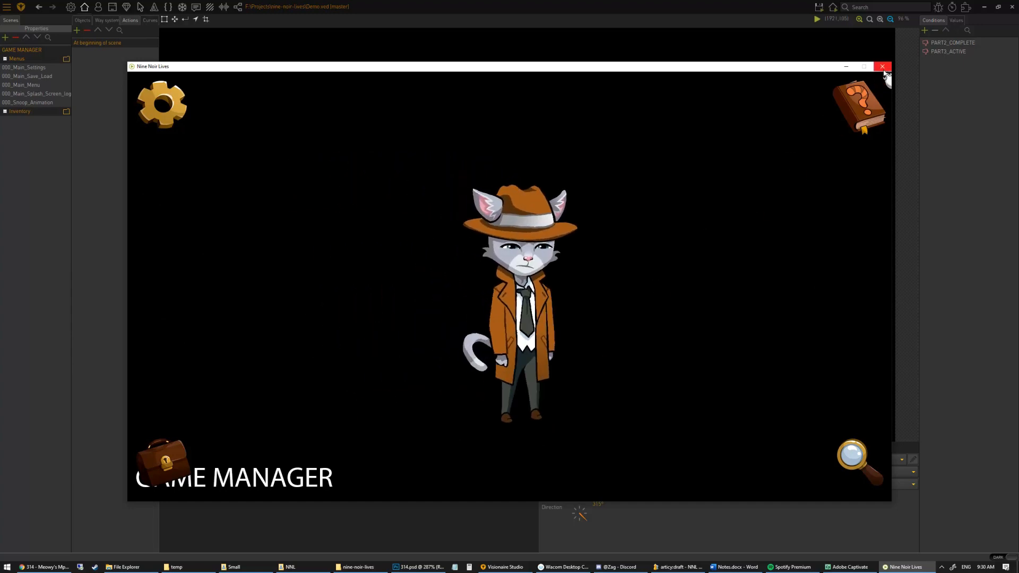
left_click(883, 67)
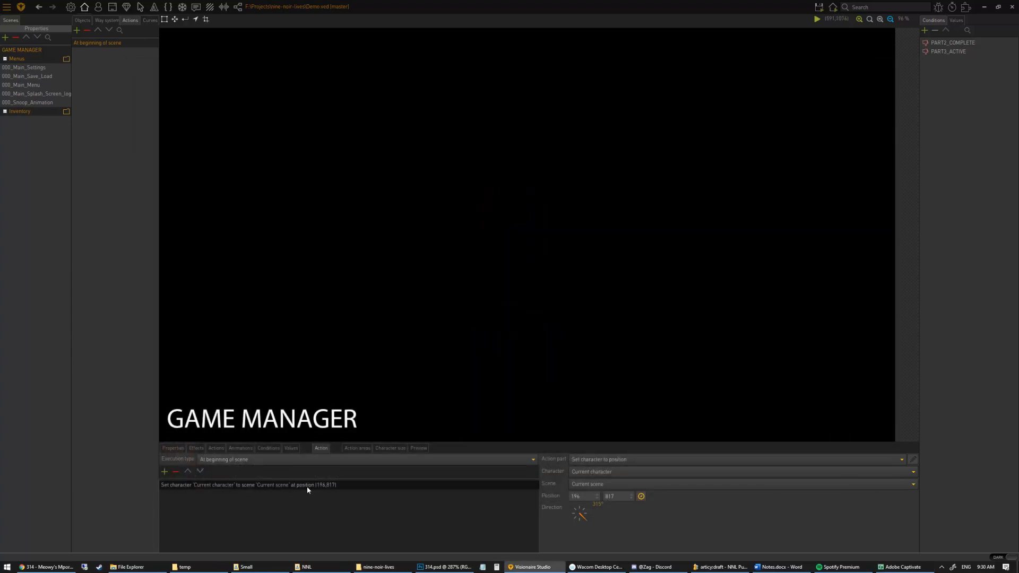
- Duplicate the Set character to position action part within the At beginning of scene action by copying and pasting it
right_click(244, 489)
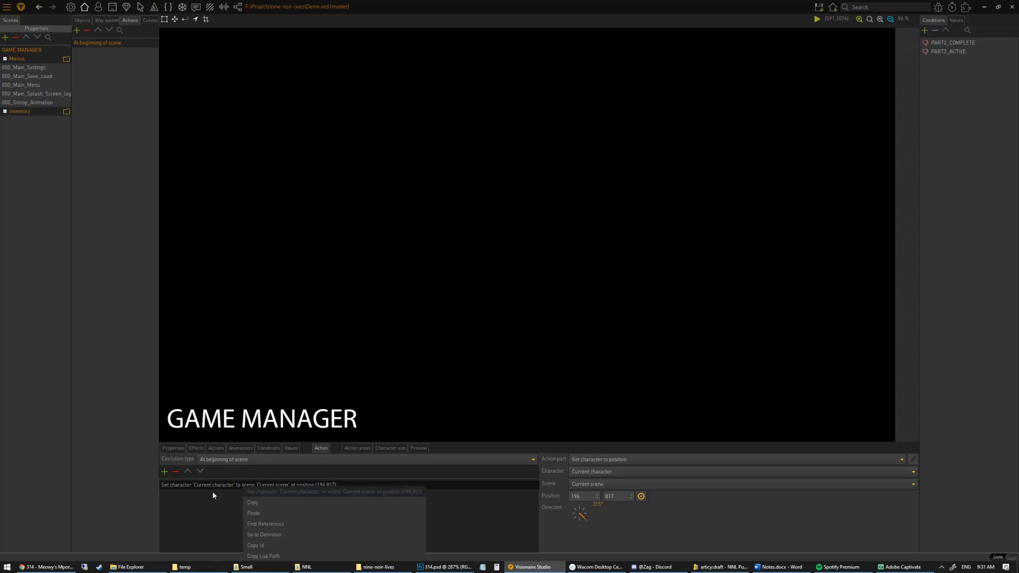
left_click(189, 489)
right_click(221, 490)
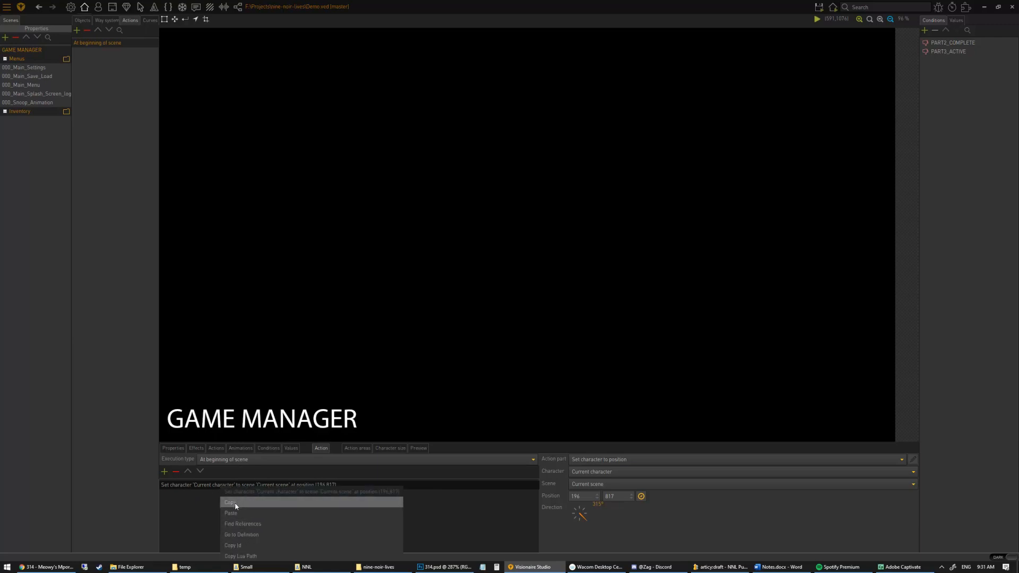
left_click(237, 503)
left_click(205, 505)
right_click(201, 485)
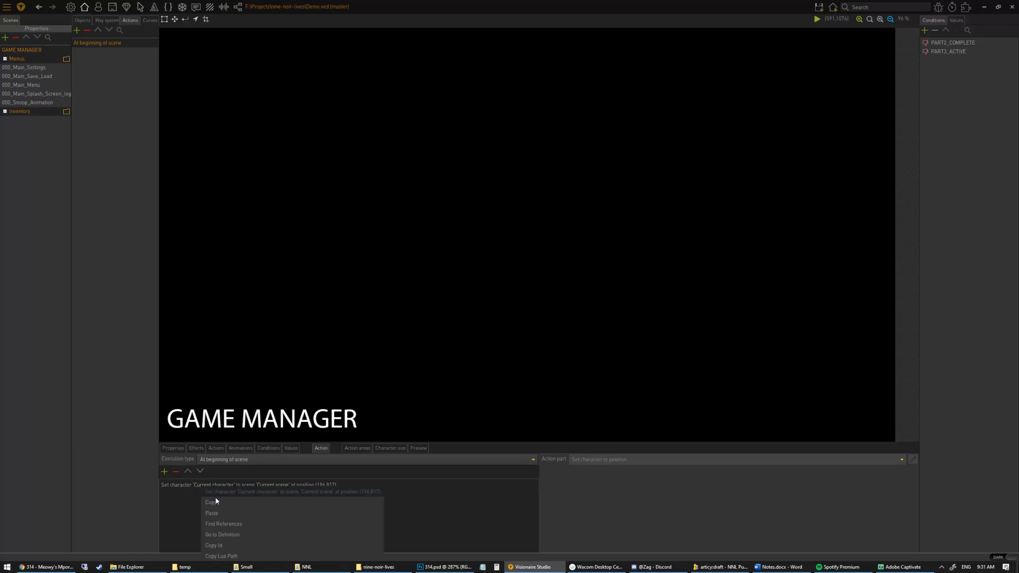
left_click(228, 516)
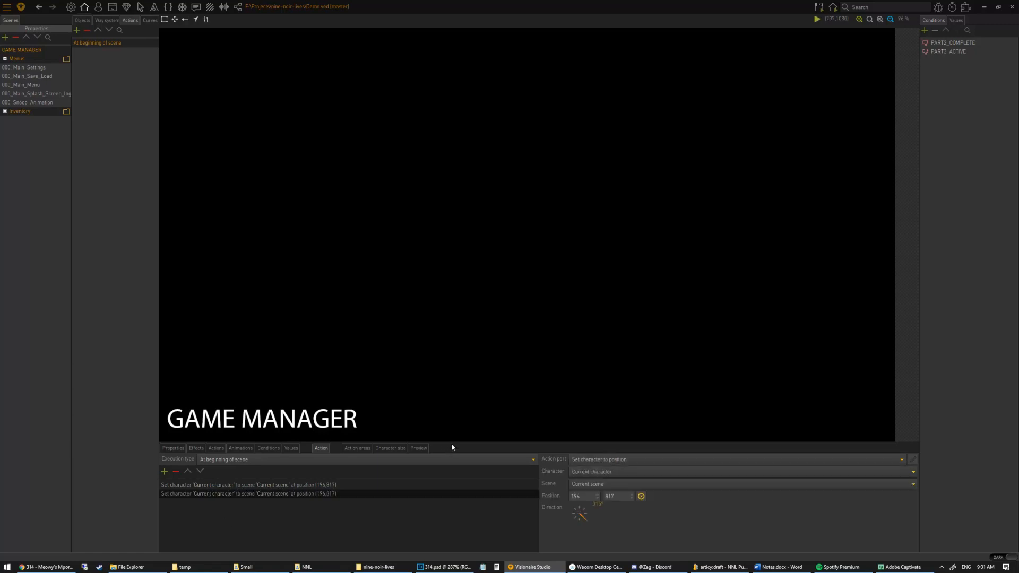
- Set the duplicated Set character to position part to Tabby at position 1563, 797, facing 225°
left_click_drag(452, 442, 458, 394)
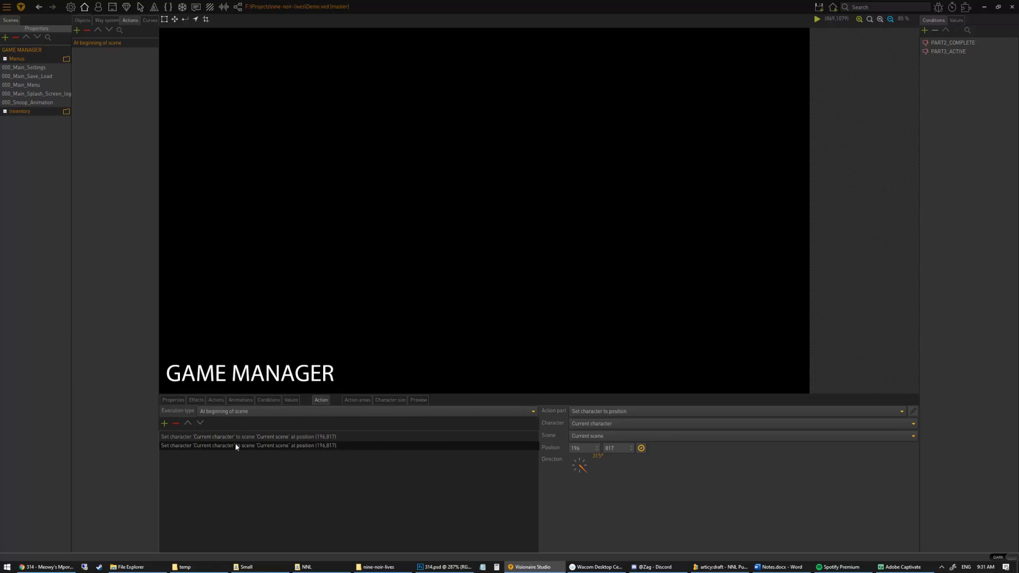
left_click(619, 424)
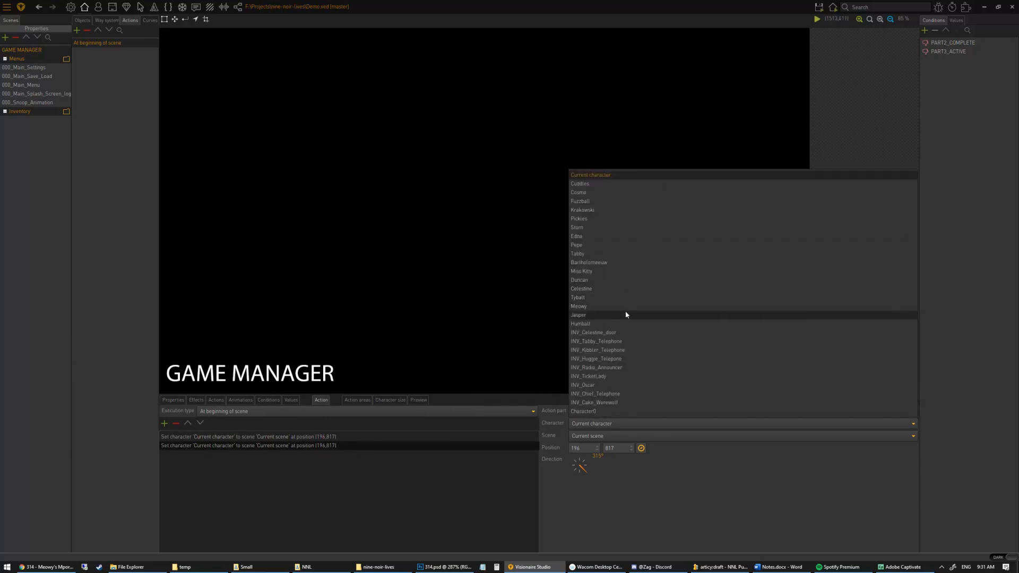
left_click(627, 255)
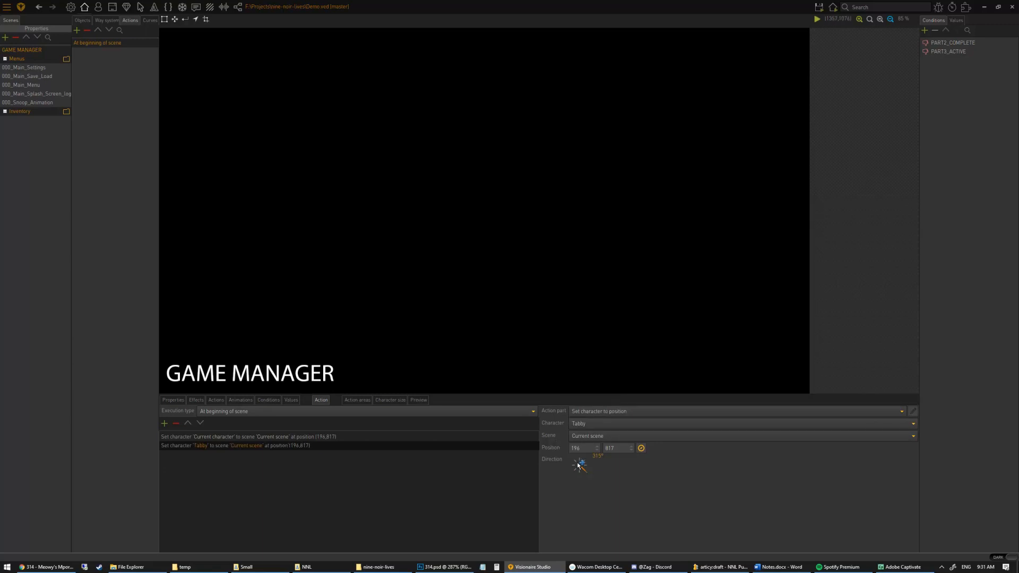
left_click(640, 449)
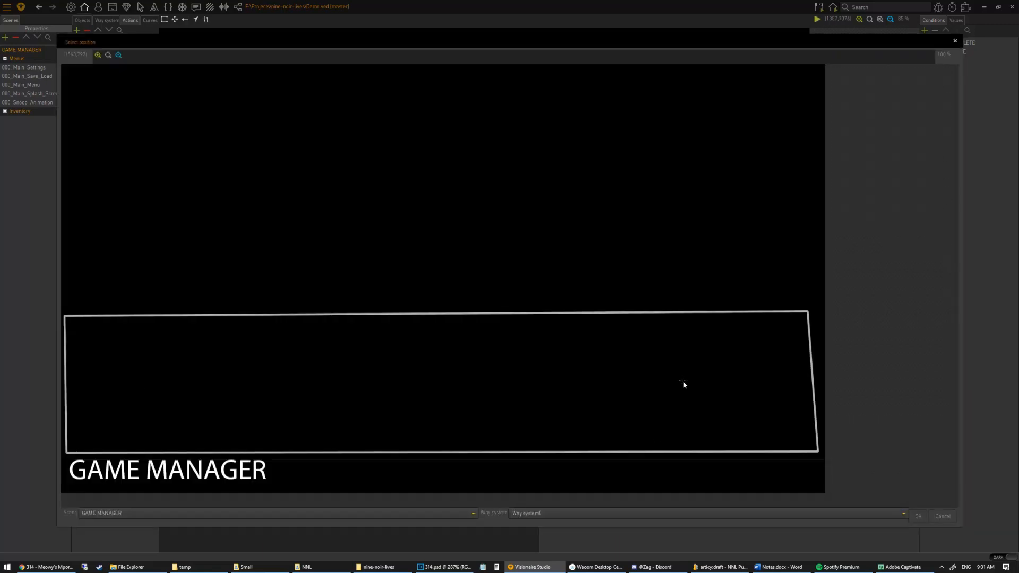
left_click(916, 515)
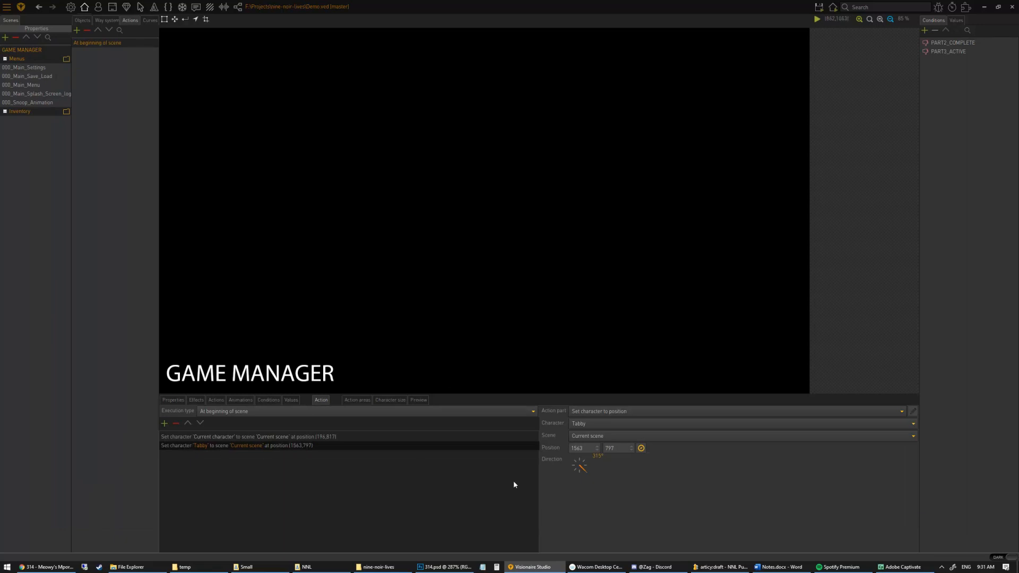
left_click(575, 474)
- Save and run the game to check both characters' placement, and close the test window
left_click(820, 7)
left_click(836, 33)
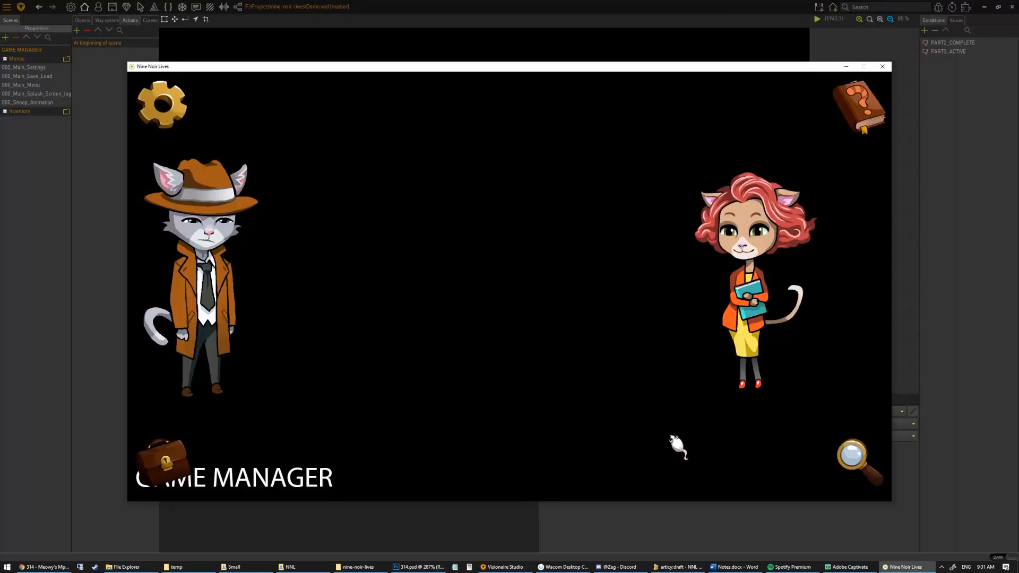
left_click(883, 67)
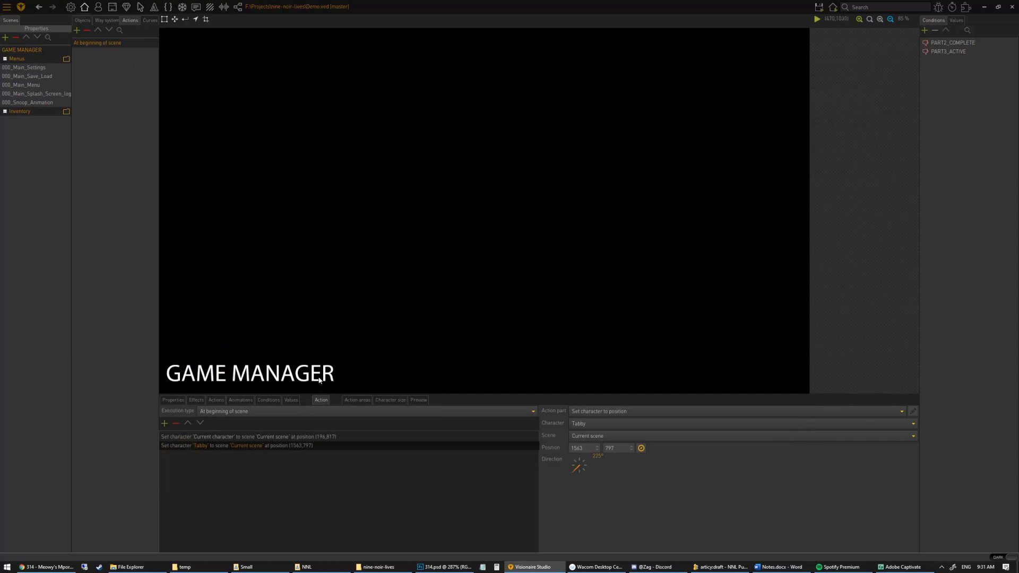
- Add a Display text action part in which Cuddles says "Hi Tabby"
left_click(164, 423)
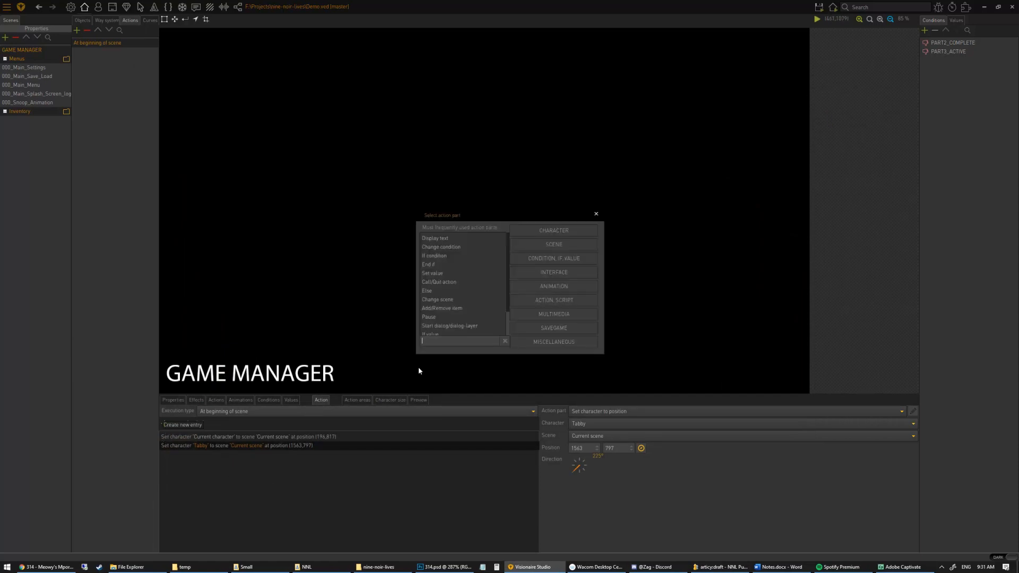
double_click(453, 244)
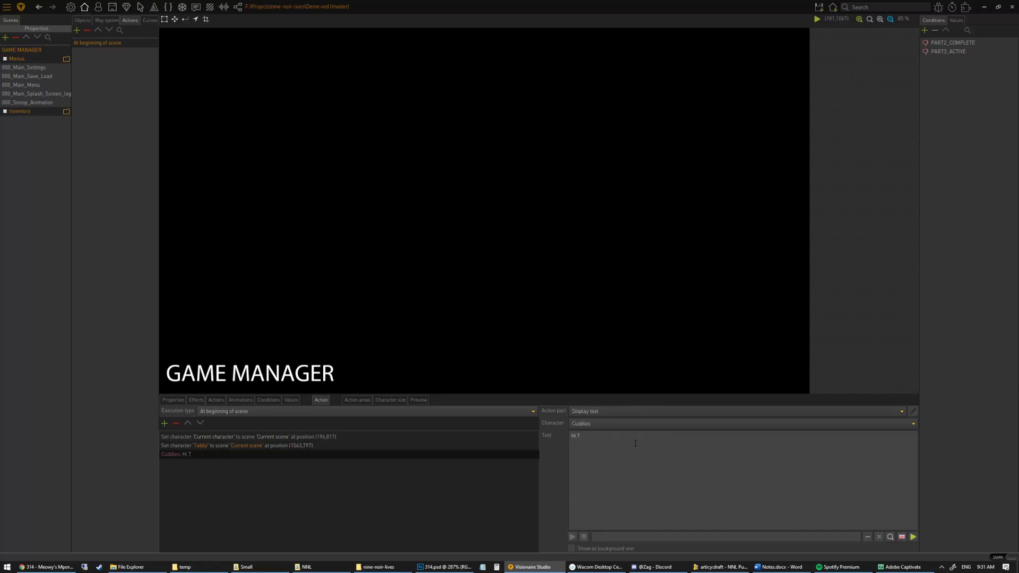
left_click(276, 485)
- Duplicate the Cuddles text part, assign the copy to Tabby, and change its text to "Hi Cuddles"
left_click(243, 455)
key("ctrl+c")
key("ctrl+v")
left_click(585, 426)
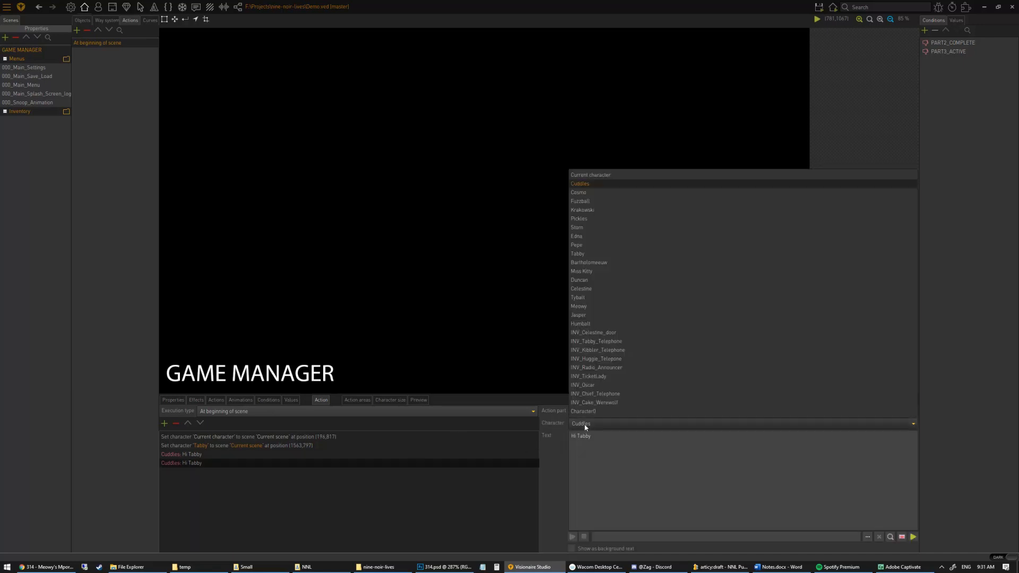
left_click(626, 266)
left_click_drag(590, 440, 581, 439)
type("C")
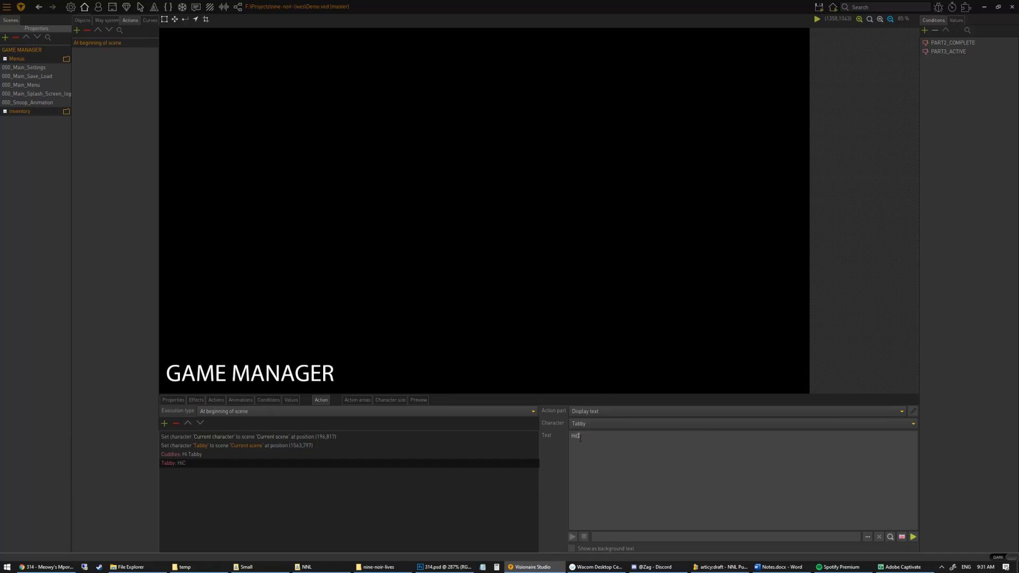
type("Uddle")
key("BackSpace")
key("BackSpace")
key("BackSpace")
key("BackSpace")
key("BackSpace")
type("u")
- Copy the Cuddles and Tabby text parts together and paste them below the existing dialogue
left_click(217, 455)
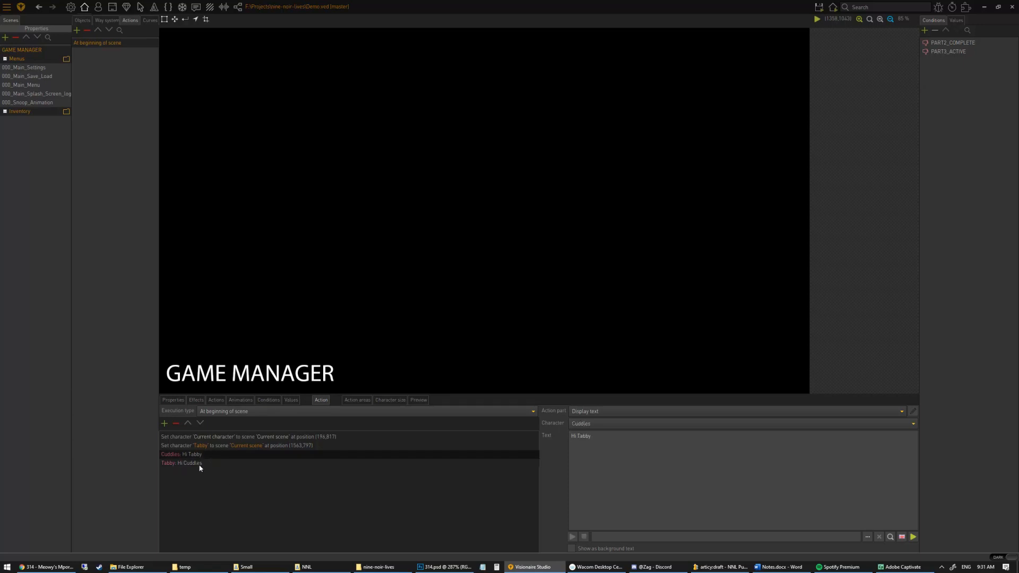
left_click(203, 463, "shift")
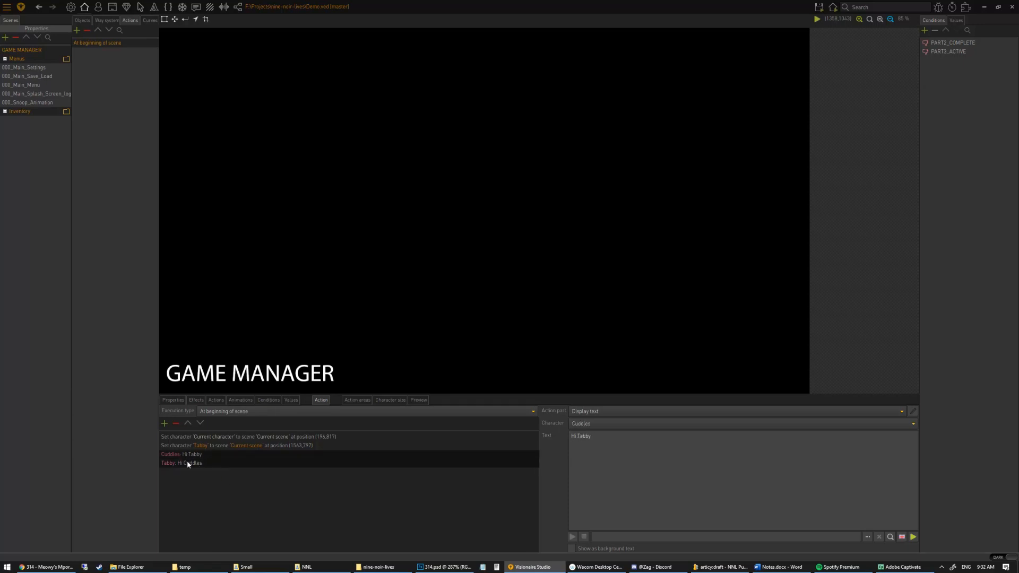
left_click(191, 456)
left_click(191, 464, "shift")
left_click(198, 464)
key("ctrl+v")
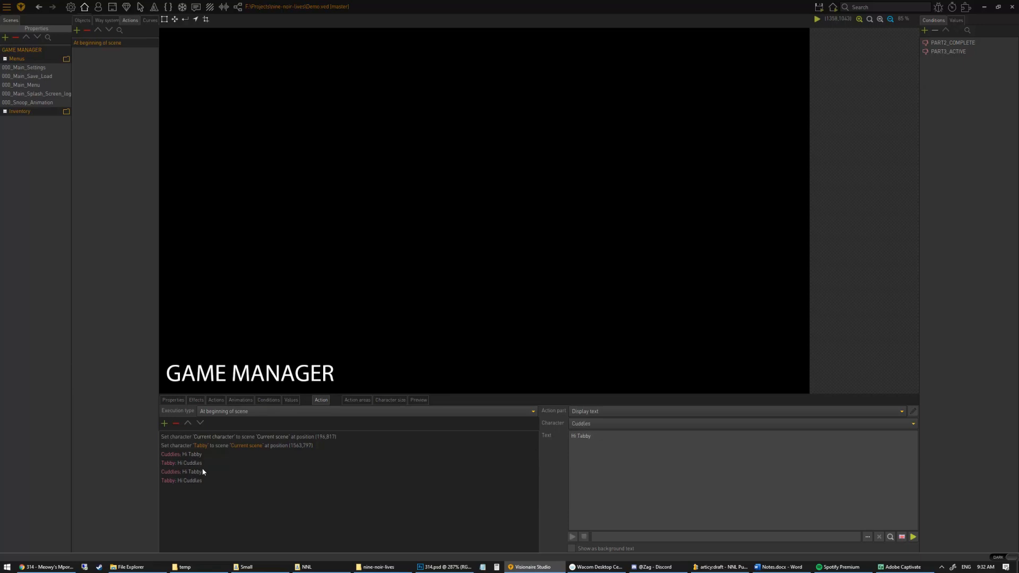
- Change the pasted Cuddles line to "How ya doing?" and the pasted Tabby line to "Great!"
type("How")
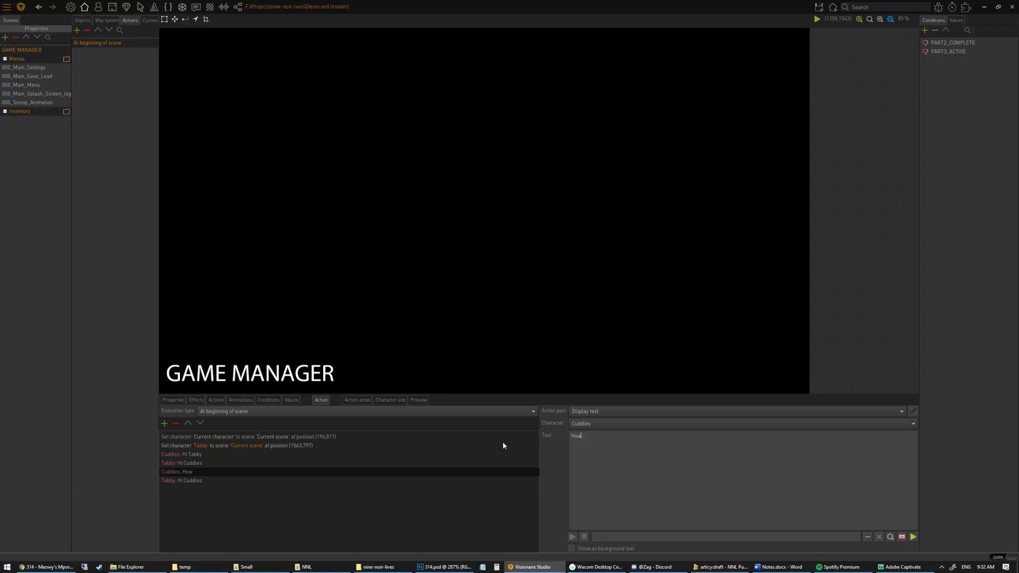
type(" ya doing?")
left_click(244, 481)
type("Great!")
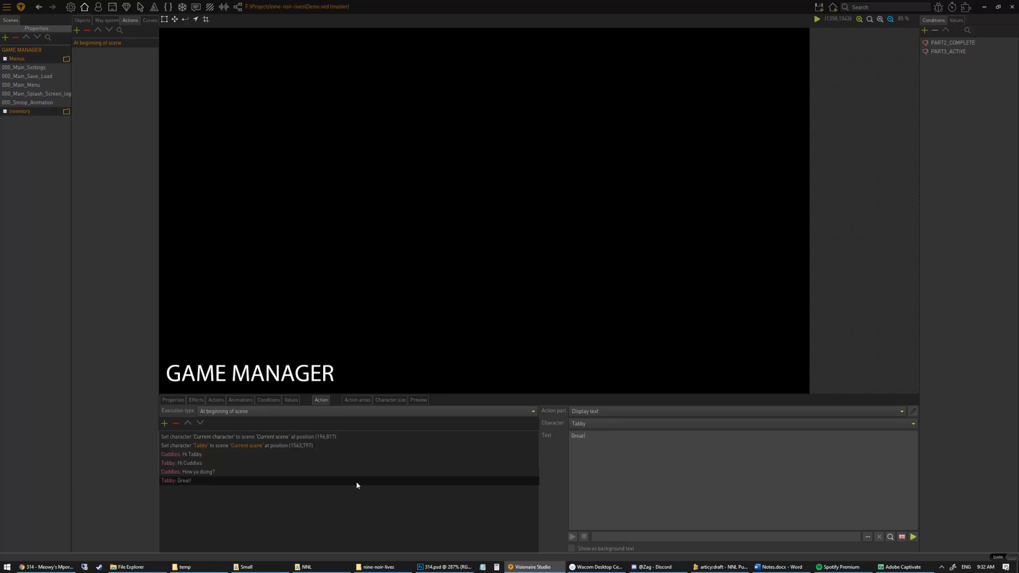
left_click(320, 503)
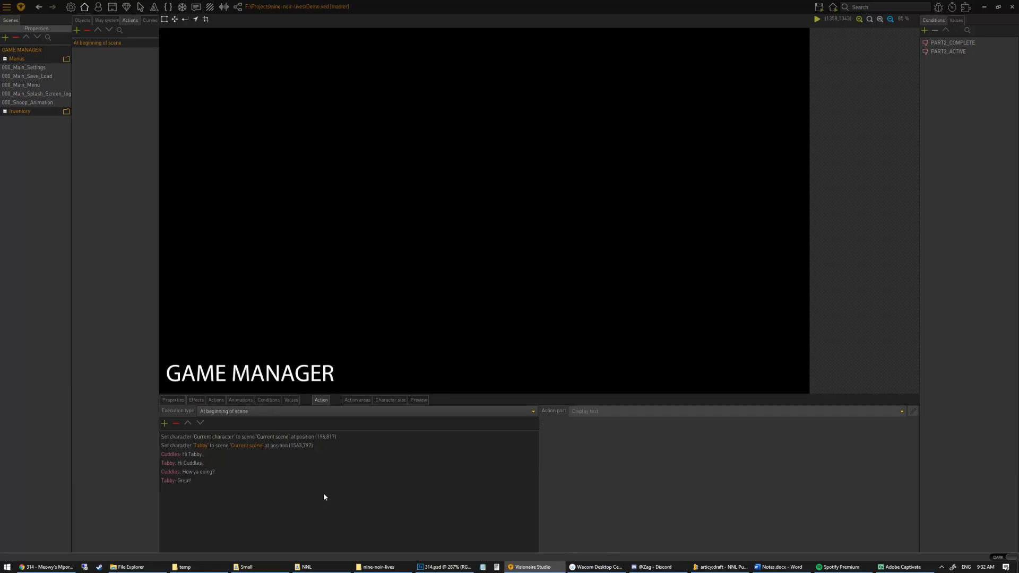
- Save and run the game to watch the dialogue play, and close the test window
left_click(817, 20)
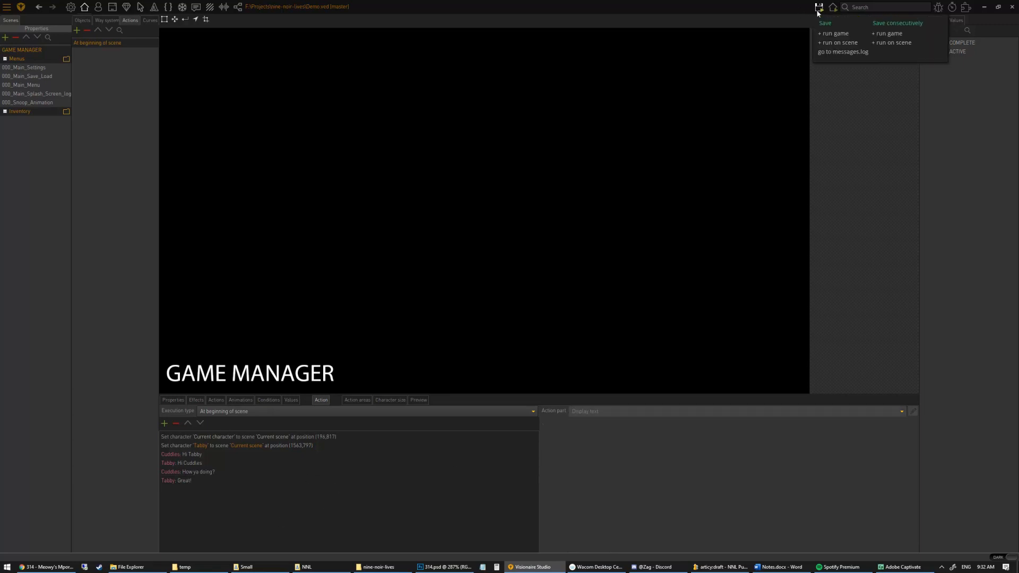
left_click(832, 39)
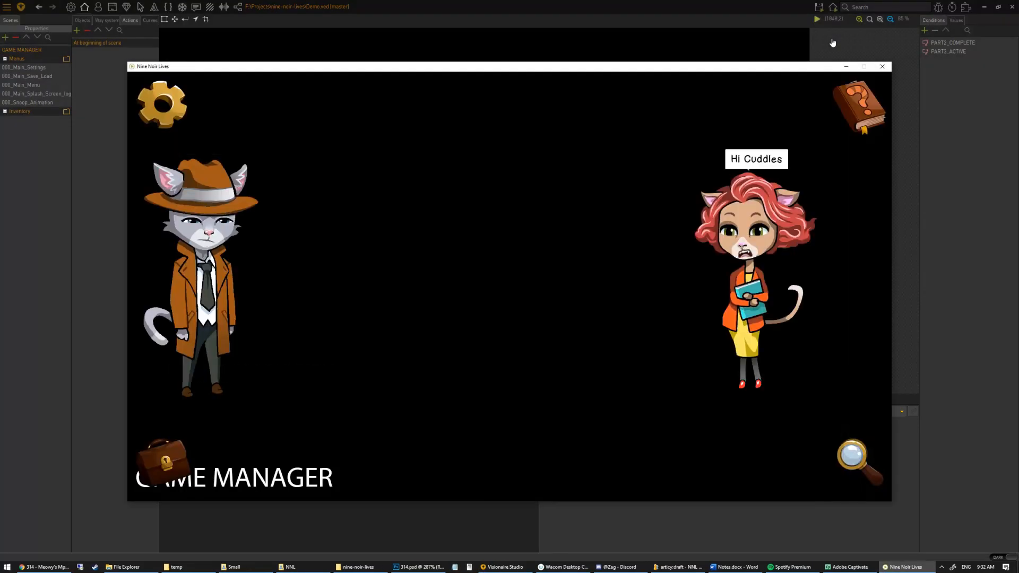
left_click(833, 40)
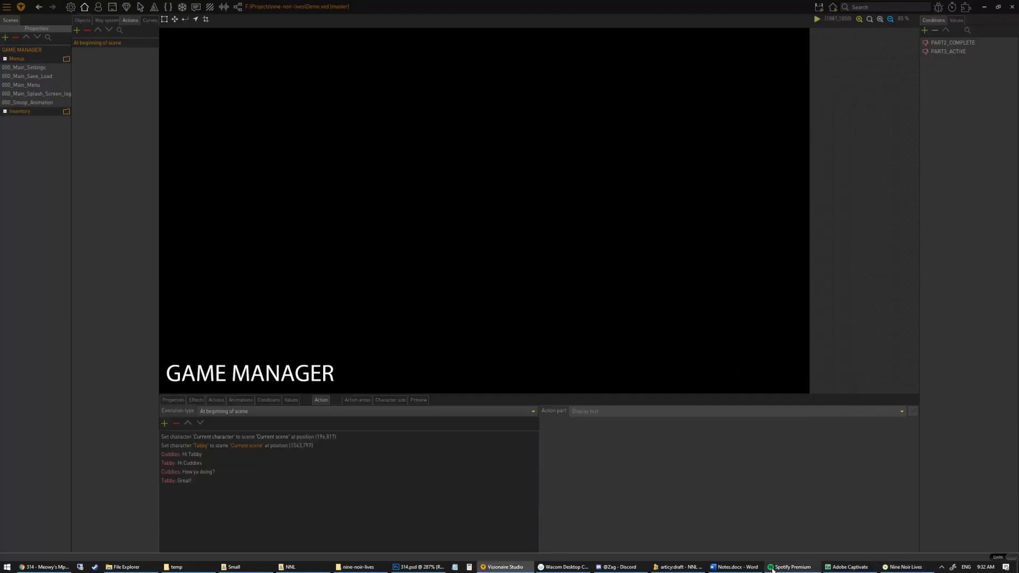
left_click(905, 567)
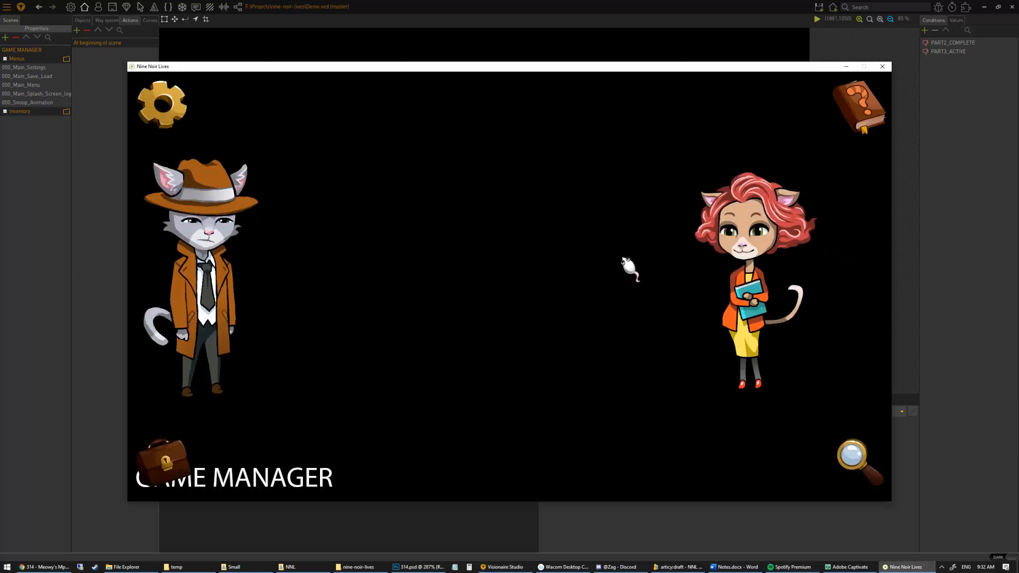
left_click(882, 66)
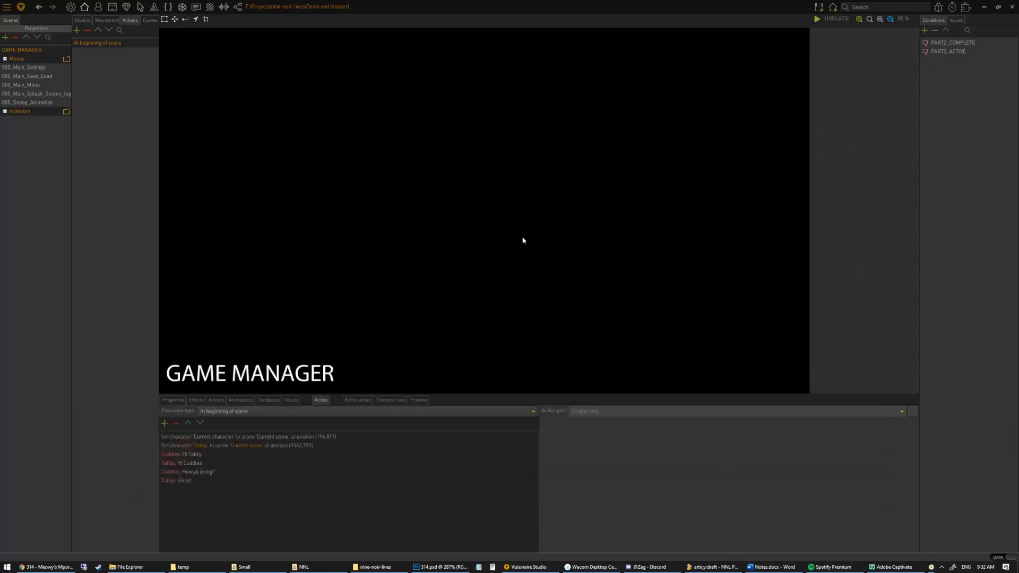
- Save and run the game again, walk Cuddles around during the dialogue, and close the test window
left_click(820, 7)
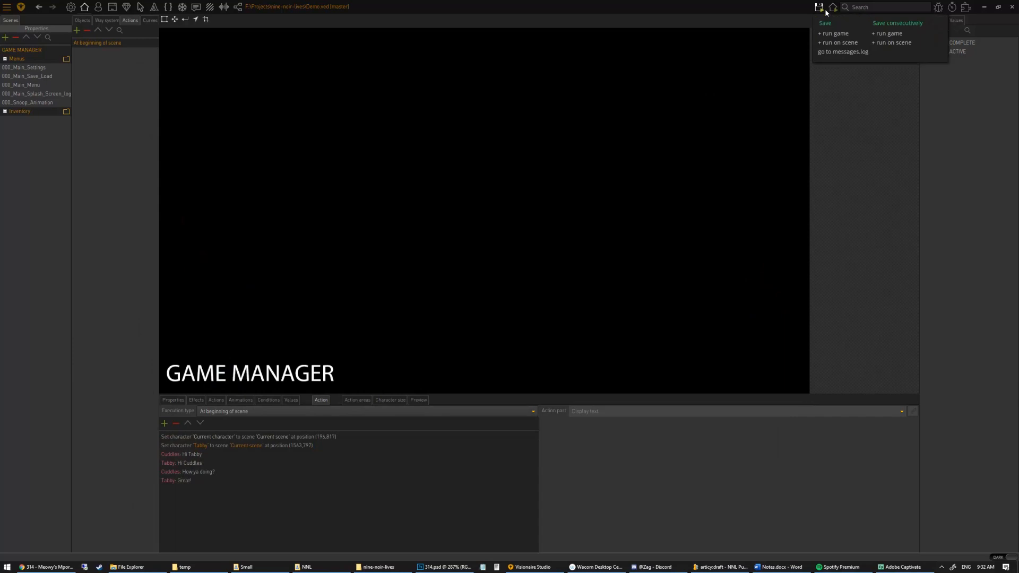
left_click(835, 34)
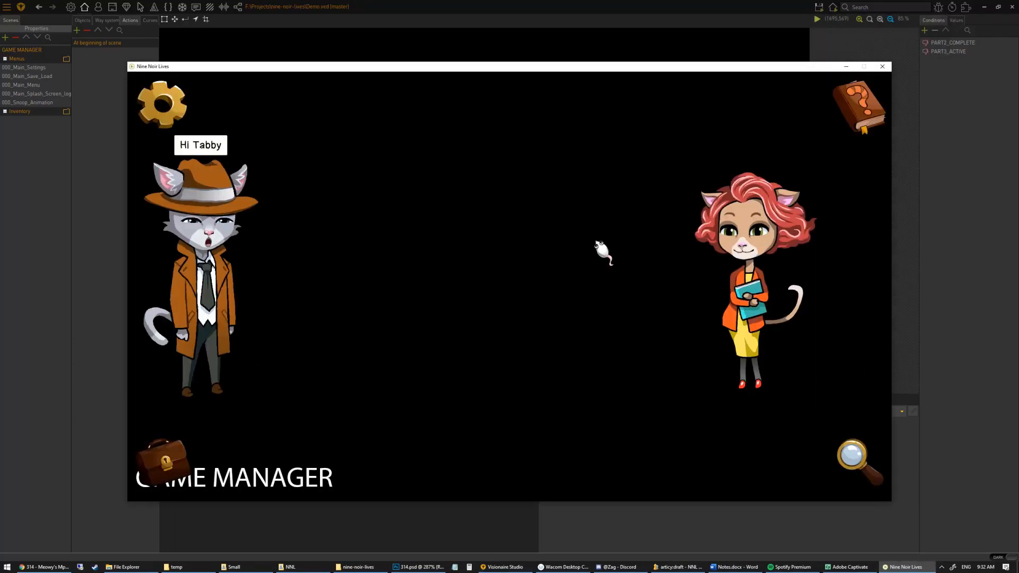
left_click(422, 371)
left_click(422, 370)
left_click(422, 370)
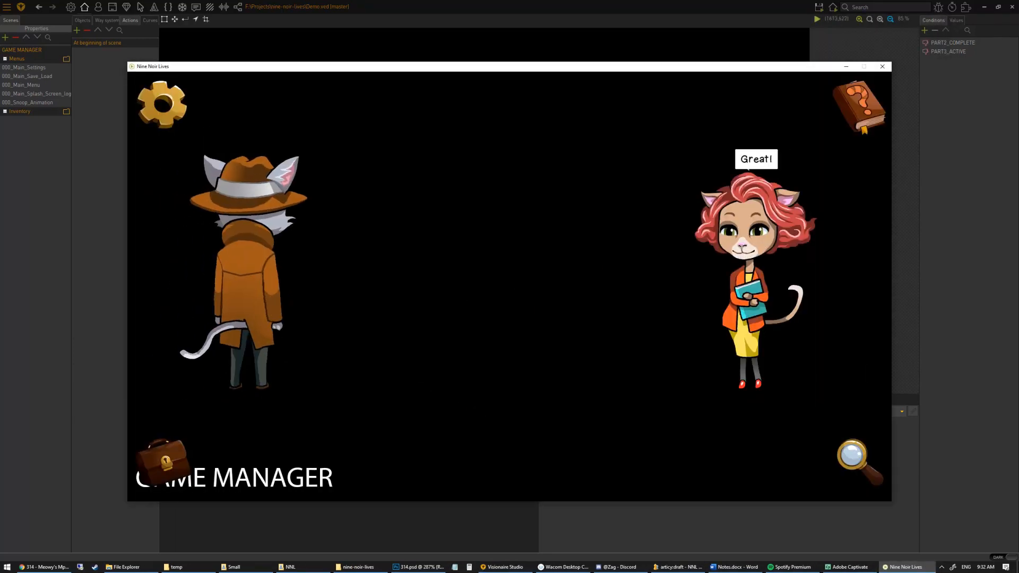
left_click(436, 407)
left_click(274, 367)
left_click(374, 404)
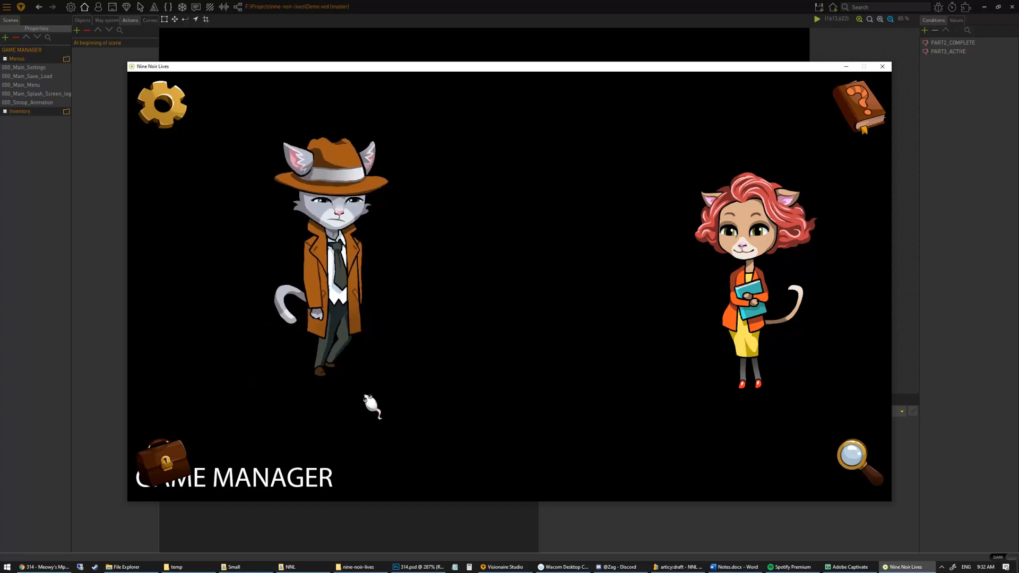
left_click(888, 68)
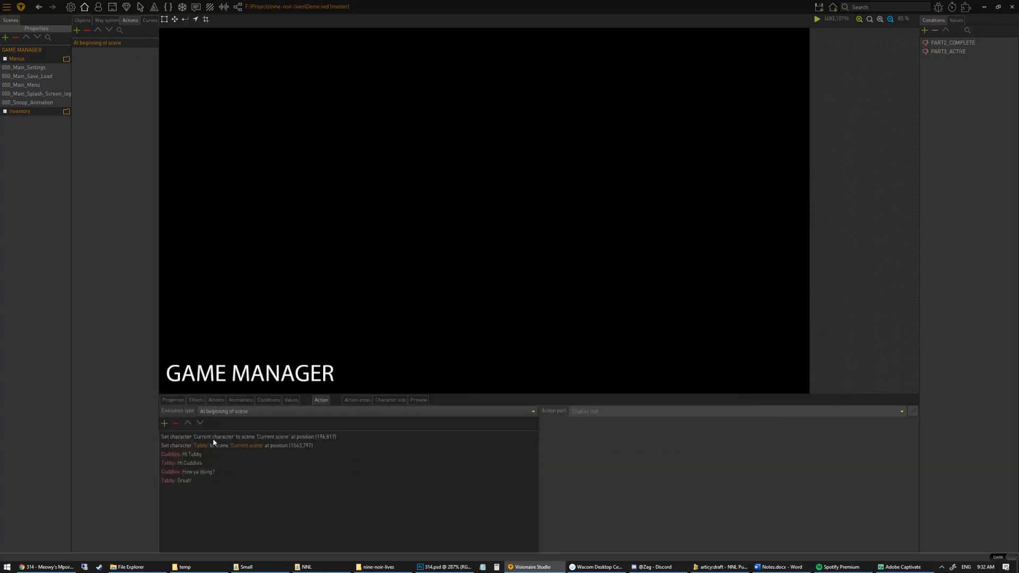
- Add a Show/Hide cursor action part, move it to the start of the action, and set it to Hide
left_click(189, 440)
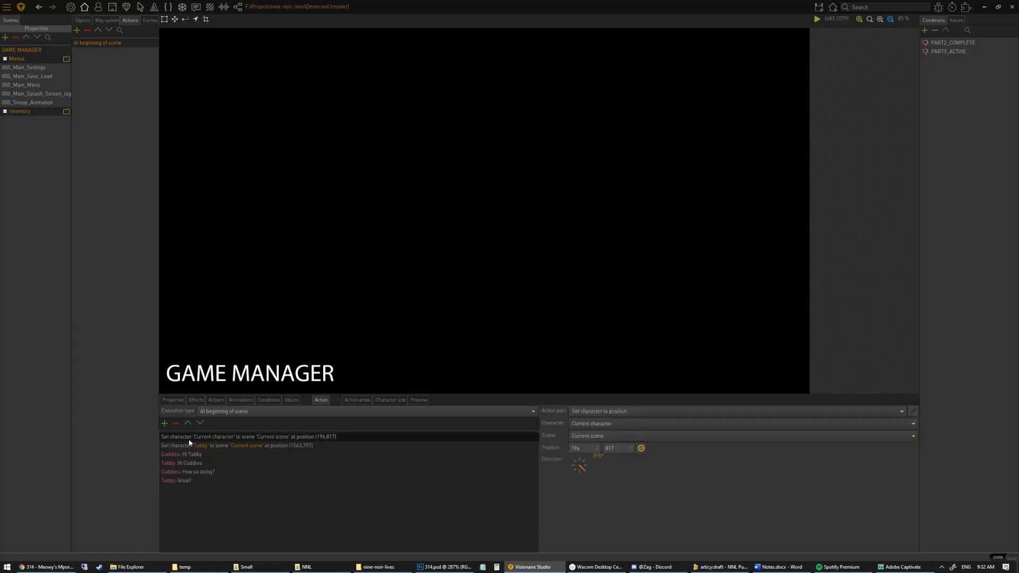
left_click(165, 424)
type("show")
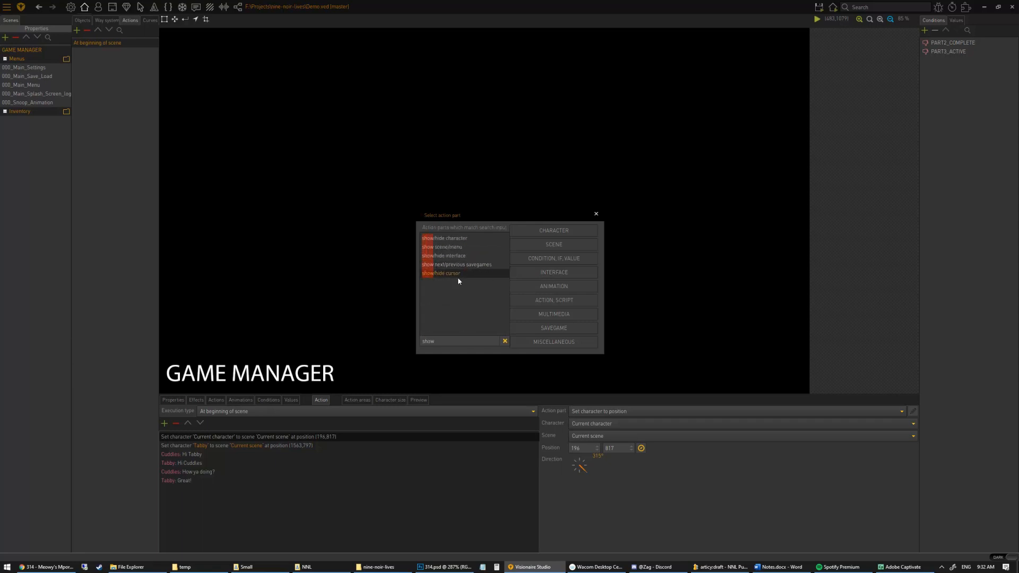
double_click(457, 274)
left_click(187, 422)
left_click(573, 433)
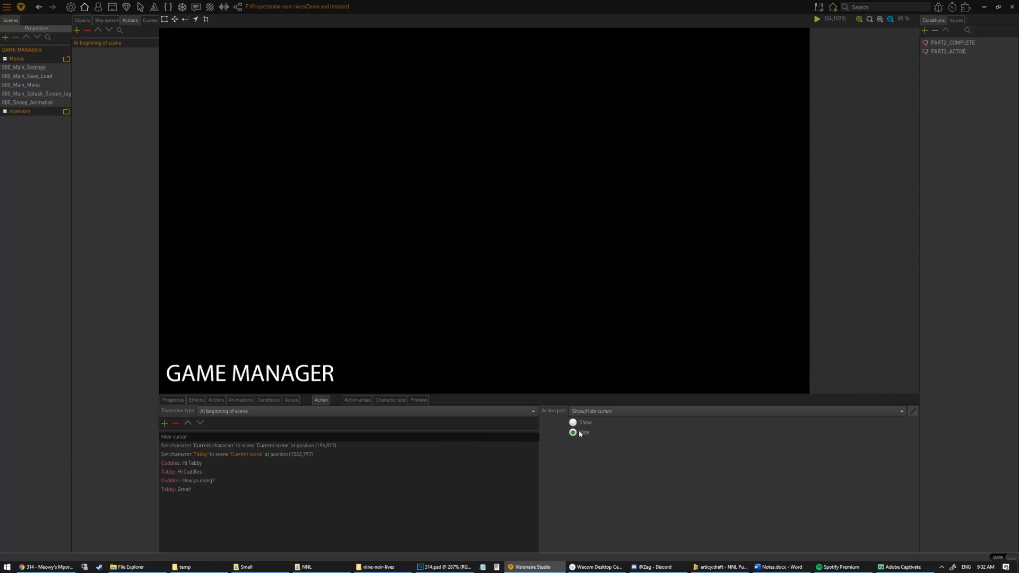
- Copy the Hide cursor part to the end of the action and set the copy to Show
left_click(197, 487)
key("ctrl+v")
key("ctrl+z")
left_click(189, 437)
key("ctrl+c")
key("ctrl+v")
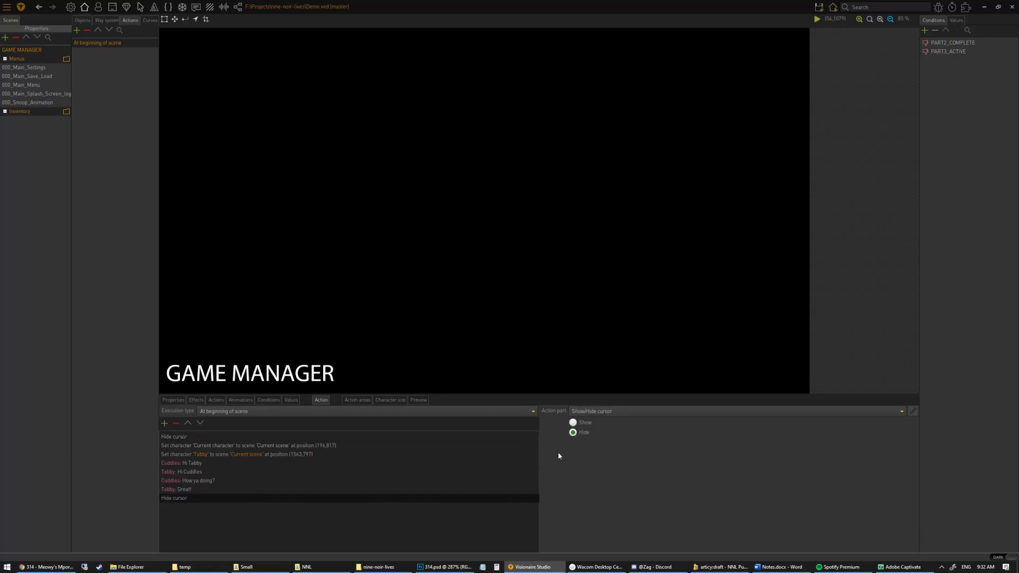
left_click(574, 424)
left_click(180, 438)
left_click(177, 499)
- Save and run the game to test cursor hiding during the dialogue, close the test window, and select the Hide cursor part
mouse_move(819, 7)
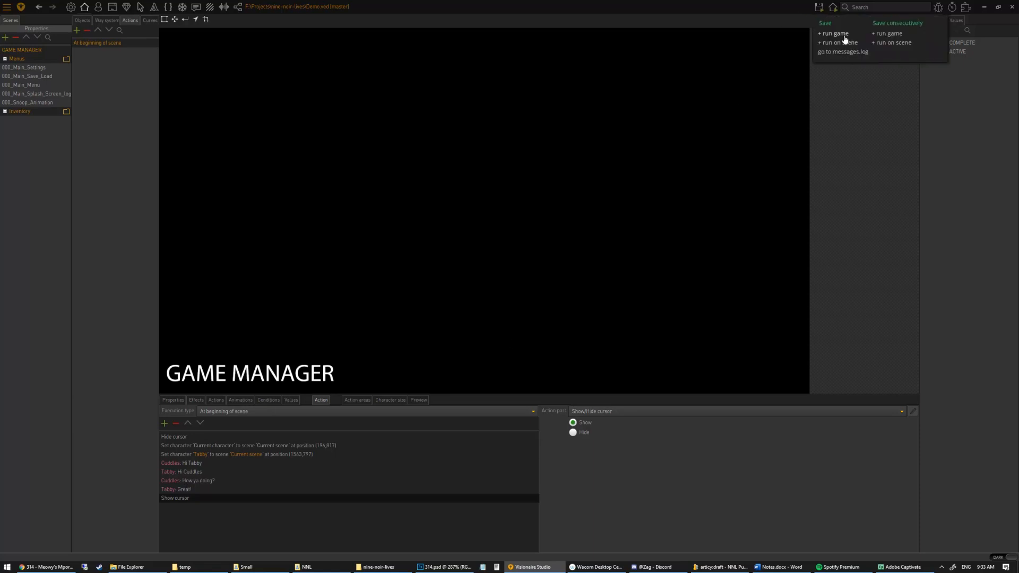
left_click(844, 35)
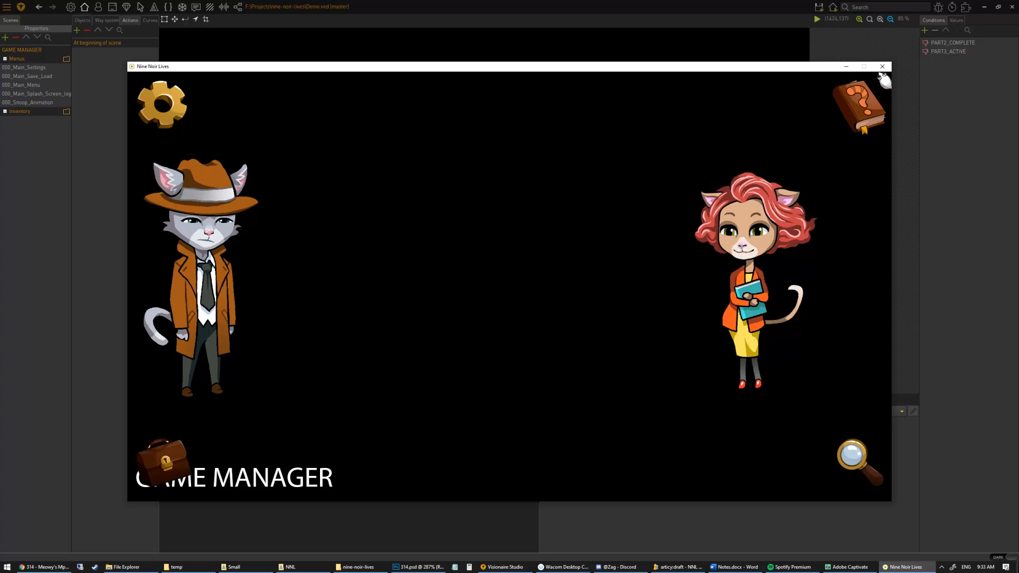
left_click(883, 68)
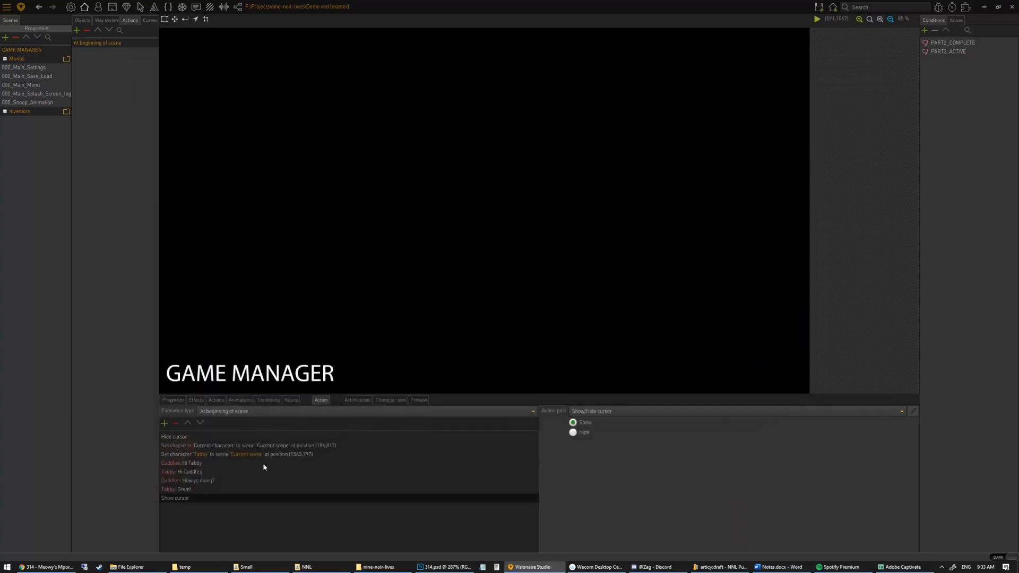
left_click(189, 438)
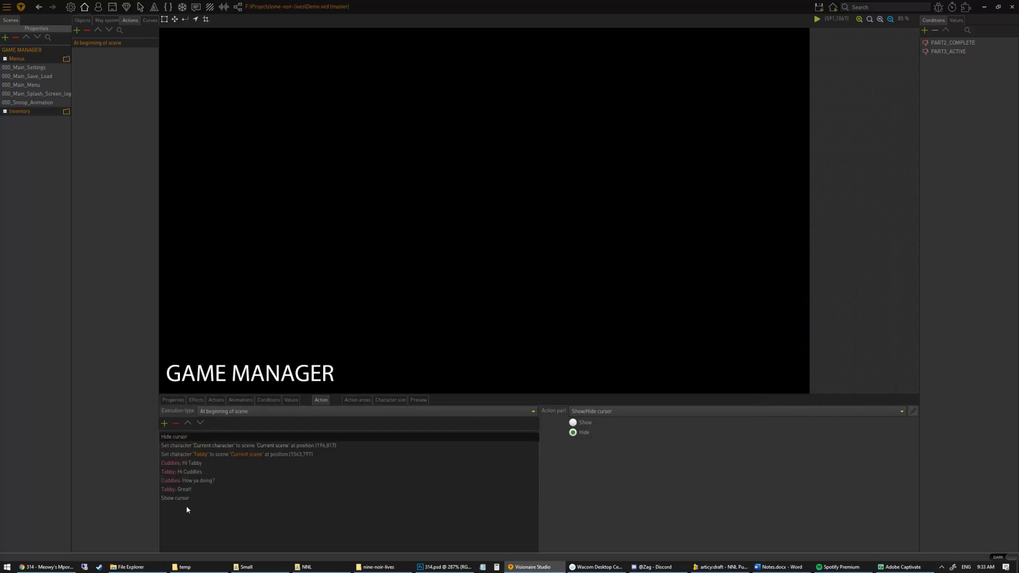
left_click(164, 424)
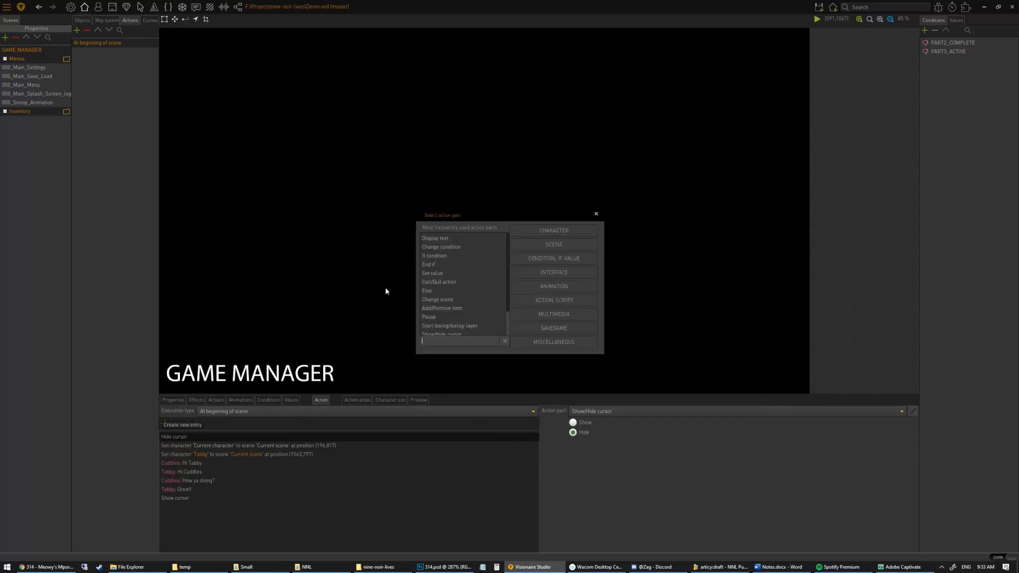
type("beg")
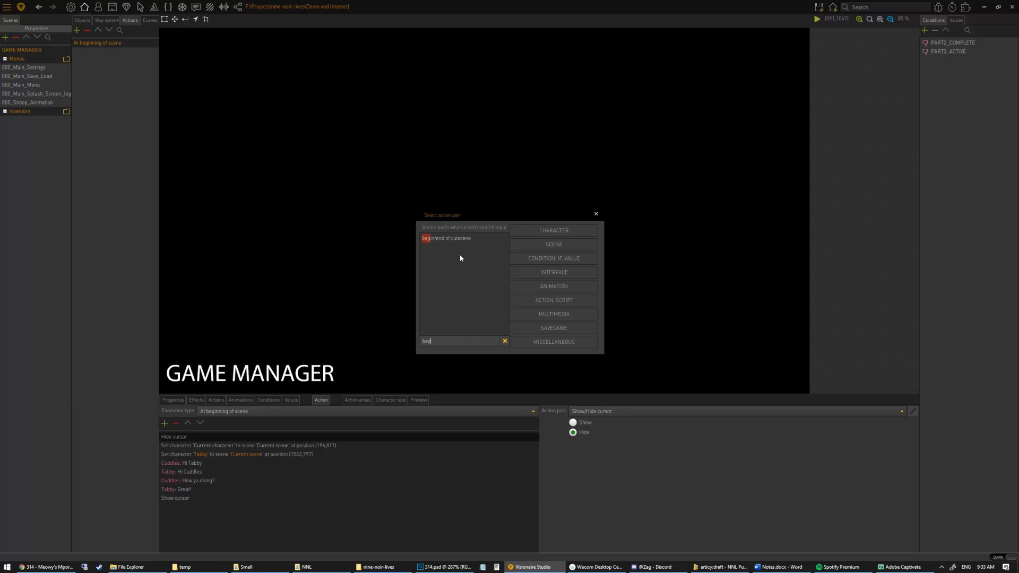
left_click(597, 214)
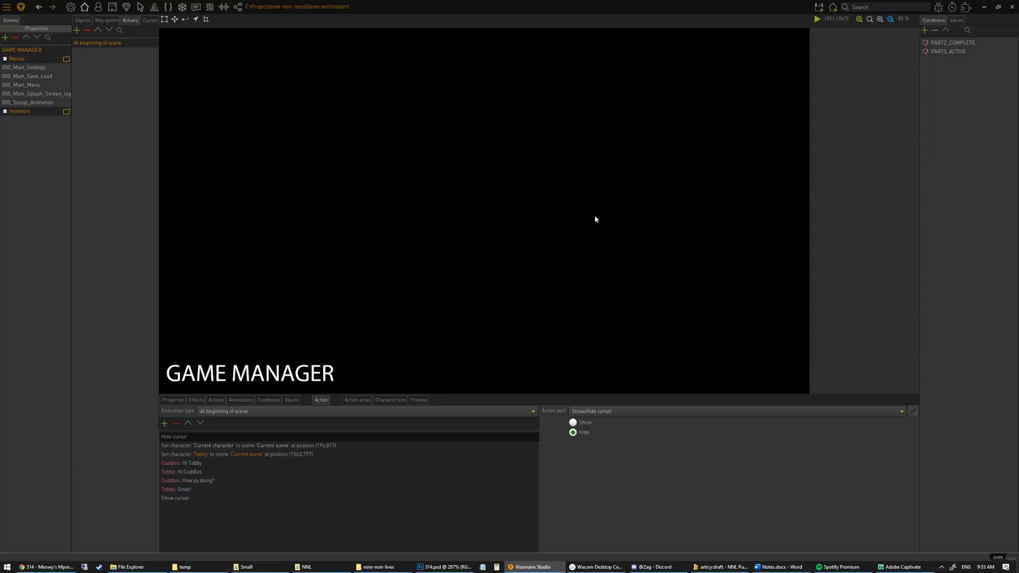
left_click(209, 464)
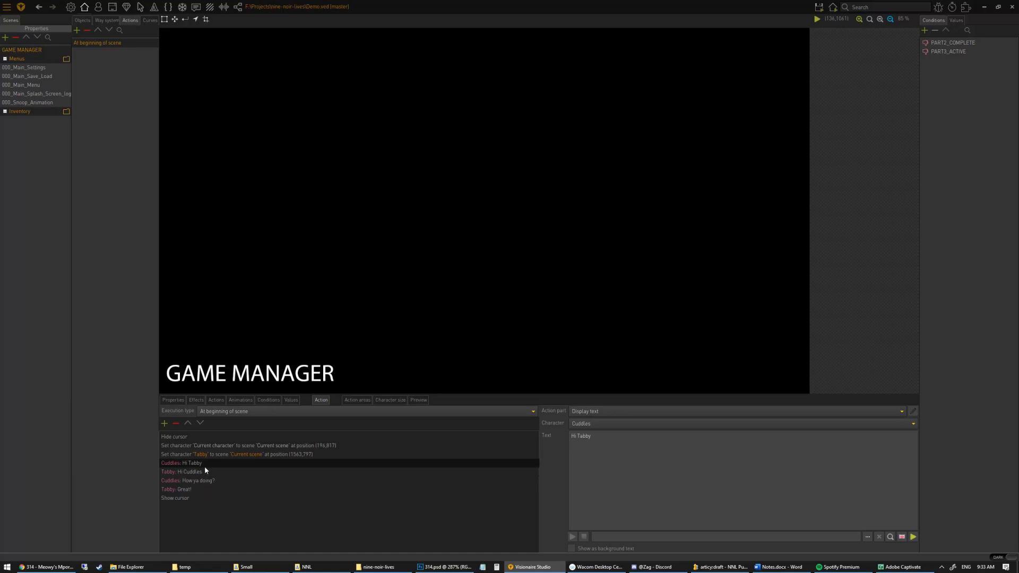
left_click(187, 499)
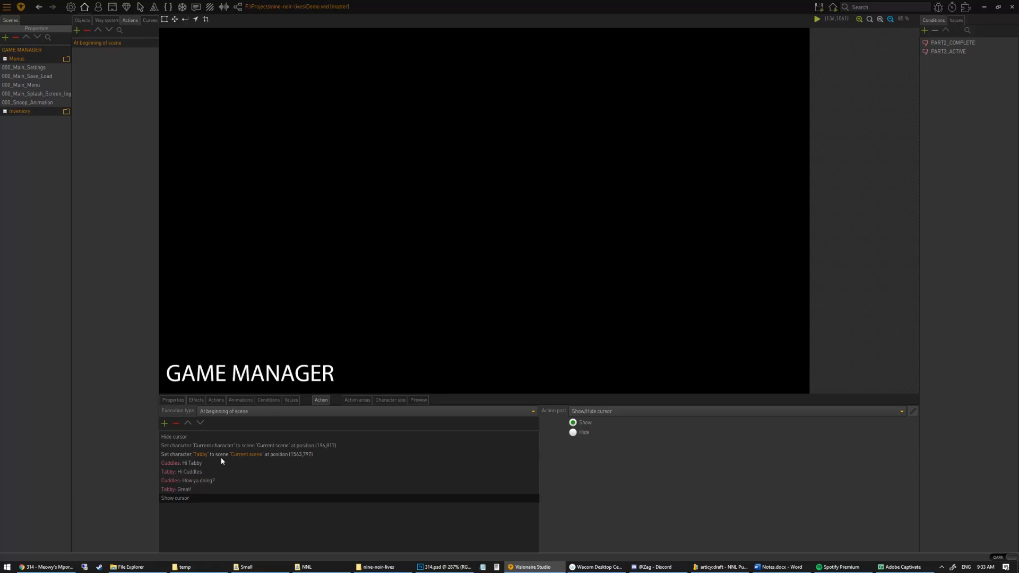
left_click(215, 437)
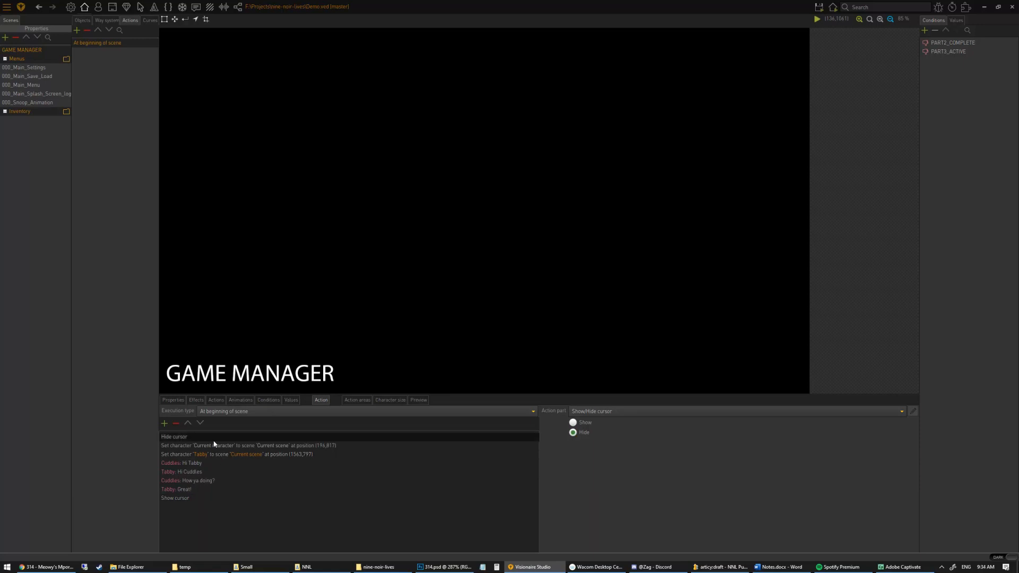
- Add a scene condition named Tabby_Introduce and close its settings
left_click(925, 30)
type("Tabby_")
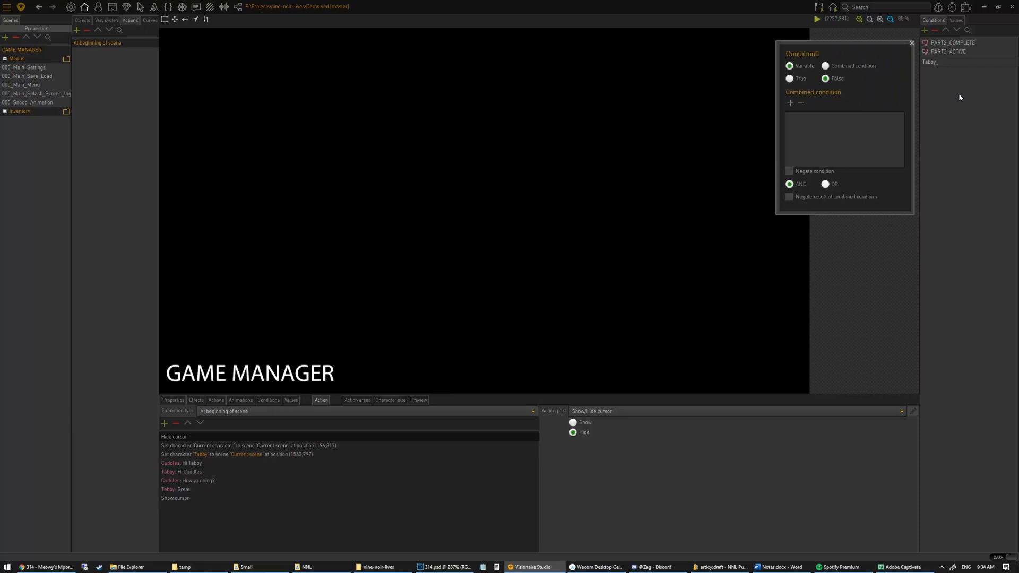
type("Introduce")
key("Return")
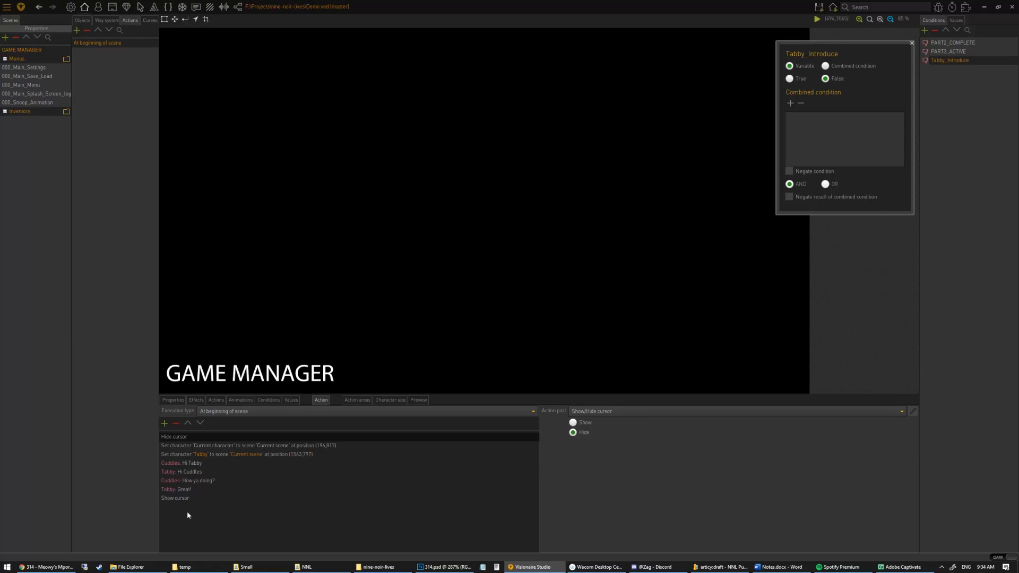
left_click(205, 464)
left_click(193, 490)
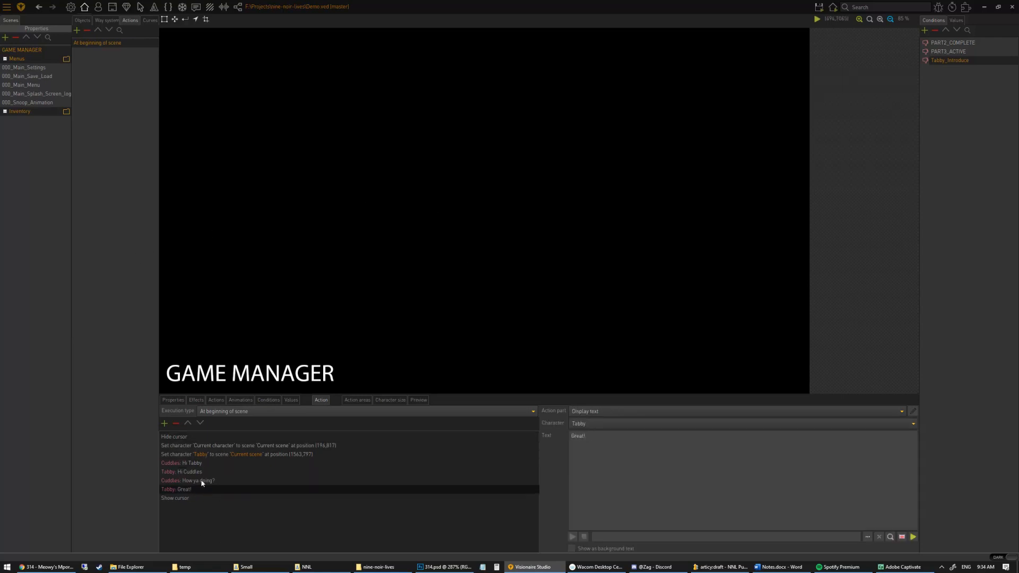
left_click(208, 437)
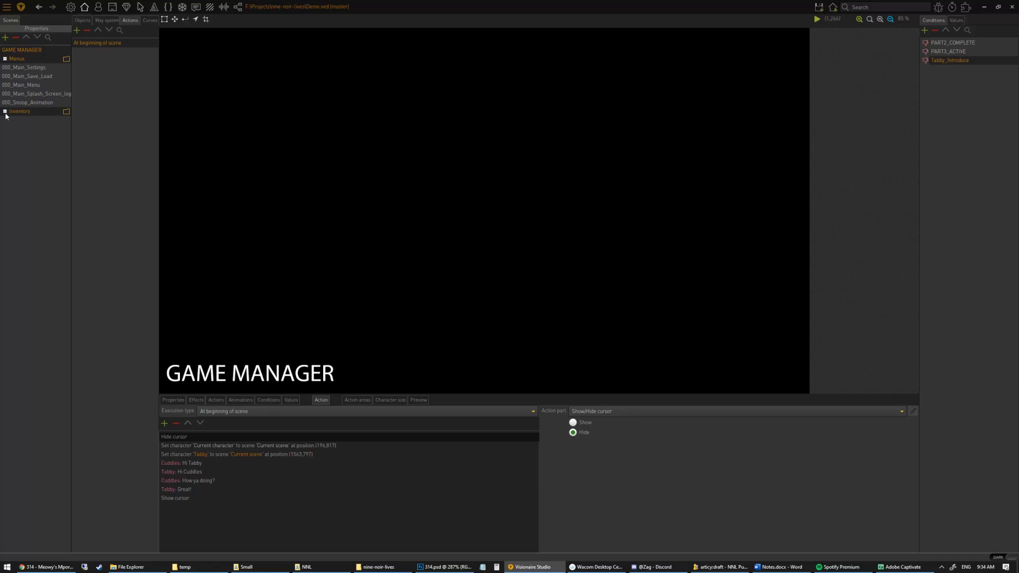
- Duplicate the GAME MANAGER scene
double_click(31, 51)
key("Escape")
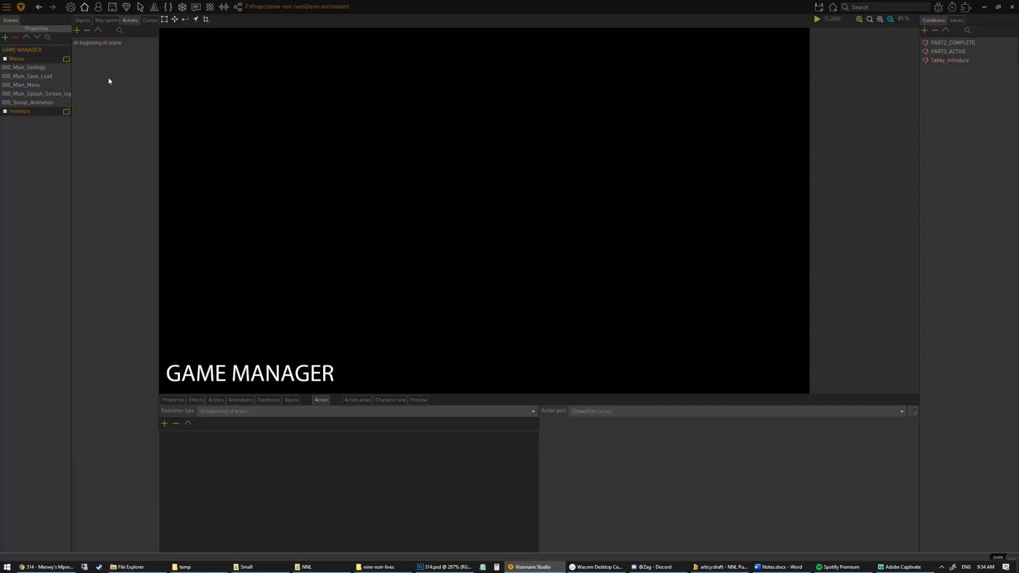
right_click(47, 50)
left_click(75, 87)
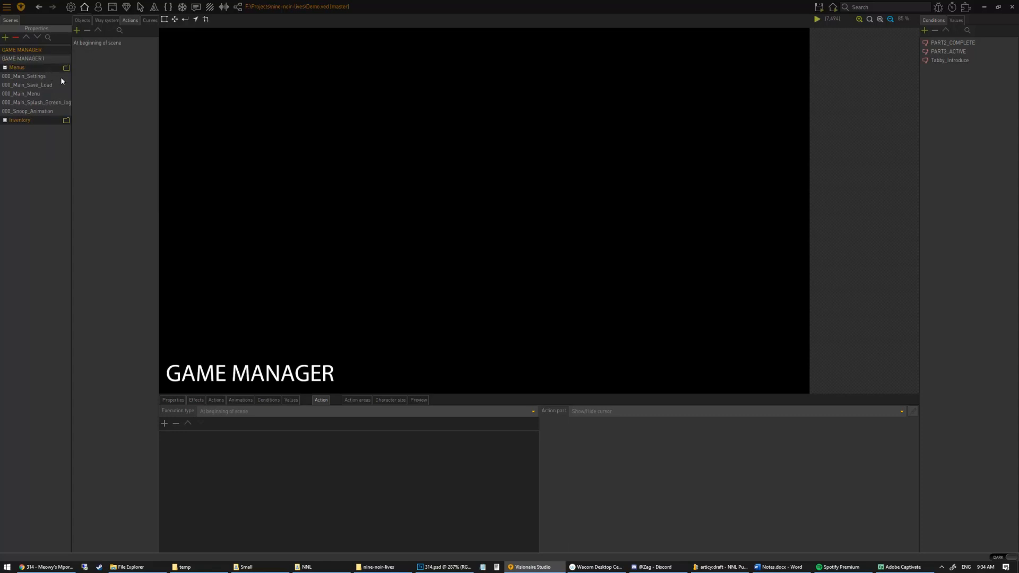
- Add an object to the duplicated scene and outline a narrow four-sided area at the background's lower right edge
left_click(83, 21)
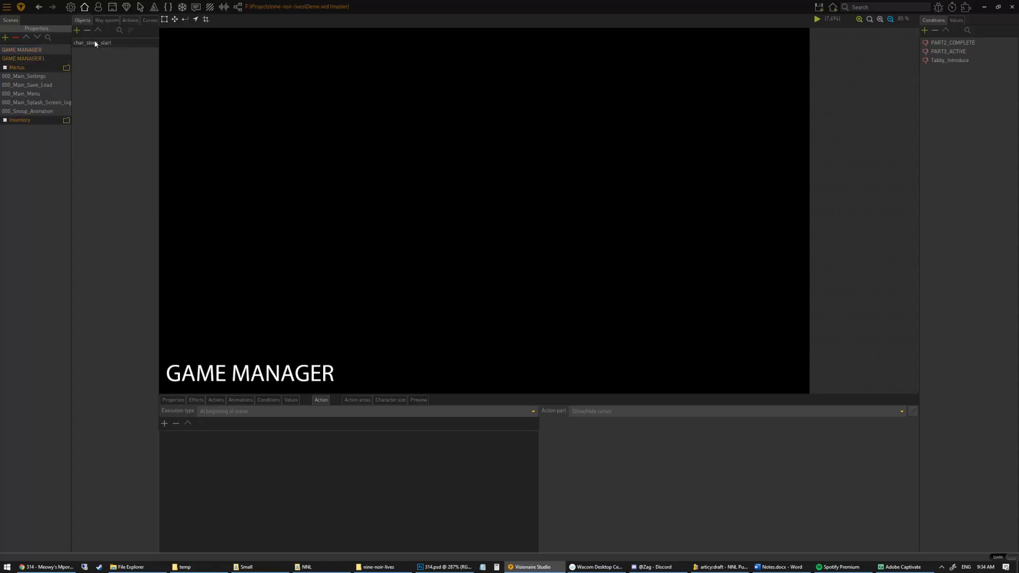
left_click(77, 31)
left_click(165, 19)
left_click(758, 240)
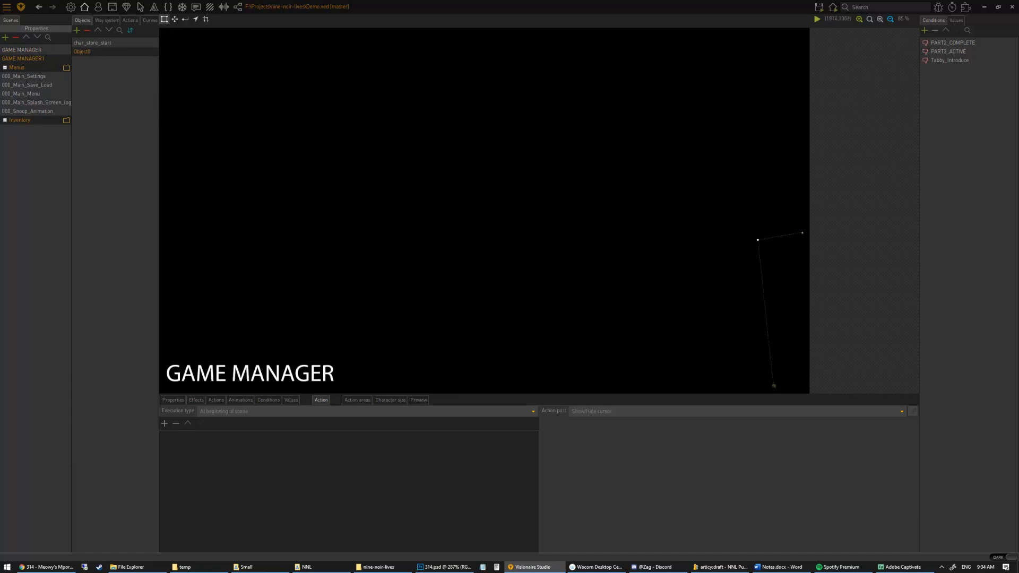
left_click(805, 390)
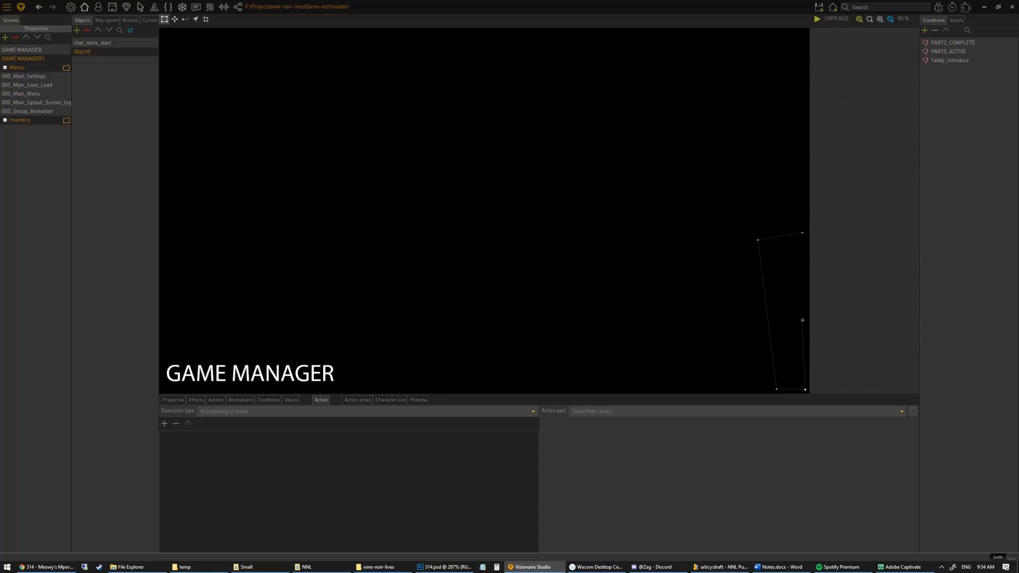
left_click(802, 232)
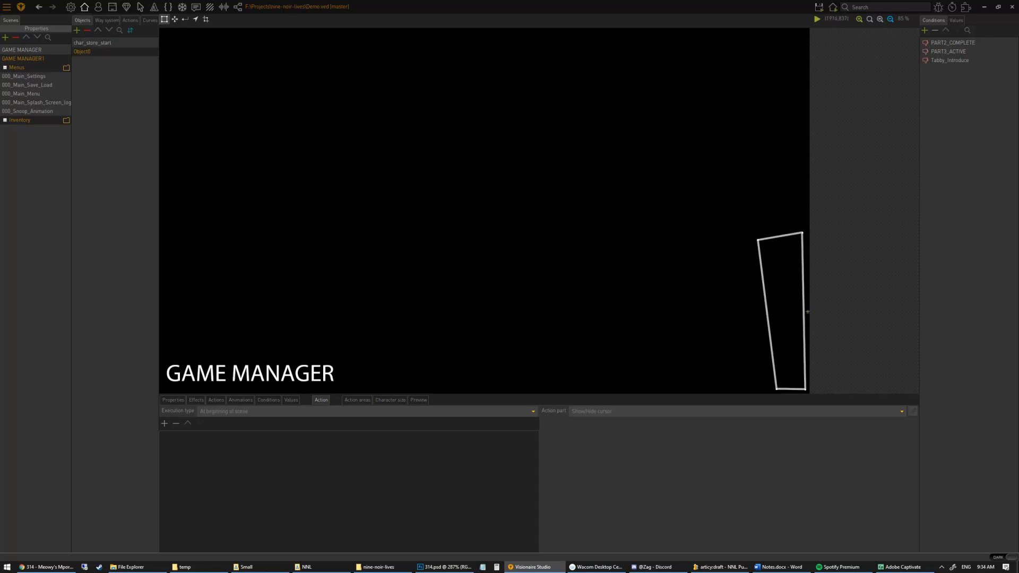
- Add an action to the new object with the at-destination execution type Executed command on object
left_click(215, 400)
left_click(164, 410)
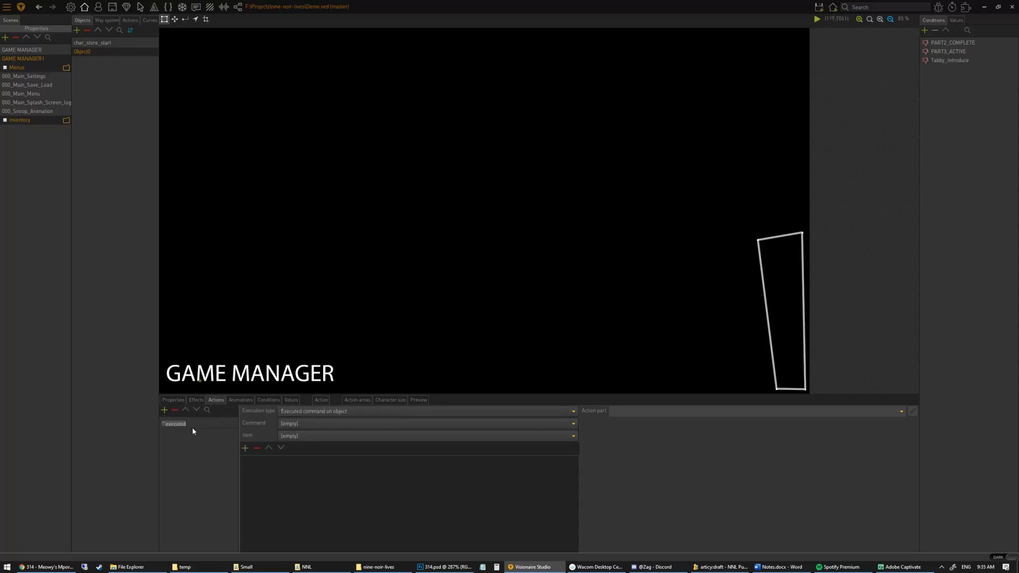
left_click(300, 412)
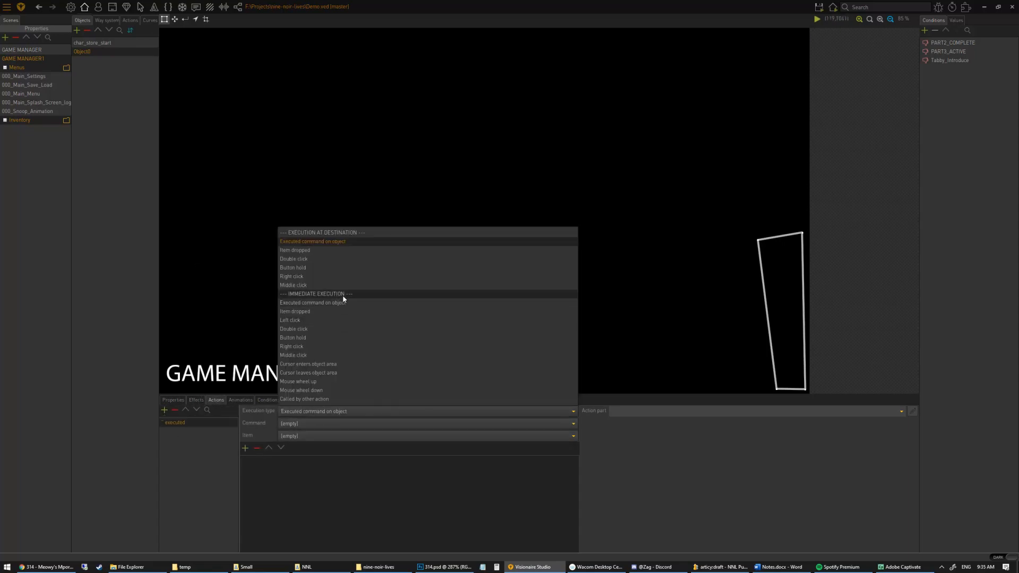
left_click(345, 242)
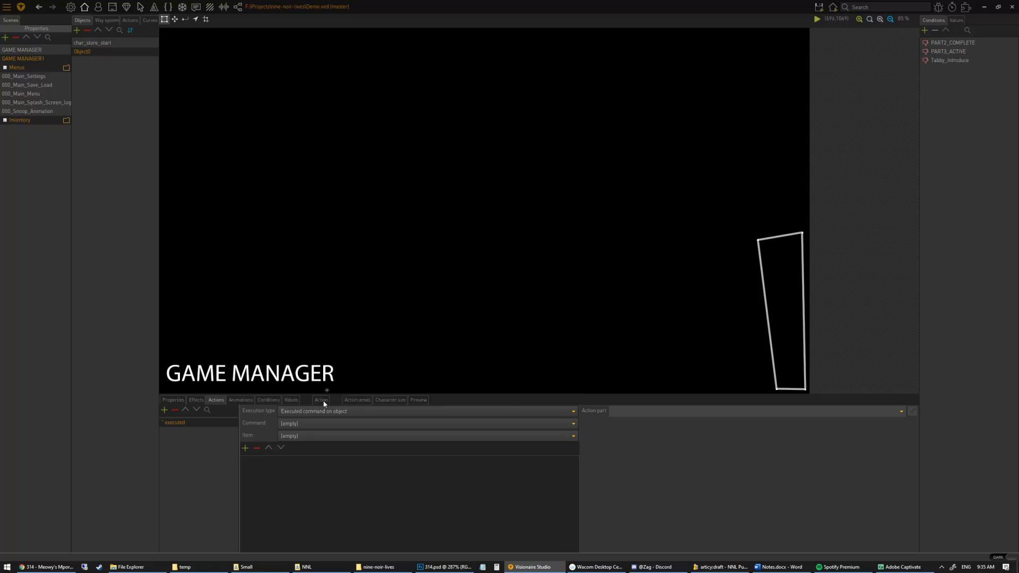
- Add a Change scene action part to the new object's action
left_click(245, 449)
type("c")
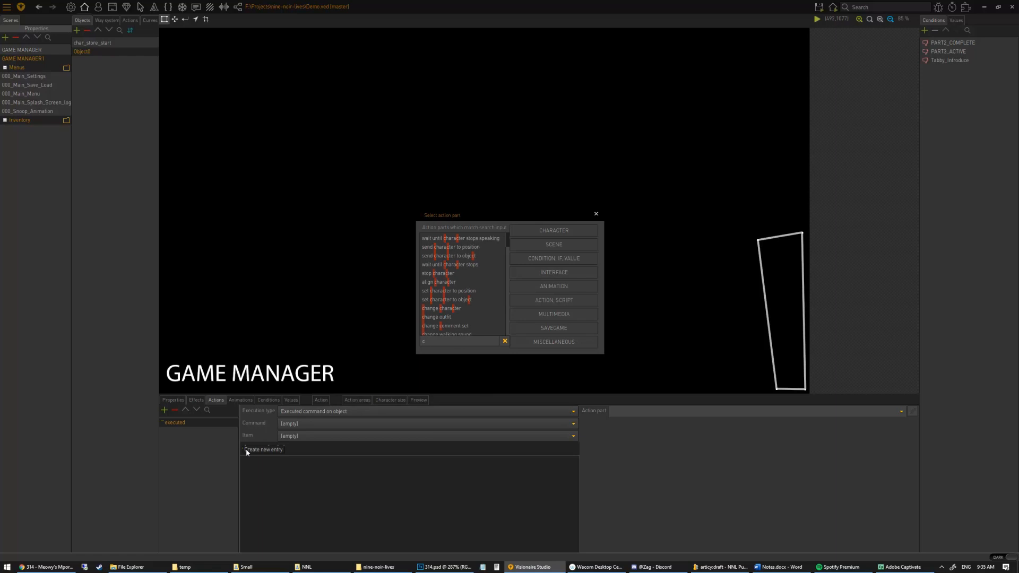
type("gar")
key("BackSpace")
key("BackSpace")
type("han")
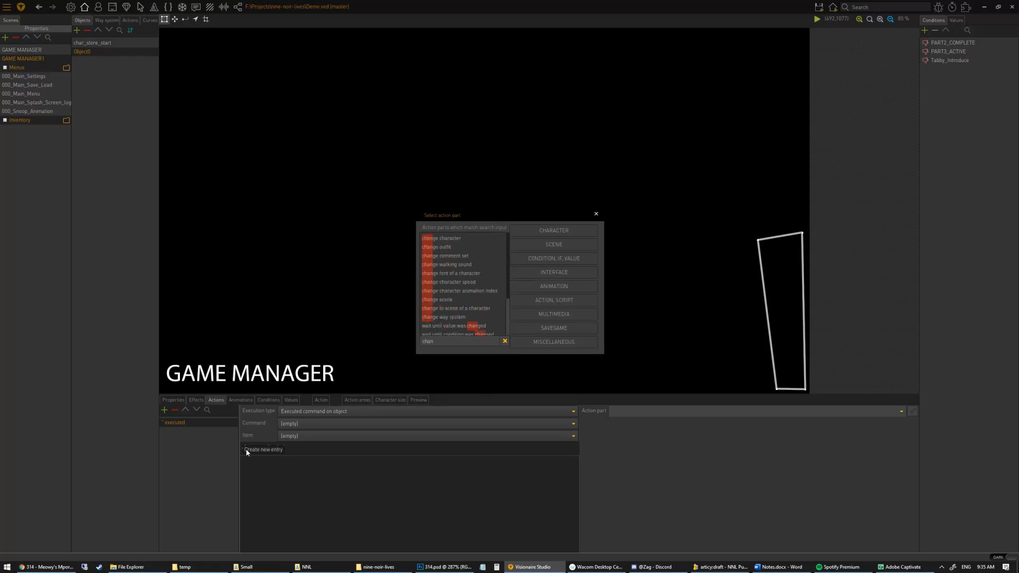
double_click(452, 299)
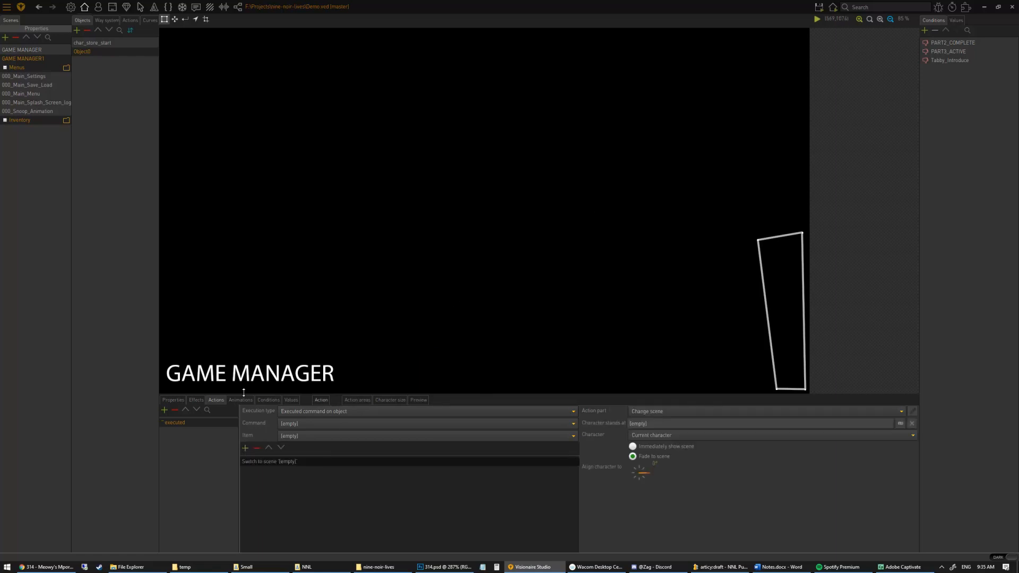
- Rename the duplicated scene as Scene 2 and the original GAME MANAGER scene as Scene 1
double_click(32, 60)
key("ctrl+a")
type("S")
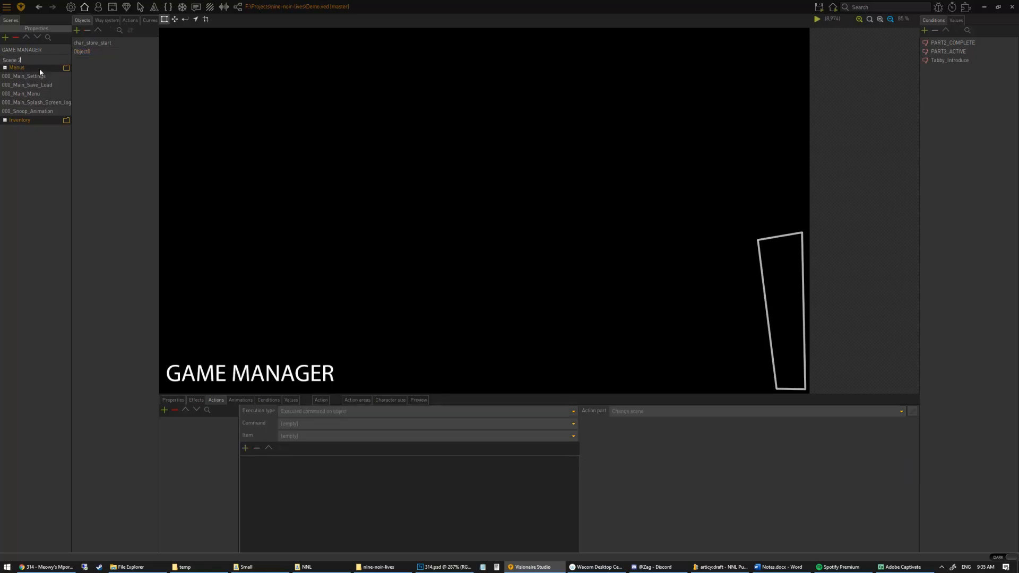
double_click(41, 52)
key("ctrl+a")
type("S")
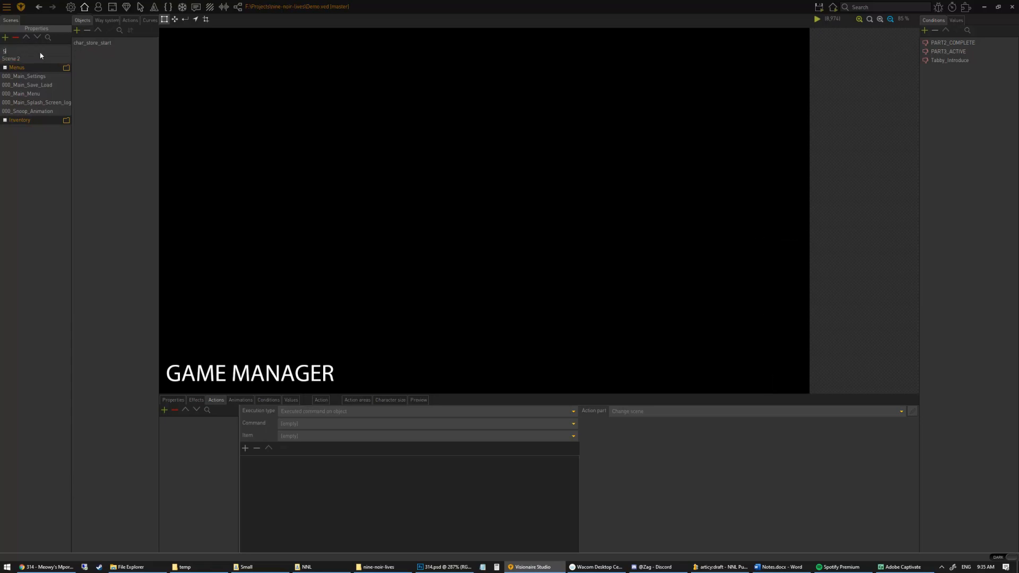
type("cene 1")
key("Return")
- Delete the newly drawn Object0 from Scene 2
left_click(15, 59)
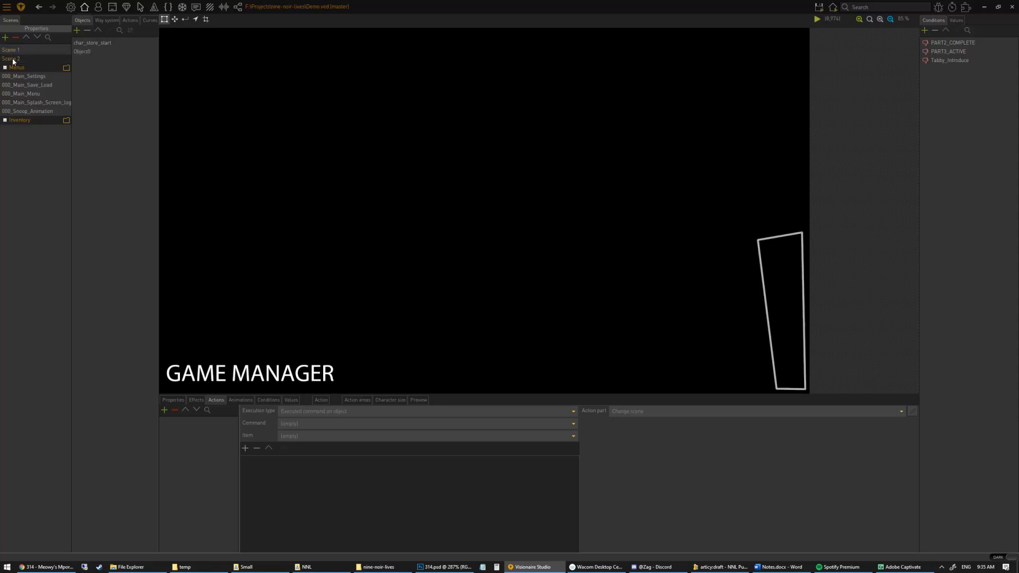
left_click(82, 51)
left_click(88, 31)
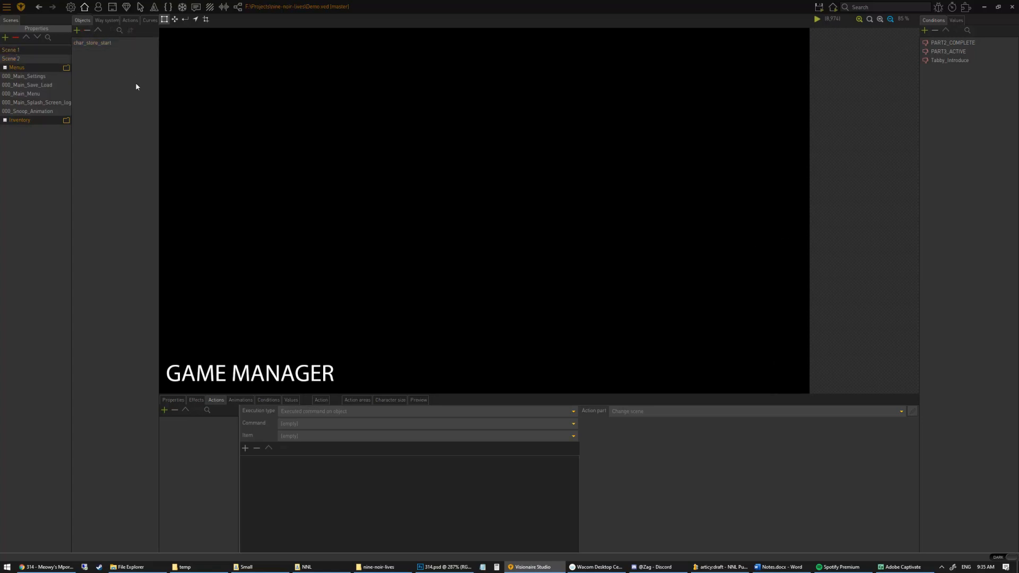
- Add an object named ht_exit to Scene 1
left_click(77, 31)
type("ht_exti")
key("Return")
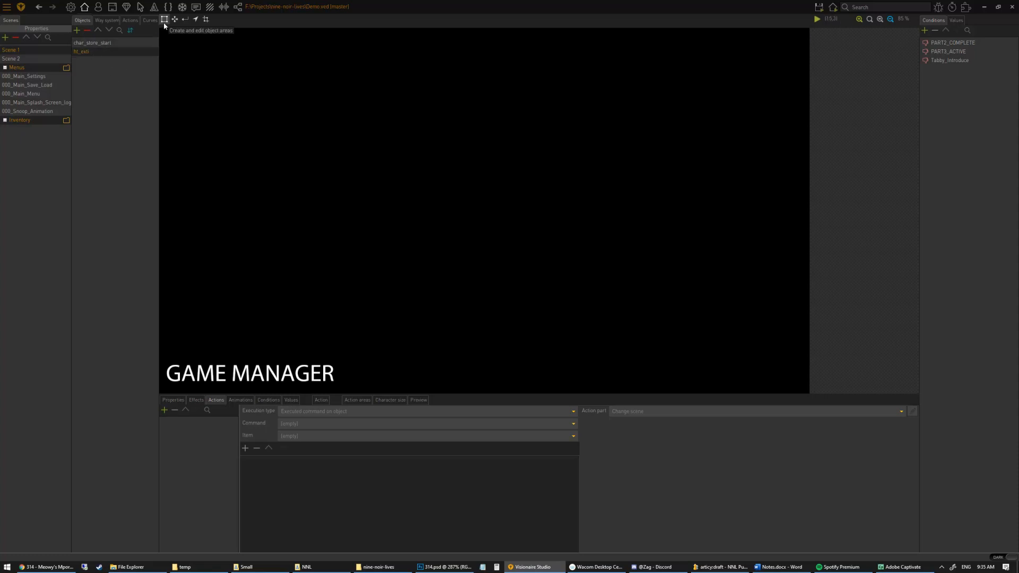
- Outline the ht_exit object's area as an upright four-sided shape at the background's lower left edge
left_click(160, 245)
left_click(222, 244)
left_click(226, 390)
left_click(160, 391)
left_click(161, 245)
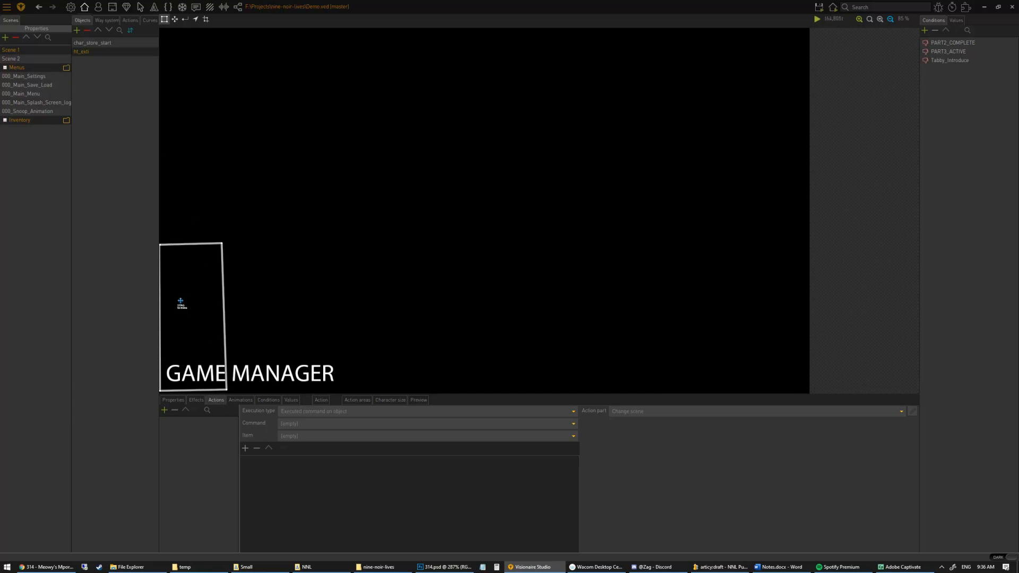
- Add an action to ht_exit that executes at destination as Executed command on object, with the command Standard_Command
left_click(165, 411)
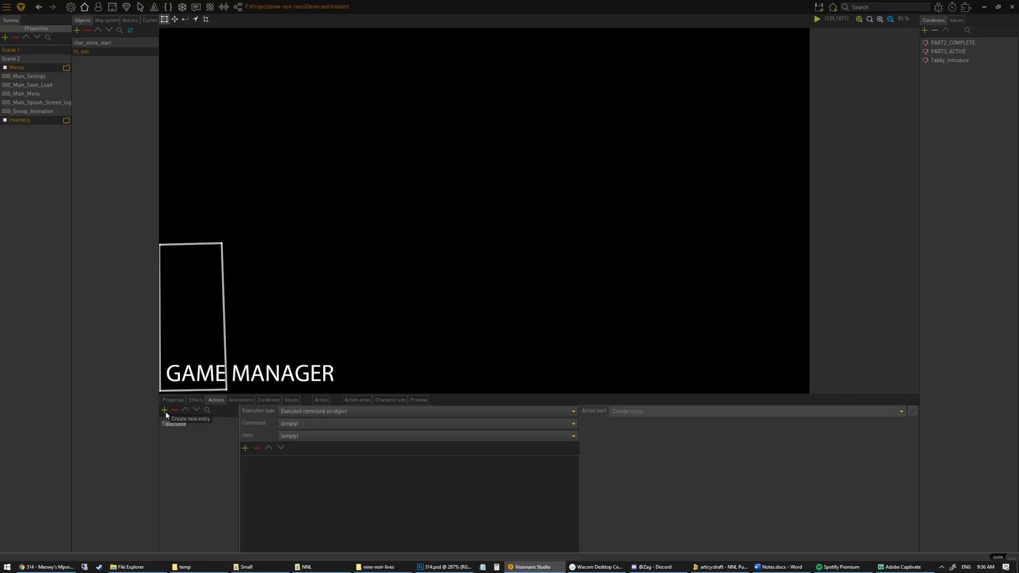
left_click(171, 431)
left_click(321, 412)
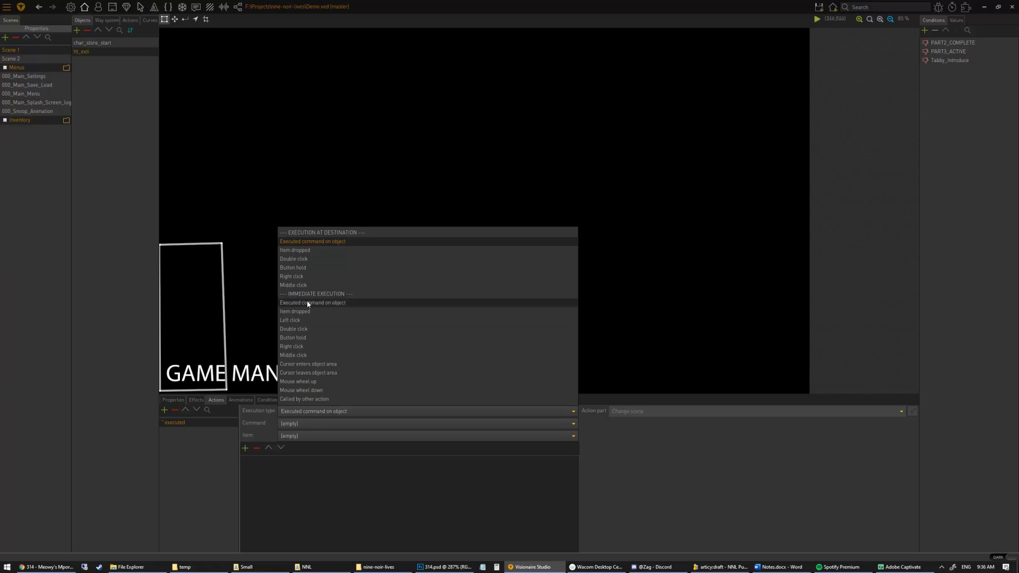
left_click(351, 242)
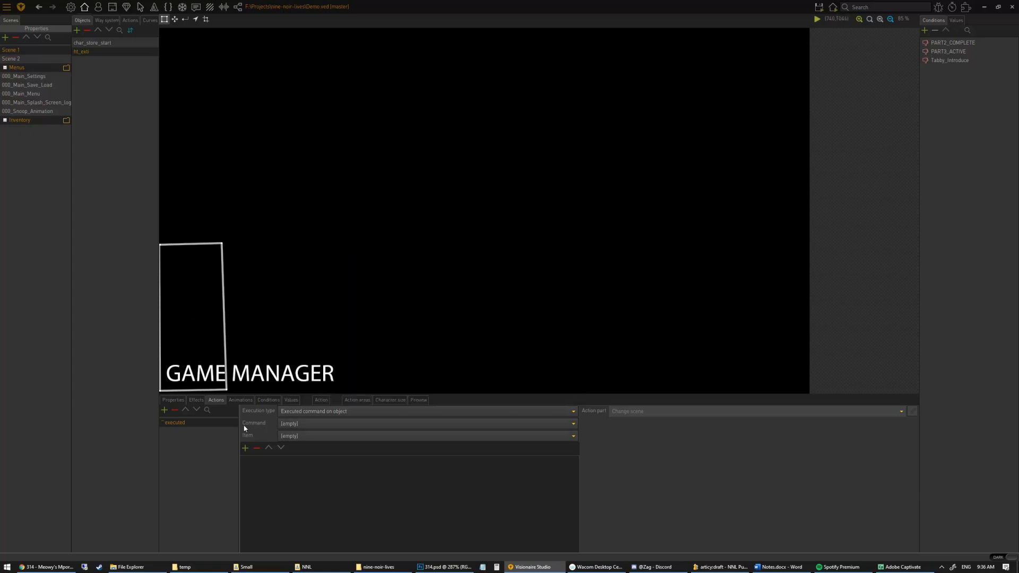
left_click(300, 426)
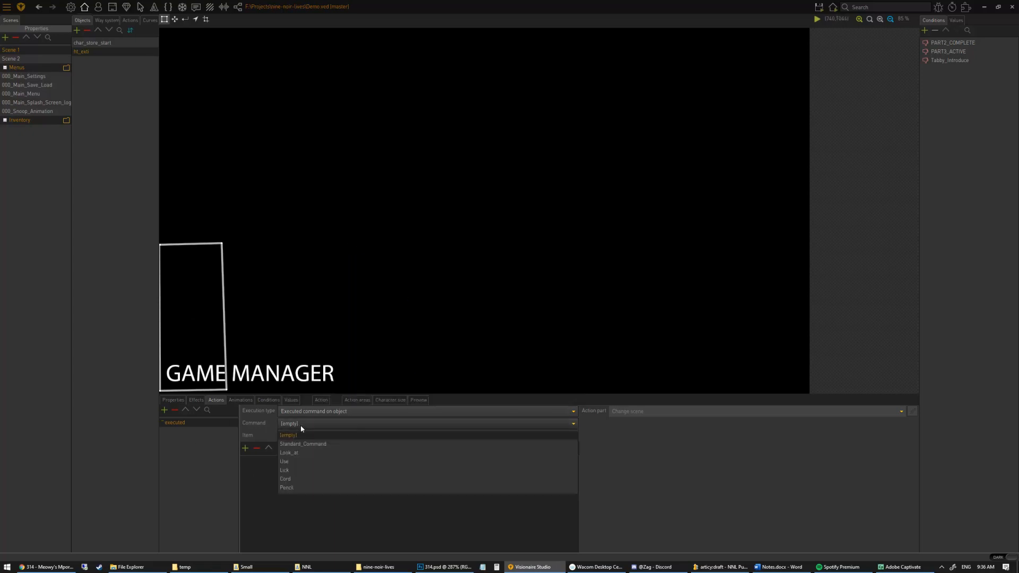
left_click(318, 447)
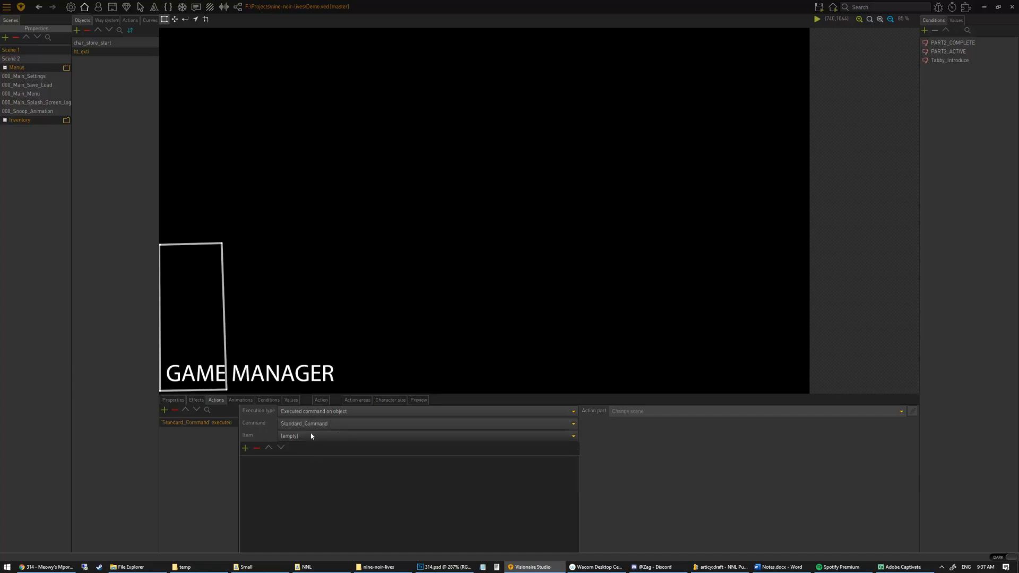
- Add a Change scene action part to ht_exit's action, with Scene 2's char_store_start as the object where the character stands
left_click(248, 450)
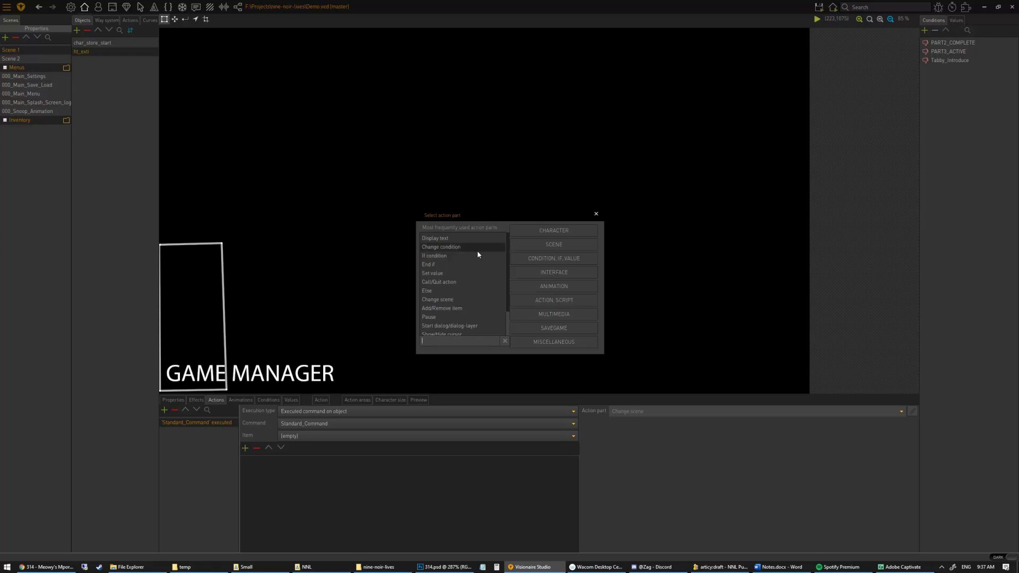
type("sce")
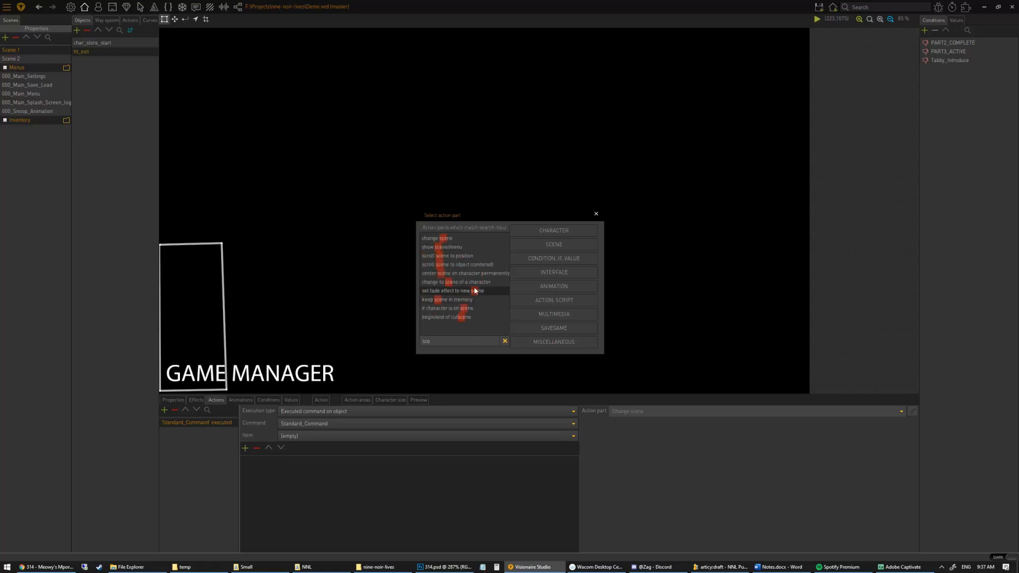
double_click(464, 239)
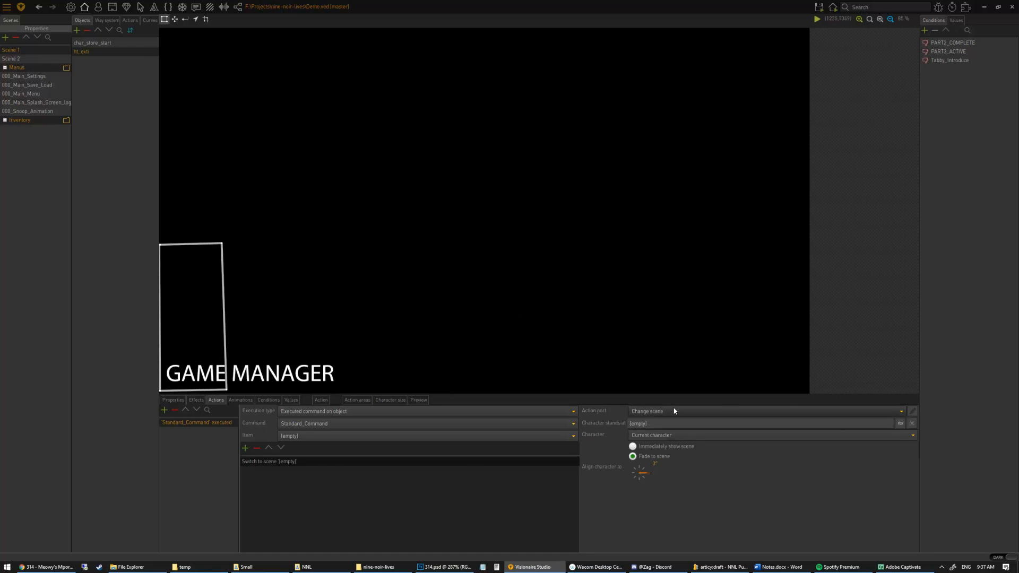
left_click(900, 425)
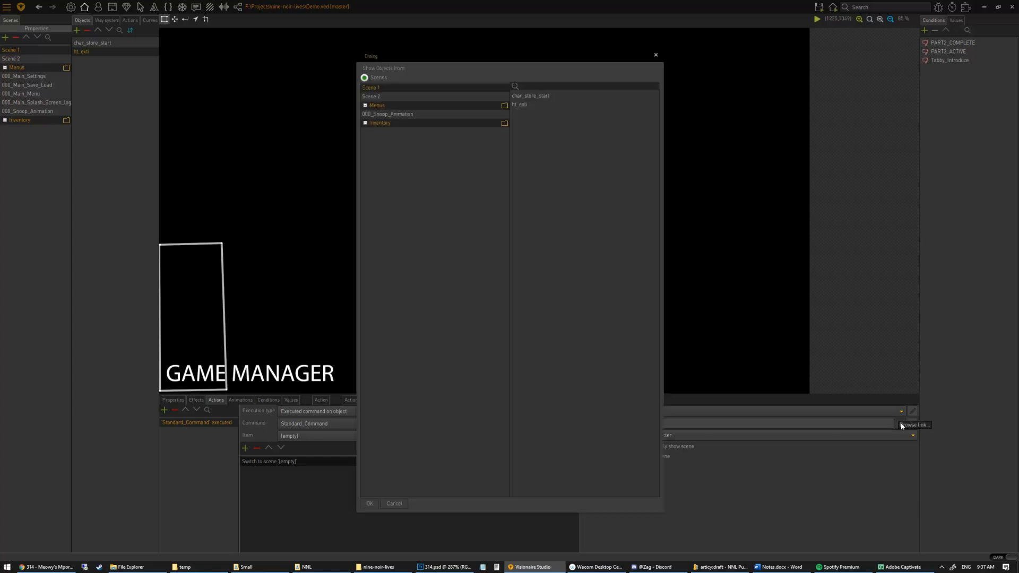
left_click(387, 98)
left_click(536, 97)
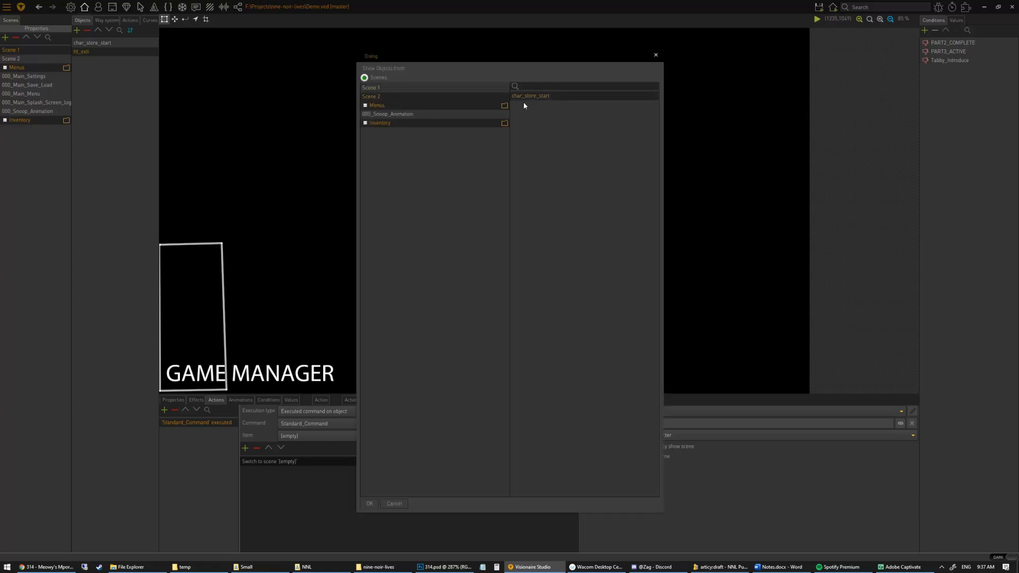
double_click(547, 99)
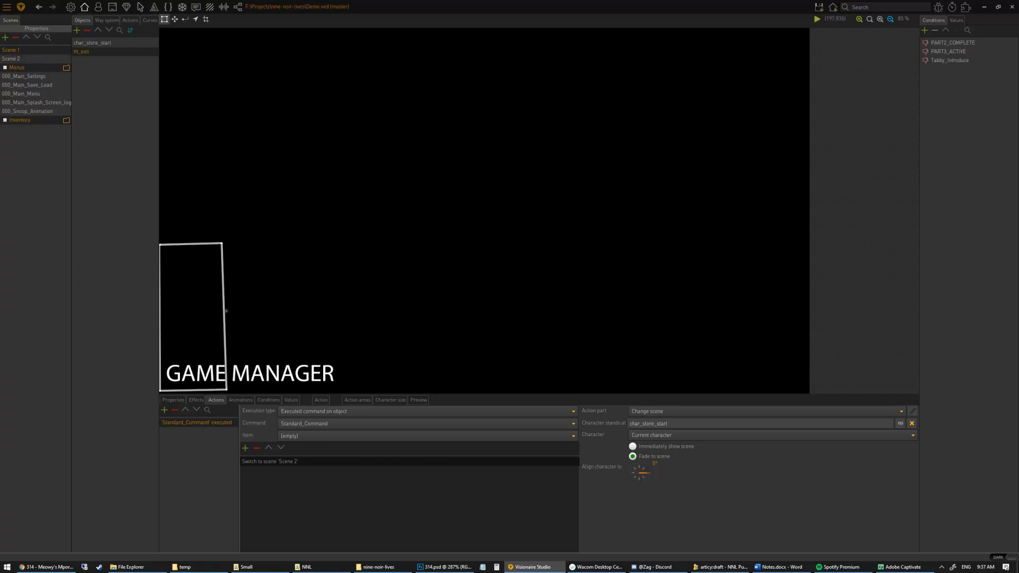
- Set Scene 2's background image to 211_Later.png from the Scene_Miscellaneous folder
left_click(38, 57)
left_click(56, 32)
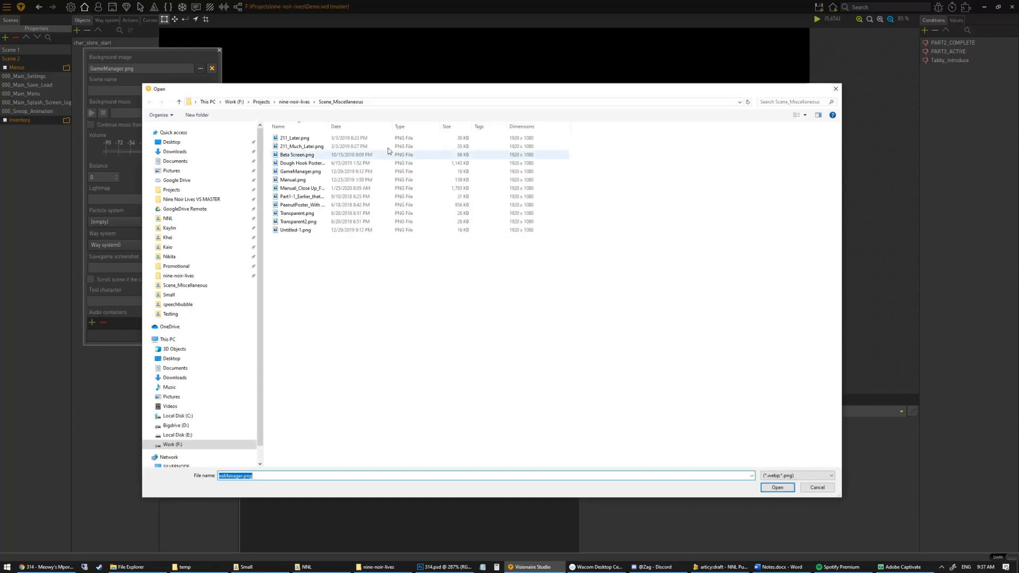
left_click(300, 104)
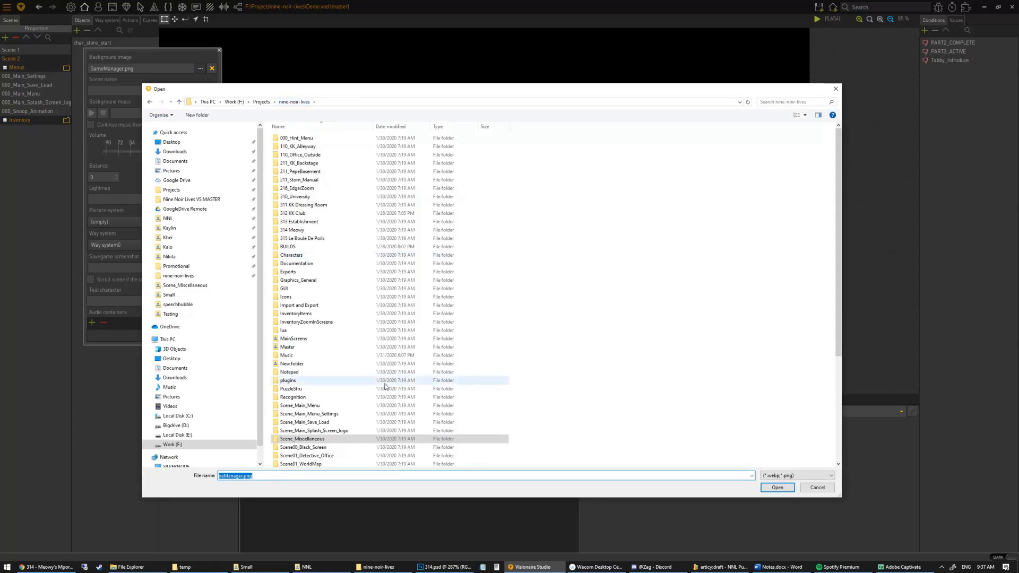
left_click(330, 339)
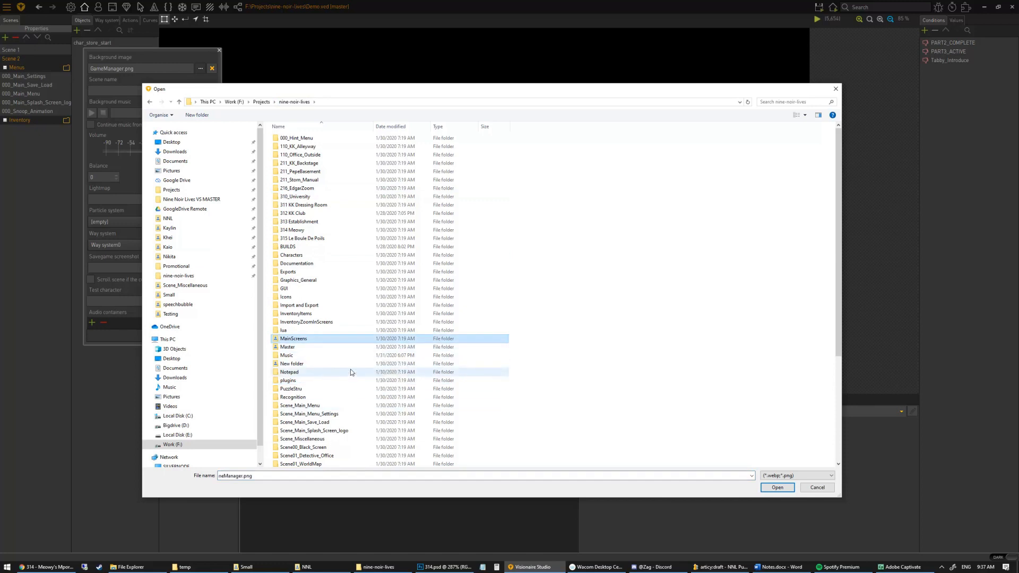
scroll(342, 417, "down", 2)
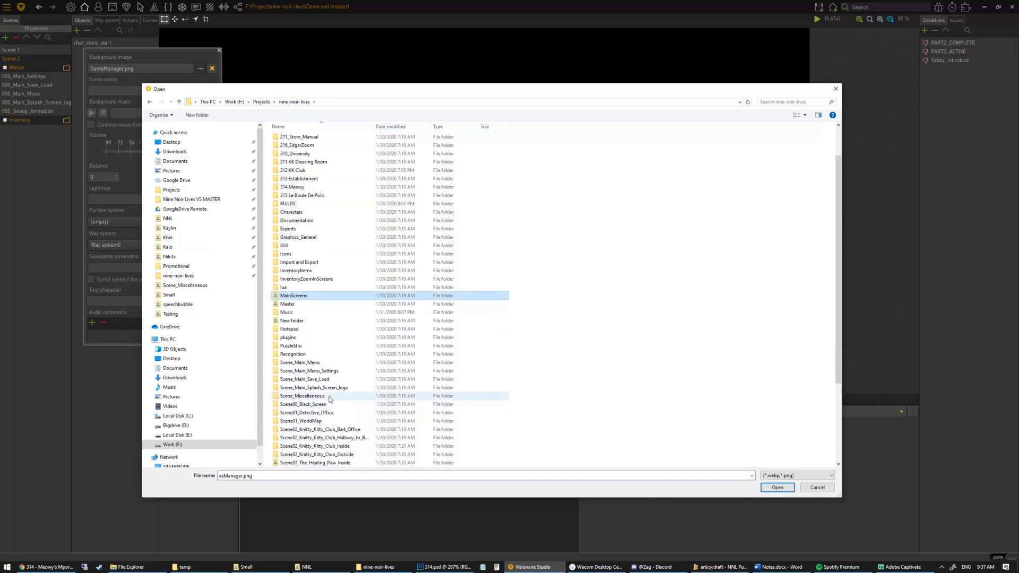
double_click(337, 396)
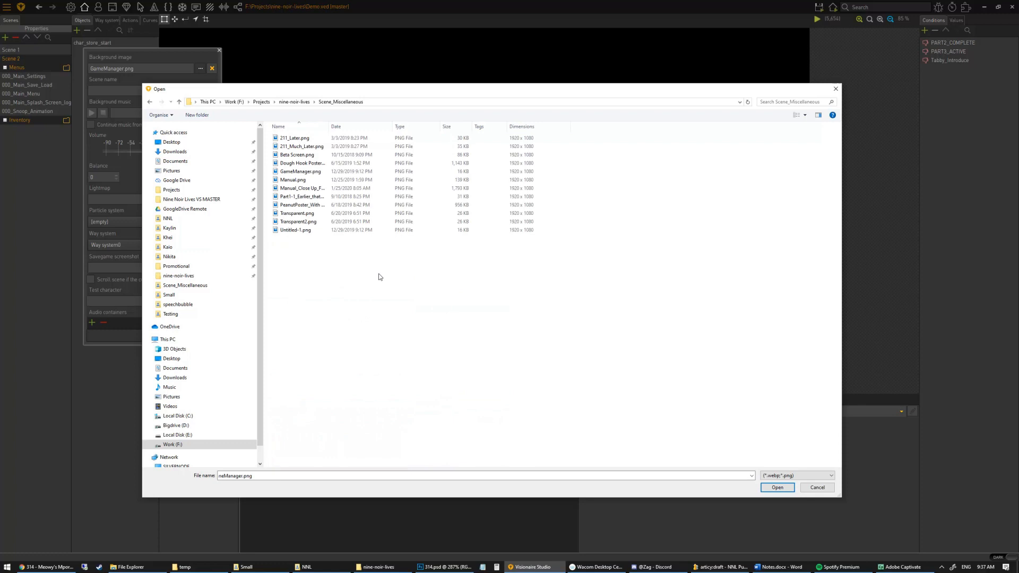
double_click(340, 140)
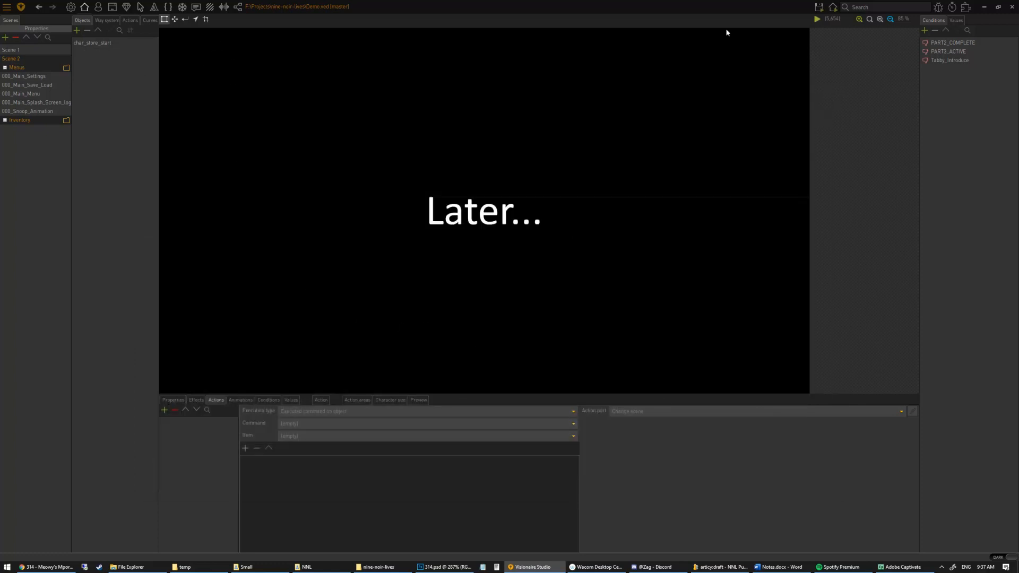
- Run the game and walk the character around Scene 1 to look for the exit area, then close the game
left_click(817, 19)
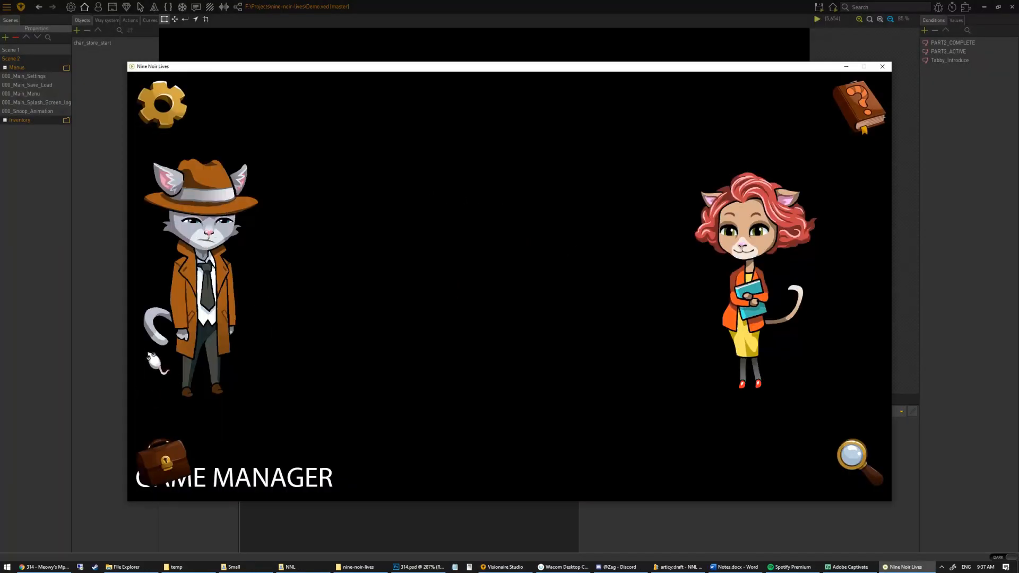
left_click(447, 381)
left_click(162, 393)
left_click(592, 400)
left_click(133, 323)
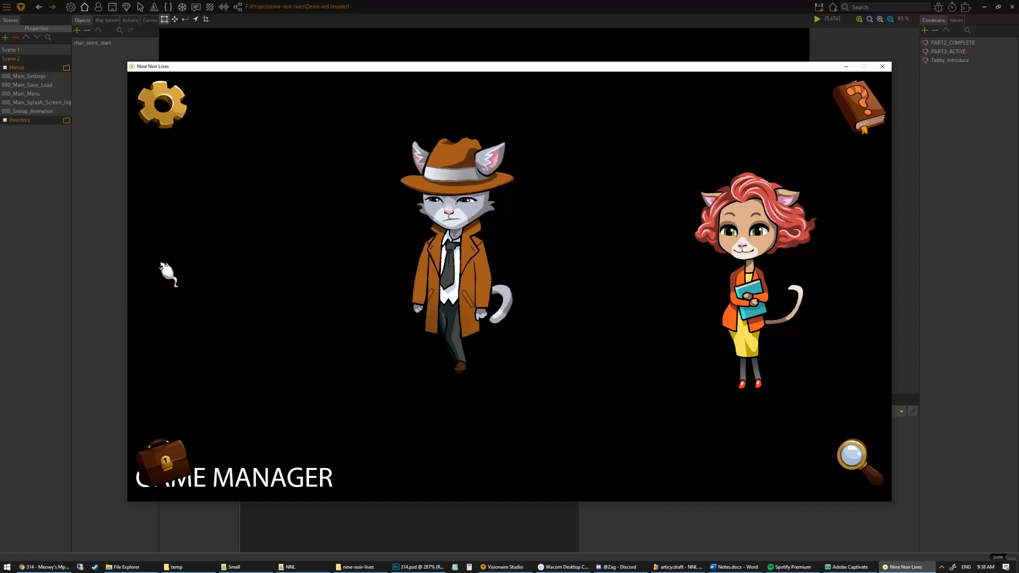
left_click(883, 66)
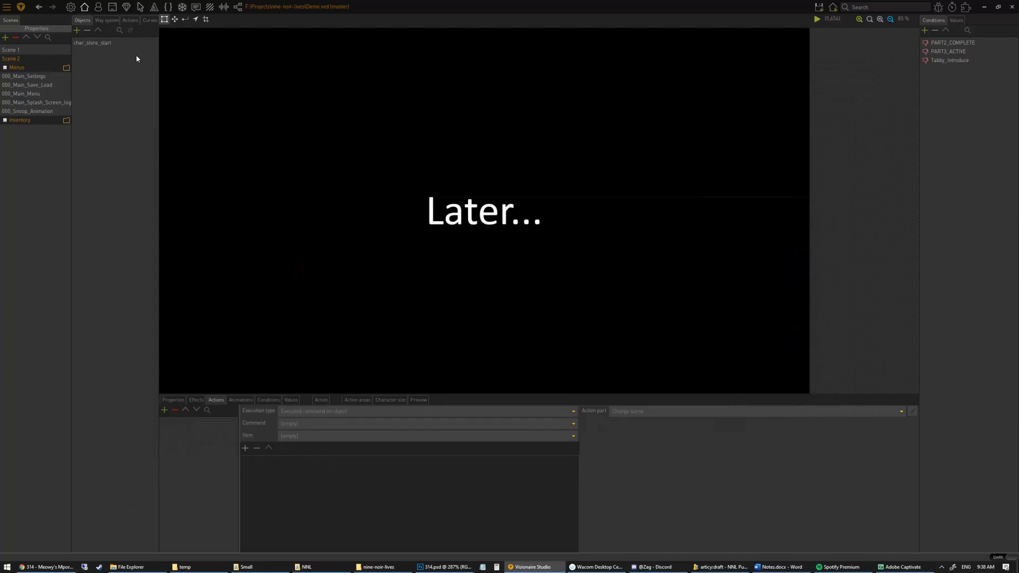
- Move Scene 1's ht_exit area up above the GAME MANAGER text and set its object name to EXIT
left_click(31, 50)
left_click(100, 52)
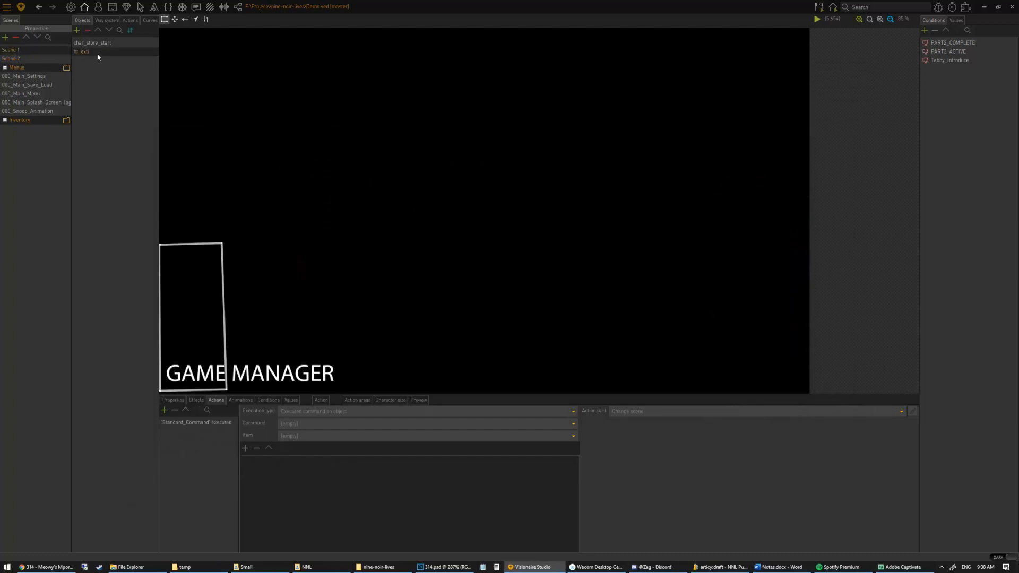
left_click(198, 423)
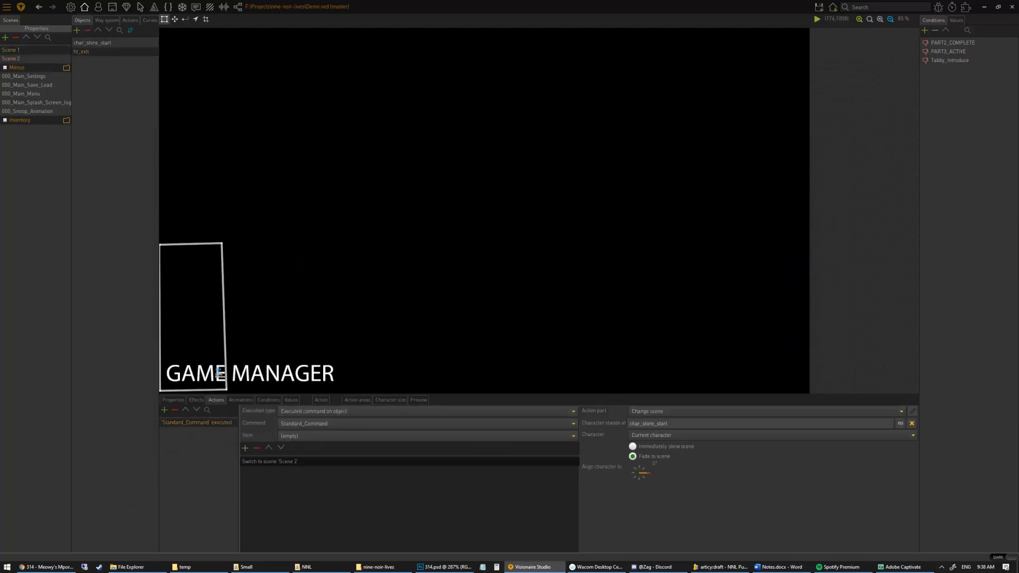
left_click(175, 400)
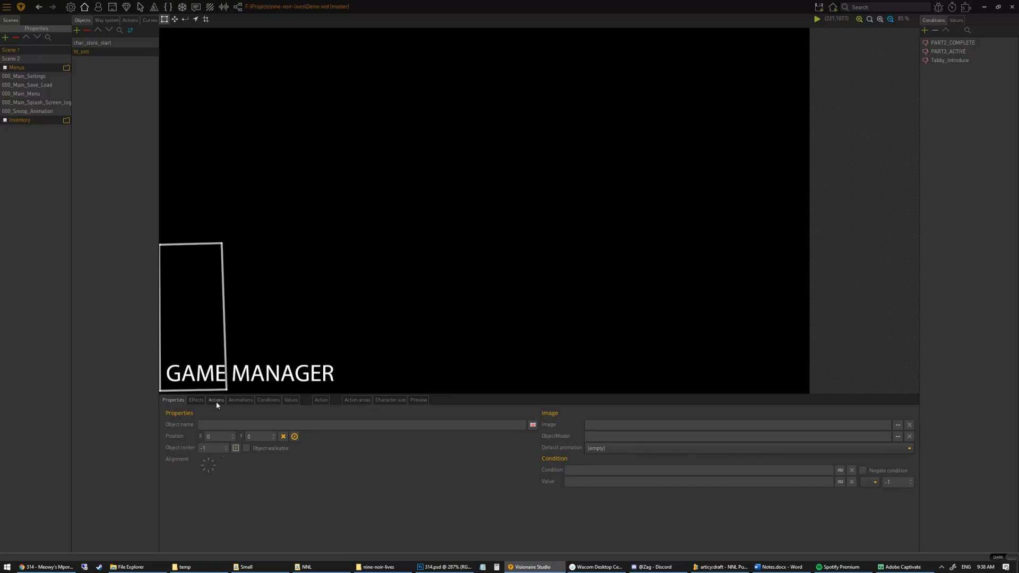
left_click_drag(196, 304, 197, 265)
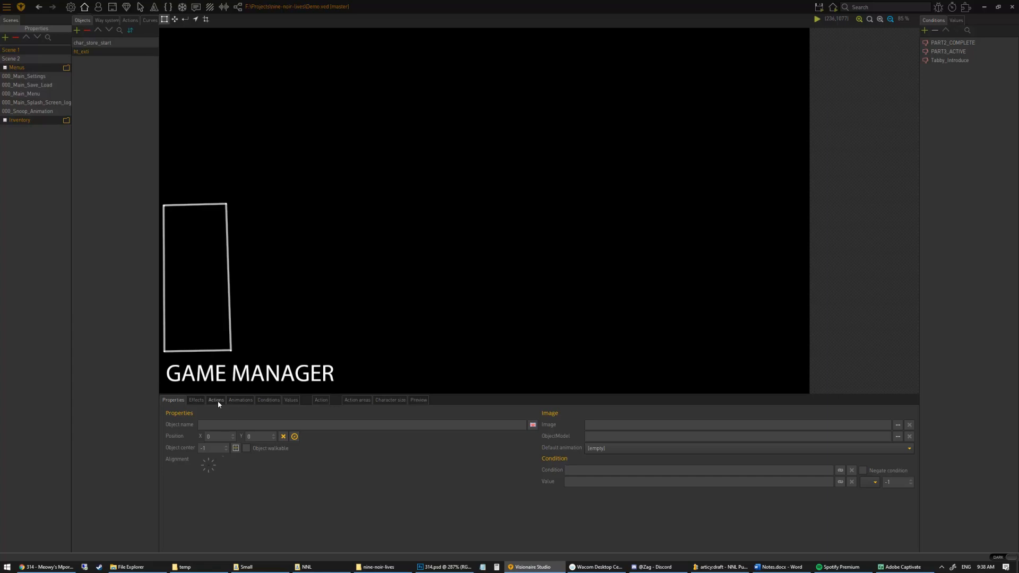
left_click(220, 424)
- Save and run the game to check the EXIT label on the exit area, then close the game
left_click(819, 7)
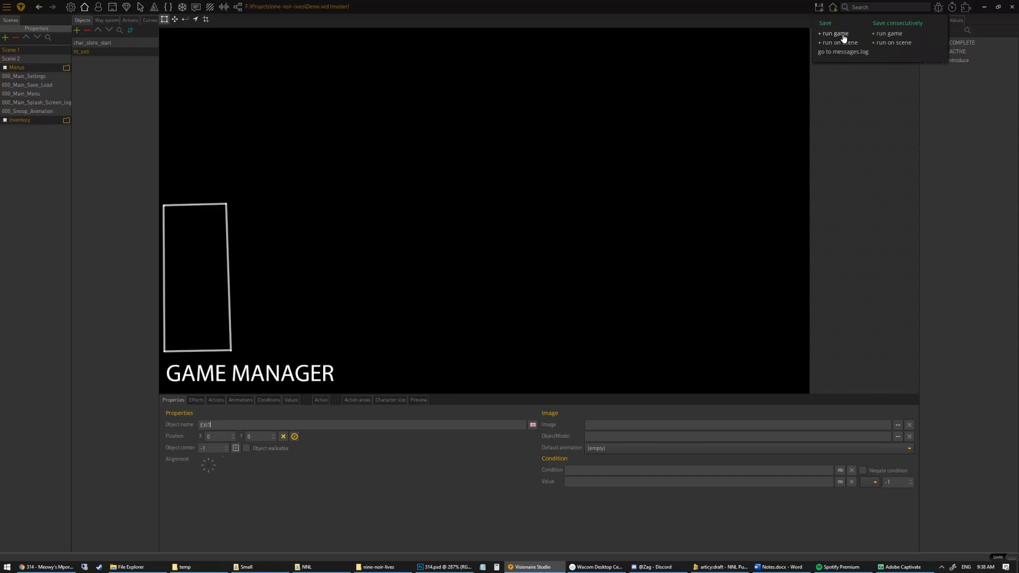
left_click(834, 33)
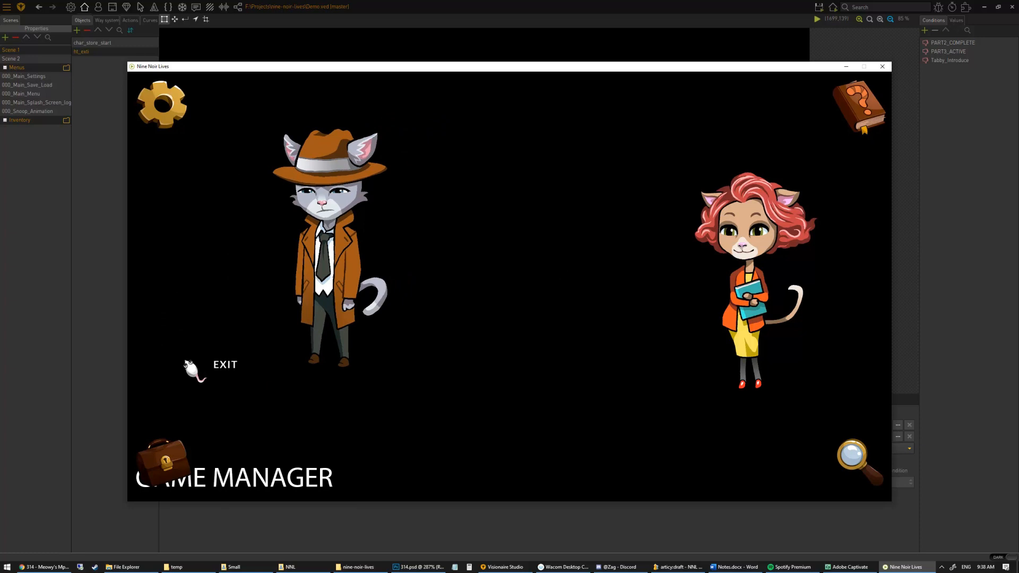
left_click(879, 65)
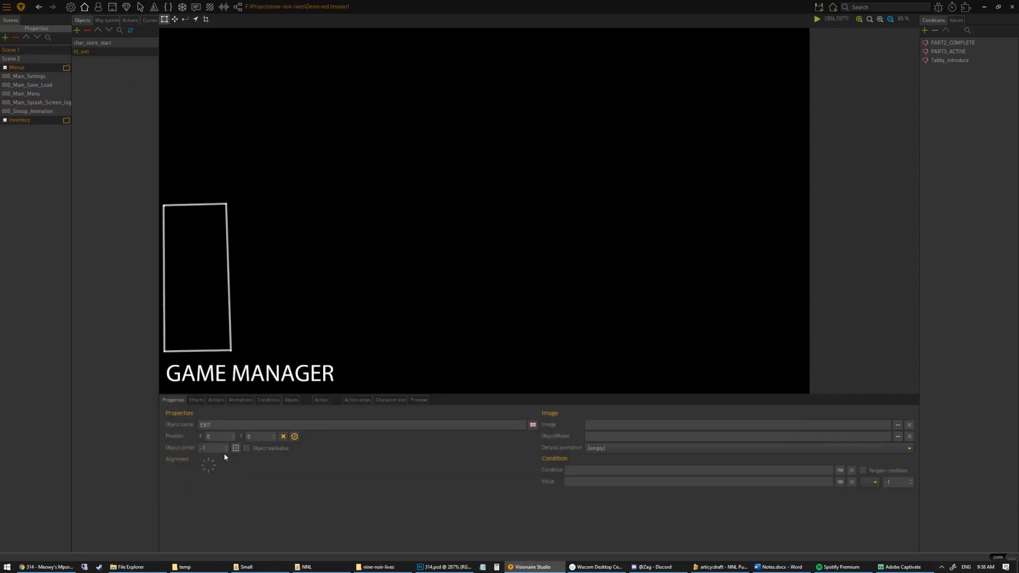
- Set ht_exit's walk-to position to about X 294, Y 896, and try the exit in the saved game
left_click(295, 438)
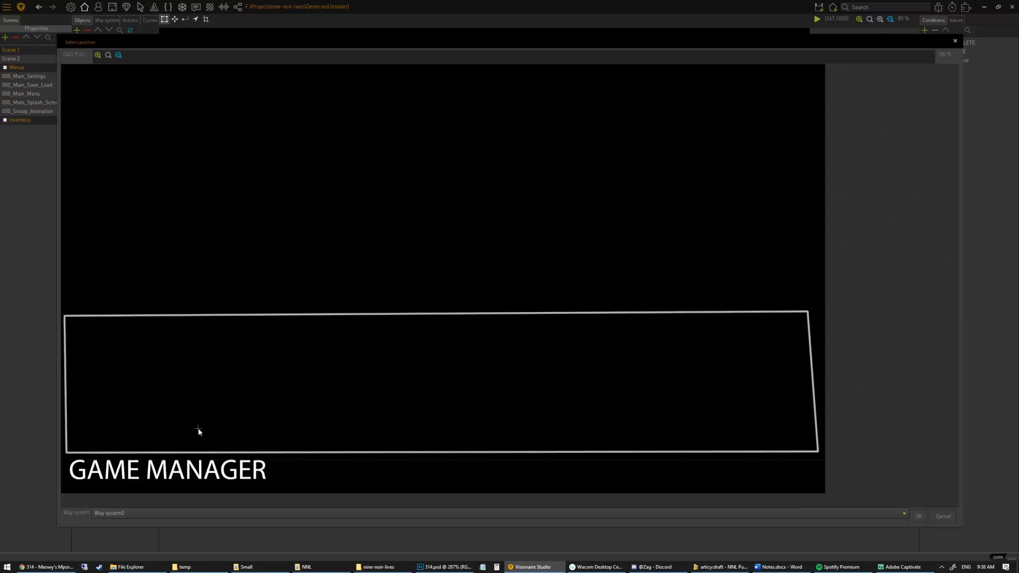
left_click(924, 517)
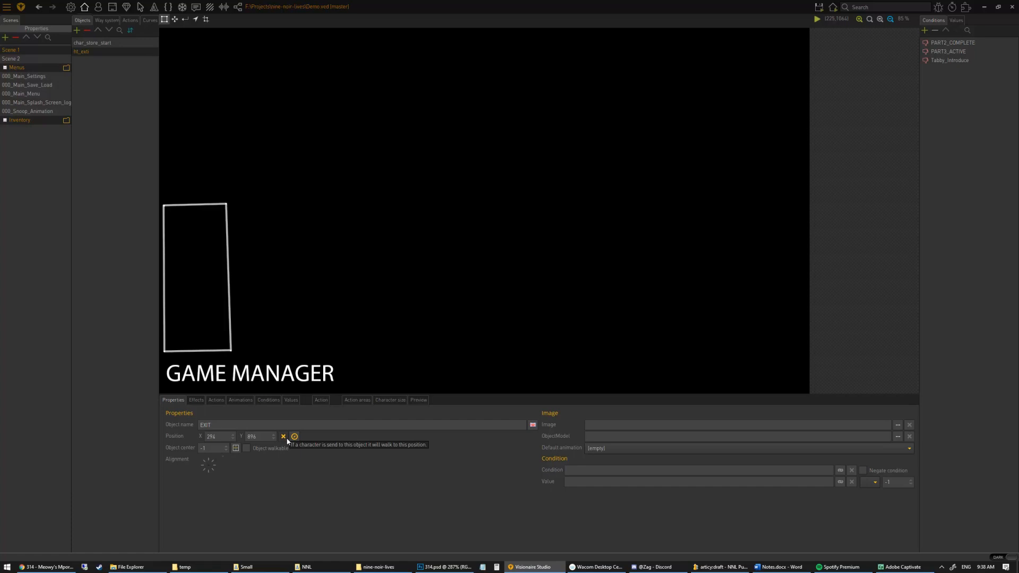
mouse_move(820, 5)
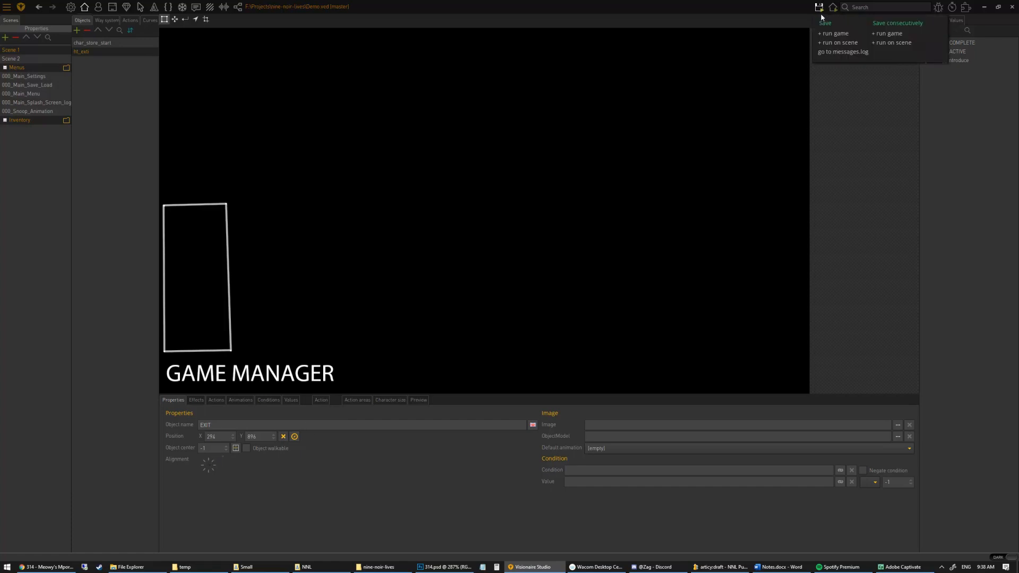
left_click(834, 34)
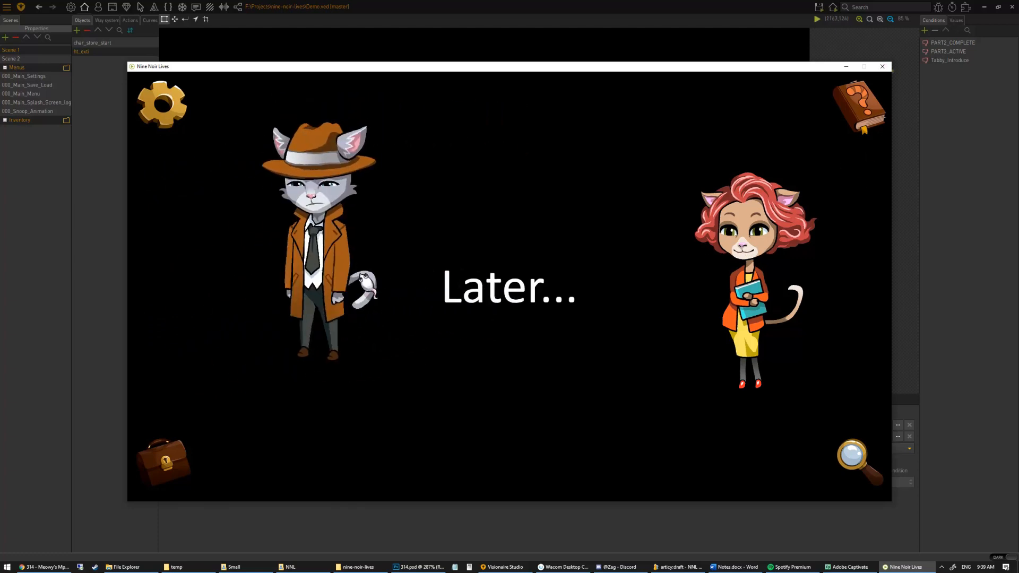
left_click(882, 67)
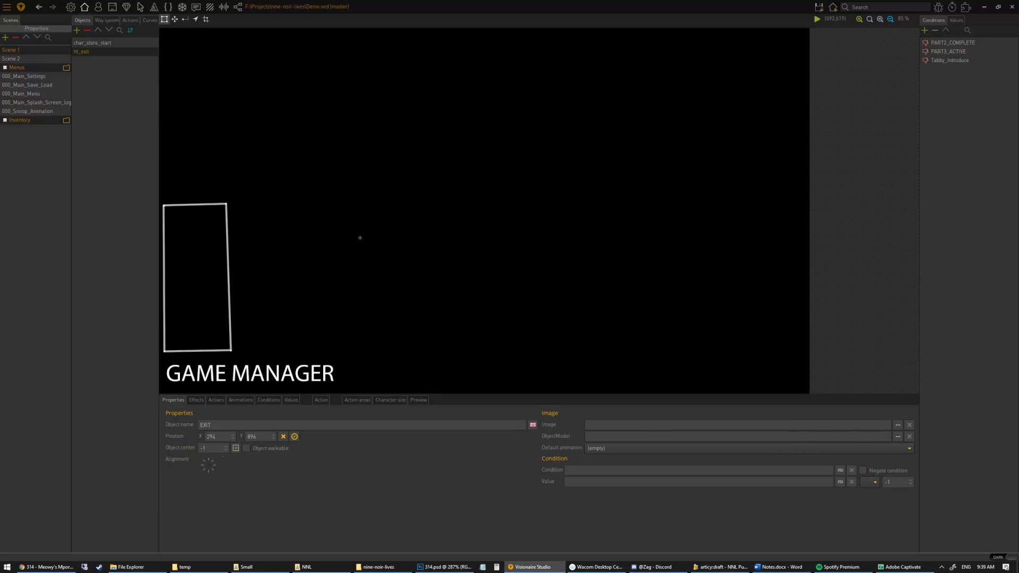
- Delete the At beginning of scene action from Scene 2
left_click(28, 59)
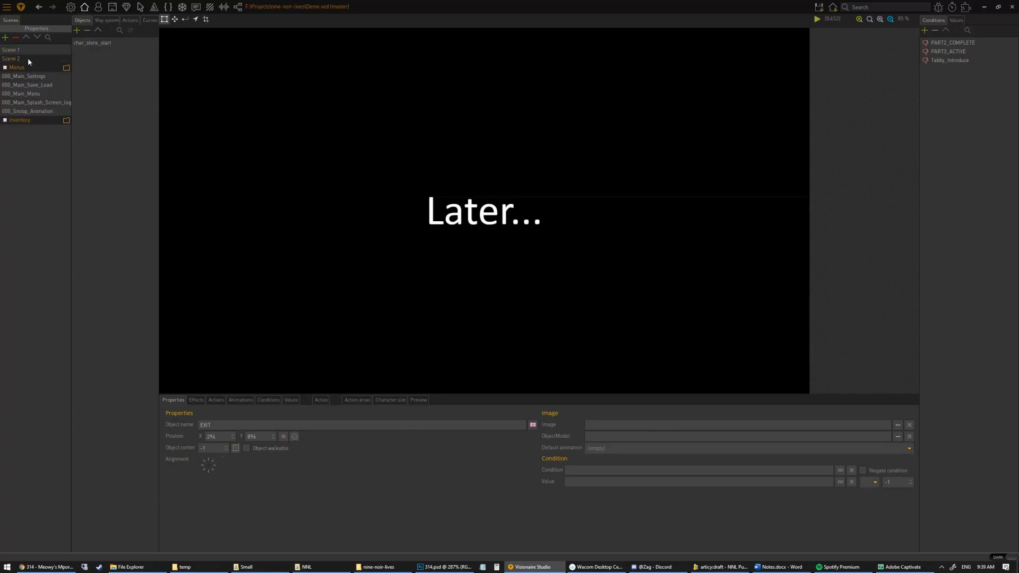
left_click(130, 20)
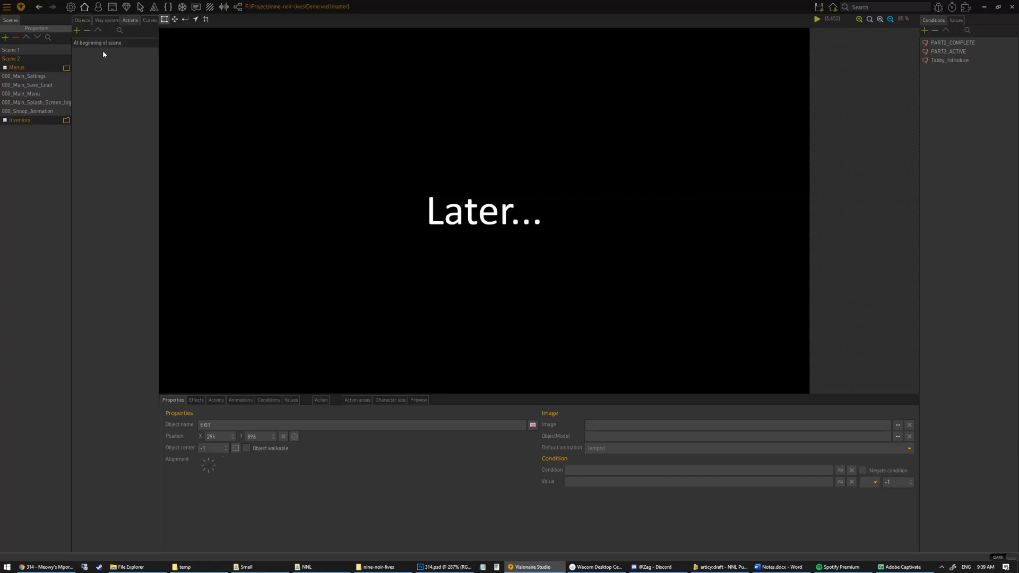
left_click(101, 43)
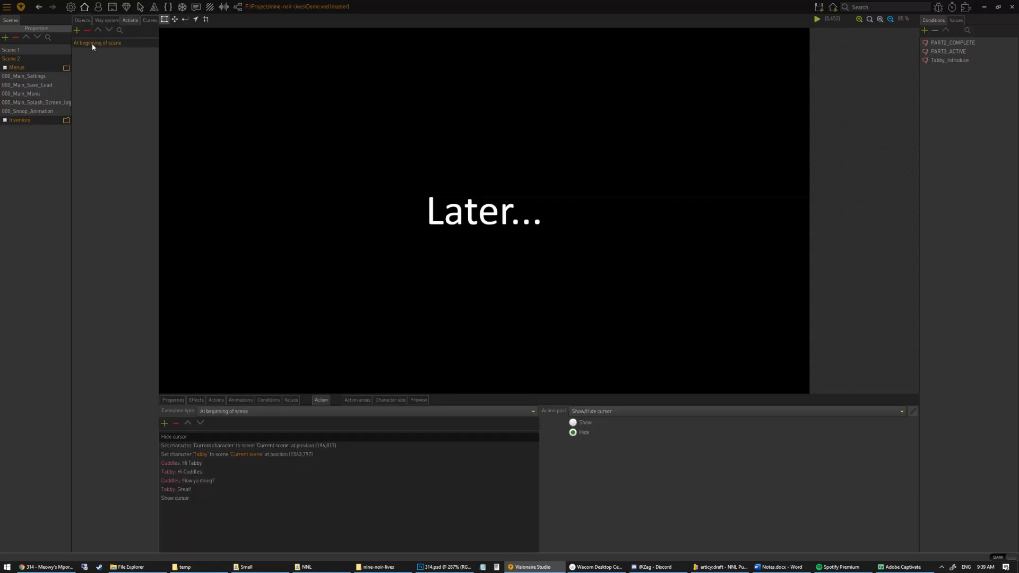
left_click(86, 30)
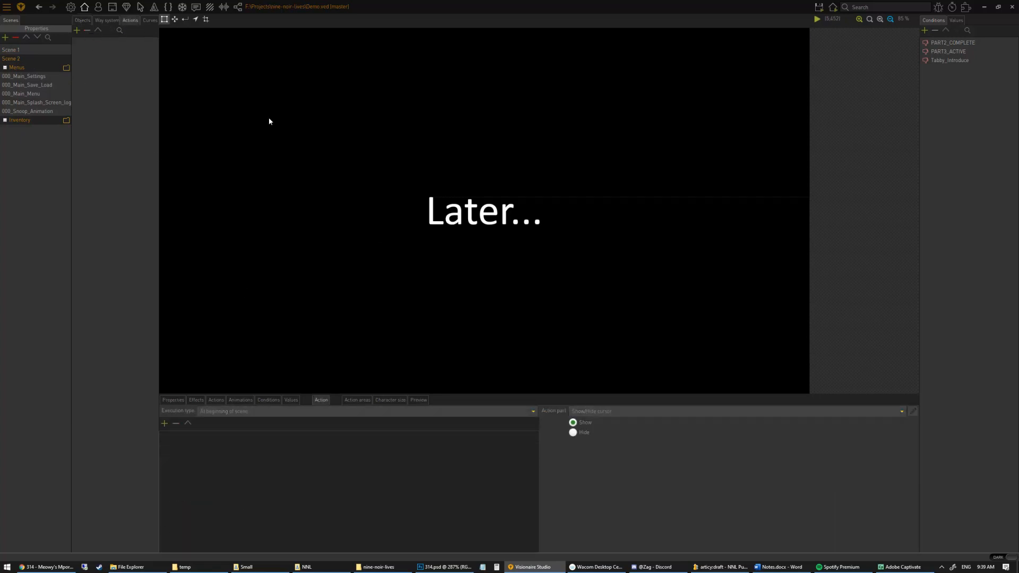
- Save and run the game, take the exit from Scene 1 to Scene 2, and close the game
mouse_move(822, 5)
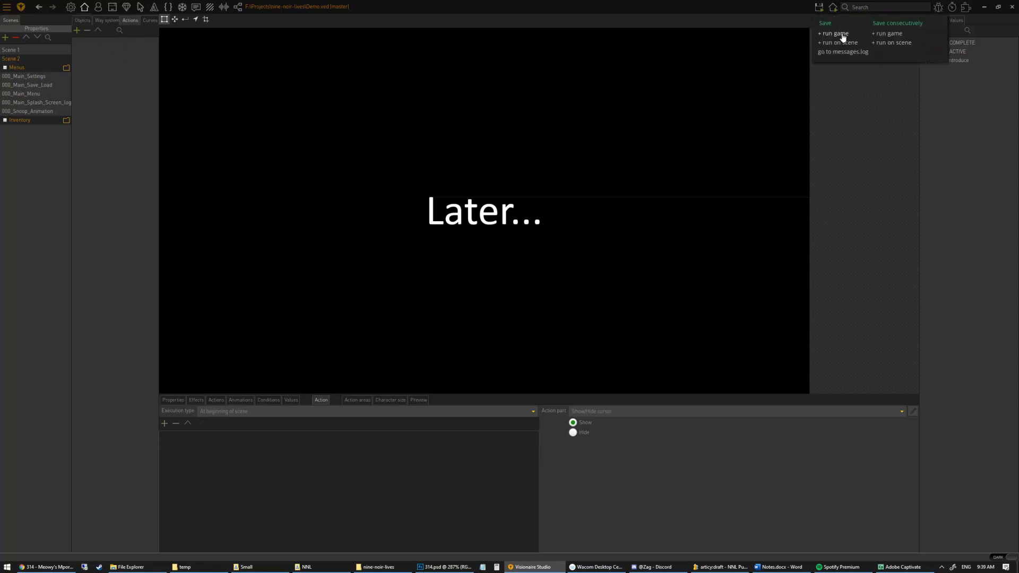
left_click(837, 34)
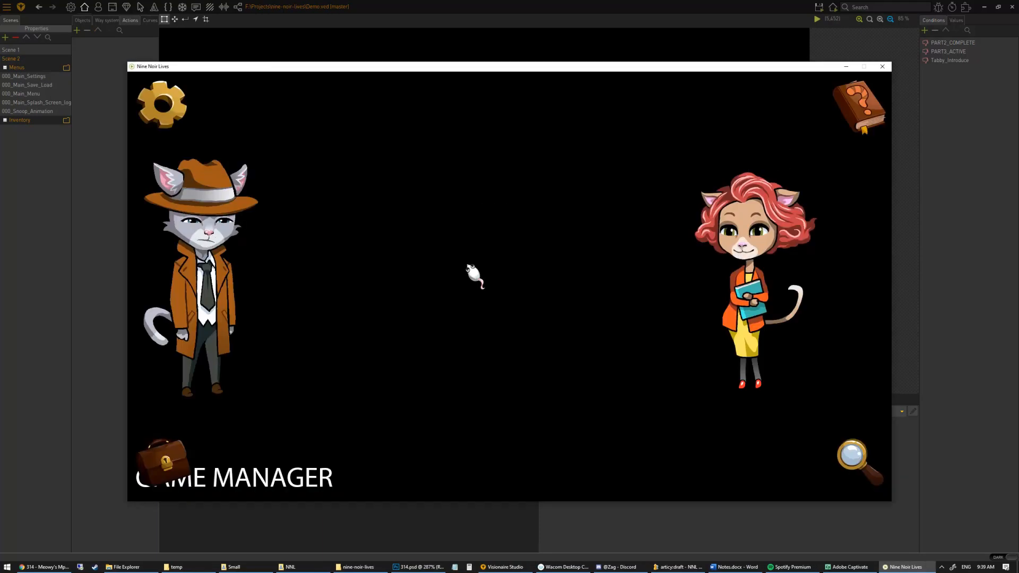
left_click(155, 376)
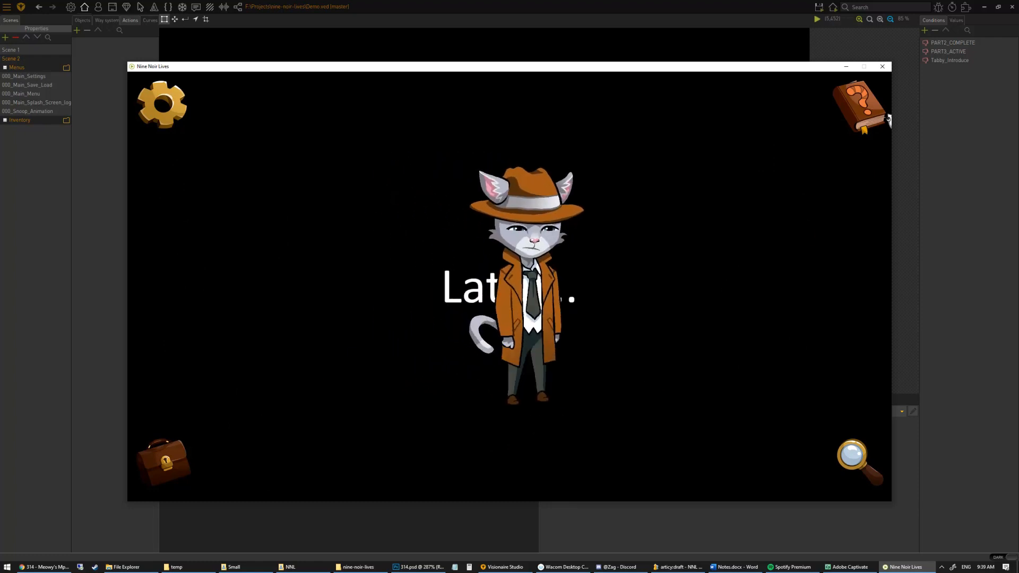
left_click(882, 67)
- Add a new action to Scene 2 with the Called by other action execution type
left_click(23, 49)
left_click(21, 59)
left_click(76, 32)
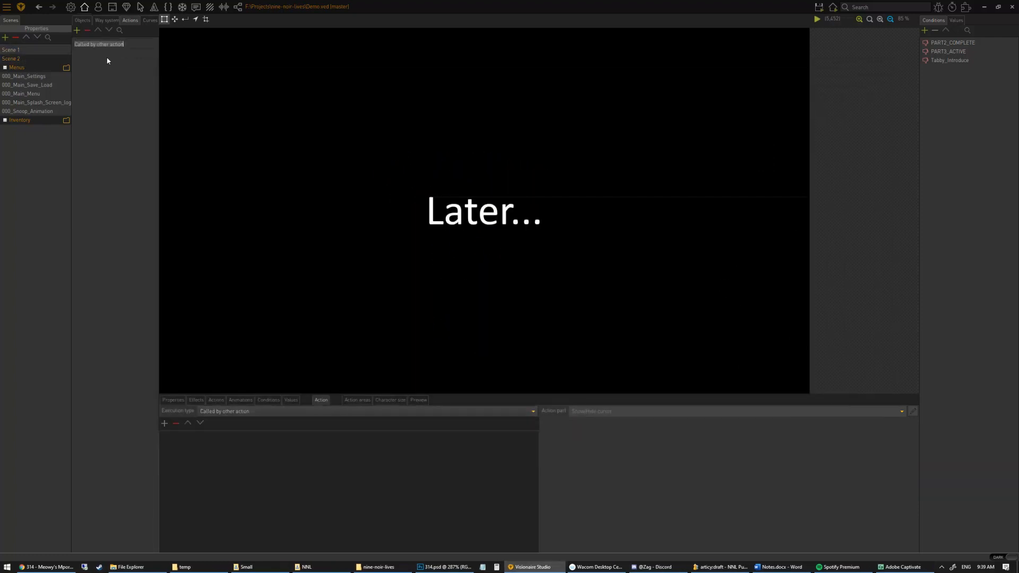
- Add an object named HT_EXIT to Scene 2 and outline its area as a tall four-sided polygon near the scene's right edge
left_click(83, 22)
left_click(77, 30)
type("HT_")
type("EXIT")
key("Left")
type("I")
key("Return")
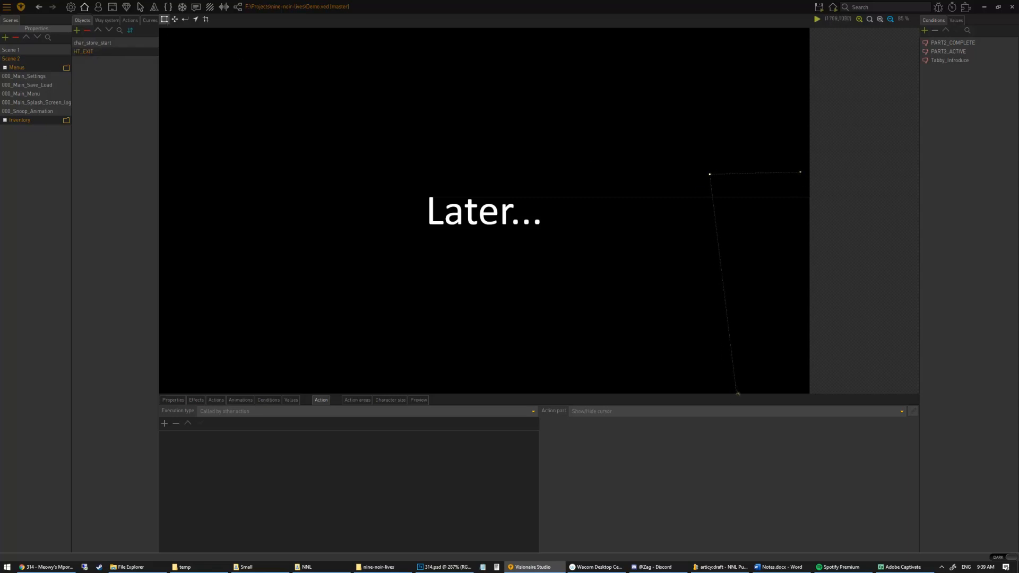
left_click(729, 387)
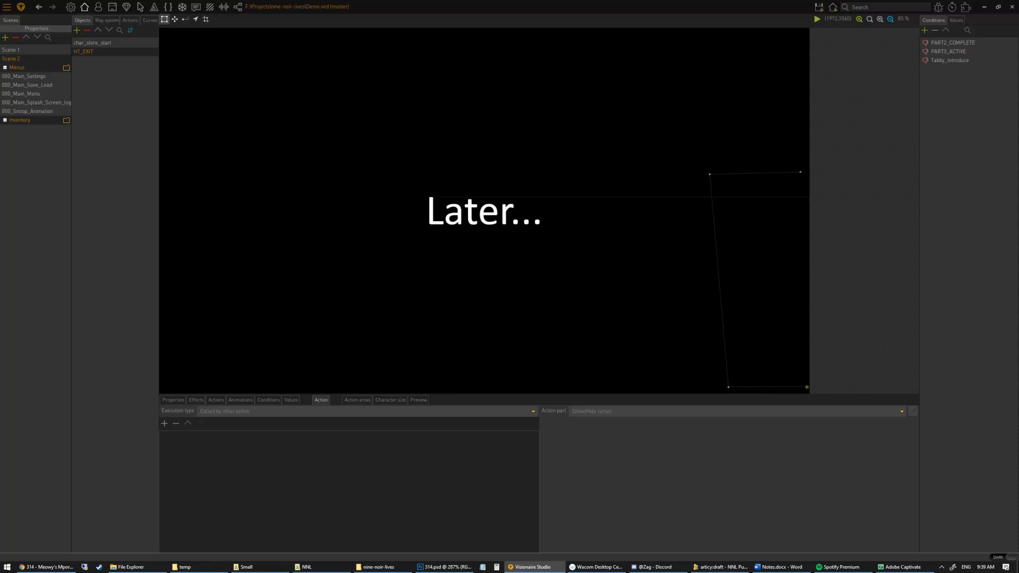
left_click(801, 173)
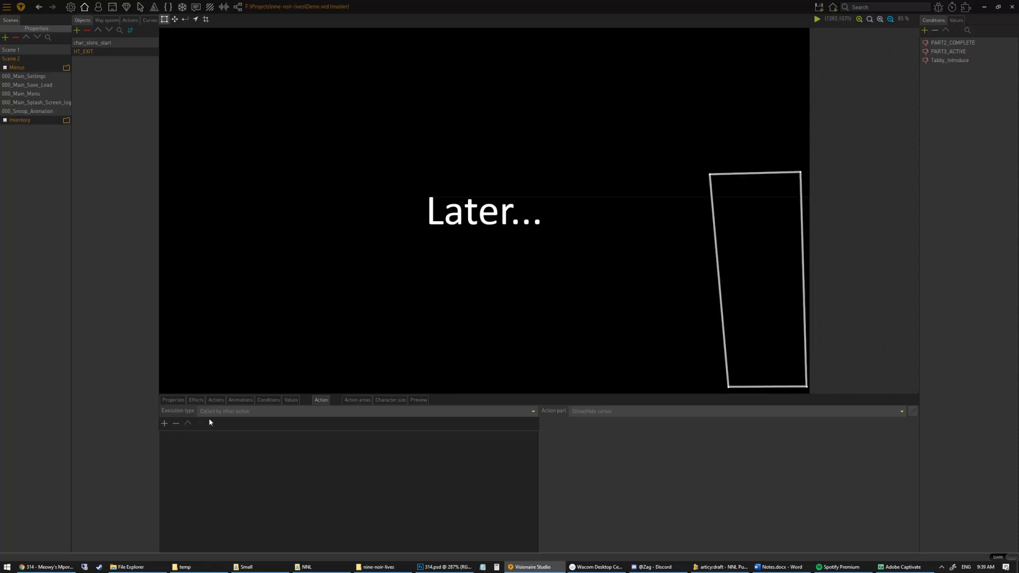
- Give HT_EXIT an action of type Executed command on object that uses Standard_Command
left_click(222, 401)
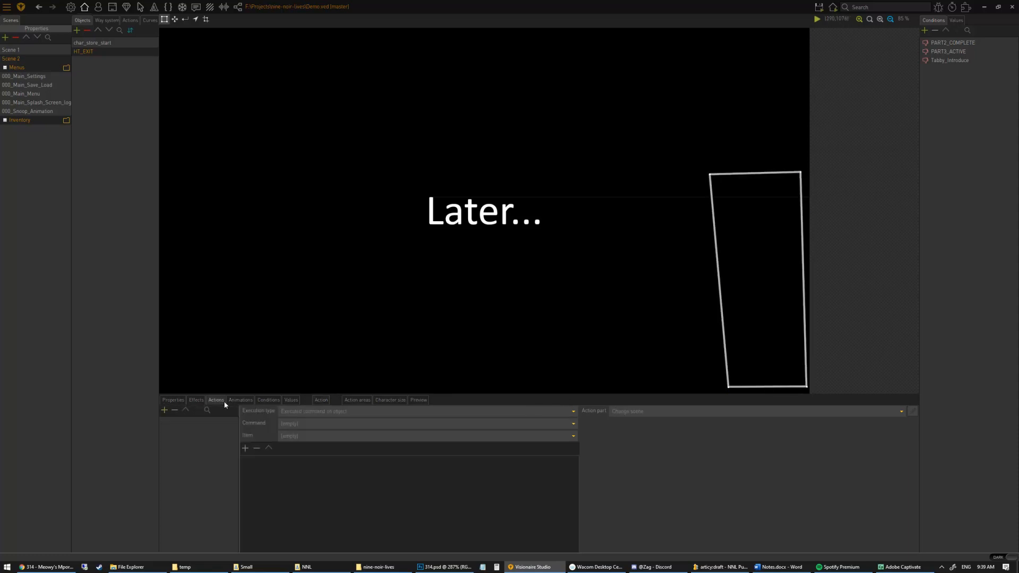
left_click(165, 410)
left_click(321, 412)
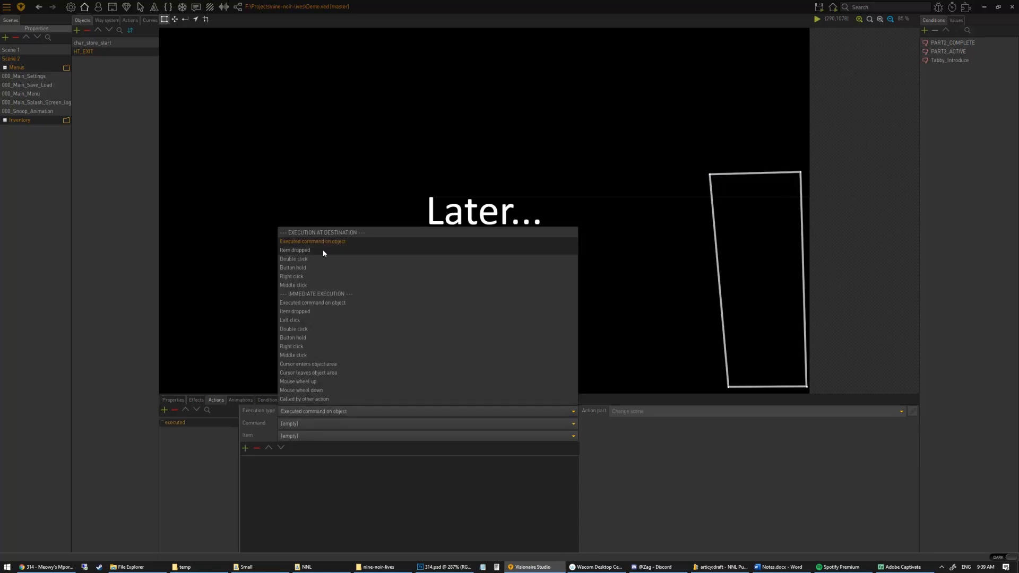
left_click(283, 521)
left_click(310, 425)
left_click(322, 447)
- Add a Change scene action part that places the current character at Scene 1's ht_exit object
left_click(245, 449)
type("SCE")
left_click(432, 240)
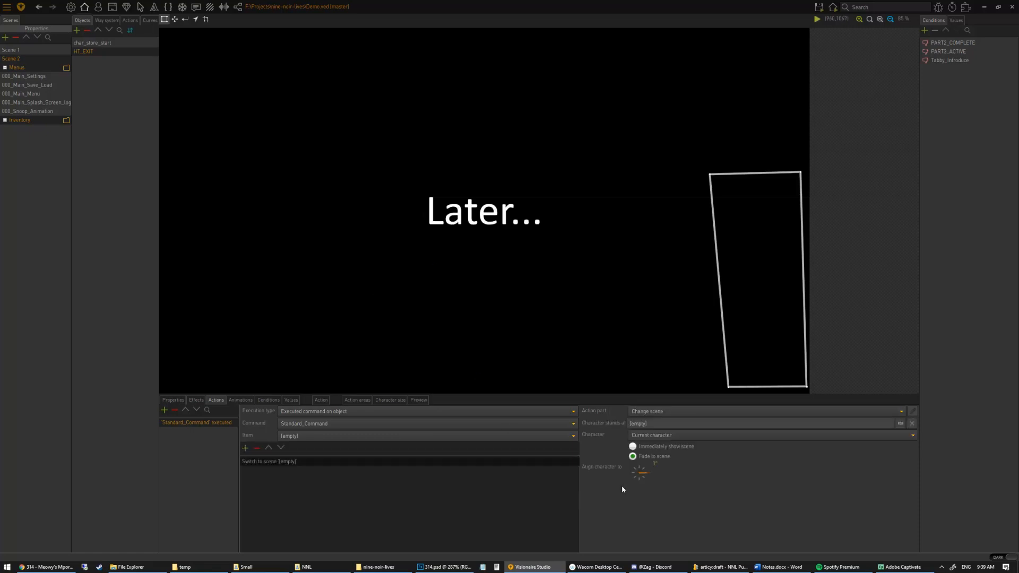
left_click(898, 423)
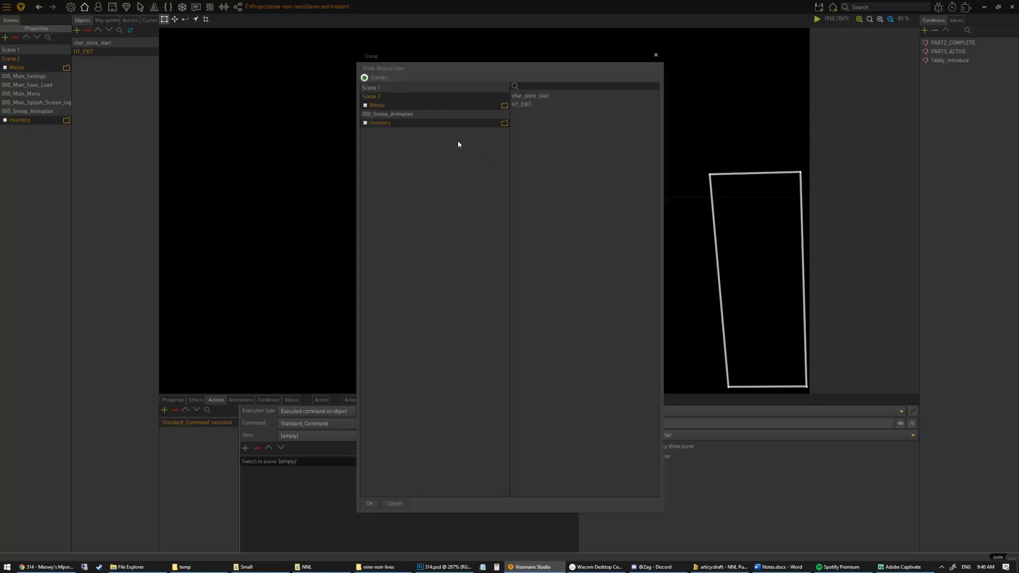
left_click(393, 87)
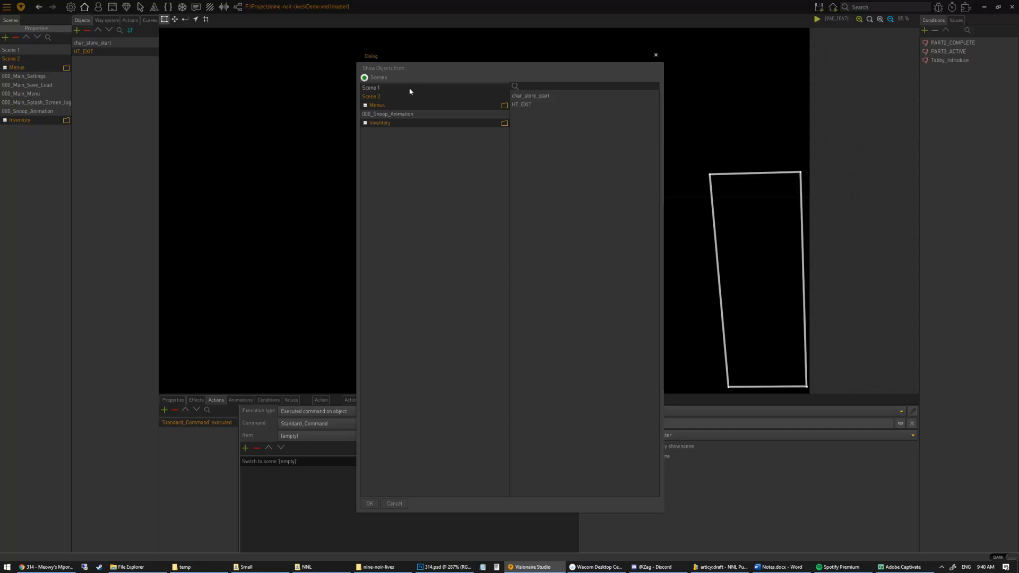
double_click(531, 105)
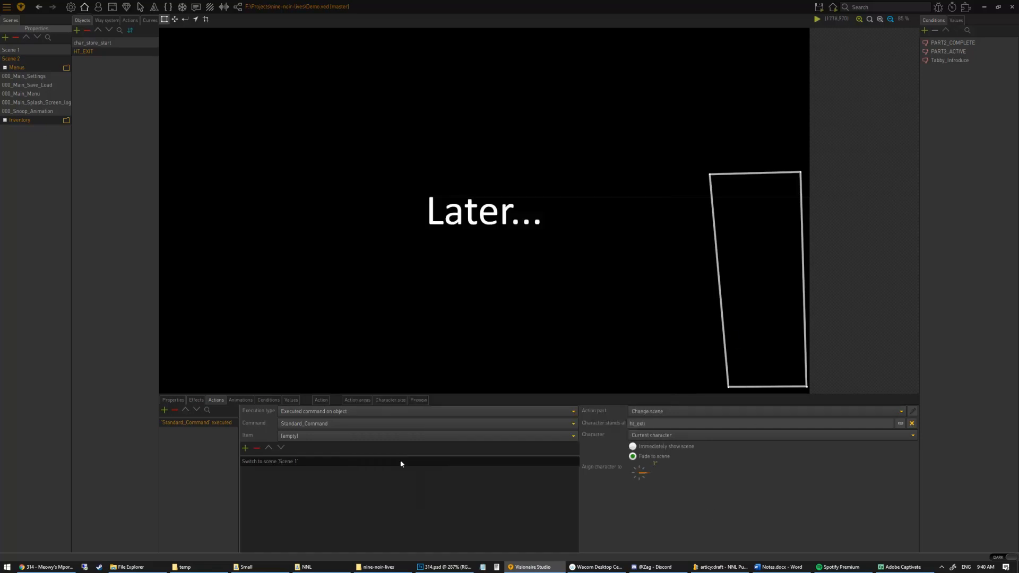
- Set HT_EXIT's object name to exit and its walk-to position to about X 1554, Y 889
left_click(173, 400)
left_click(215, 425)
type("d")
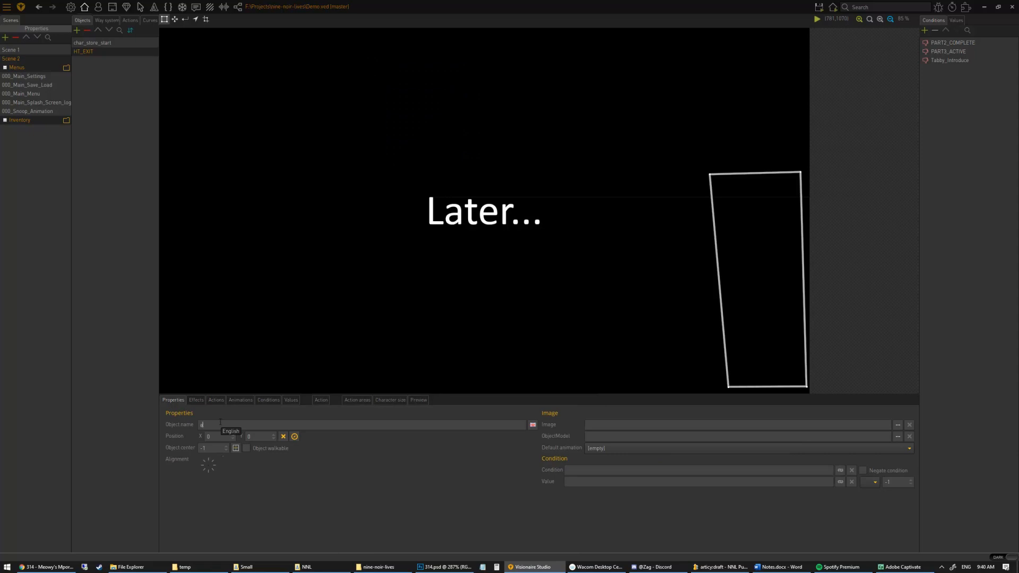
left_click(295, 437)
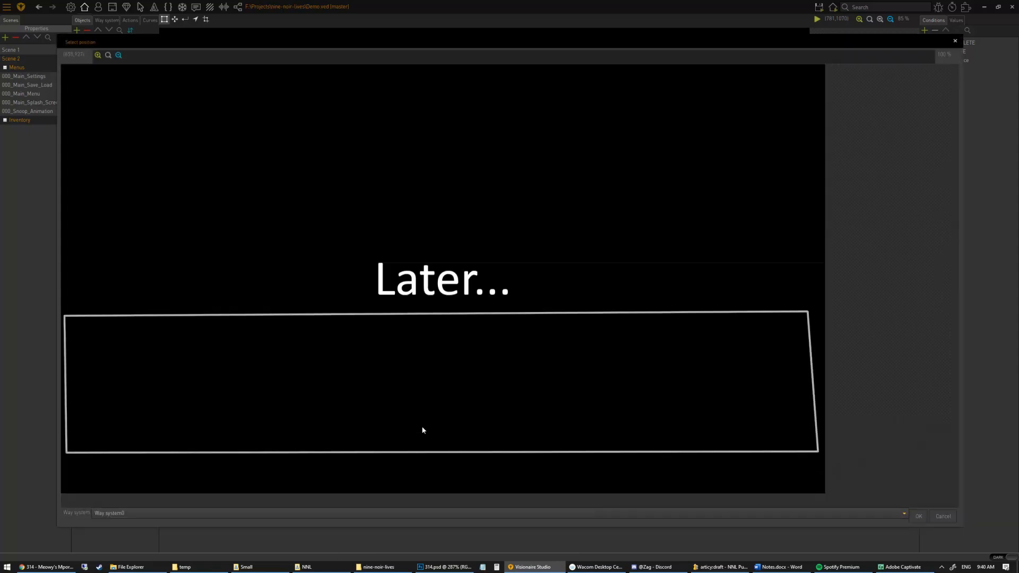
left_click(920, 516)
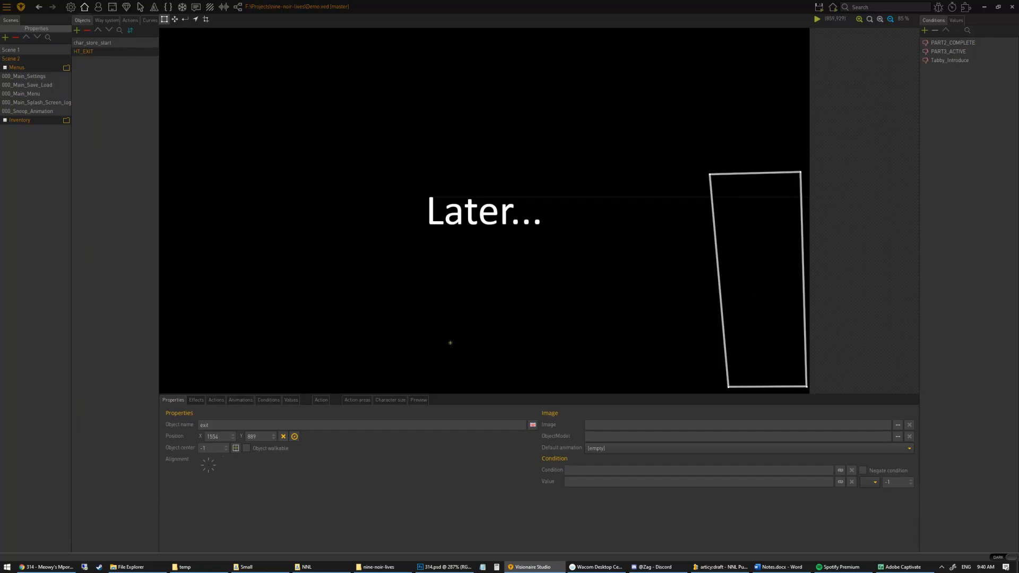
left_click(165, 19)
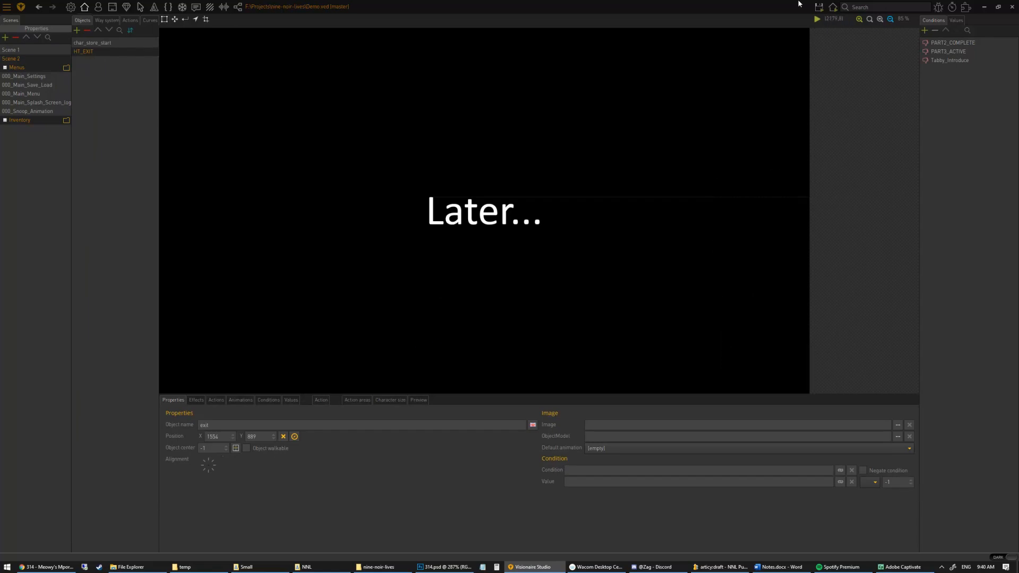
- Save and run the game, try the exits between the two scenes, and close the game
left_click(821, 6)
left_click(837, 33)
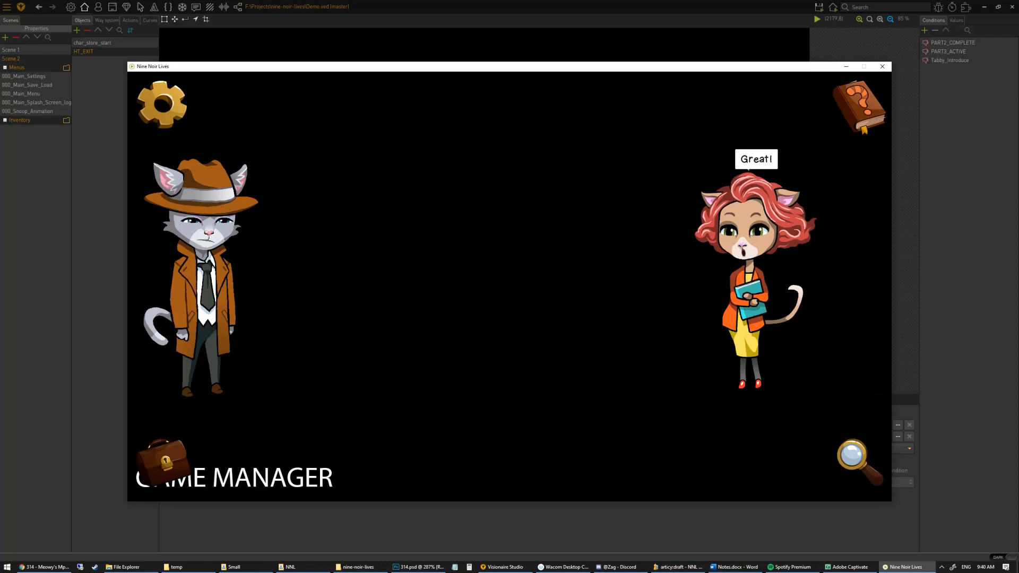
left_click(160, 375)
left_click(885, 68)
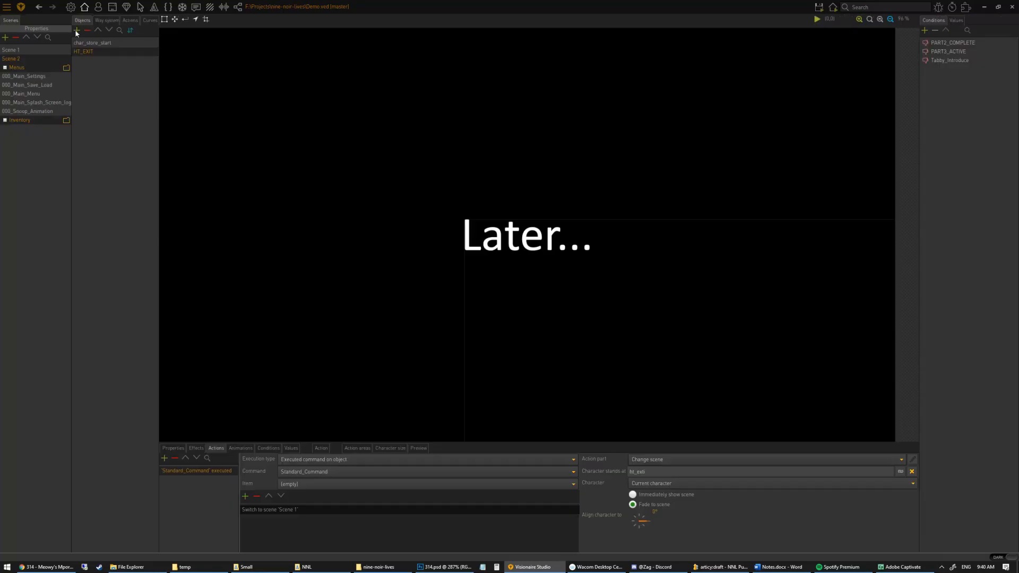
- Open Scene 1's At beginning of scene action and check the settings of the Tabby_Introduce condition
left_click(26, 50)
left_click(135, 21)
left_click(123, 42)
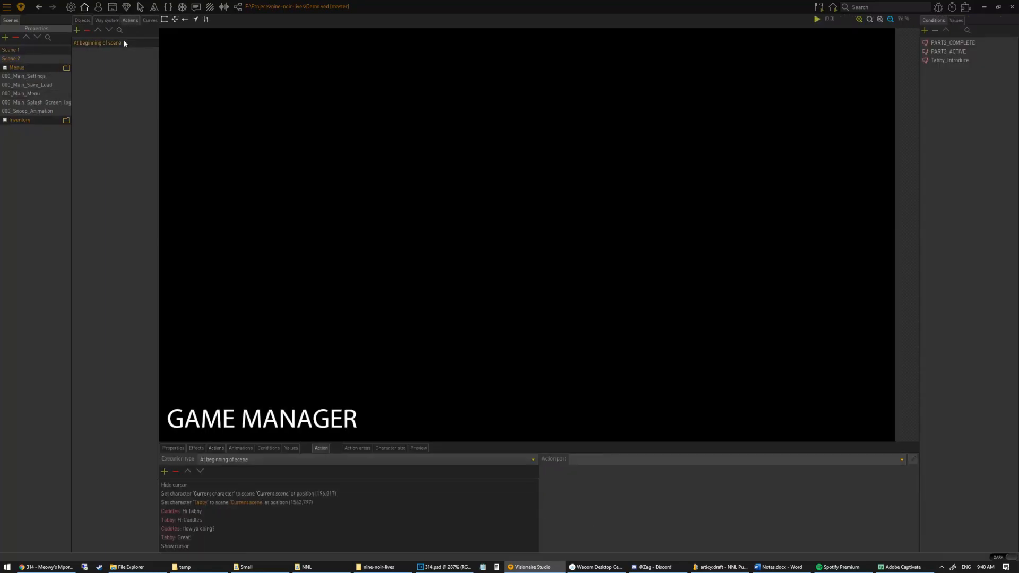
left_click_drag(499, 443, 499, 329)
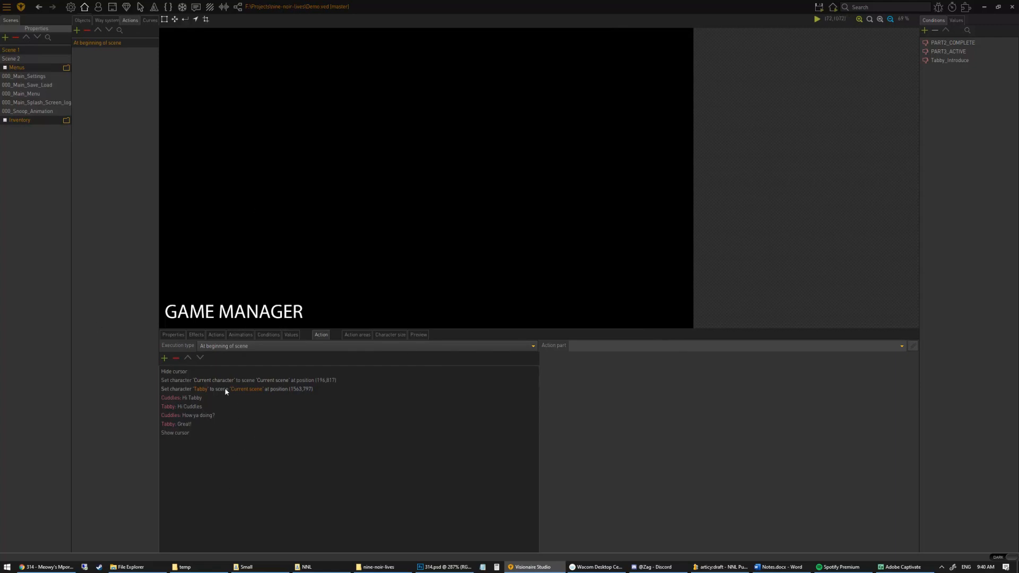
left_click(227, 373)
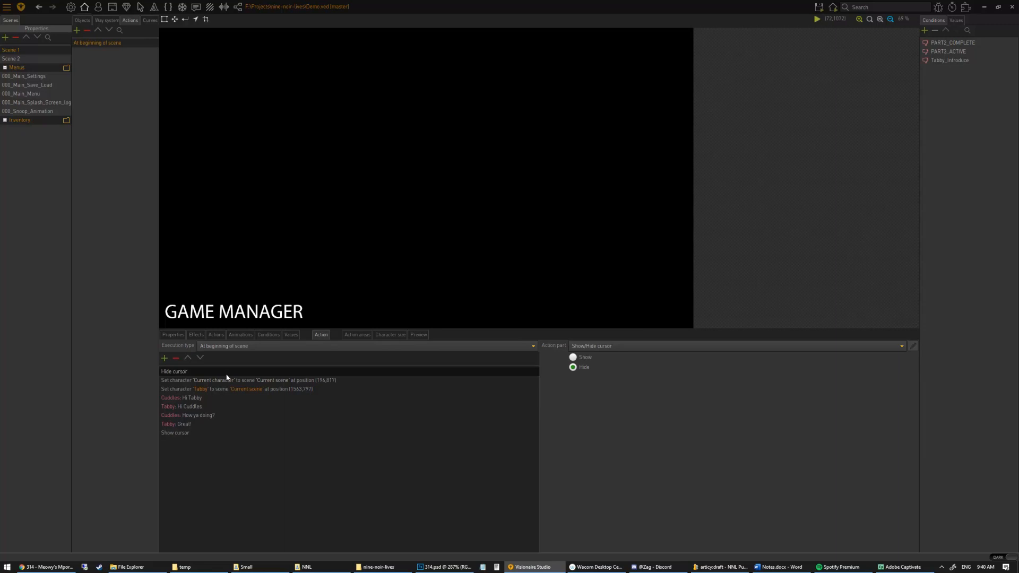
left_click(951, 61)
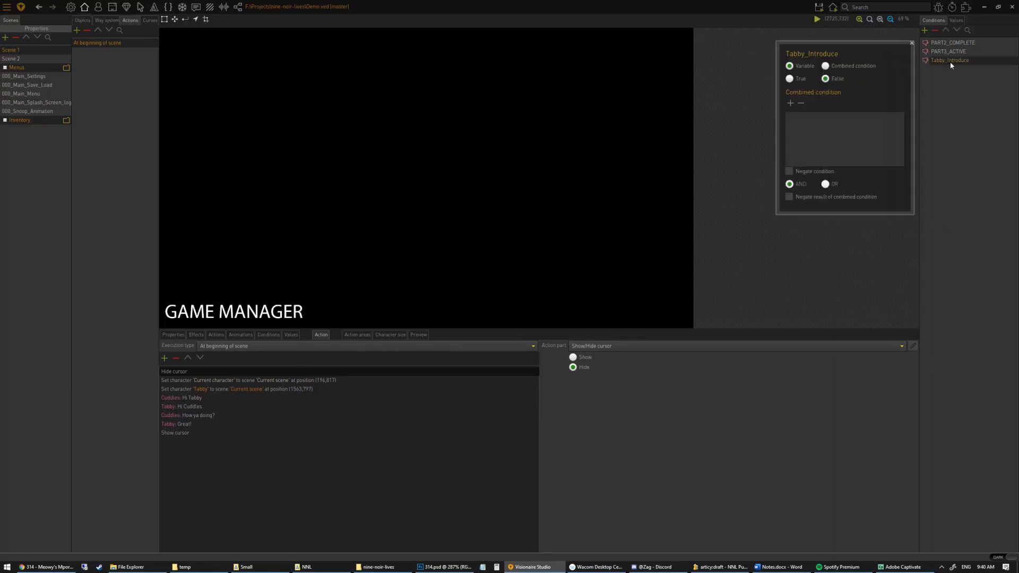
left_click(953, 81)
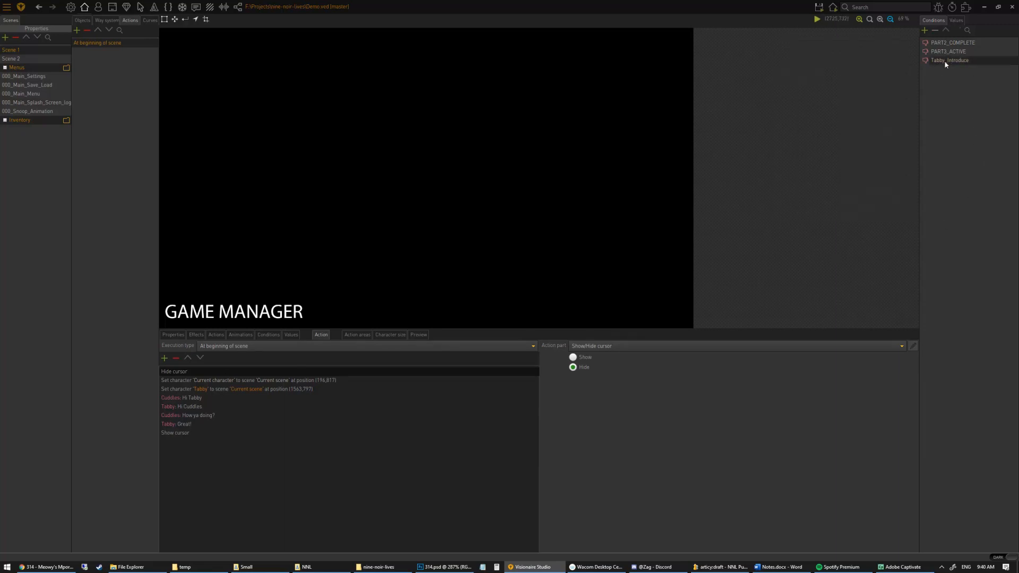
- Insert an If condition action part after Hide cursor that requires Tabby_Introduce to be false
left_click(165, 357)
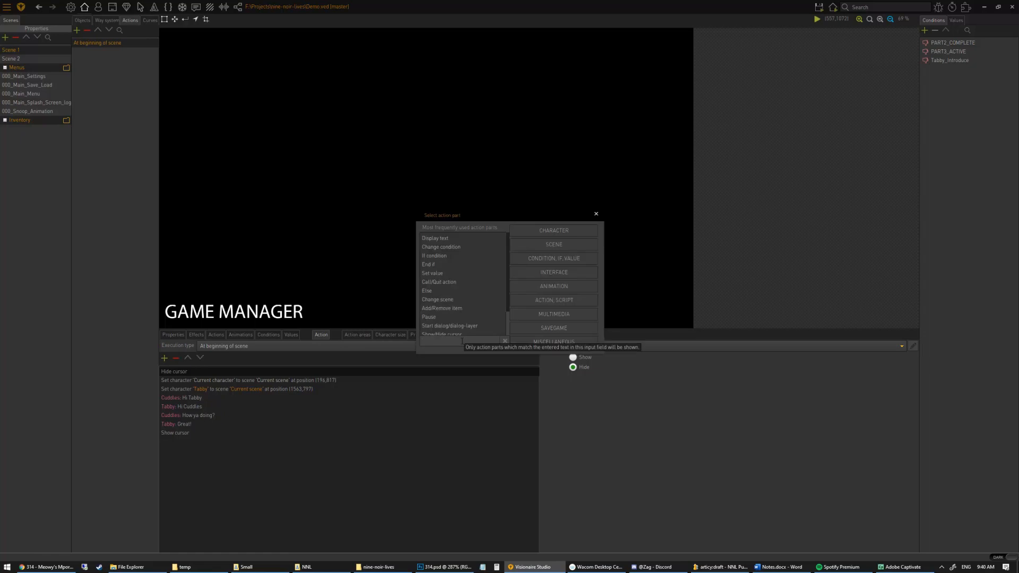
type("if")
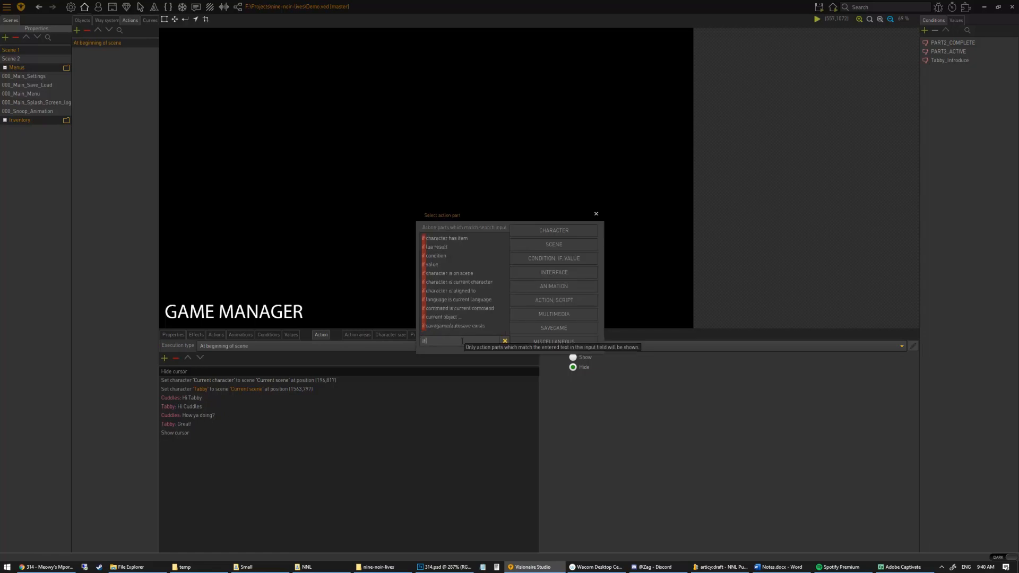
double_click(436, 256)
left_click_drag(901, 359, 951, 60)
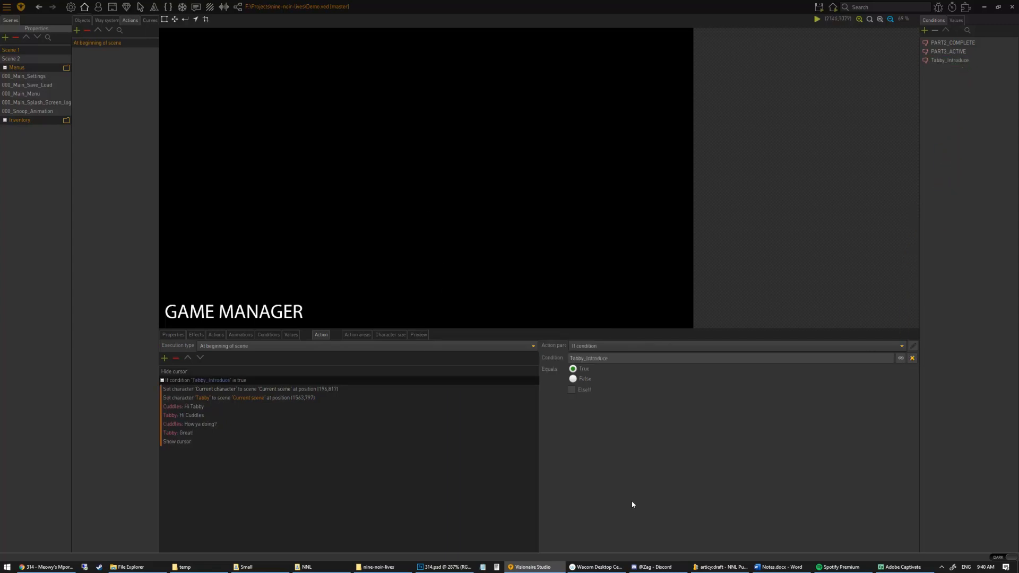
left_click(574, 379)
left_click(196, 433)
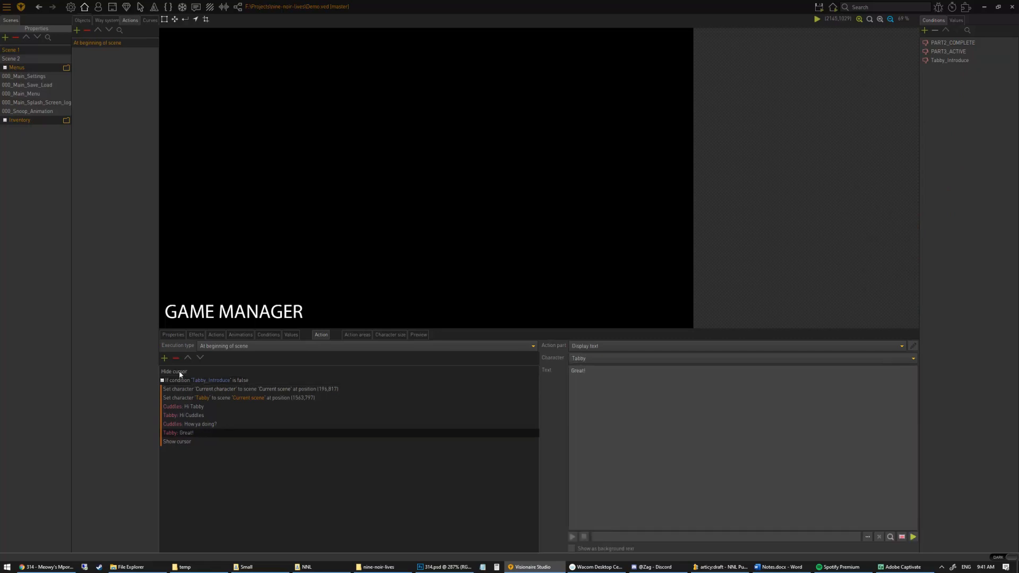
left_click(164, 359)
type("else")
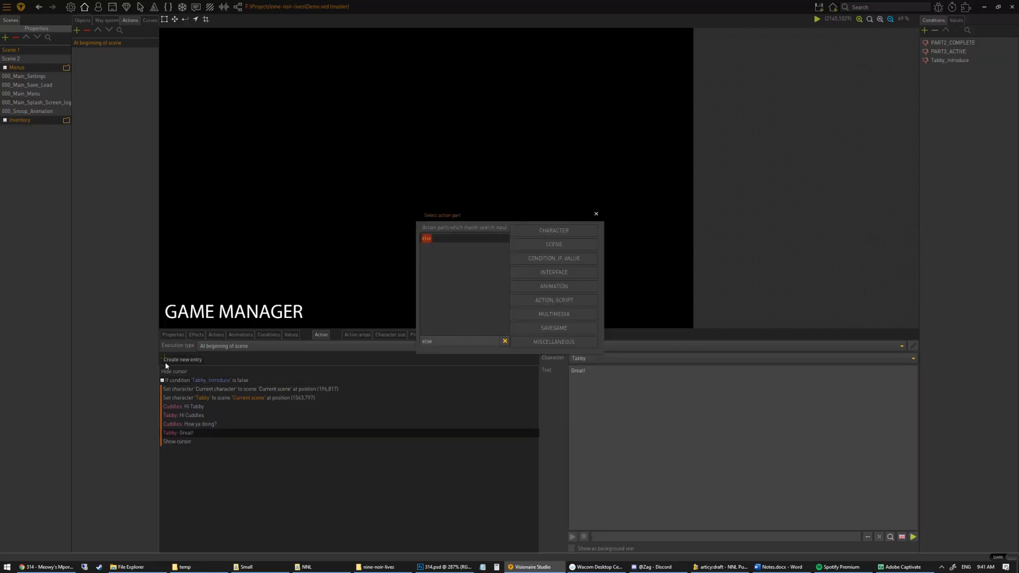
key("Return")
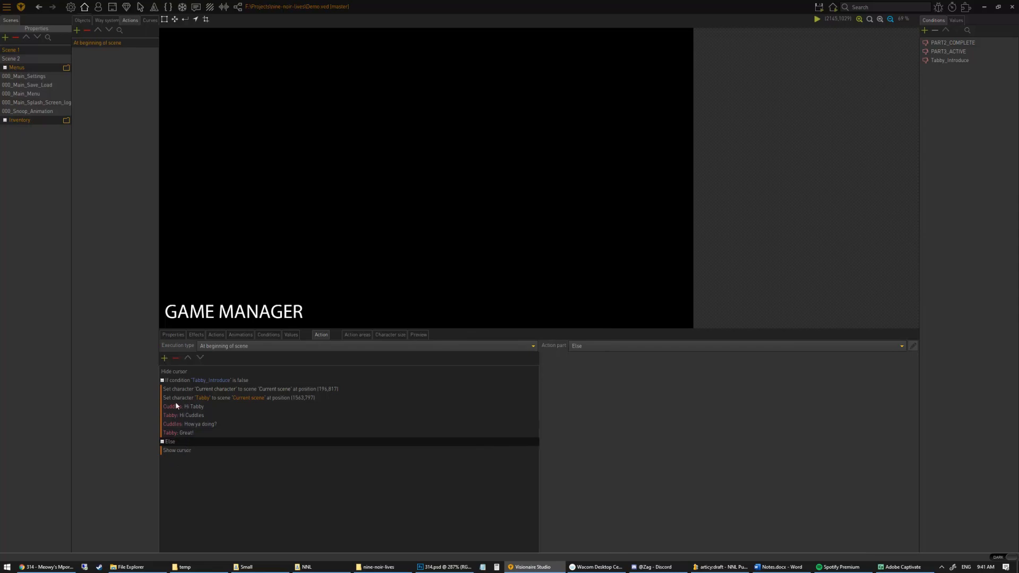
left_click(176, 359)
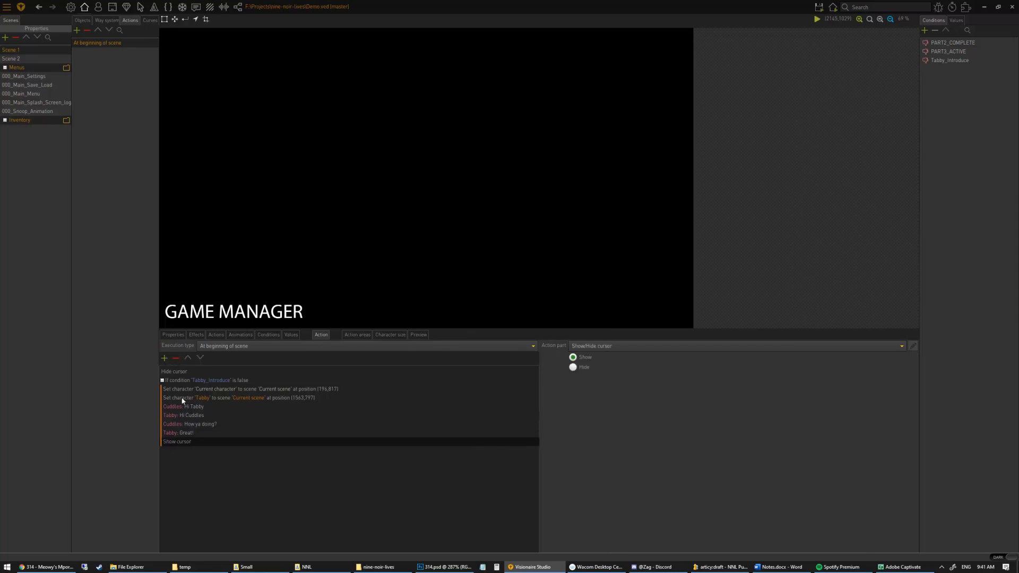
- Close the Tabby_Introduce condition block with an End if action part after Show cursor
left_click(165, 359)
type("end")
key("Down")
key("Down")
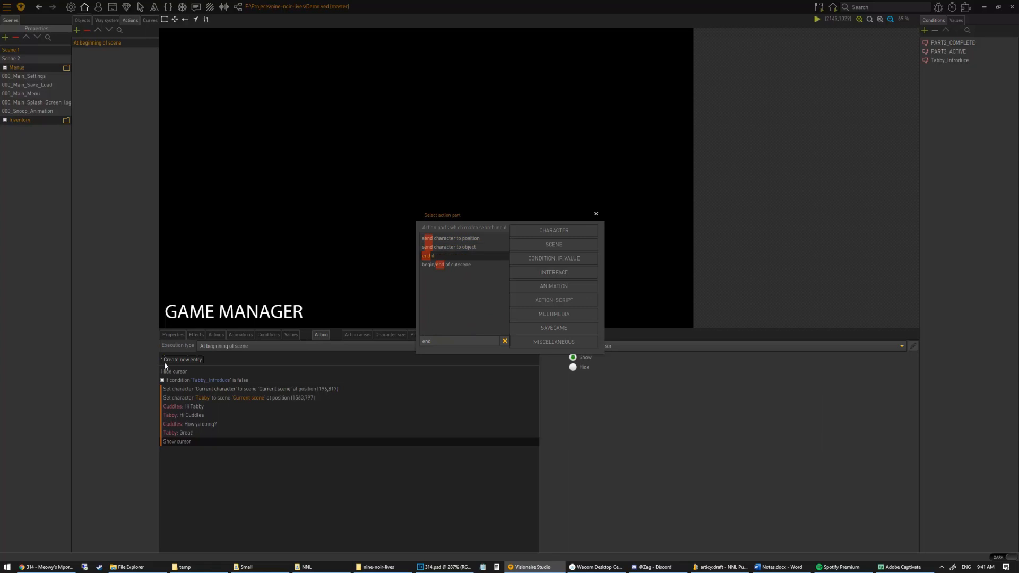
key("Return")
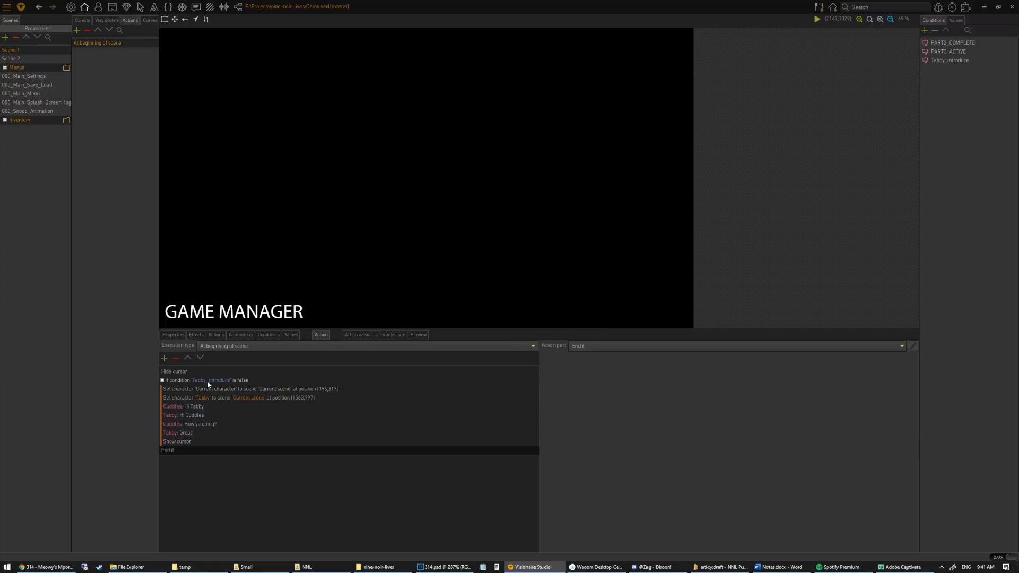
left_click(264, 382)
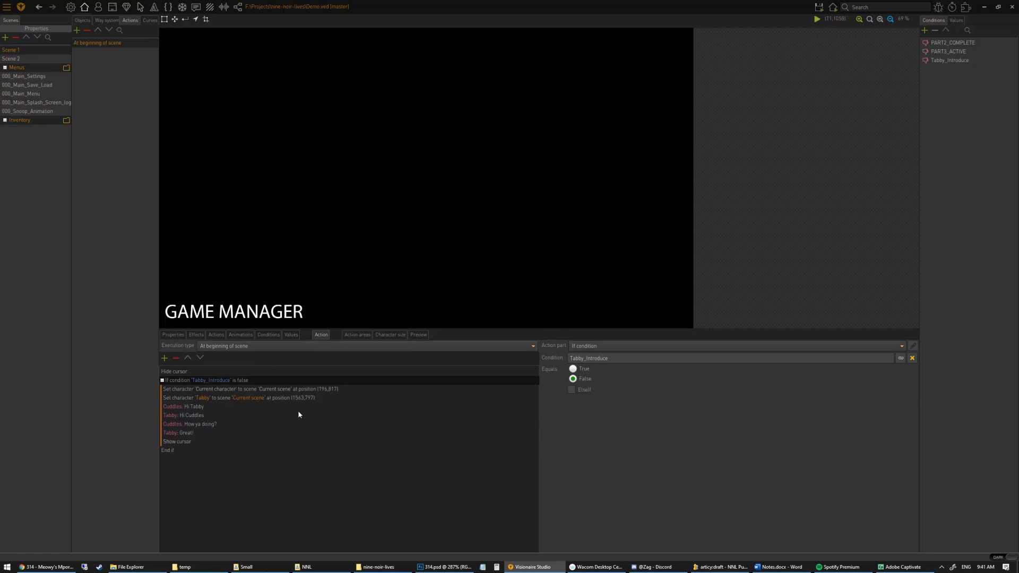
- Save and run the game to test Scene 1's conditional opening dialogue, then close the game
left_click(817, 19)
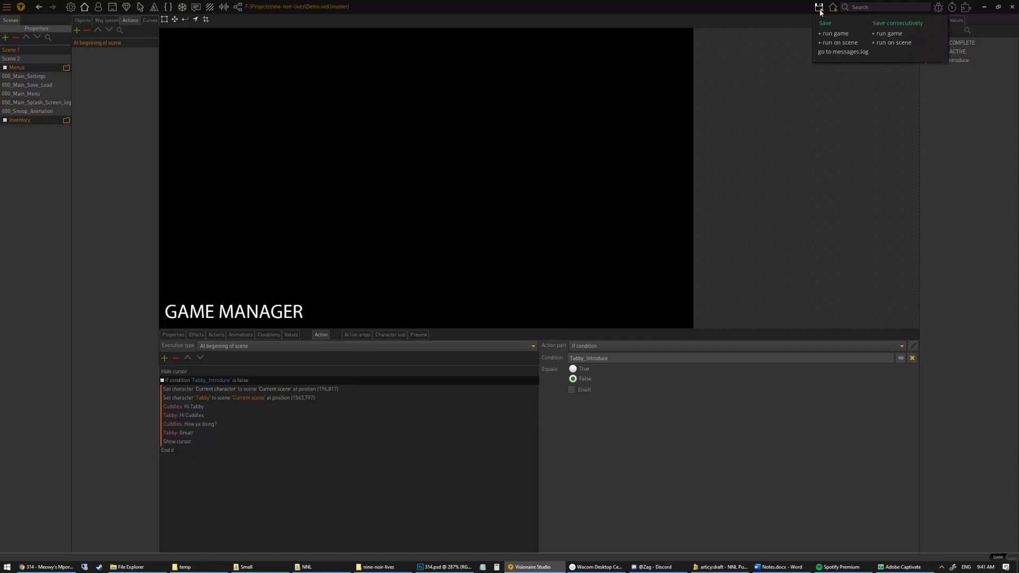
left_click(837, 38)
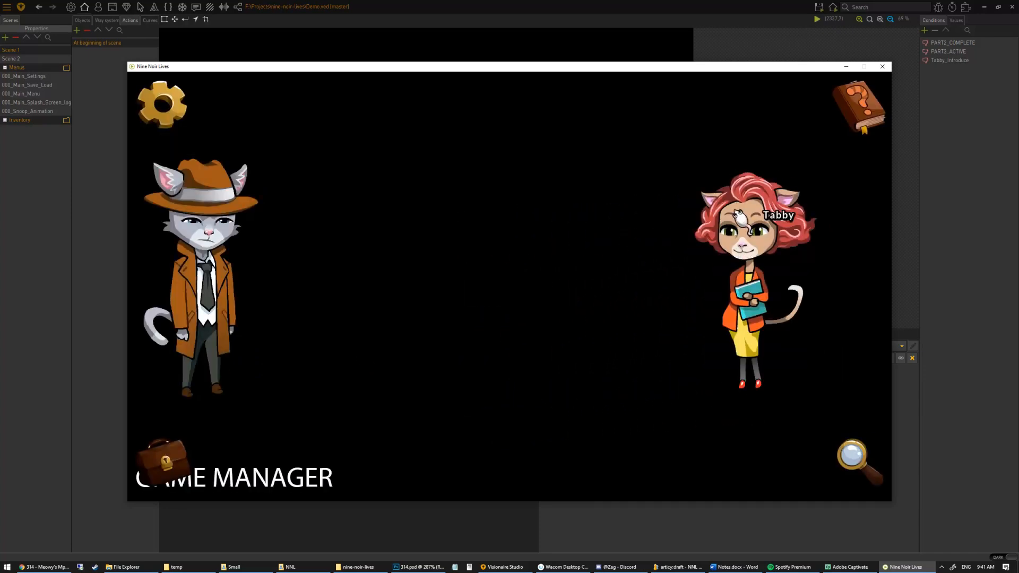
left_click(883, 66)
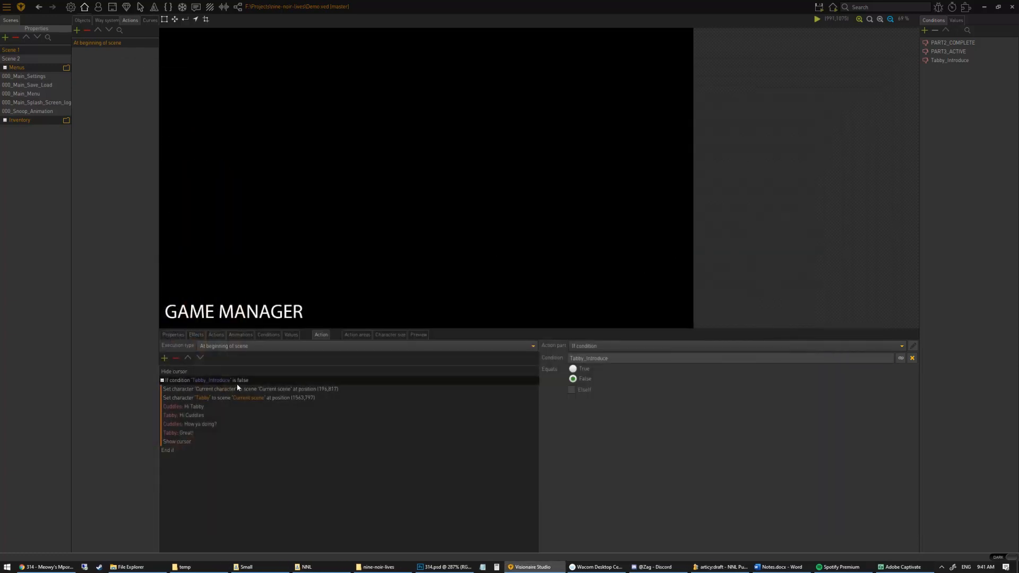
- Insert a Change condition action part after Tabby's "Great!" line that sets Tabby_Introduce to true
left_click(180, 432)
left_click(165, 359)
double_click(441, 247)
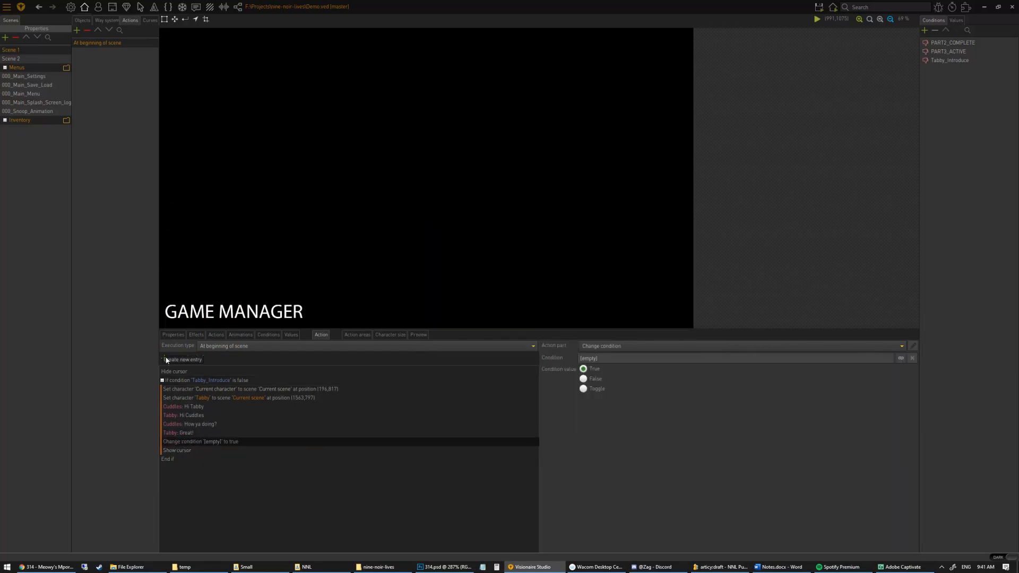
left_click_drag(901, 359, 950, 60)
left_click(192, 381)
left_click(196, 390)
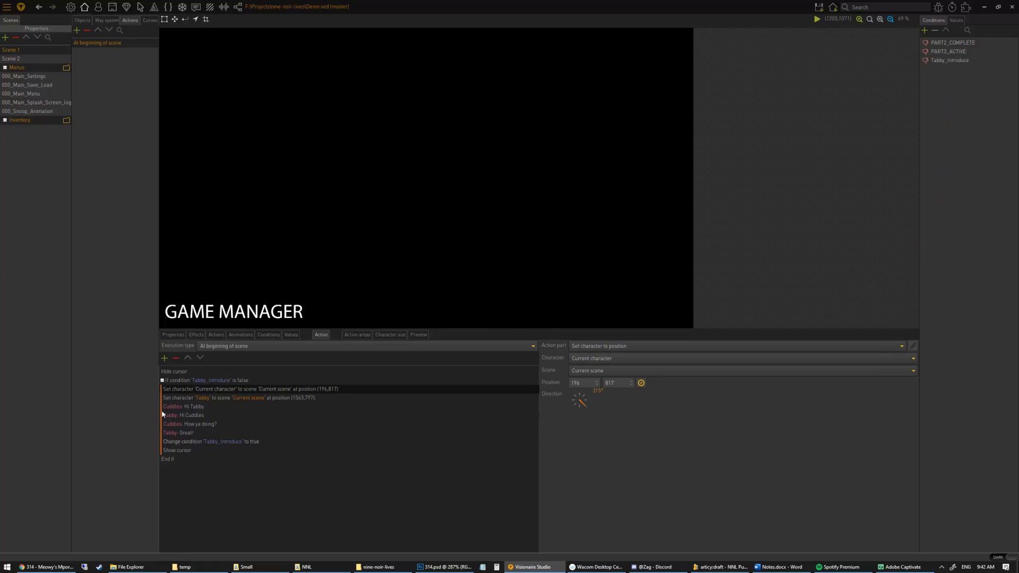
- Move the Hide cursor action part below the If condition so it belongs to the Tabby_Introduce block
left_click(189, 372)
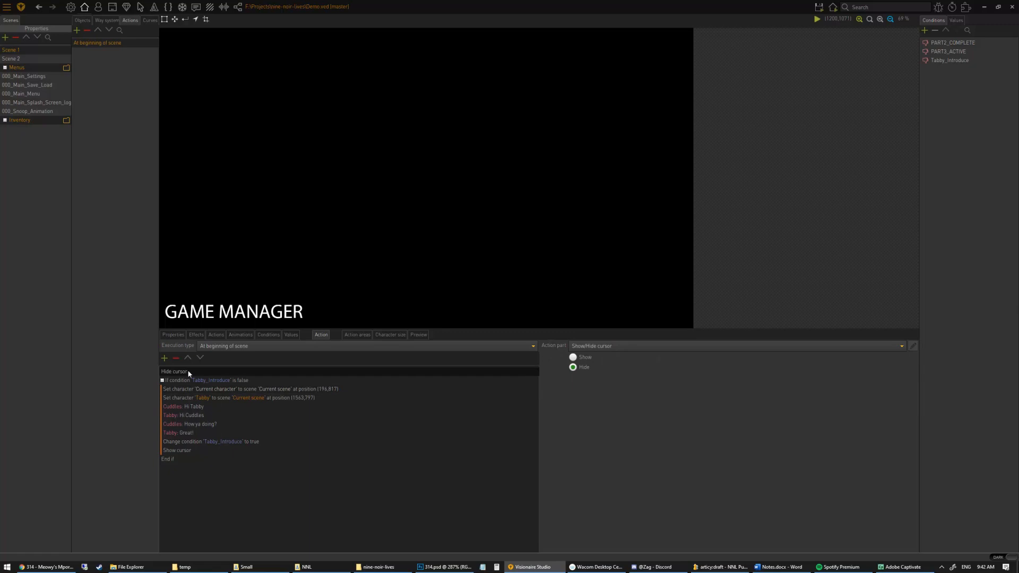
left_click(200, 359)
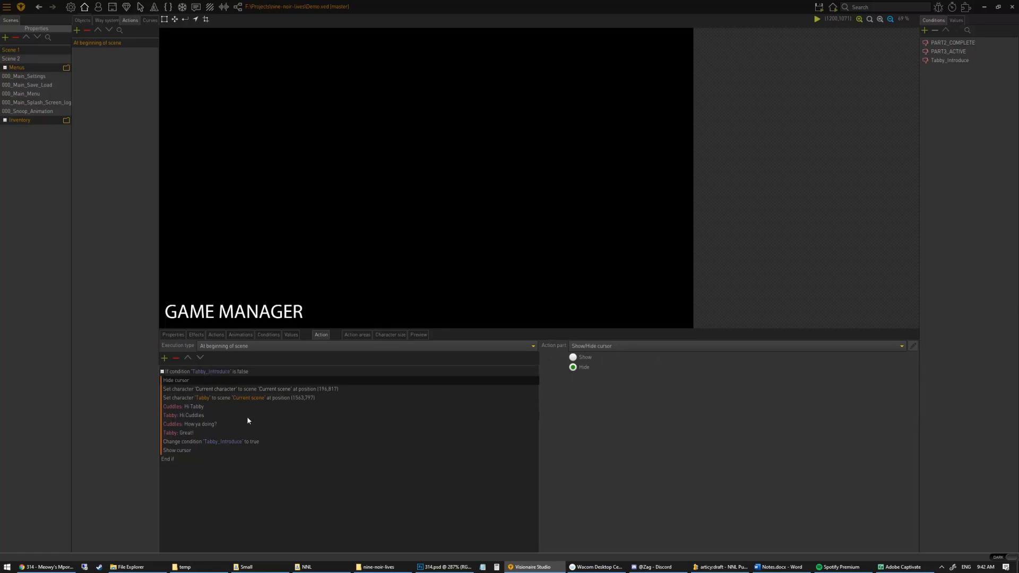
left_click(248, 444)
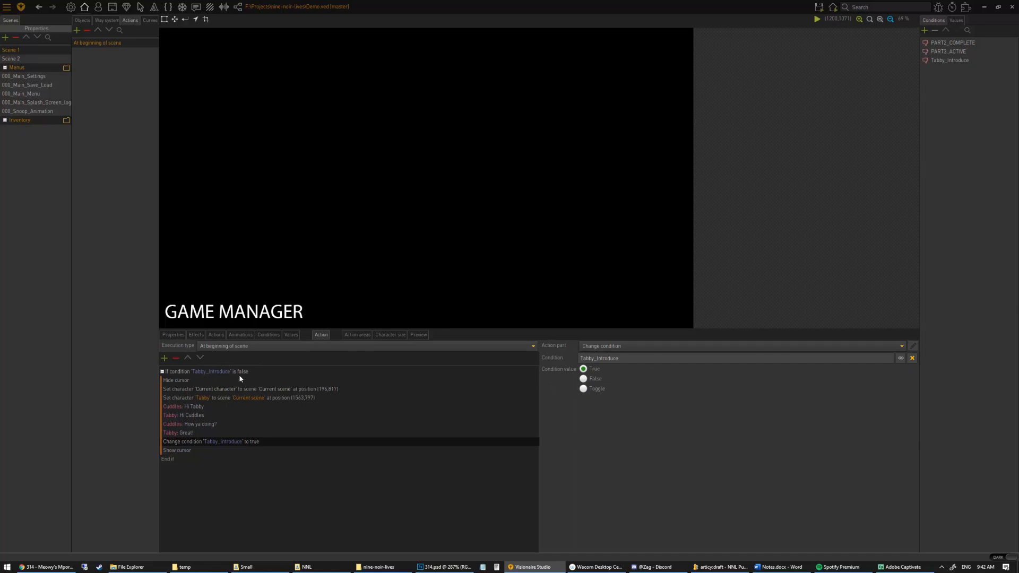
left_click(189, 380)
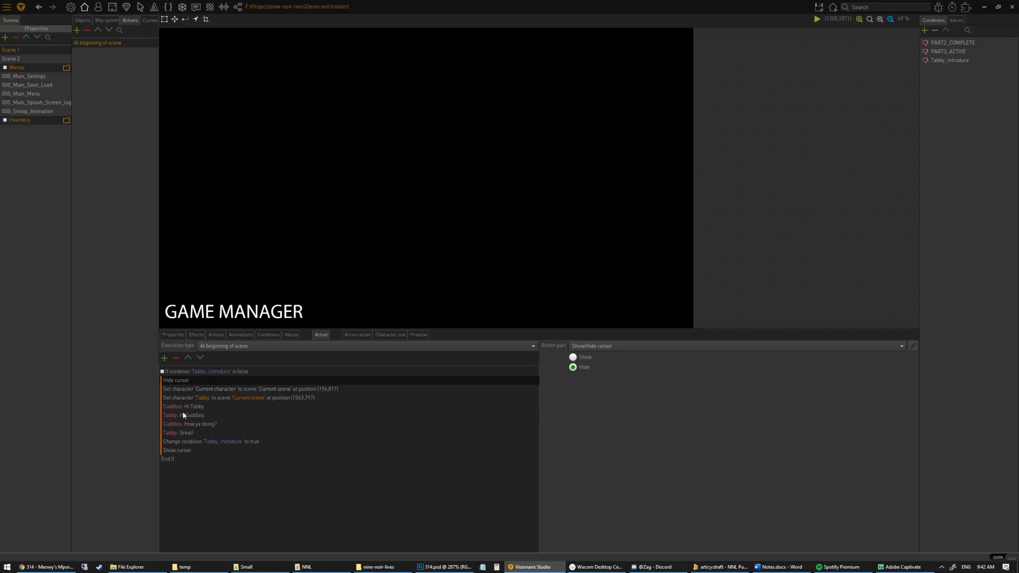
left_click(189, 358)
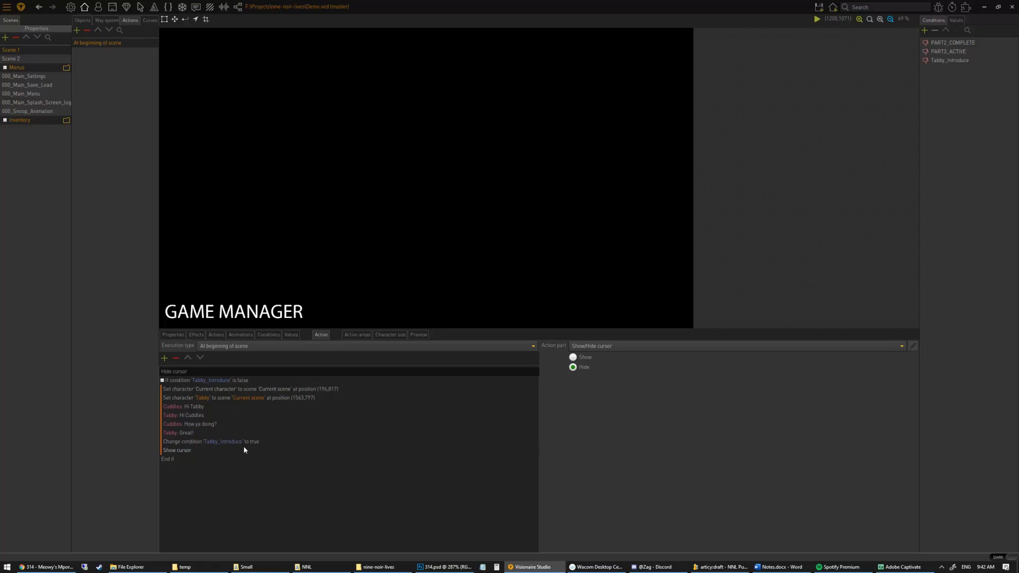
left_click(177, 451)
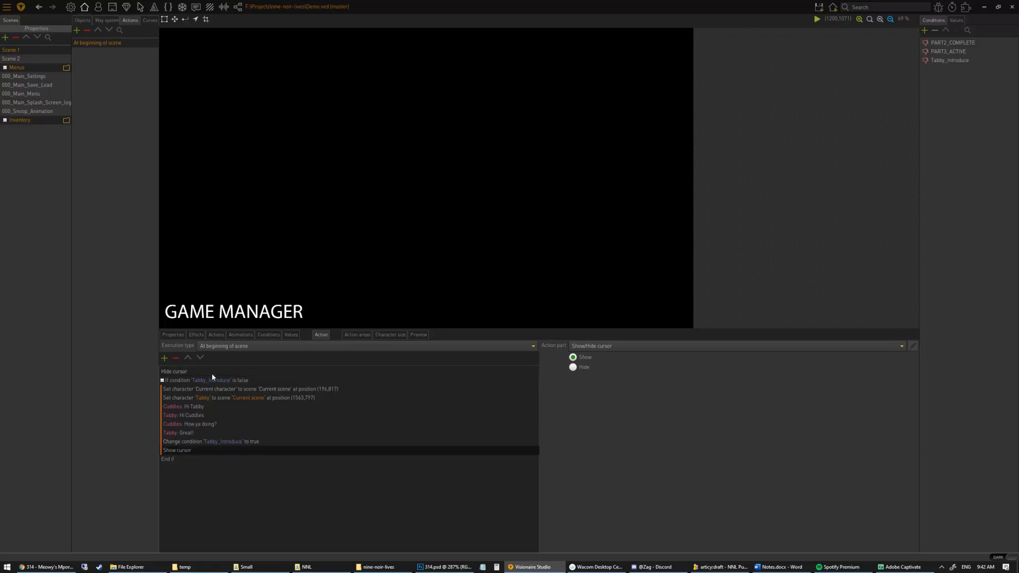
left_click(175, 372)
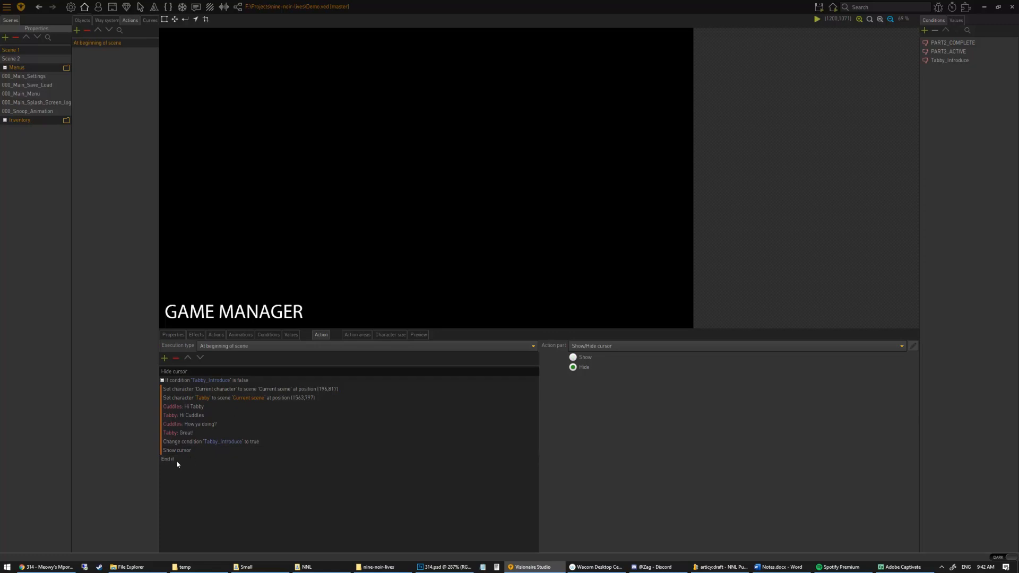
left_click(200, 357)
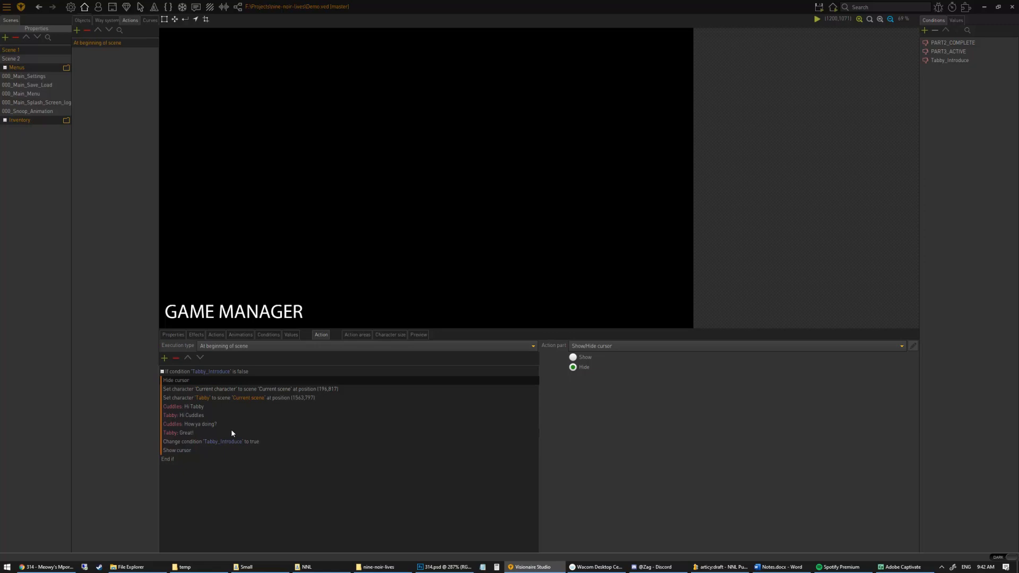
- Save and run the game, travel from Scene 1 to Scene 2 and back to test the dialogue, and close the game
key("ctrl+s")
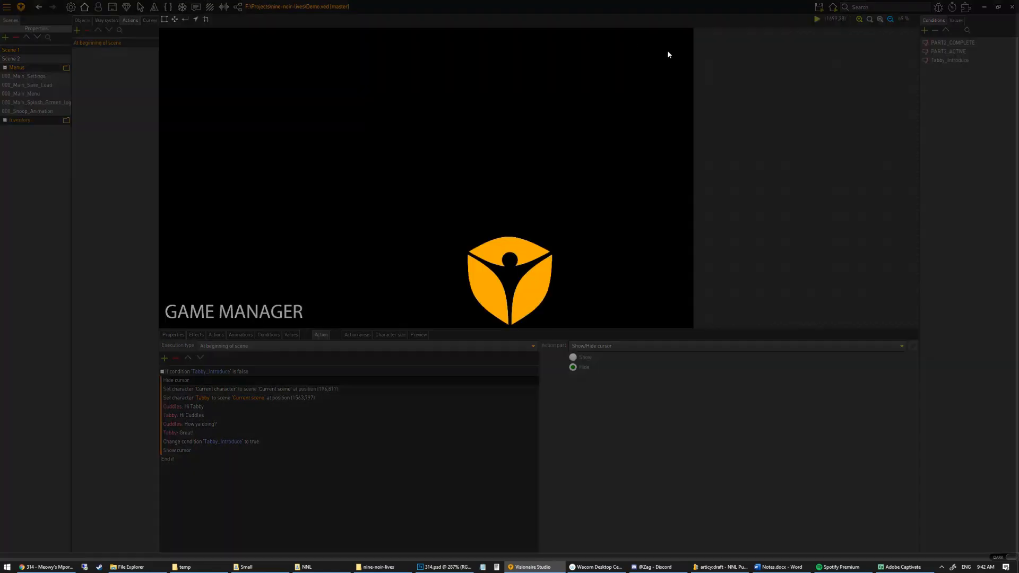
left_click(819, 8)
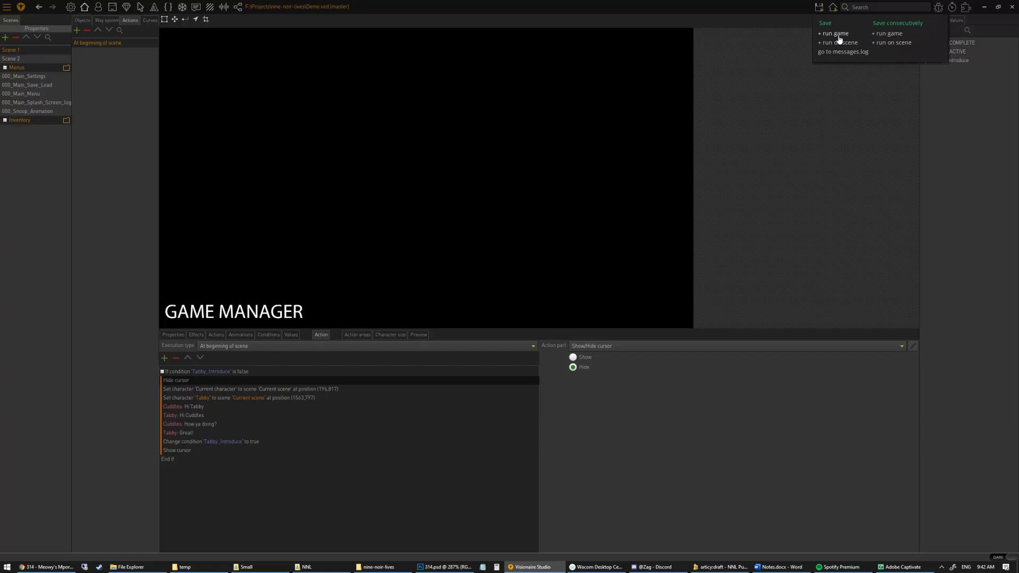
left_click(836, 34)
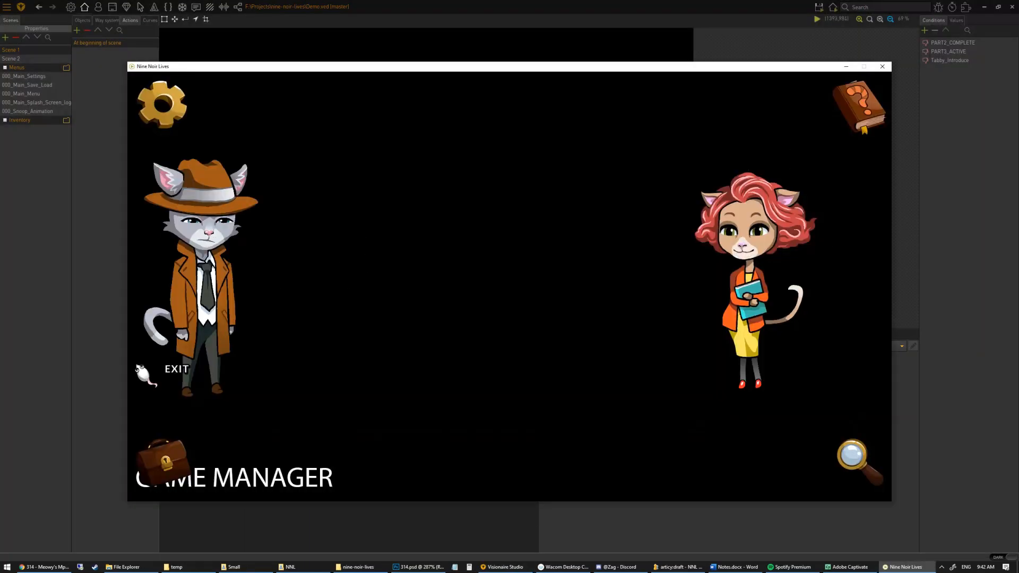
left_click(152, 368)
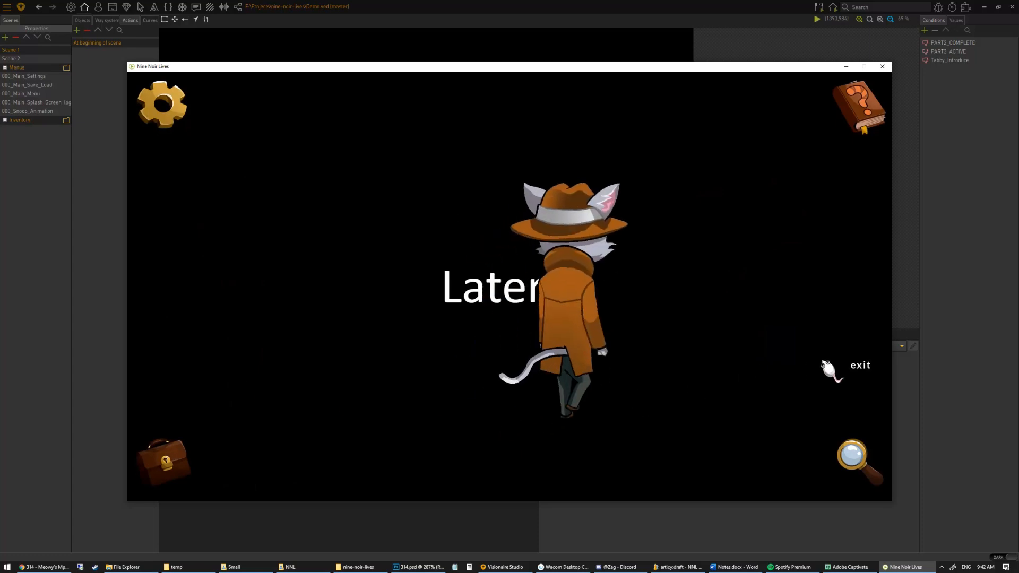
left_click(390, 395)
left_click(441, 334)
left_click(477, 395)
left_click(359, 406)
left_click(290, 352)
left_click(440, 402)
left_click(313, 384)
left_click(597, 355)
left_click(394, 402)
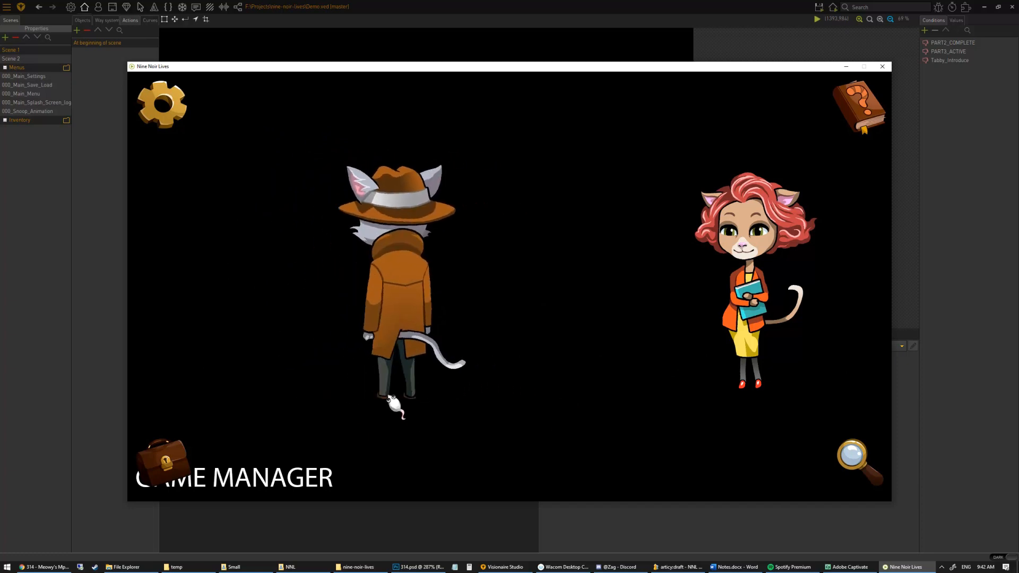
left_click(882, 68)
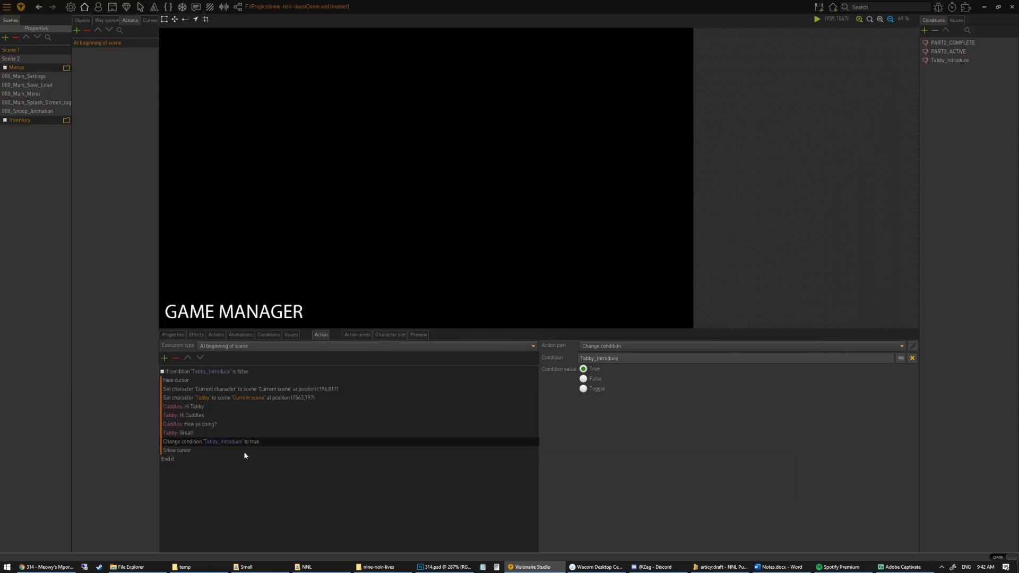
- Delete the Hide cursor and Show cursor action parts from Scene 1's At beginning of scene action
left_click(189, 382)
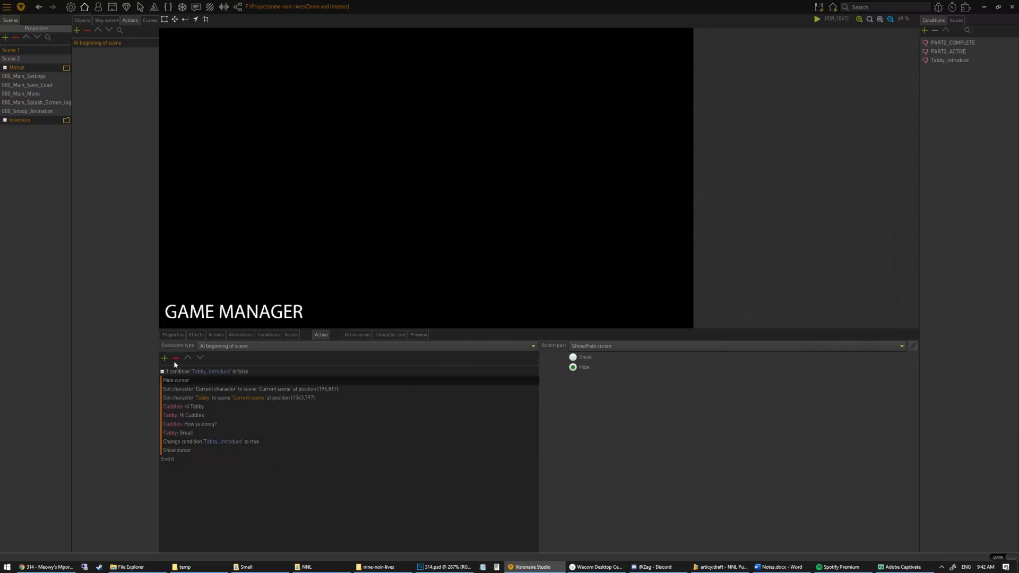
left_click(176, 358)
left_click(178, 442)
left_click(176, 358)
- Insert a Begin cutscene action part directly after the Tabby_Introduce If condition
left_click(181, 373)
left_click(163, 359)
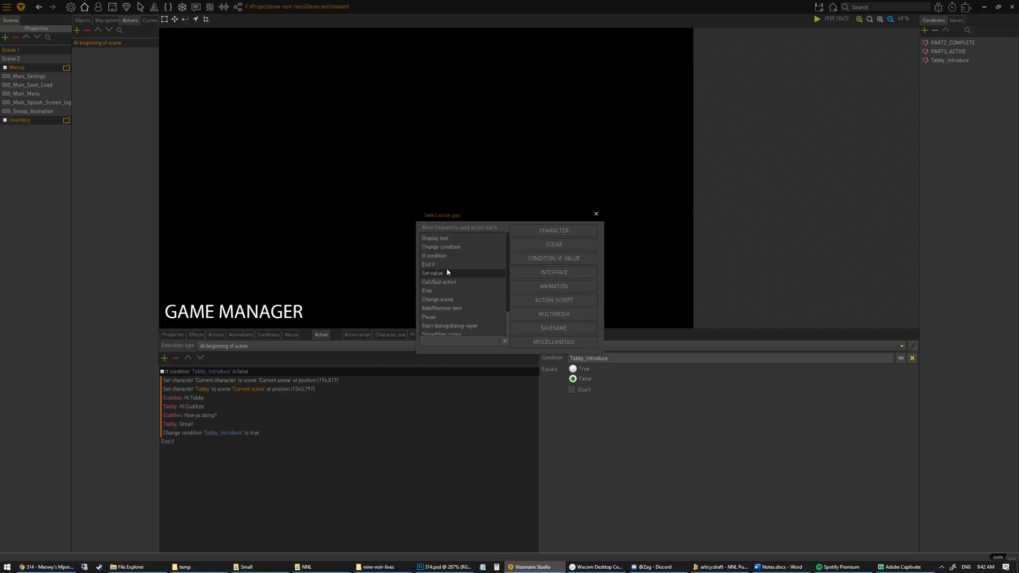
type("cut")
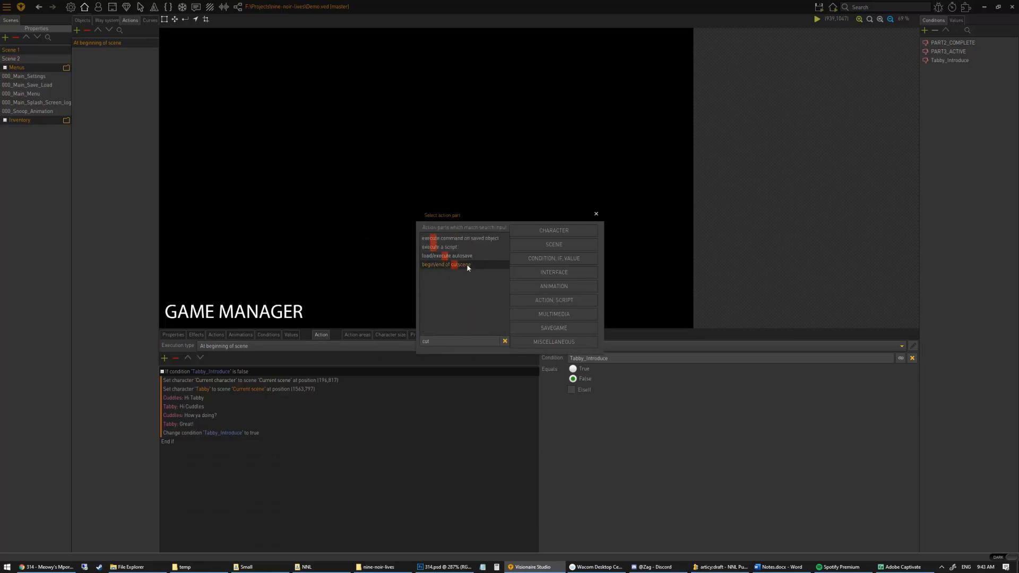
left_click(466, 265)
- Add an End of cutscene action part after the Change condition part and before End if
left_click(209, 441)
key("ctrl+v")
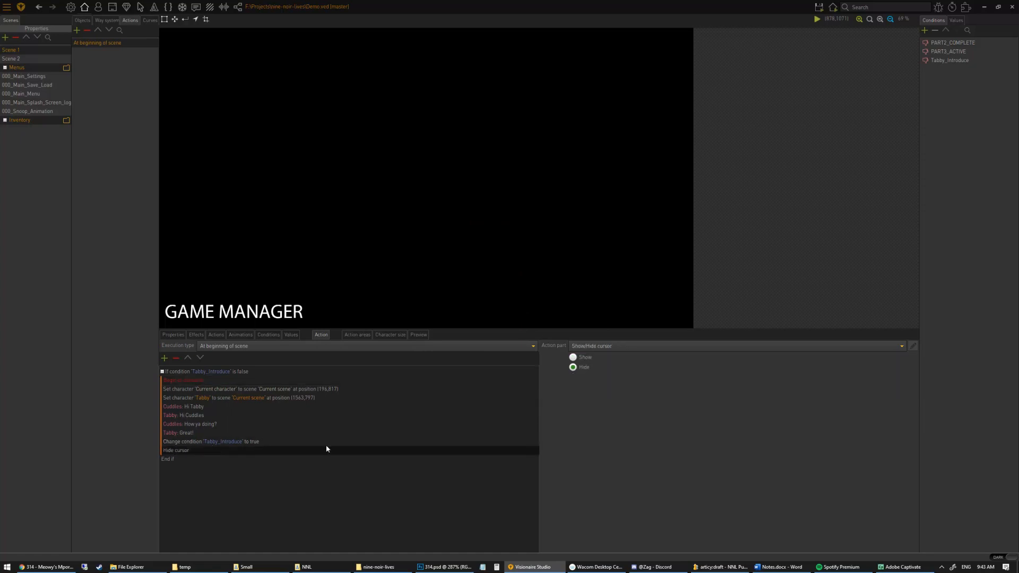
key("Delete")
left_click(198, 444)
key("ctrl+v")
left_click(244, 425)
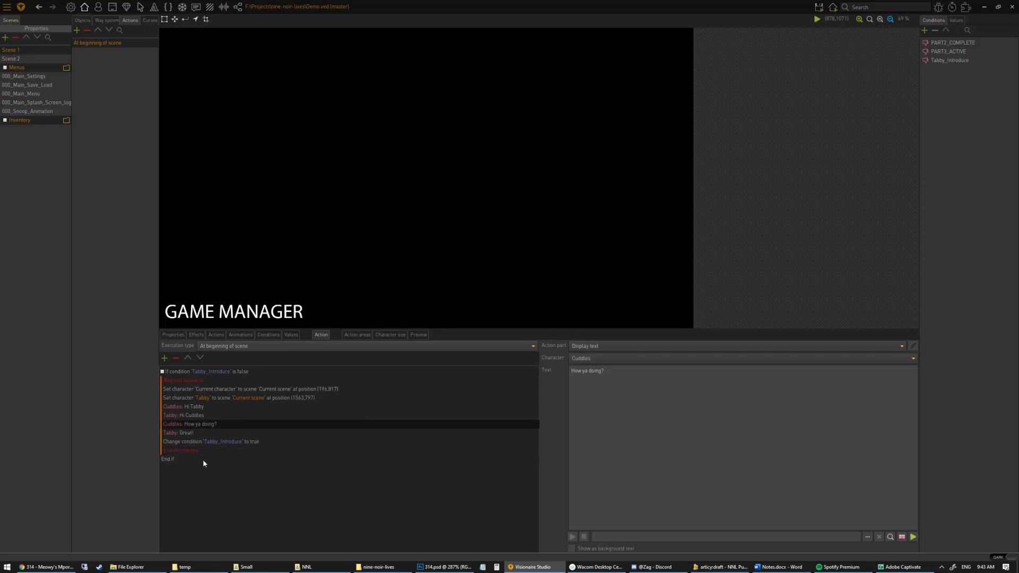
left_click(203, 391)
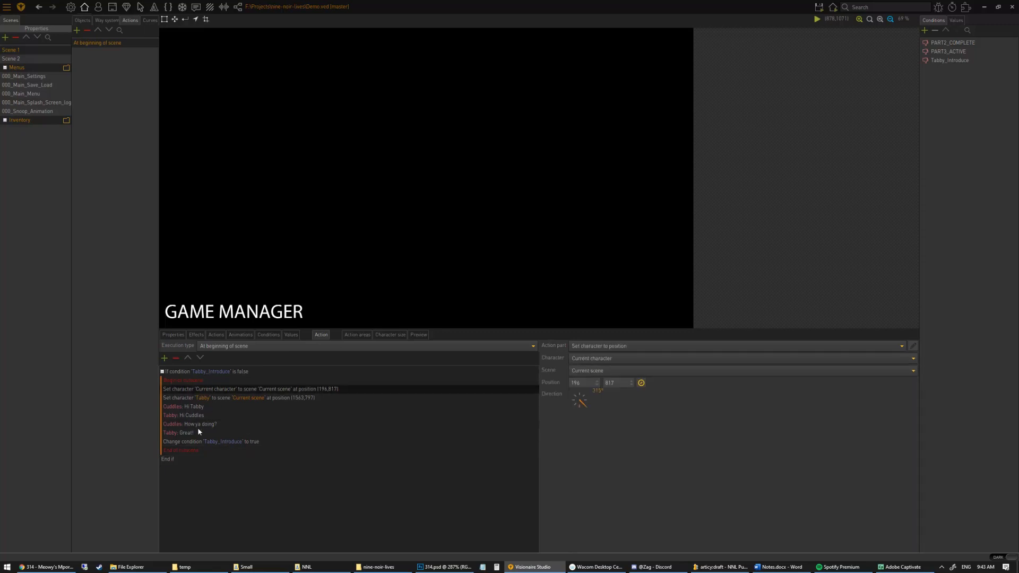
left_click(180, 445)
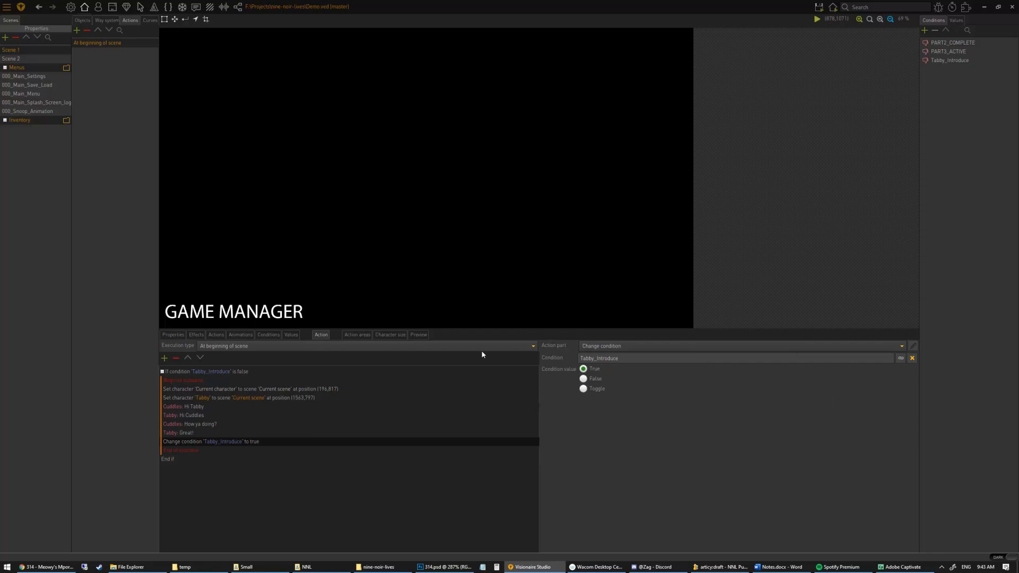
- Save and run the game to test the cutscene version by leaving and re-entering Scene 1, then close the game
mouse_move(819, 8)
left_click(824, 35)
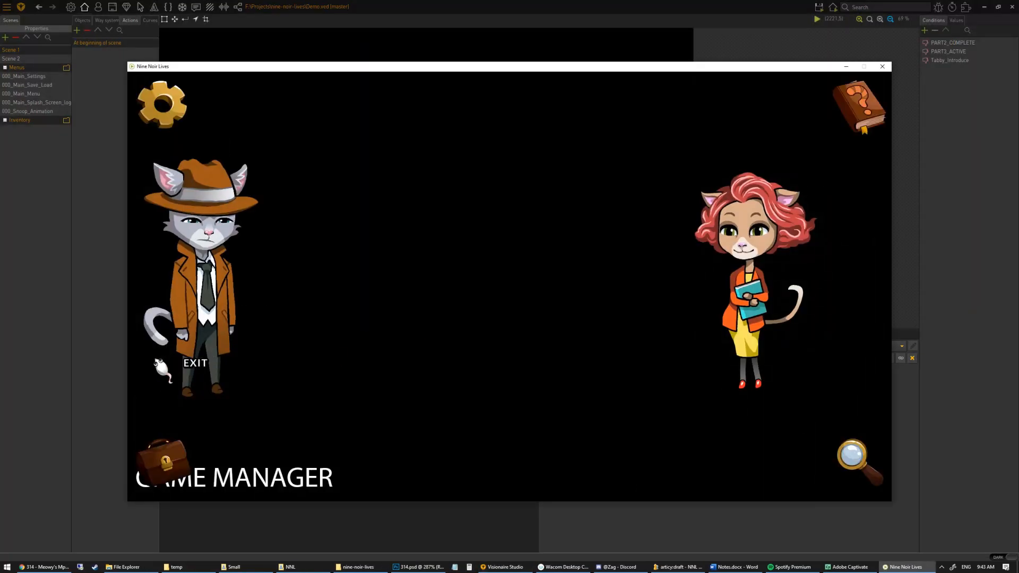
left_click(163, 367)
left_click(834, 342)
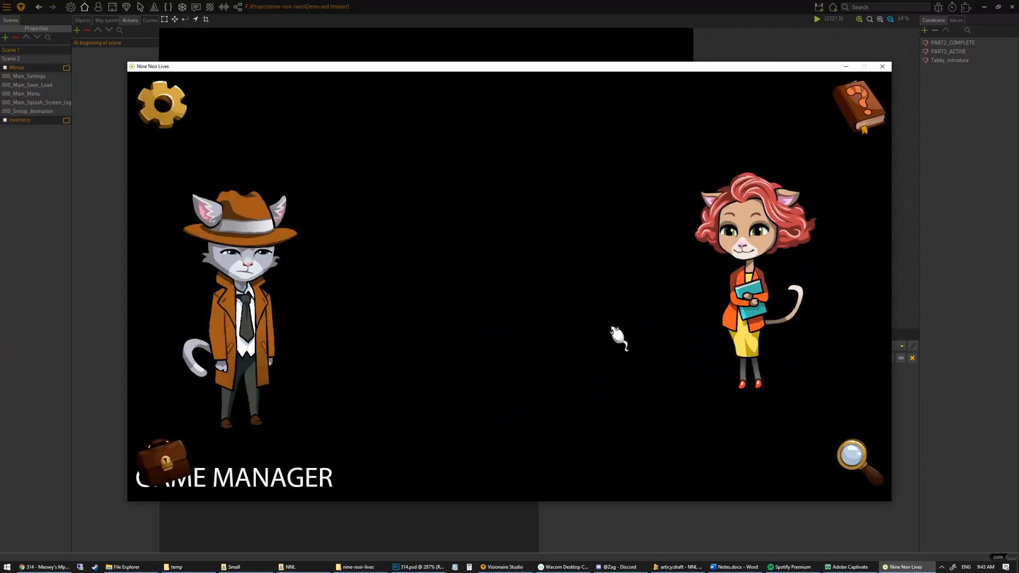
left_click(220, 367)
left_click(376, 427)
left_click(227, 397)
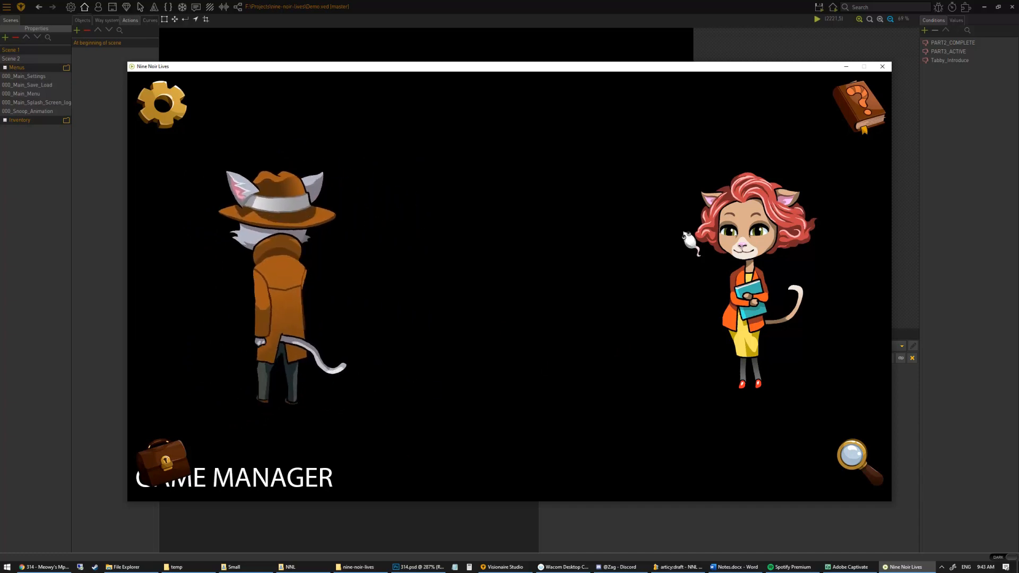
left_click(884, 66)
- Save and run the game once more and take Scene 1's exit after the dialogue
mouse_move(833, 7)
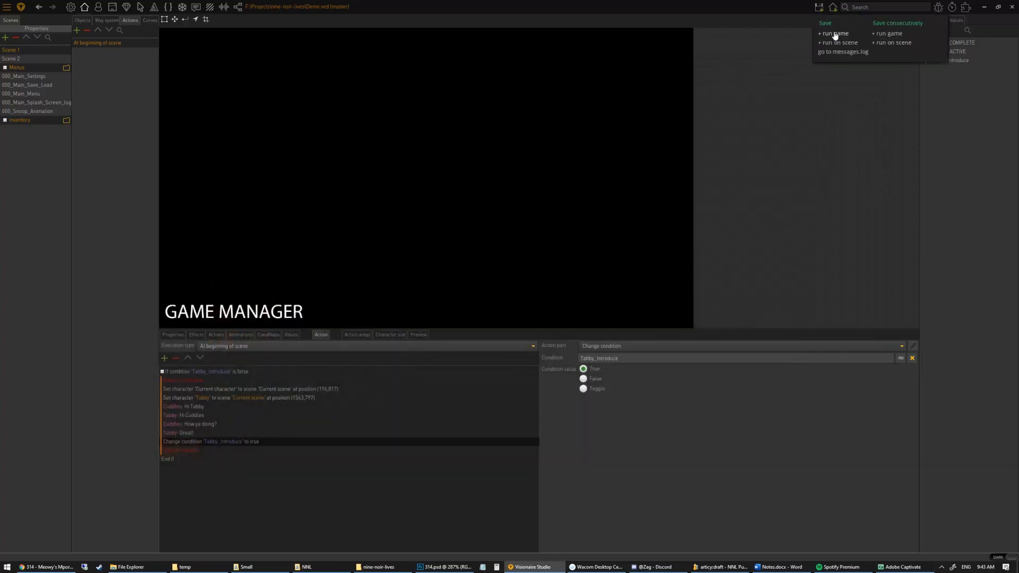
left_click(836, 36)
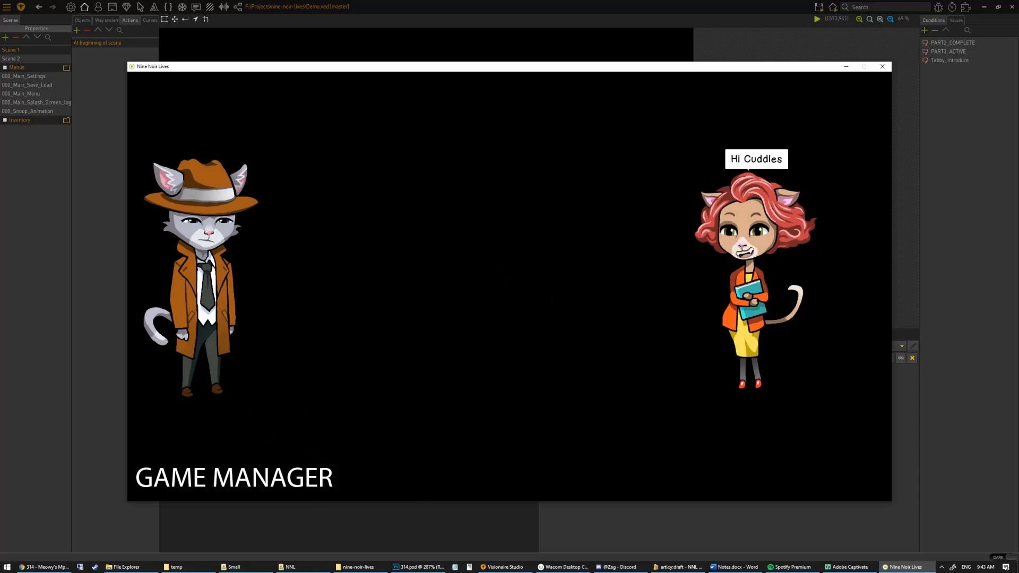
left_click(162, 369)
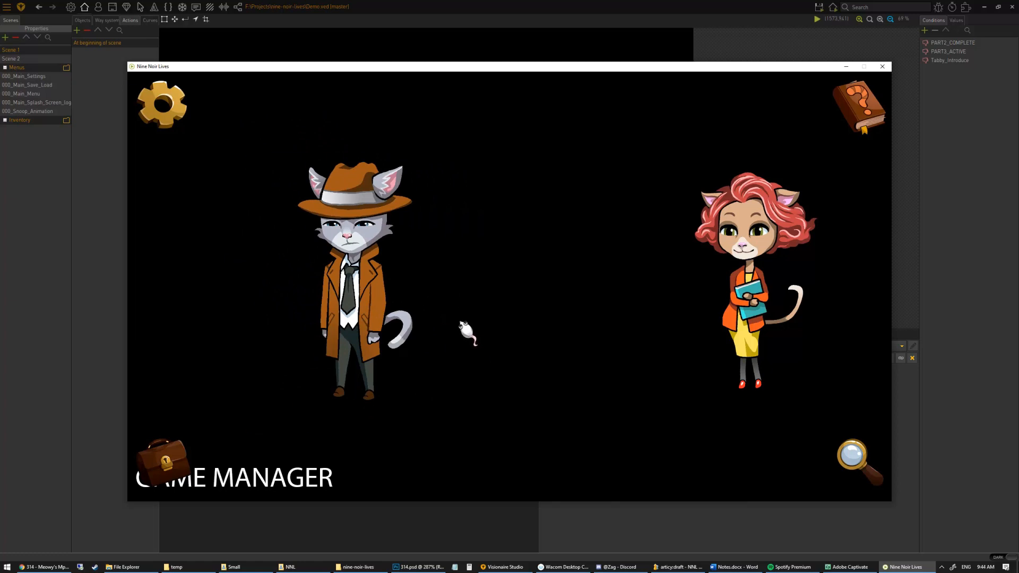
- Open the in-game console and check the value of the Tabby_Introduce condition
key("Tab")
left_click_drag(356, 153, 413, 120)
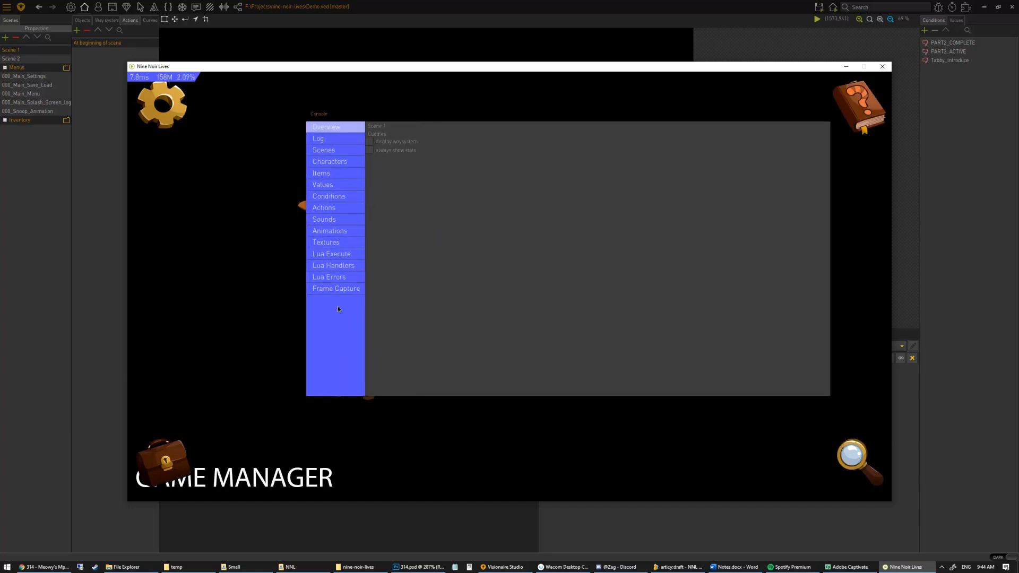
left_click(325, 197)
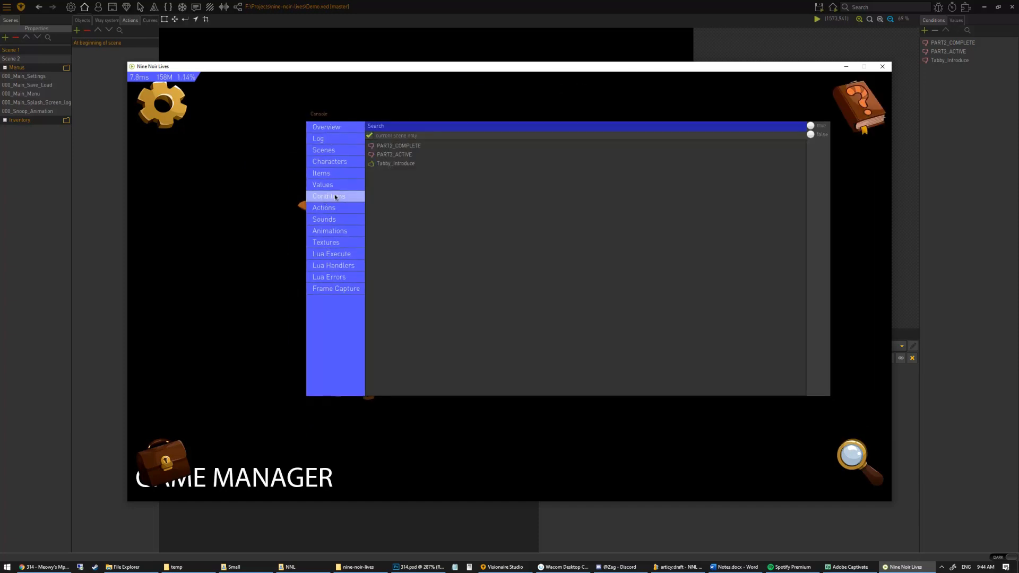
left_click_drag(452, 119, 299, 204)
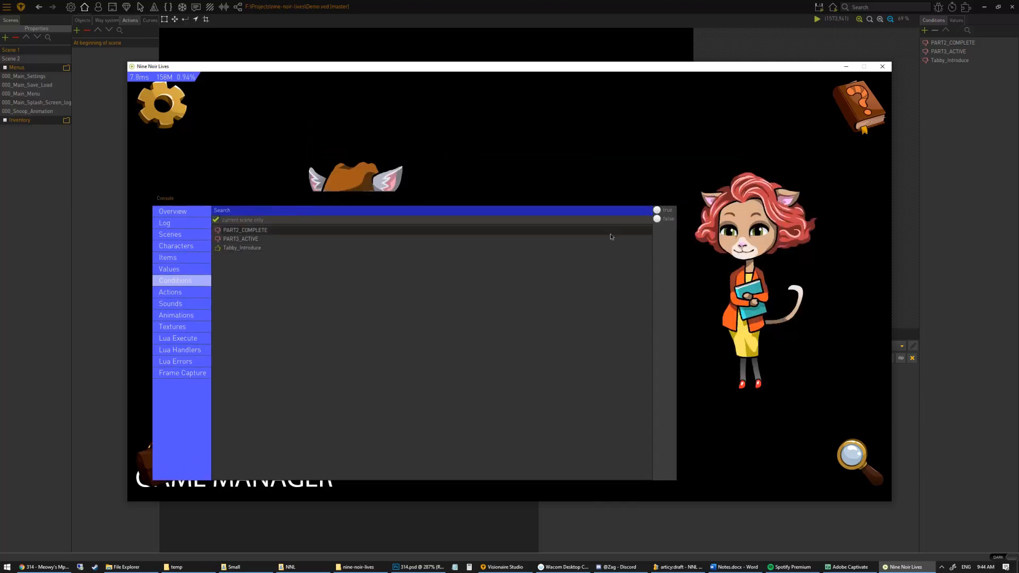
left_click(385, 247)
left_click_drag(357, 199, 391, 163)
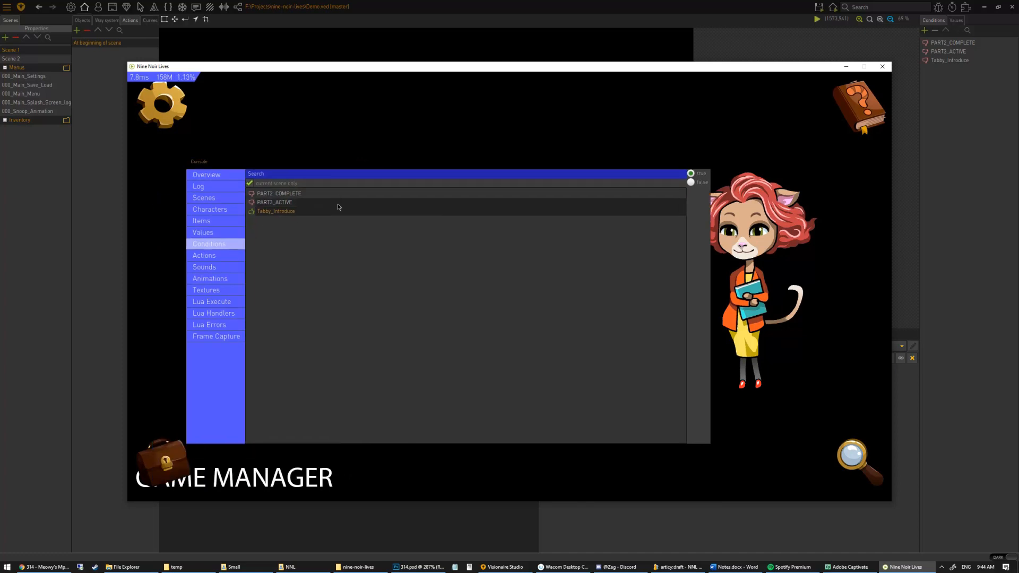
- Close the in-game console and walk Cuddles around Scene 1 in the running game
key("Tab")
left_click(289, 385)
left_click(441, 415)
left_click(389, 417)
left_click(501, 373)
left_click(319, 324)
left_click(432, 352)
left_click(342, 403)
left_click(522, 402)
left_click(265, 378)
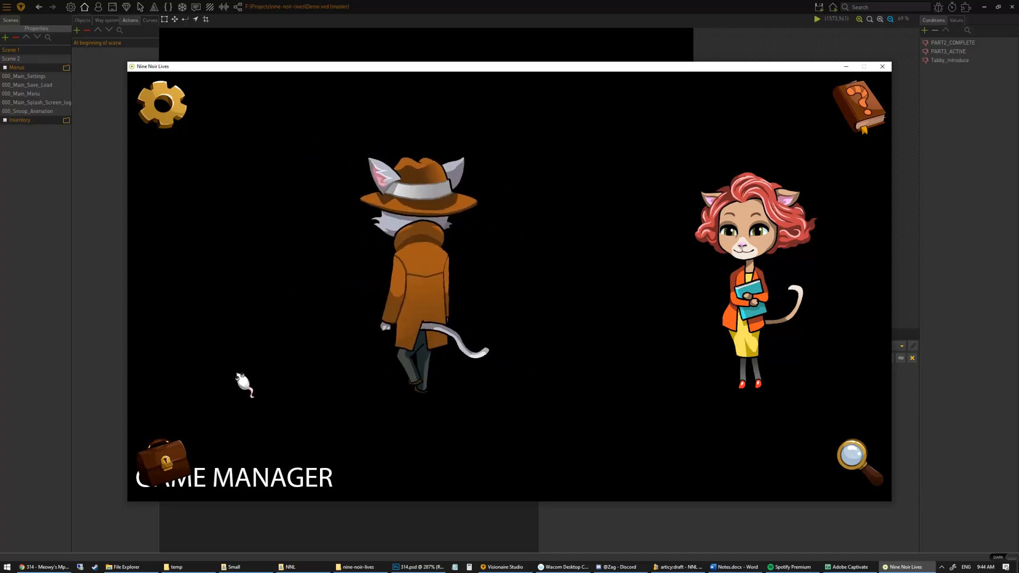
left_click(356, 410)
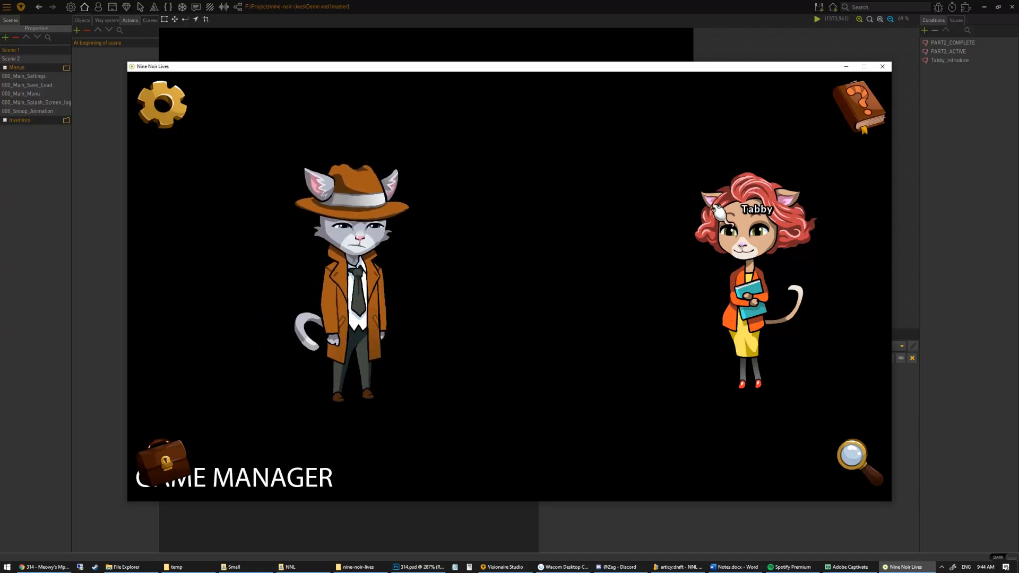
- Close the running game and add a new object to Scene 1, showing its properties
left_click(882, 67)
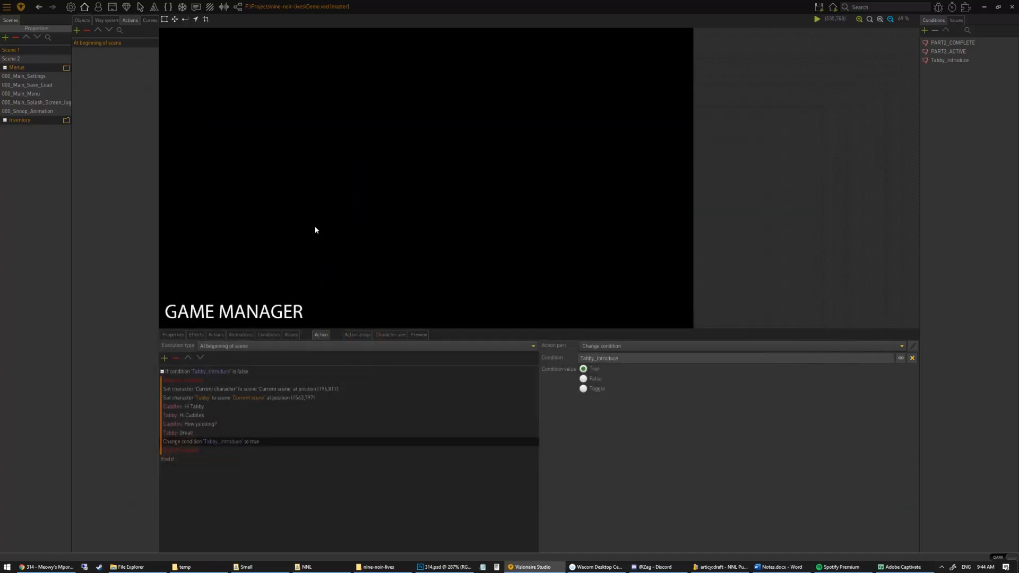
left_click(123, 117)
left_click(82, 20)
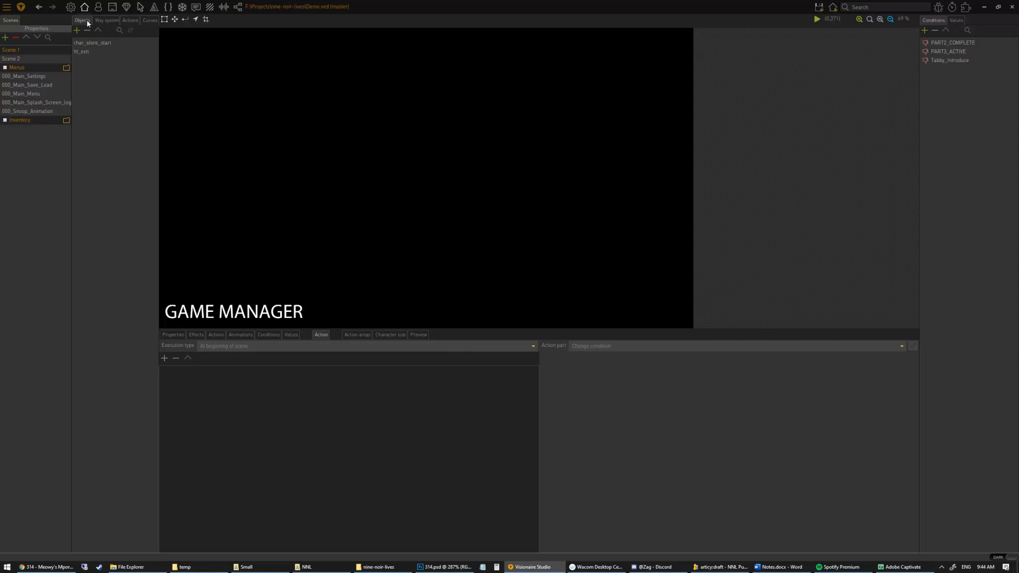
left_click(77, 30)
key("Return")
left_click(172, 335)
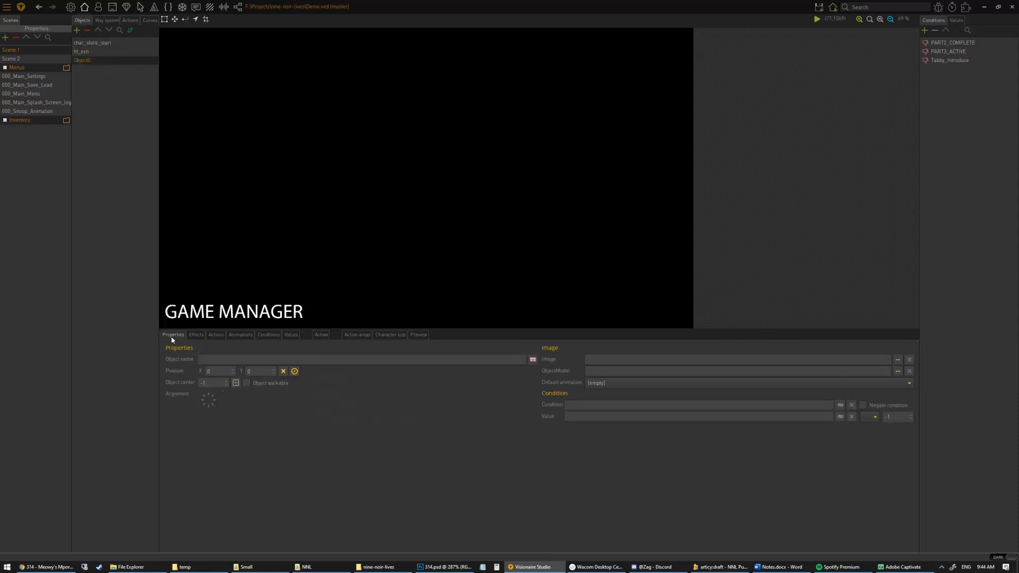
- Assign Coffee.png from the InventoryItems folder as the new object's image and place the cup mid-scene at about 780, 406
left_click(898, 360)
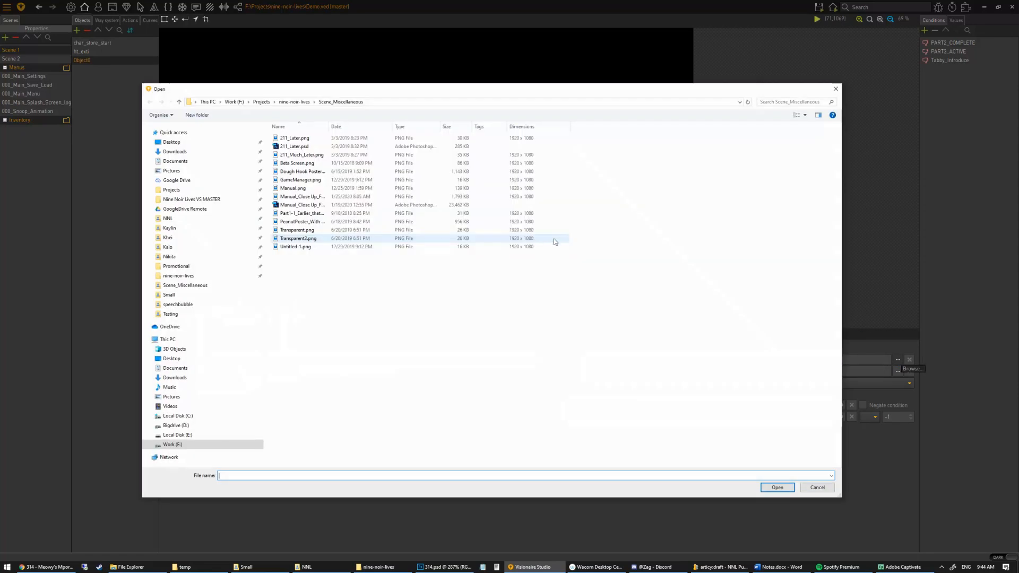
left_click(294, 102)
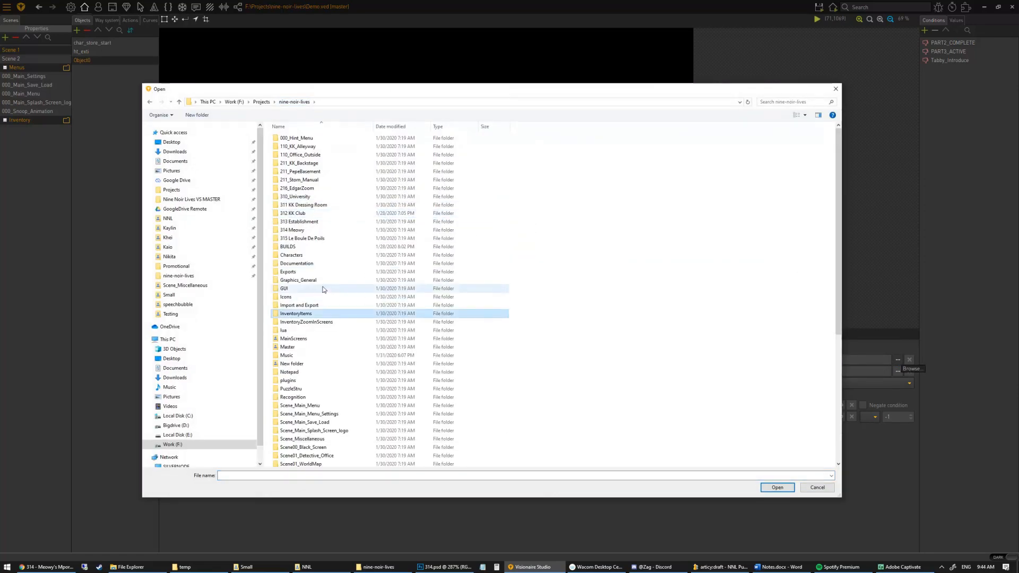
double_click(297, 313)
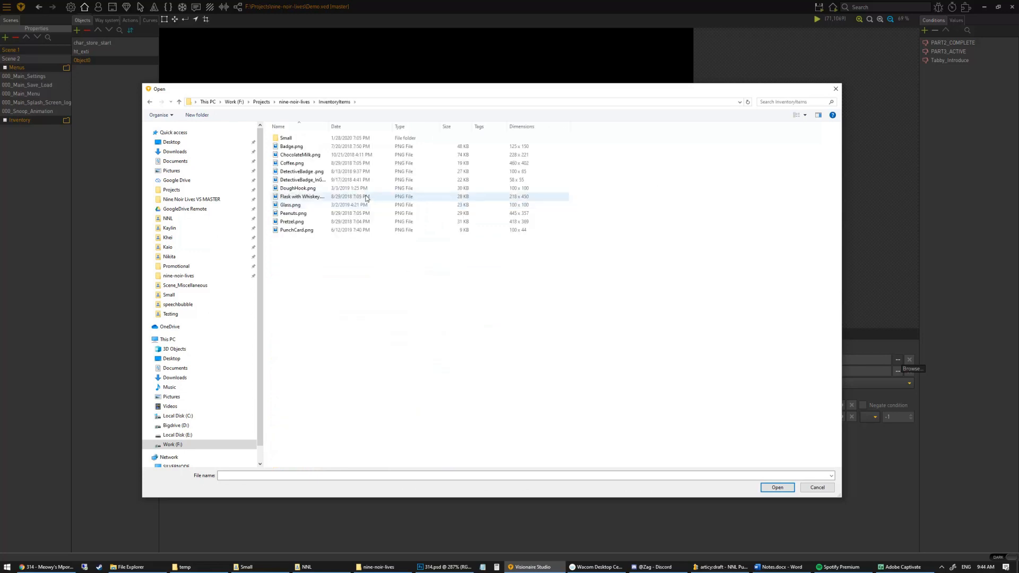
double_click(317, 163)
left_click_drag(222, 80, 439, 193)
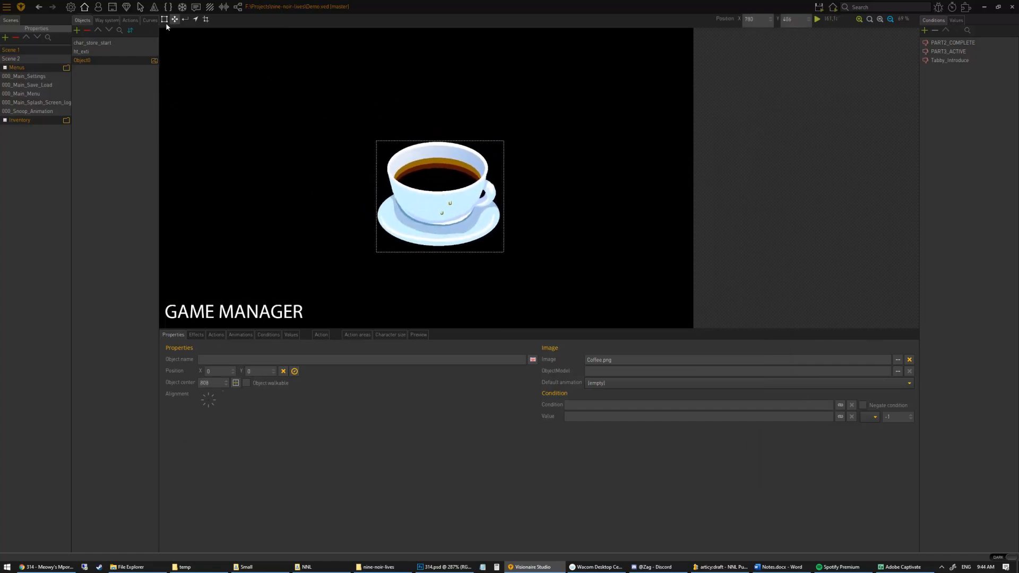
- Outline the coffee cup and saucer with a closed polygon as the object's clickable area
left_click(164, 19)
left_click(366, 214)
left_click(413, 259)
left_click(493, 252)
left_click(505, 203)
left_click(500, 155)
left_click(388, 151)
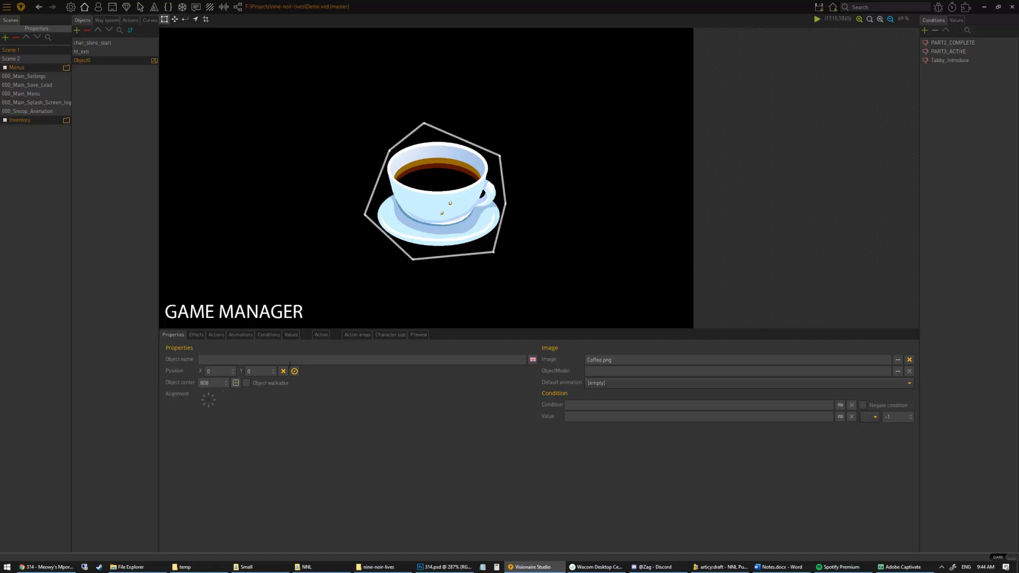
- Add a scene action to Scene 1 with the execution type "Called by other action"
left_click(219, 336)
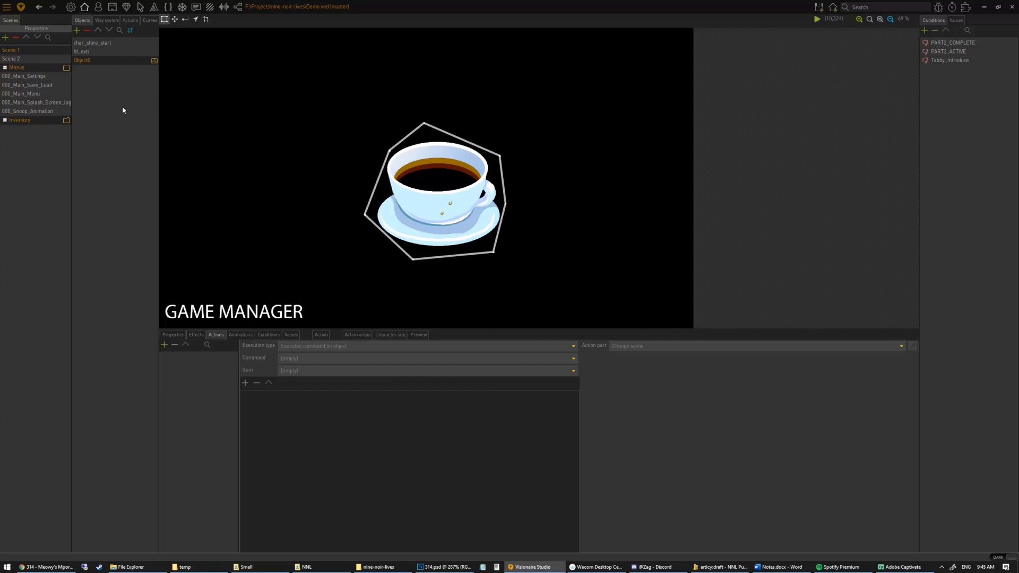
left_click(132, 20)
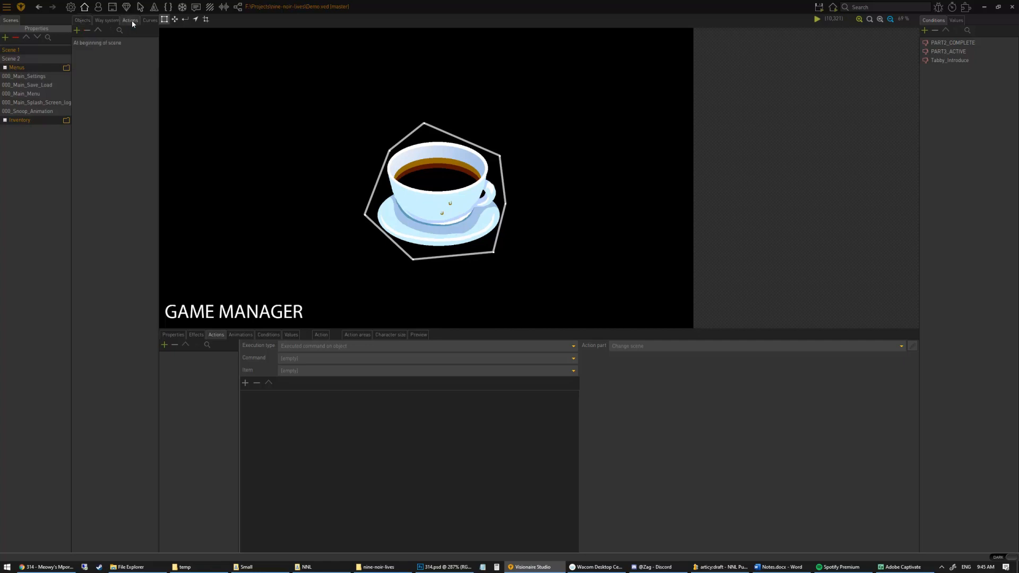
left_click(97, 52)
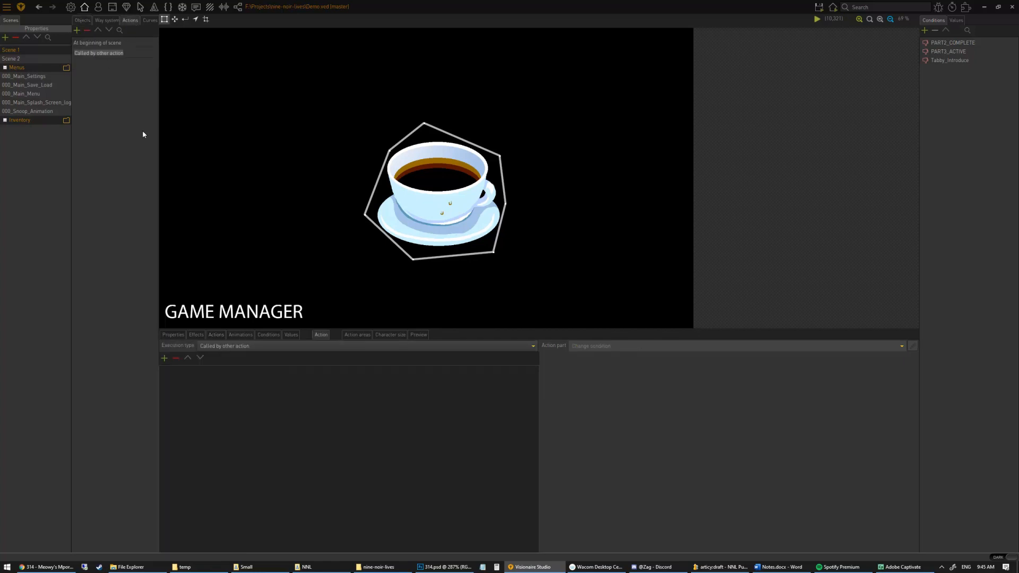
key("Return")
double_click(102, 53)
key("Escape")
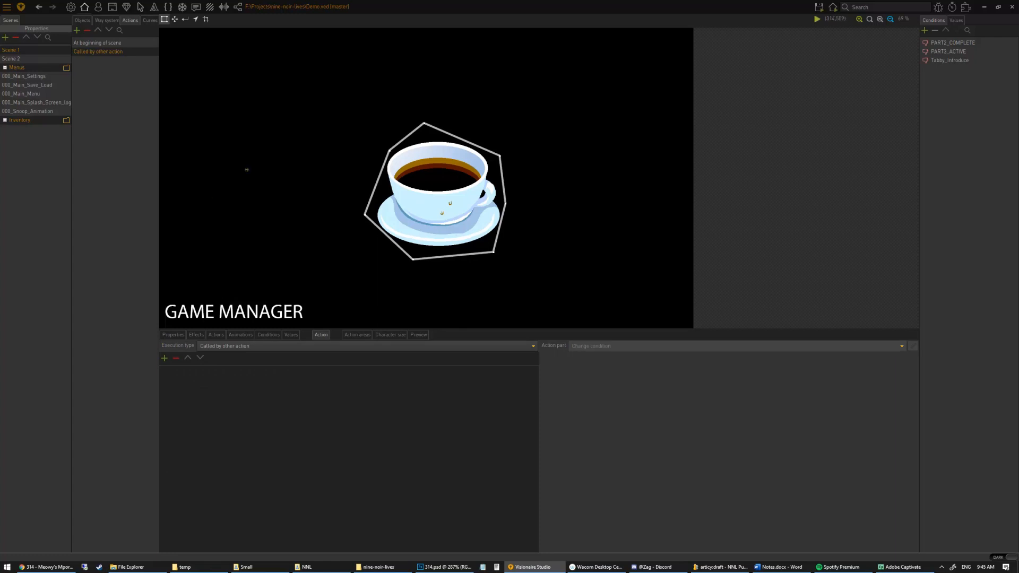
- Add a Display text part to the called action in which Cuddles says "Yum, coffee"
left_click(165, 363)
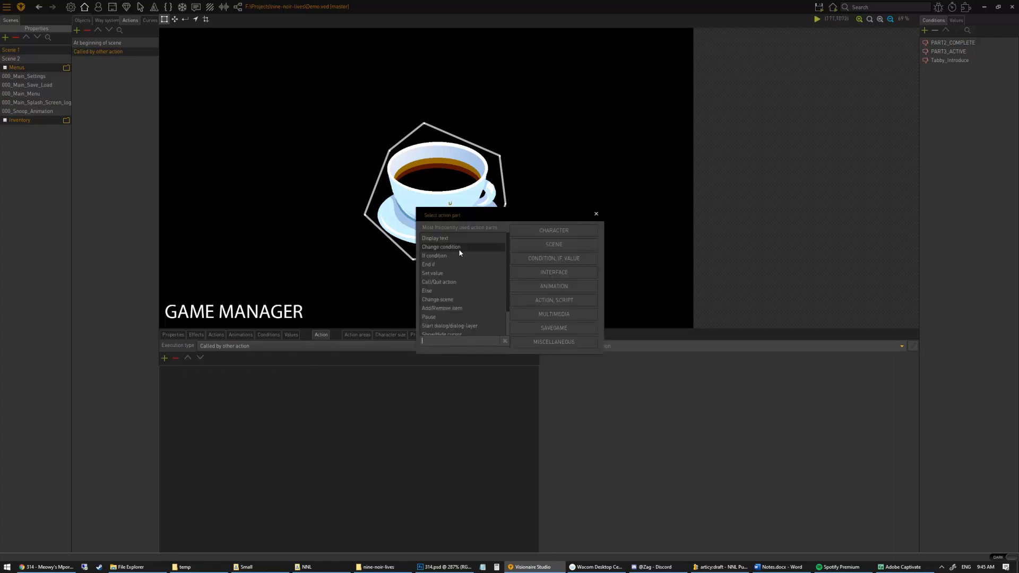
type("DIS")
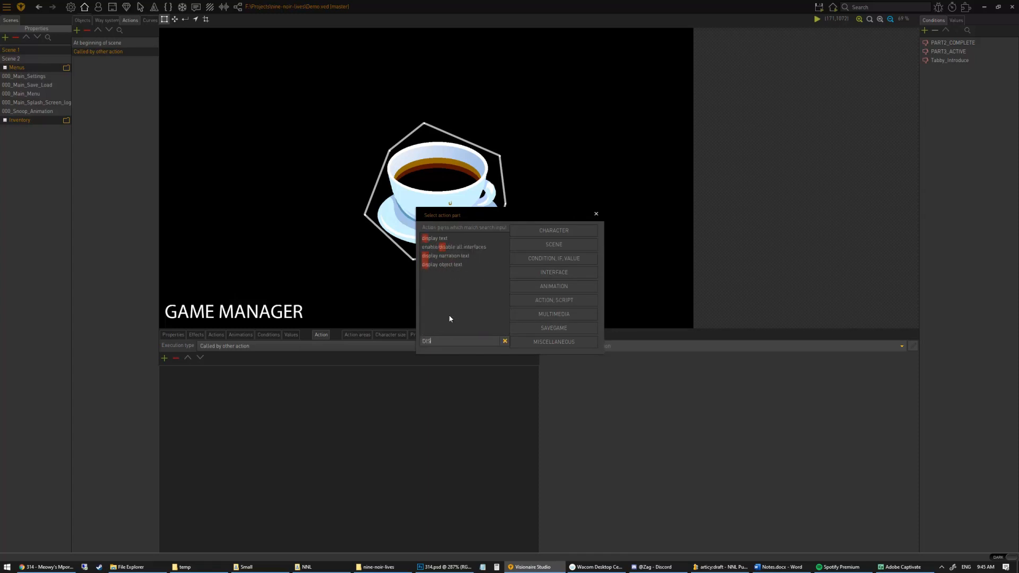
double_click(488, 239)
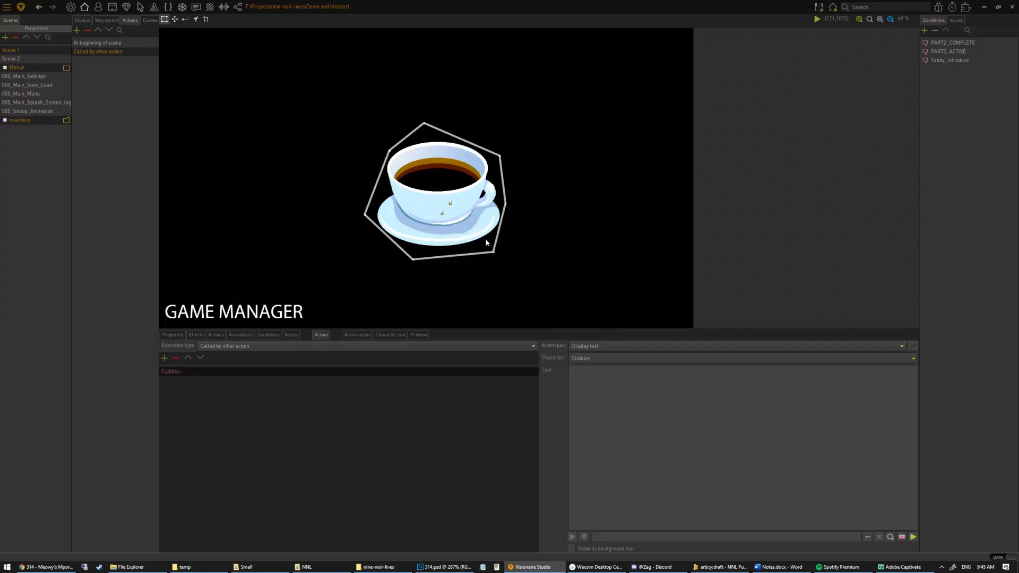
type("y")
key("BackSpace")
type("T")
key("BackSpace")
key("BackSpace")
- Duplicate Cuddles' coffee line and assign the copy to the character Tabby
left_click(189, 370)
left_click(192, 373)
key("ctrl+c")
key("ctrl+v")
left_click(606, 356)
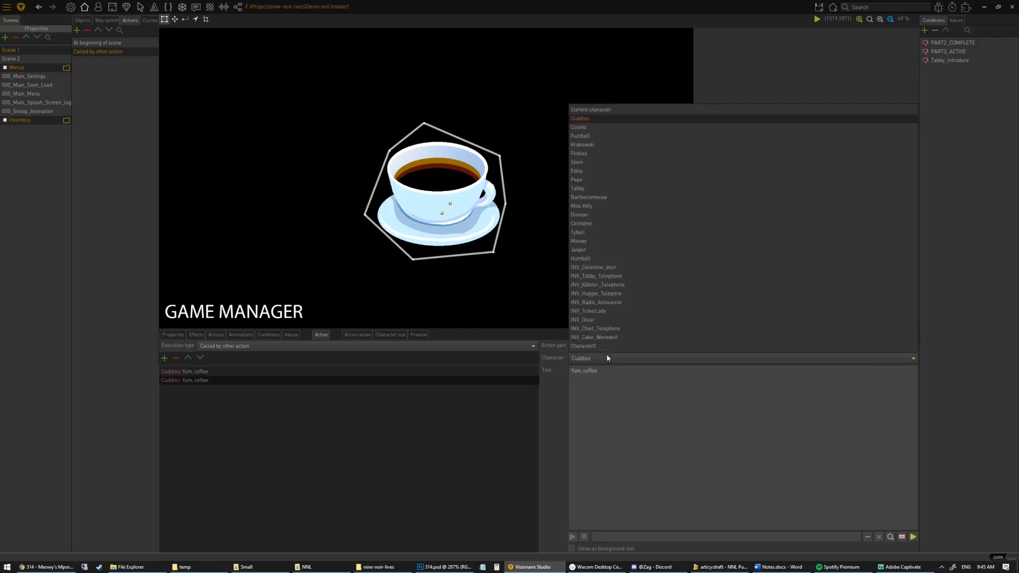
left_click(606, 188)
- Replace the text of Tabby's line with "You drink too much coffee Sir!"
type("You")
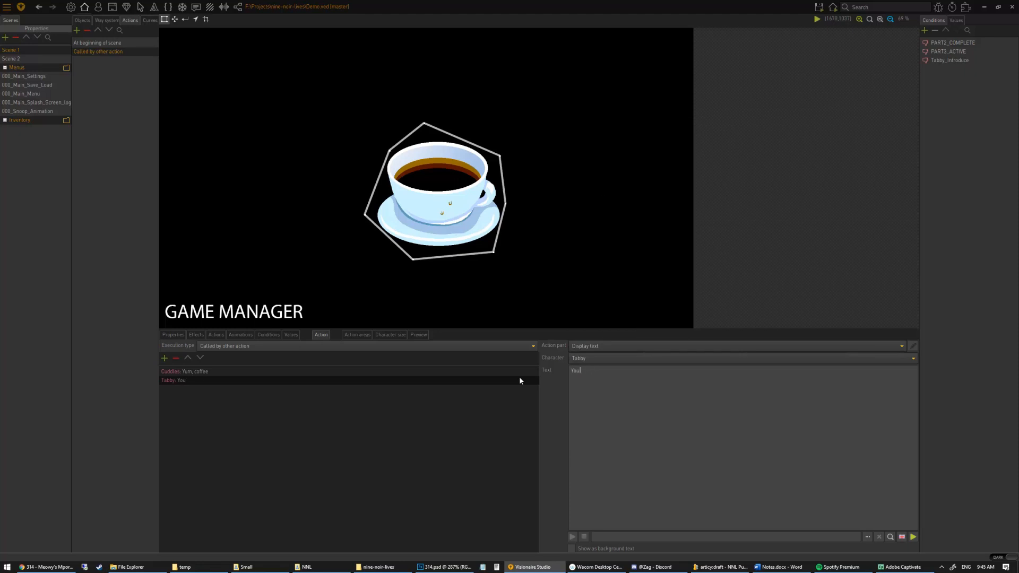
type(" drink too much cofee")
type(" Sir")
key("Left")
key("Left")
key("Left")
key("Left")
key("Left")
key("Left")
type("f")
left_click(349, 485)
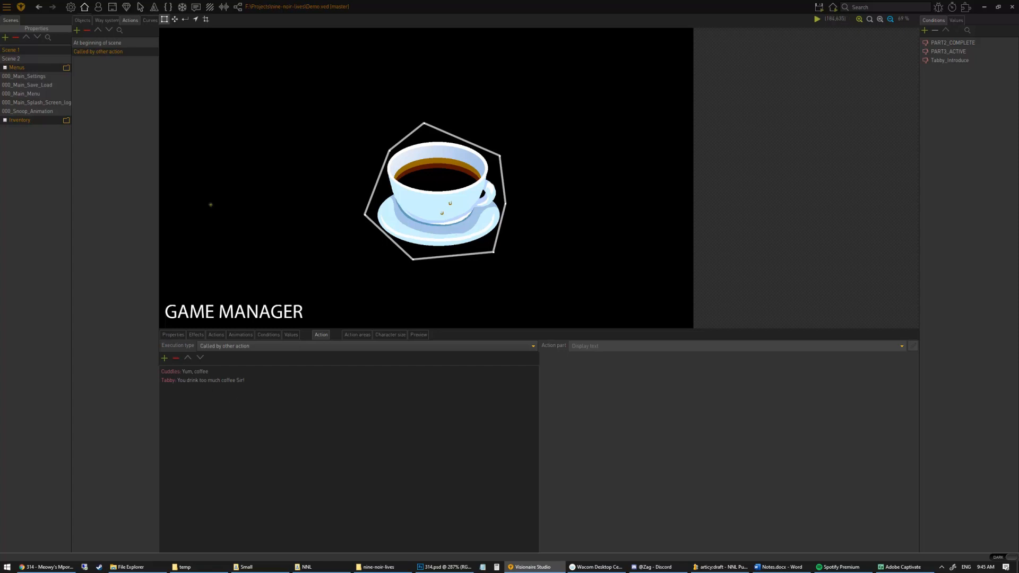
- Give the coffee object an "Executed command on object" action with Use as its command
left_click(82, 20)
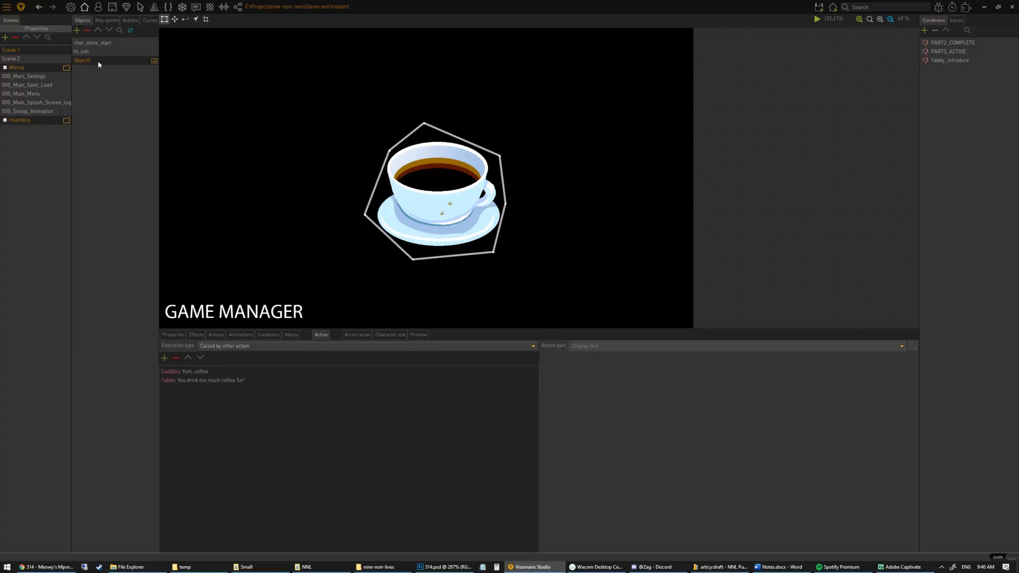
left_click(216, 334)
left_click(165, 345)
left_click(291, 358)
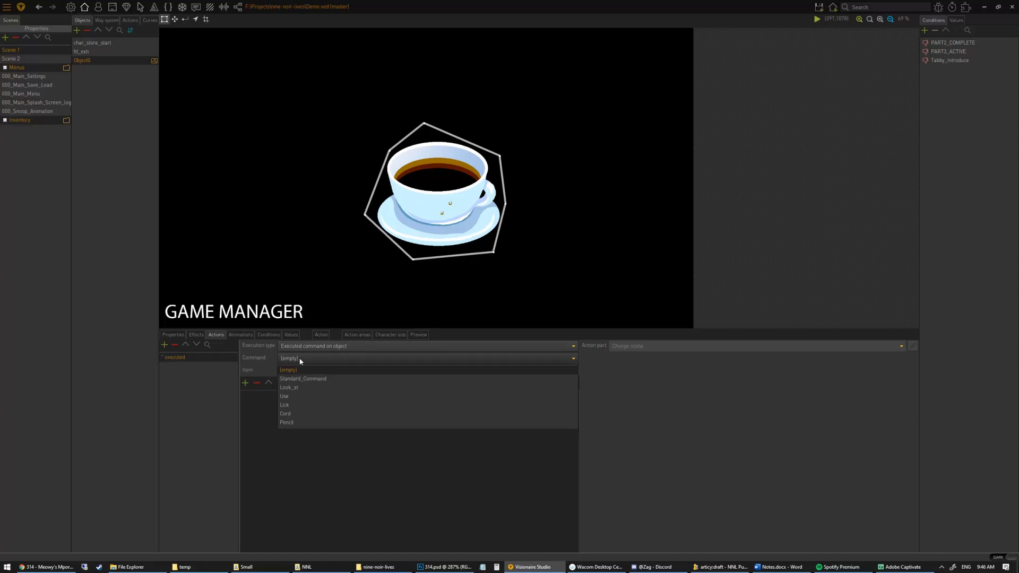
left_click(296, 402)
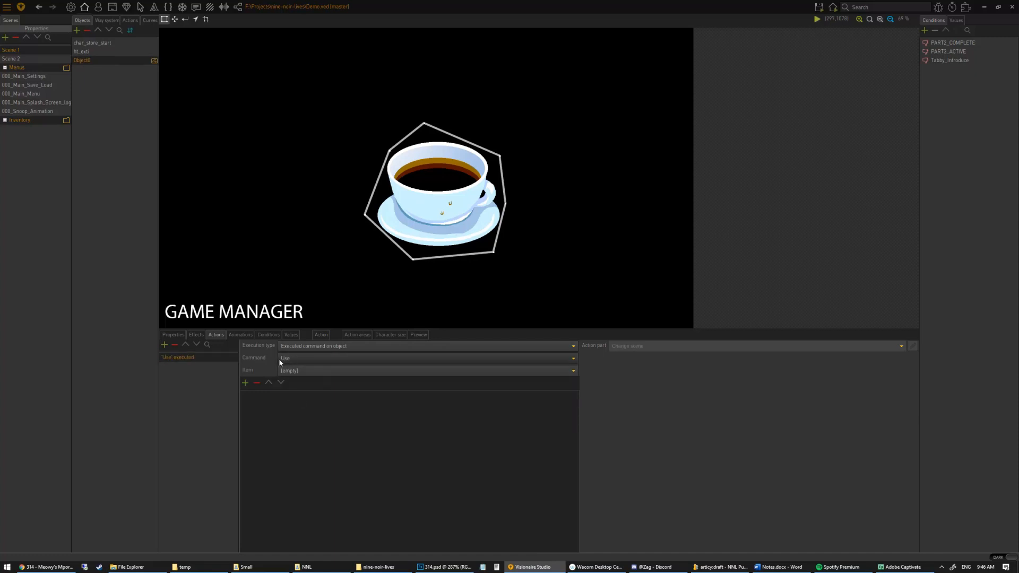
- Check Scene 1's scene actions for the one that the coffee object's Use action should call
left_click(246, 383)
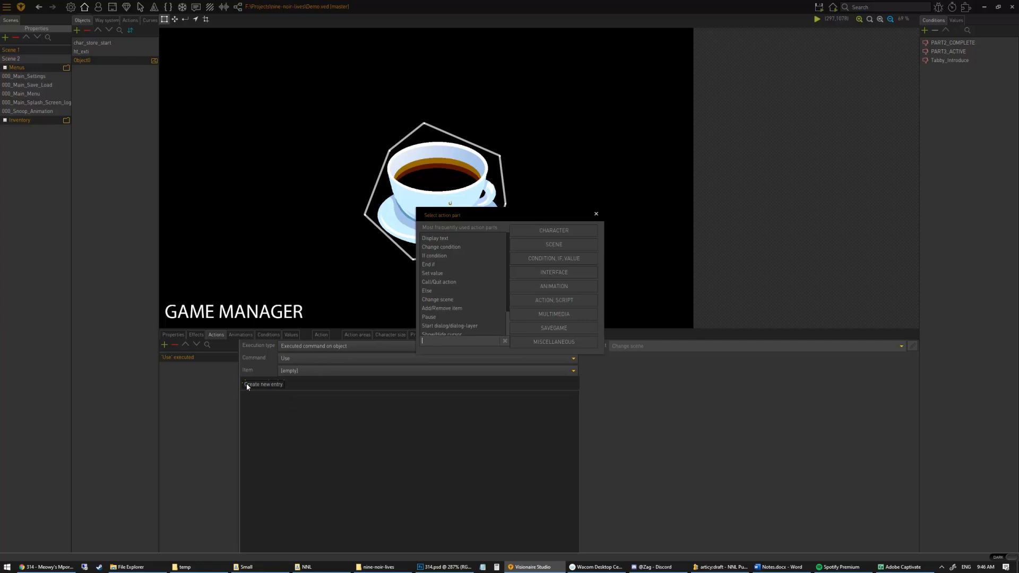
left_click(596, 214)
left_click(130, 30)
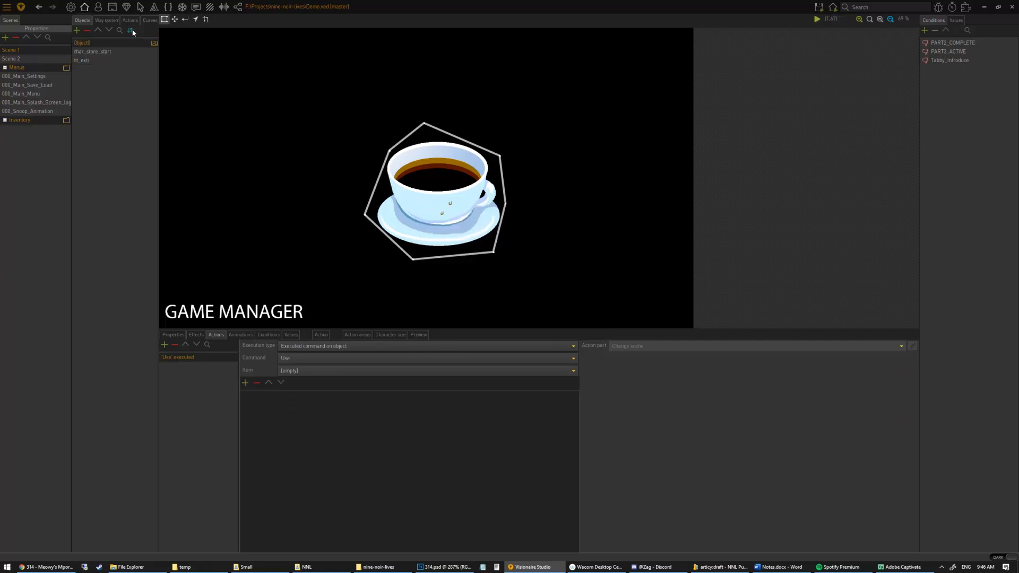
left_click(130, 20)
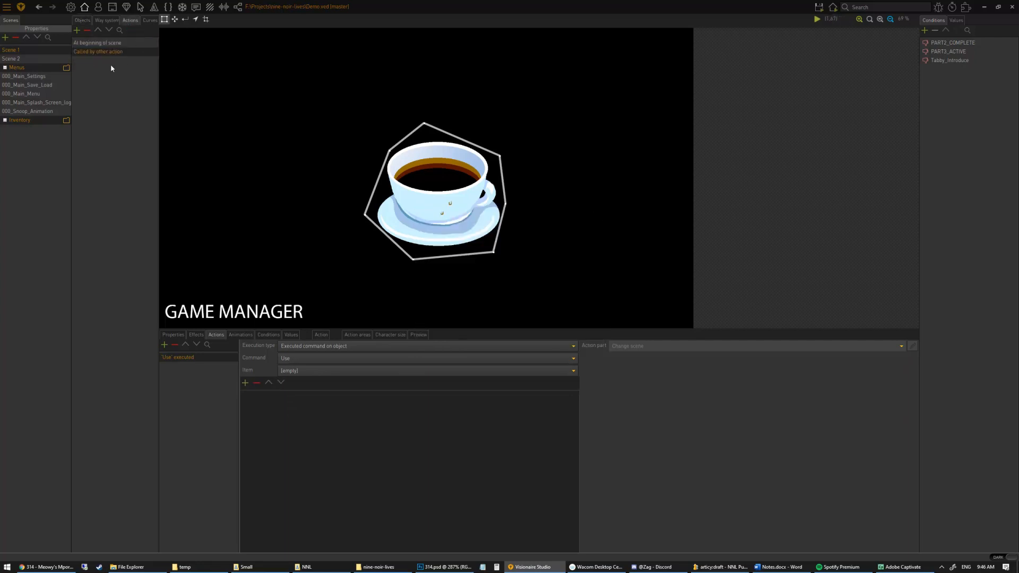
left_click(82, 20)
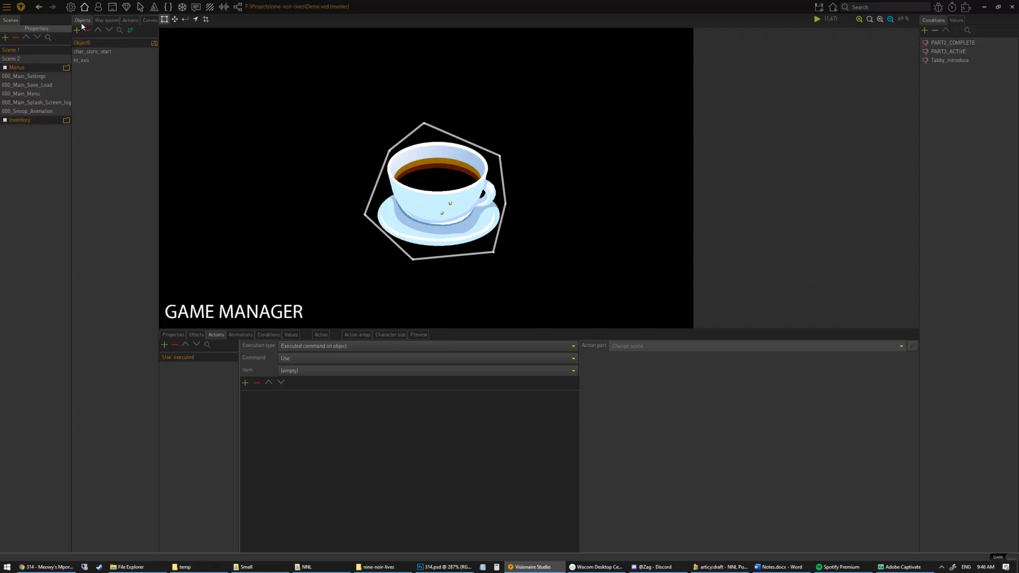
- Add a Call/Quit action part to the coffee object's Use action that calls Scene 1's "Called by other action"
left_click(245, 383)
type("call")
double_click(454, 240)
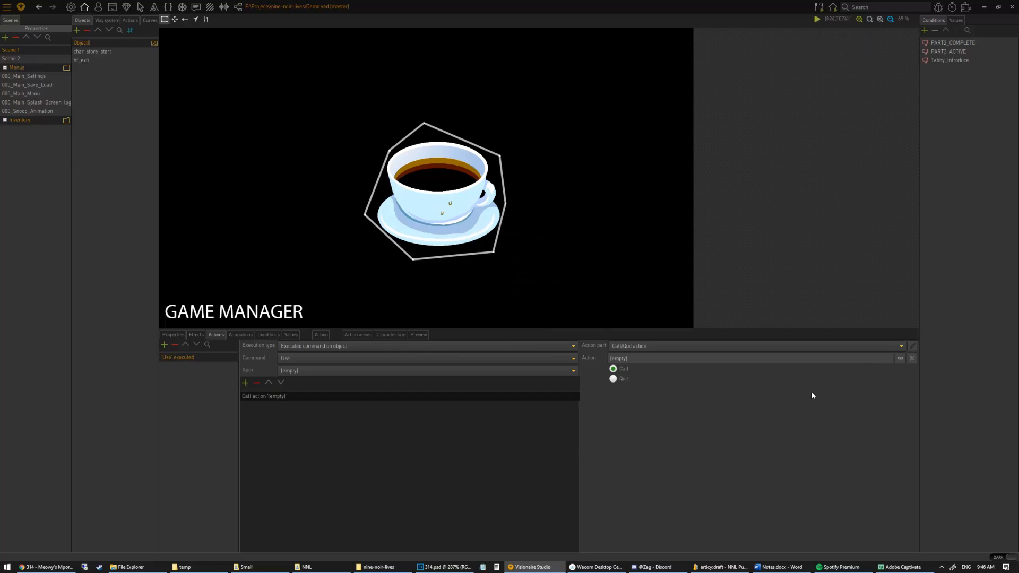
left_click(900, 359)
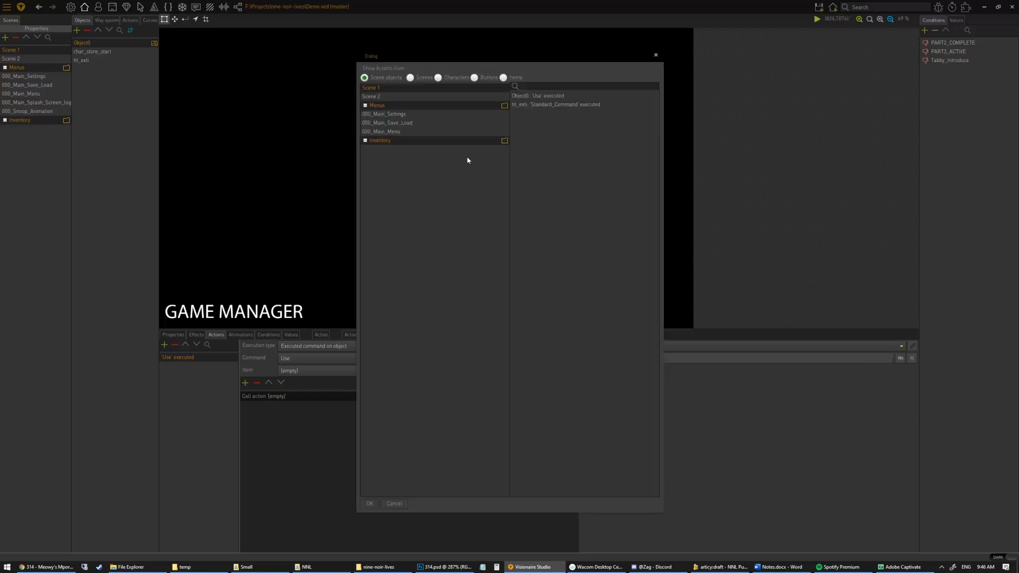
left_click(656, 55)
left_click(901, 359)
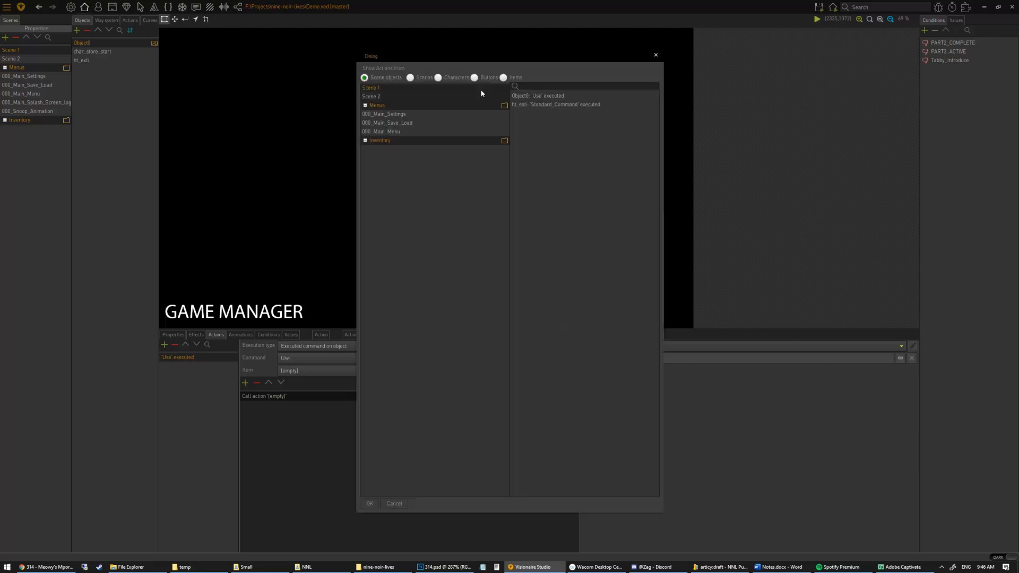
left_click(412, 79)
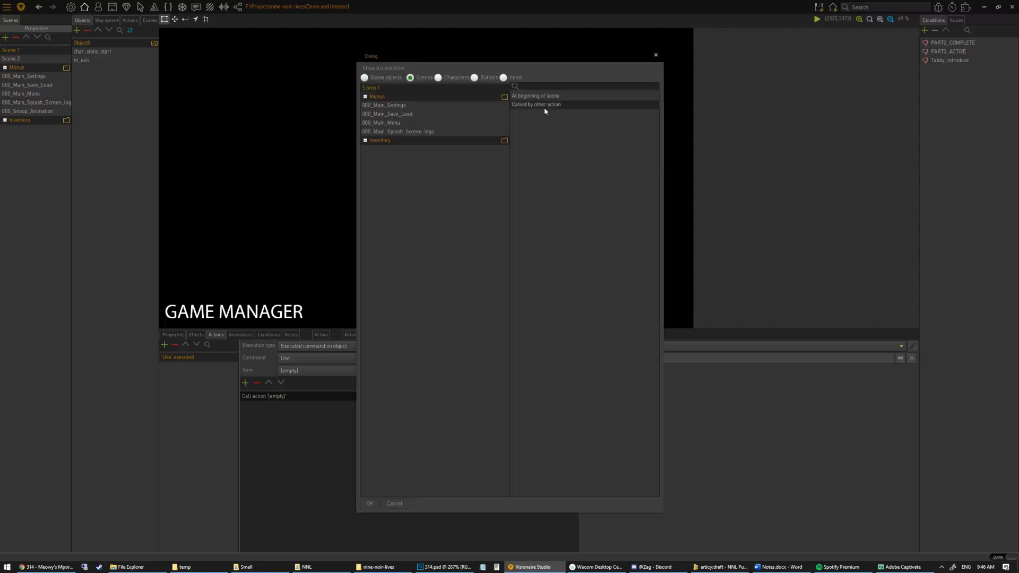
double_click(544, 104)
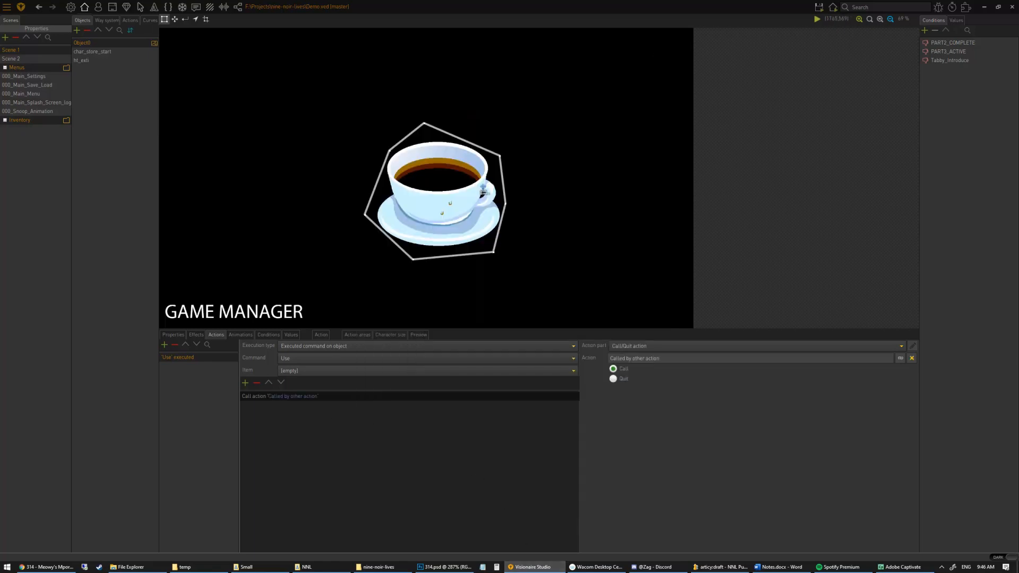
- Check Scene 1's "Called by other action" dialogue, run the game and try the Use command on the coffee cup
left_click(125, 20)
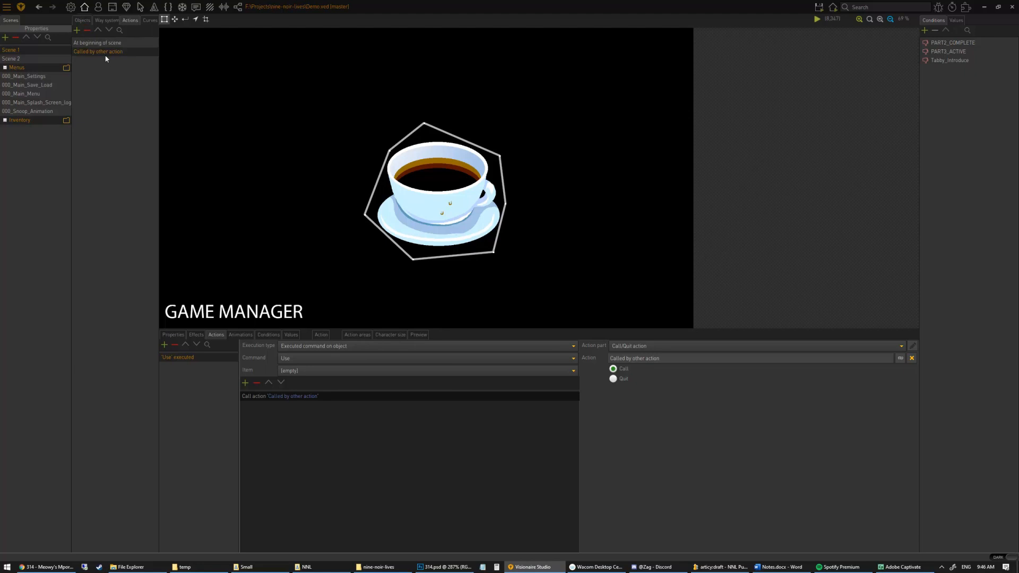
double_click(106, 52)
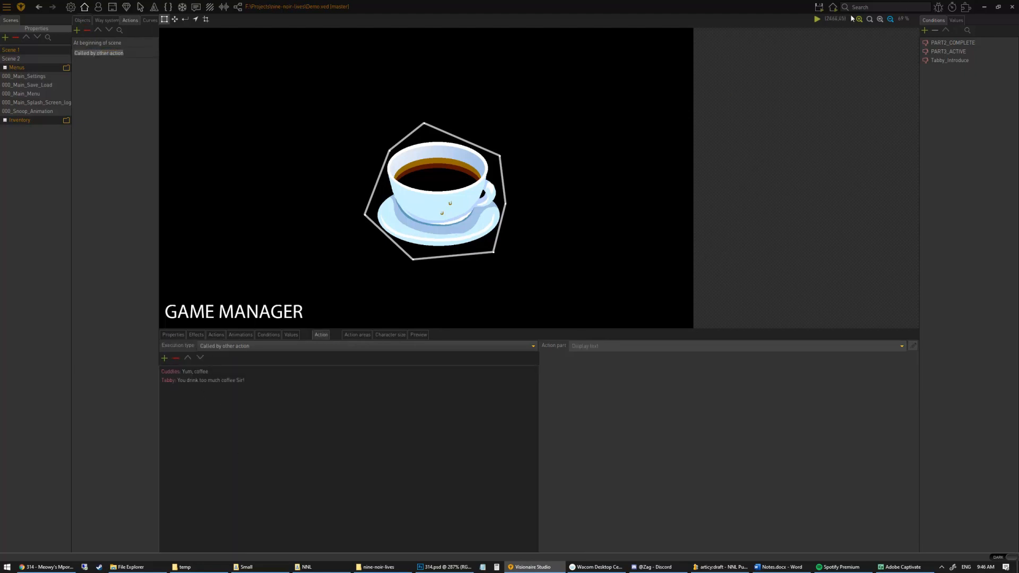
left_click(818, 20)
left_click(834, 37)
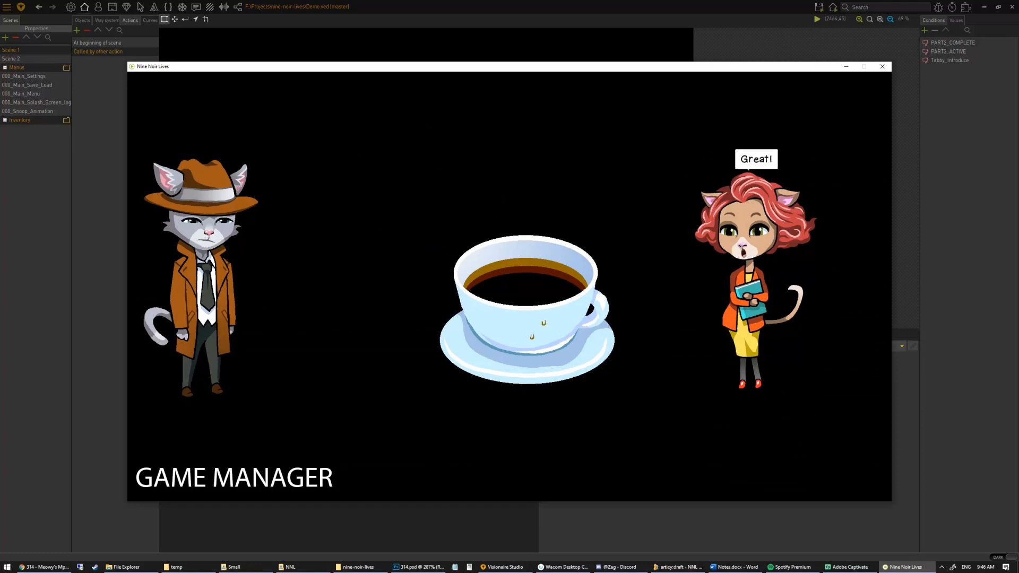
left_click(158, 337)
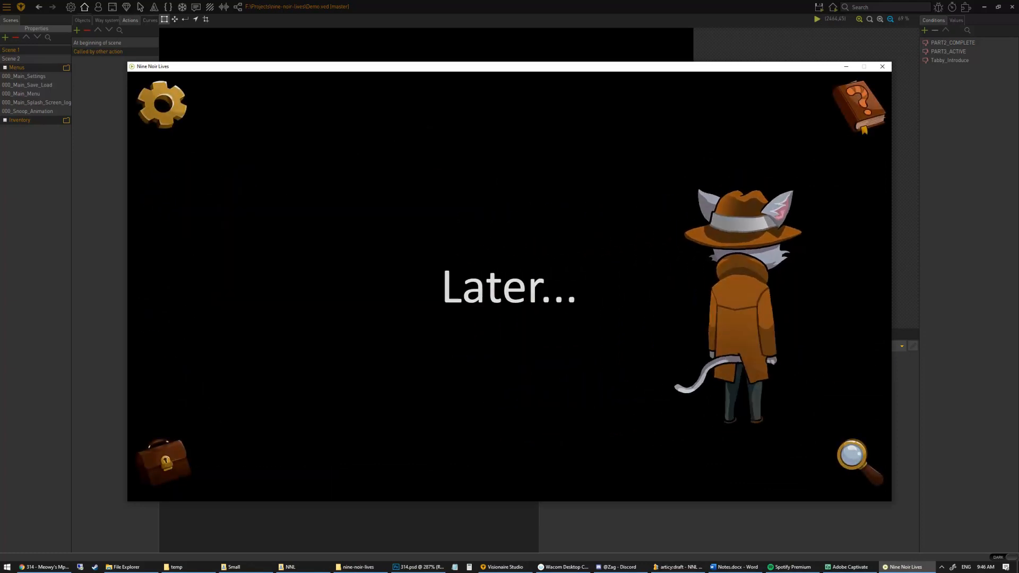
right_click(515, 297)
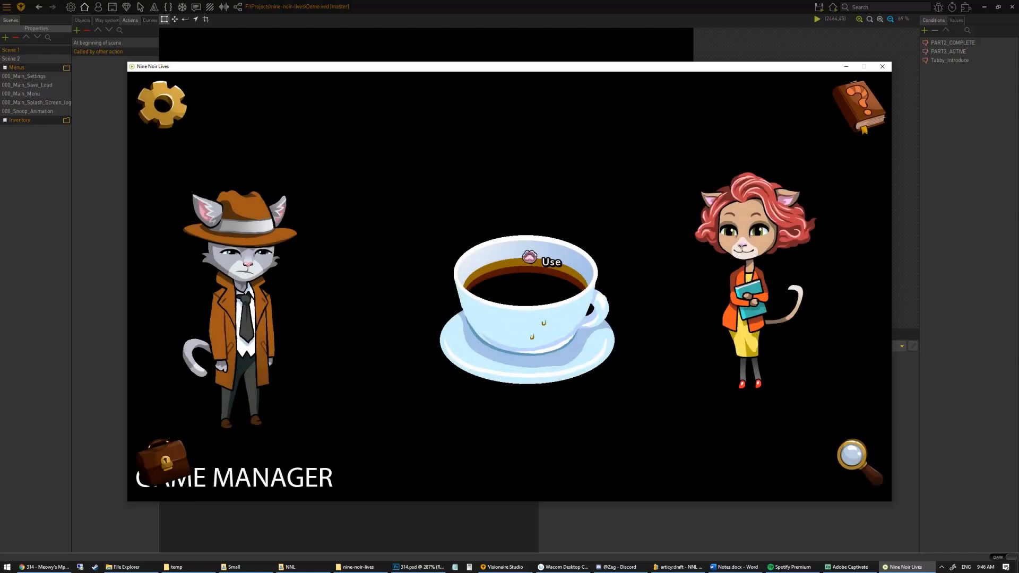
left_click(479, 304)
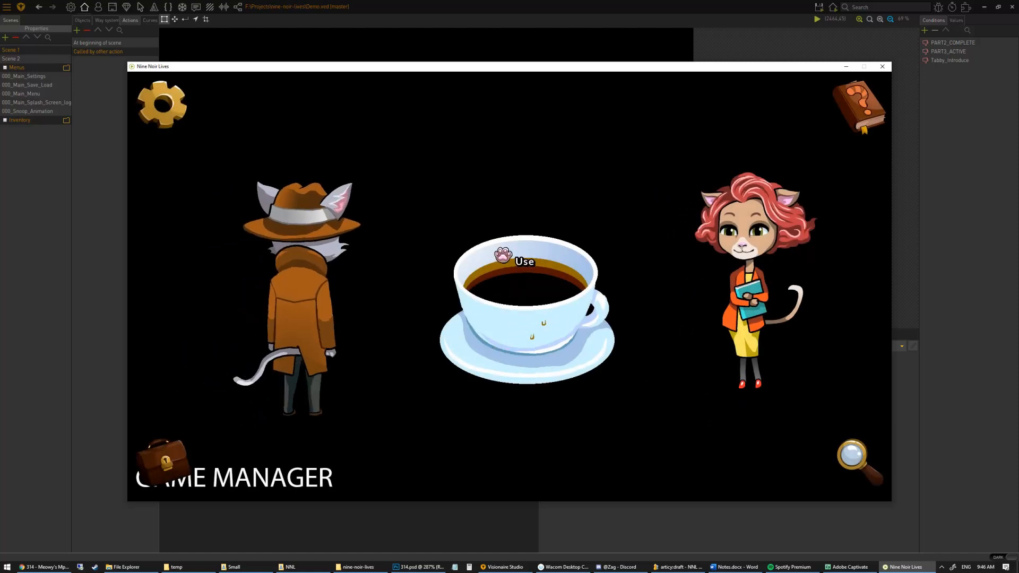
left_click(882, 66)
- Set the coffee object's name to "Cofee" in its properties
left_click(85, 21)
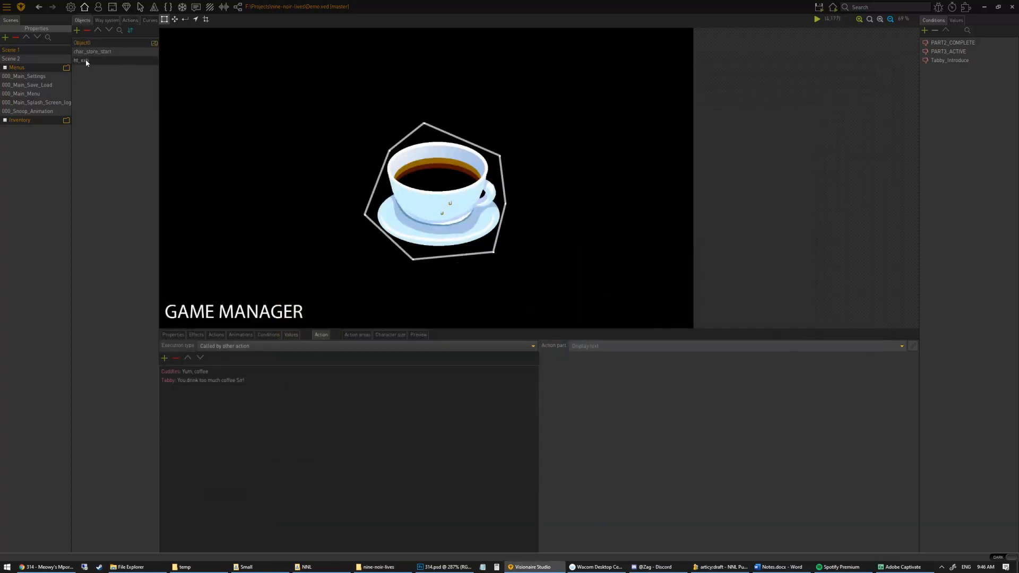
left_click(175, 335)
left_click(242, 359)
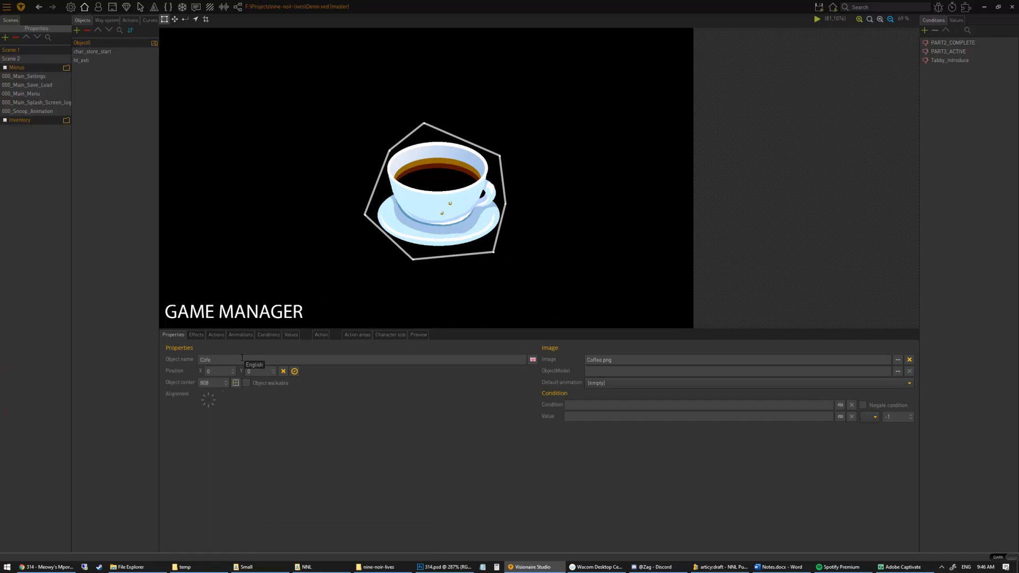
type("Cofee")
- Set the coffee object's position to X 724, Y 776 just below the cup and align the character towards the cup
left_click(294, 371)
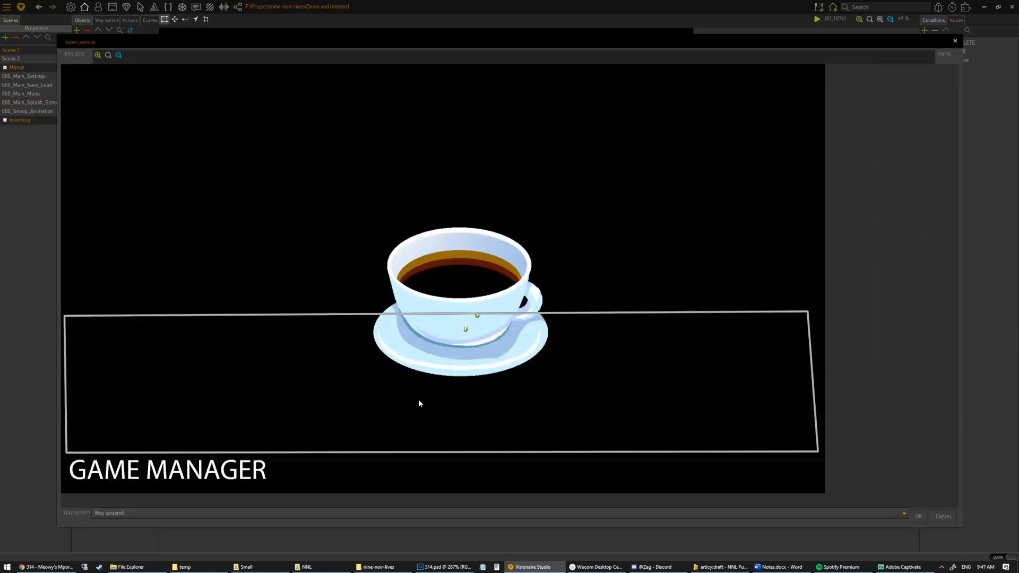
left_click(919, 516)
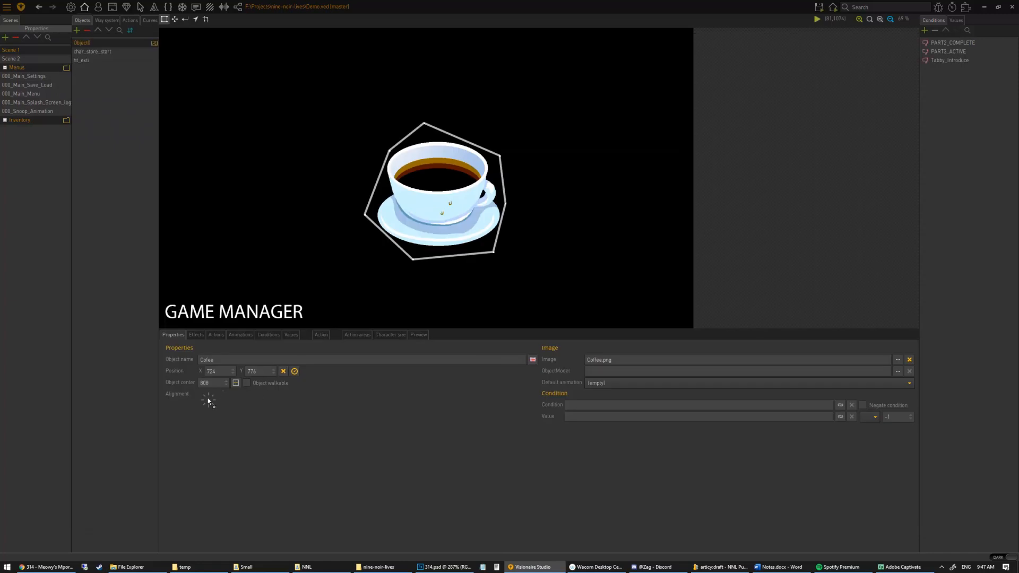
left_click(212, 398)
- Run the game, use the coffee cup and talk to Tabby to test their interactions, and close the game
mouse_move(833, 8)
left_click(836, 36)
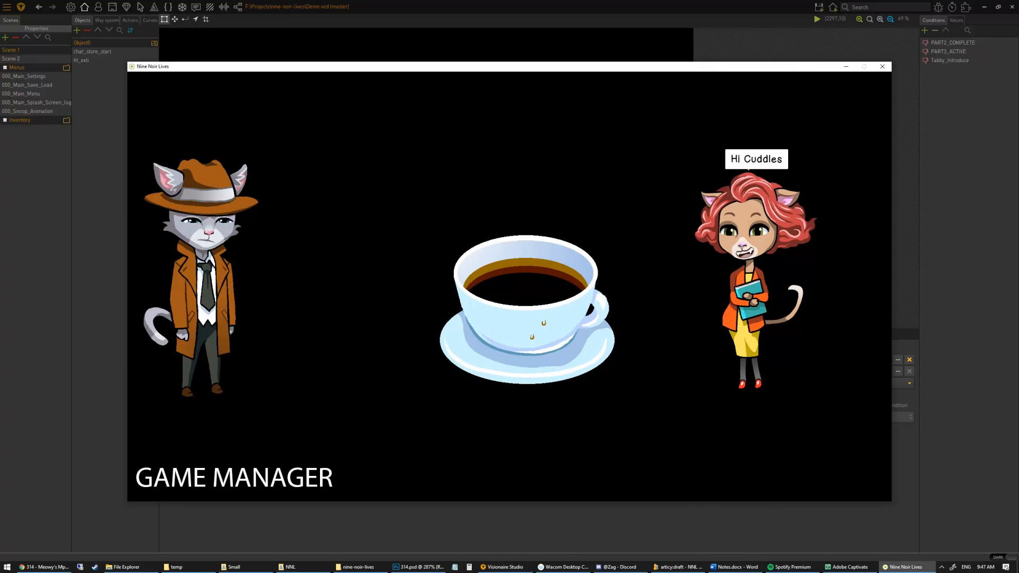
left_click(521, 299)
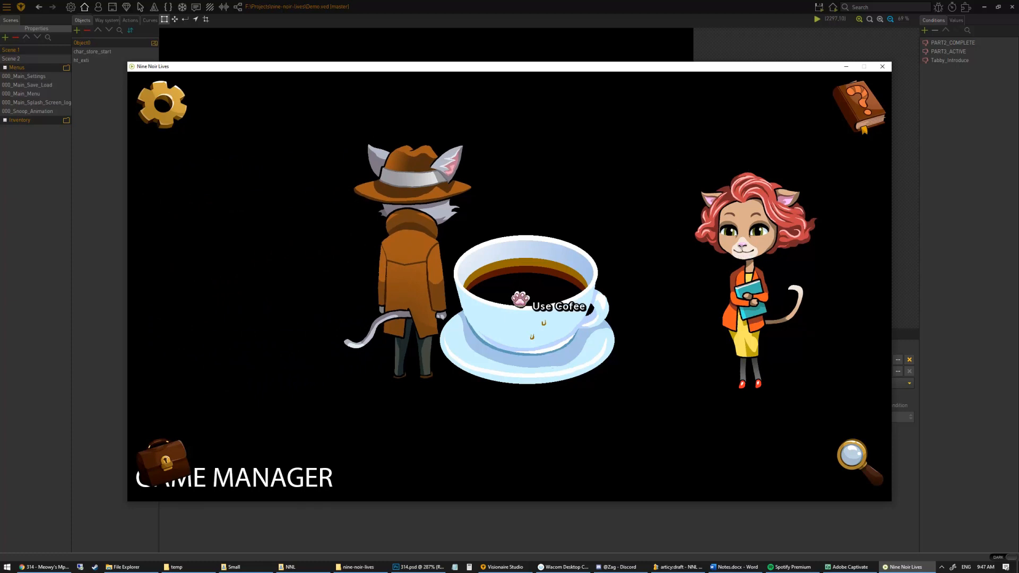
left_click(327, 390)
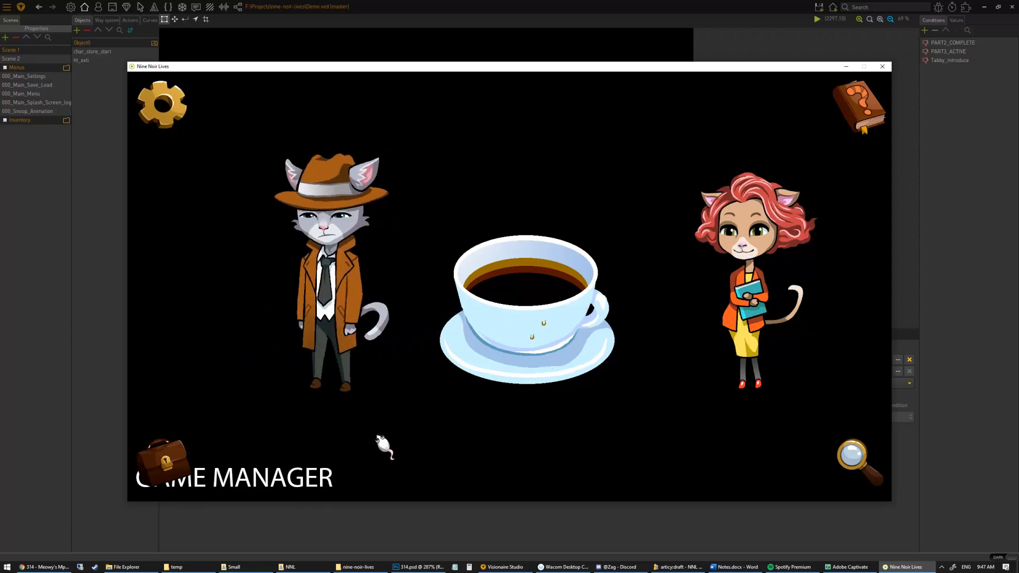
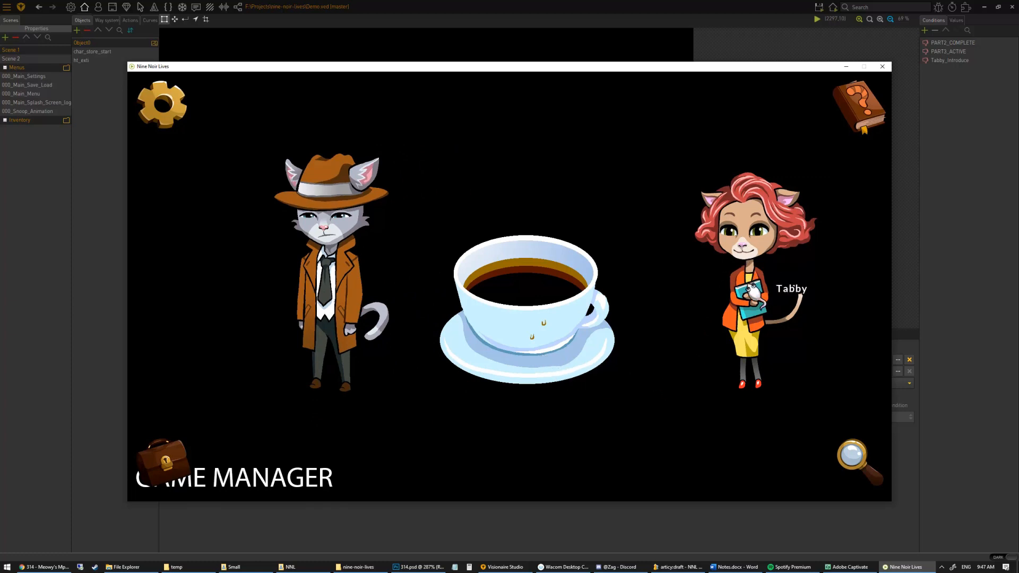
left_click(749, 286)
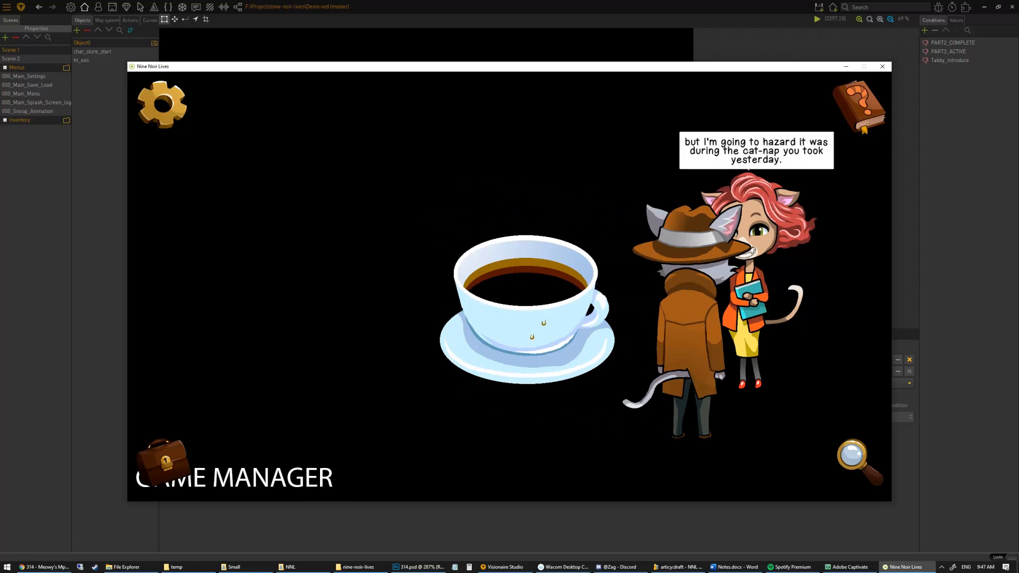
left_click(882, 66)
- Delete all existing dialogs of the Tabby character
left_click(96, 8)
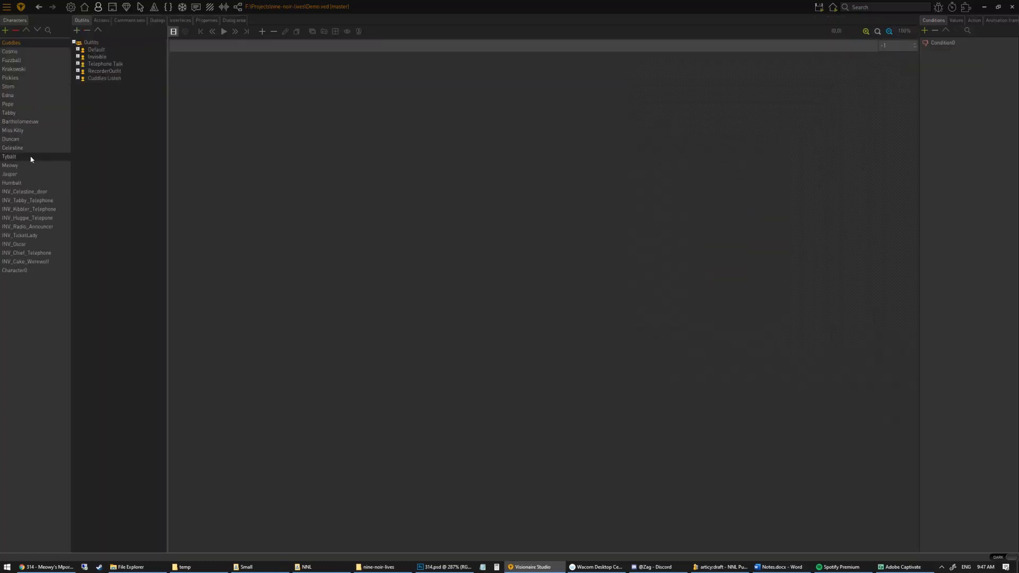
left_click(16, 114)
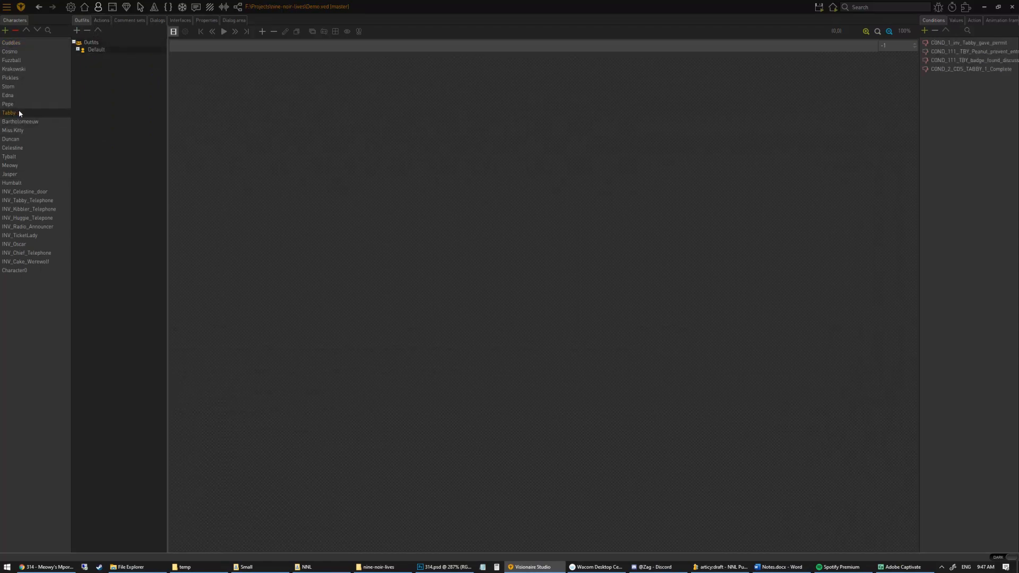
left_click(162, 21)
left_click(91, 50)
left_click(87, 40)
left_click(87, 39)
left_click(87, 39)
left_click(87, 39)
left_click(87, 40)
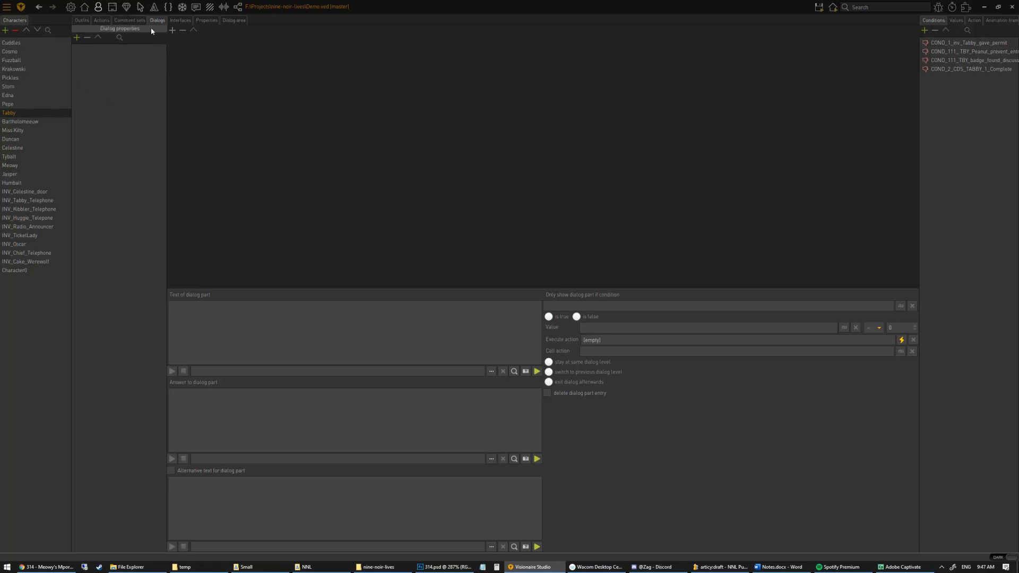
- Add a dialog to Tabby with a "Bye" part answered by "Goodbye Sir!" that exits the dialog afterwards
left_click(77, 38)
key("Return")
left_click(189, 42)
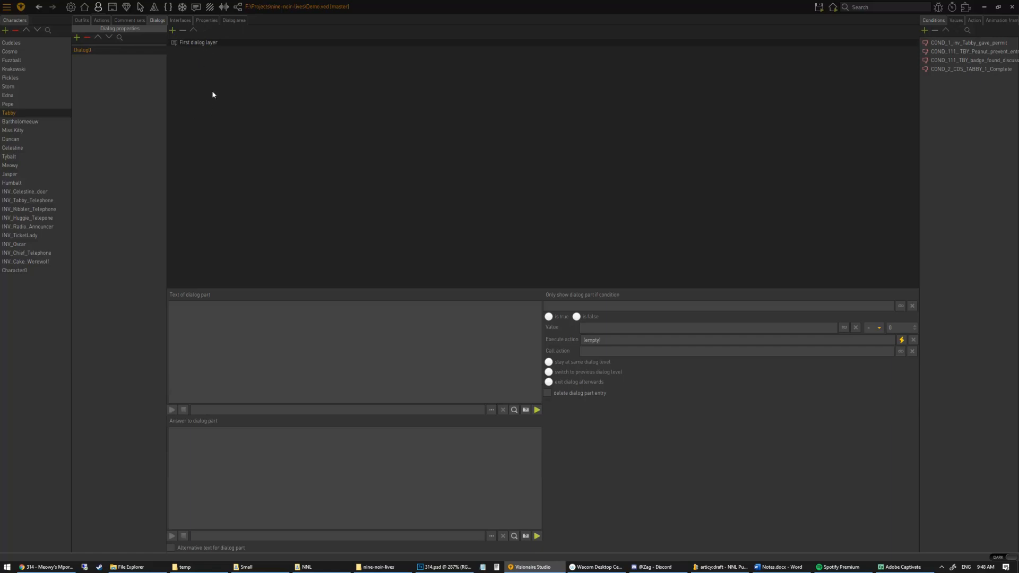
left_click(173, 31)
left_click(194, 51)
type("Bye")
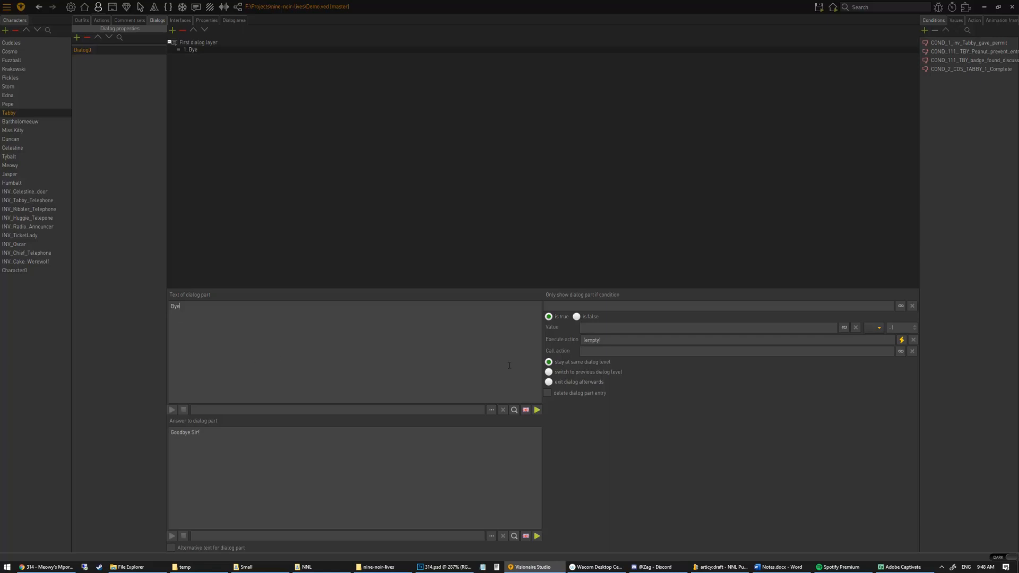
left_click(561, 383)
double_click(85, 51)
key("Return")
- Delete all existing actions of the Tabby character
left_click(108, 23)
left_click(94, 42)
left_click(87, 30)
left_click(87, 31)
left_click(87, 31)
left_click(87, 31)
triple_click(87, 31)
triple_click(87, 31)
triple_click(87, 31)
triple_click(88, 31)
left_click(87, 31)
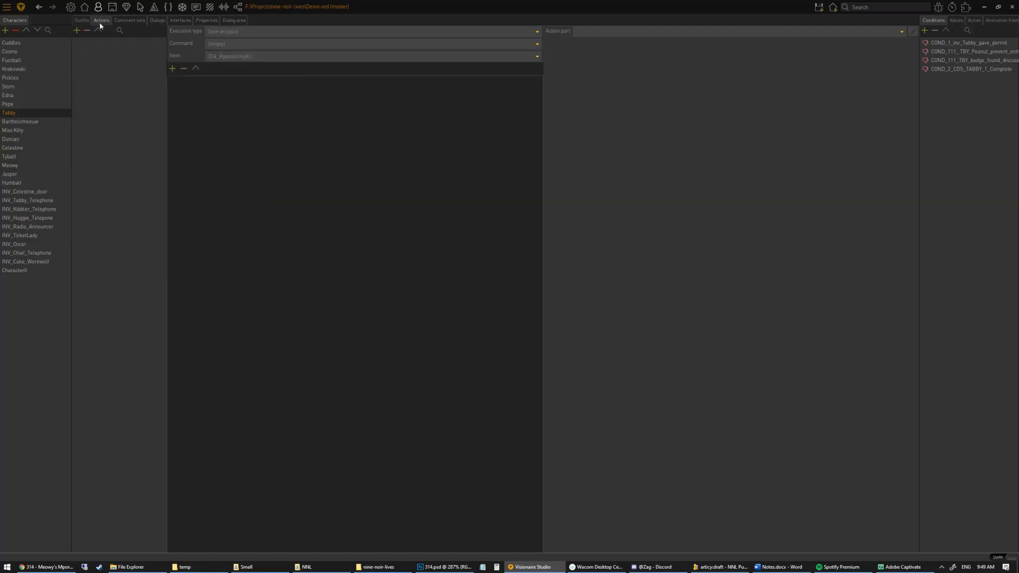
- Give Tabby an "Executed command on character" action with Use as its command
left_click(77, 30)
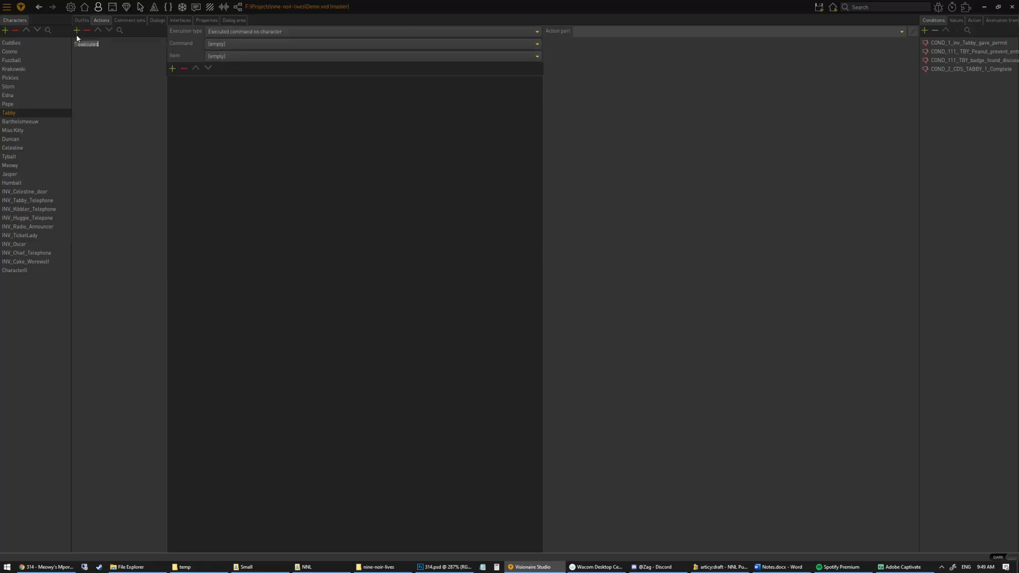
left_click(250, 43)
left_click(235, 81)
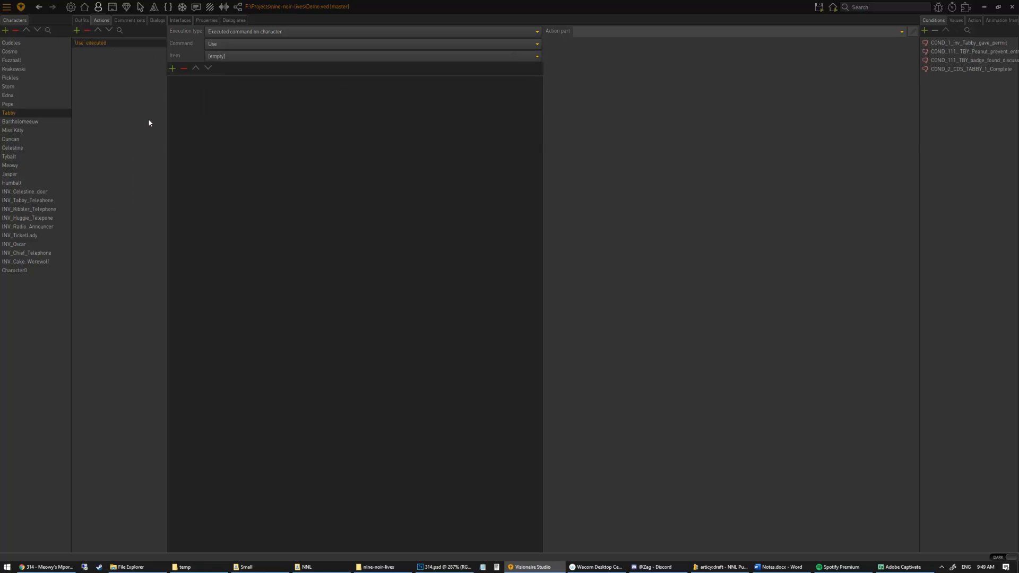
- Add a "Start dialog/dialog-layer" part to Tabby's Use action that starts Tabby's Dialog0
left_click(173, 72)
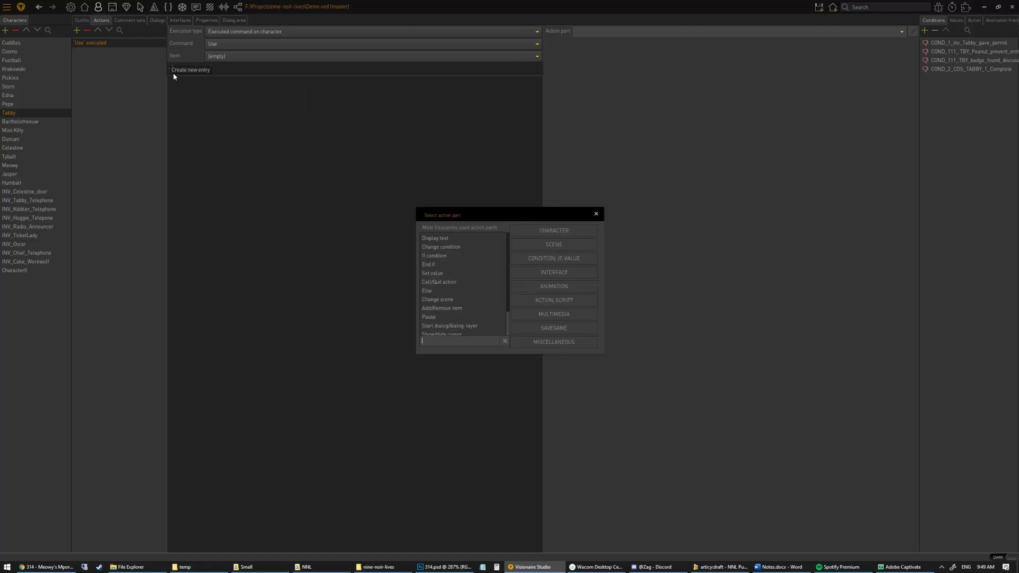
type("dil")
key("BackSpace")
type("a")
left_click(470, 239)
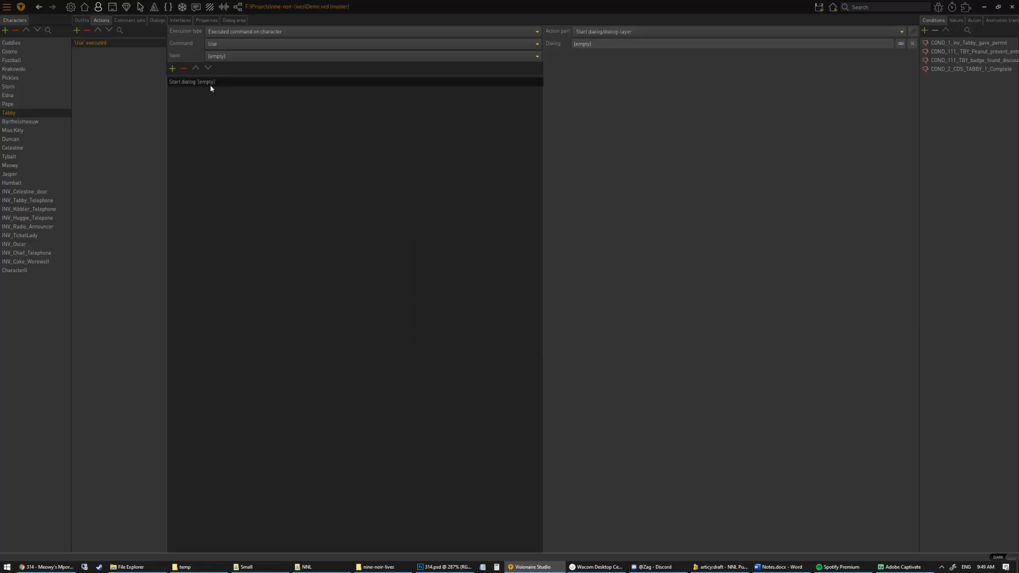
left_click(901, 44)
left_click(531, 97)
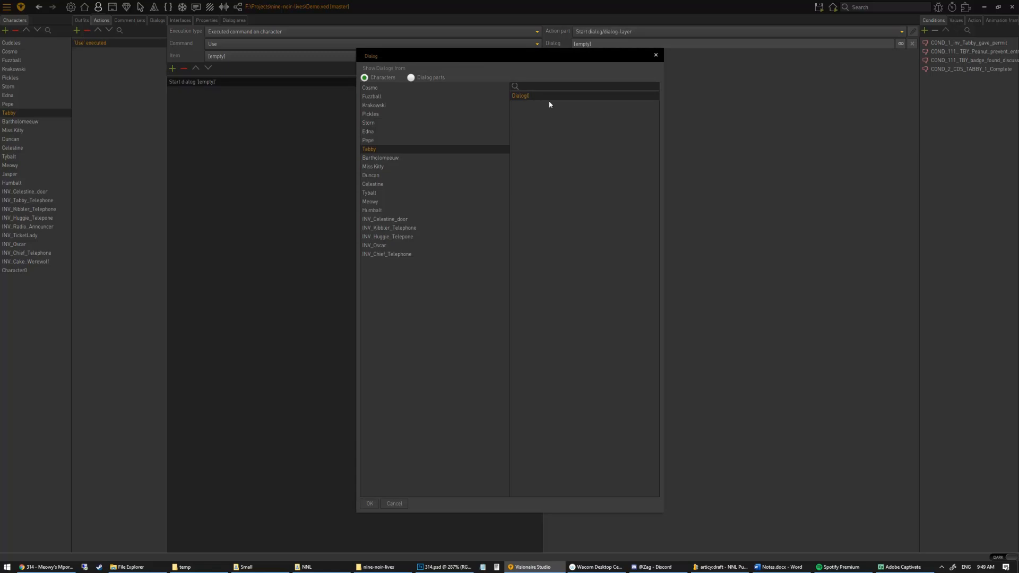
double_click(542, 97)
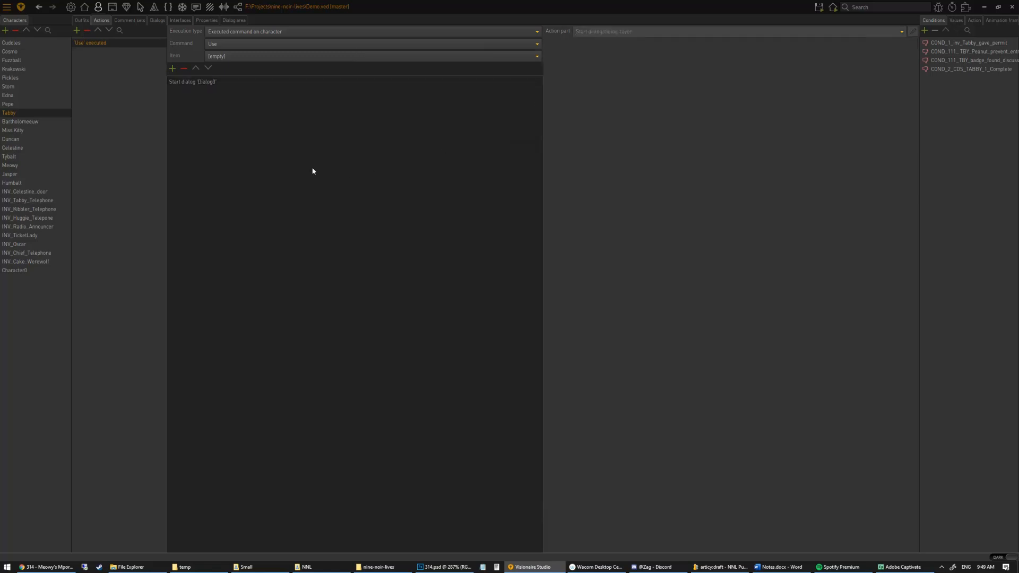
- Run the game, talk to Tabby and choose "Bye" to test the new dialog, comparing it with the dialog setup, and close the game
mouse_move(820, 8)
left_click(832, 38)
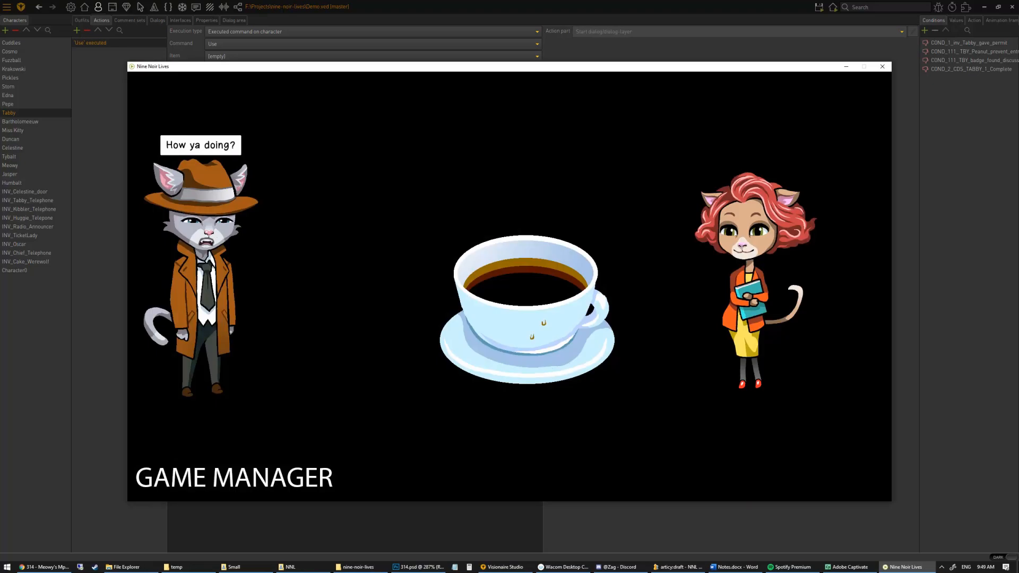
left_click(614, 446)
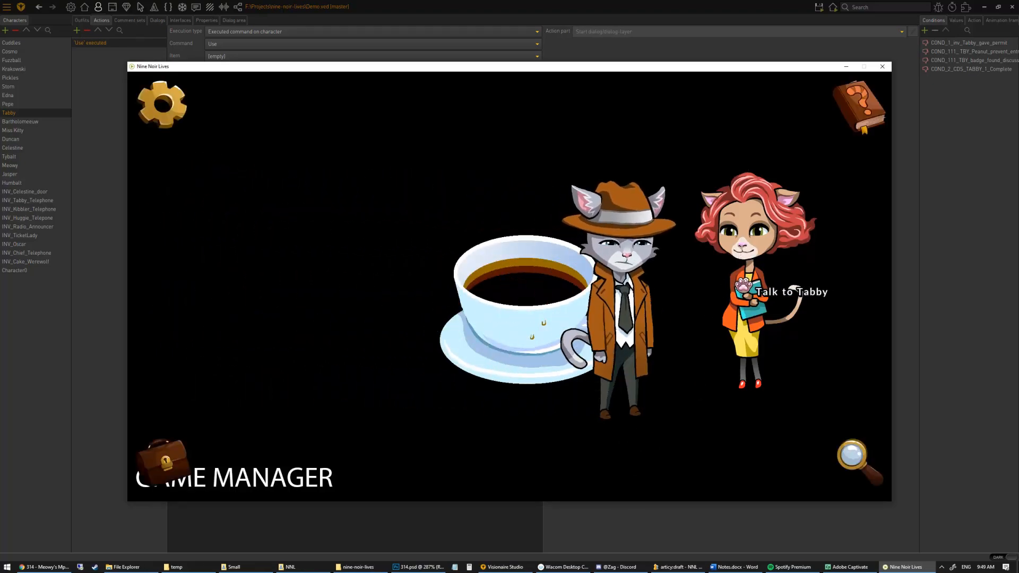
left_click(513, 3)
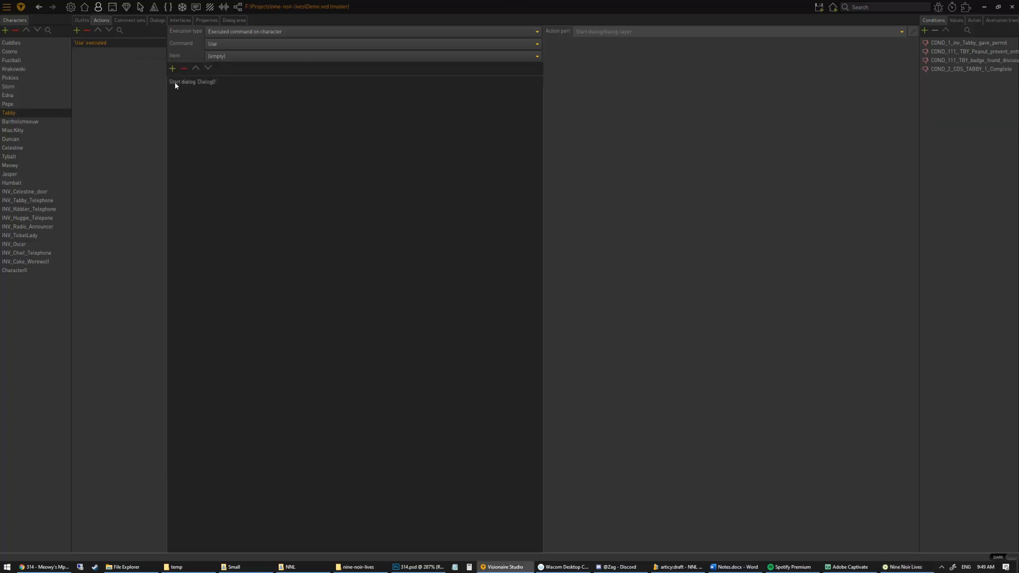
left_click(156, 21)
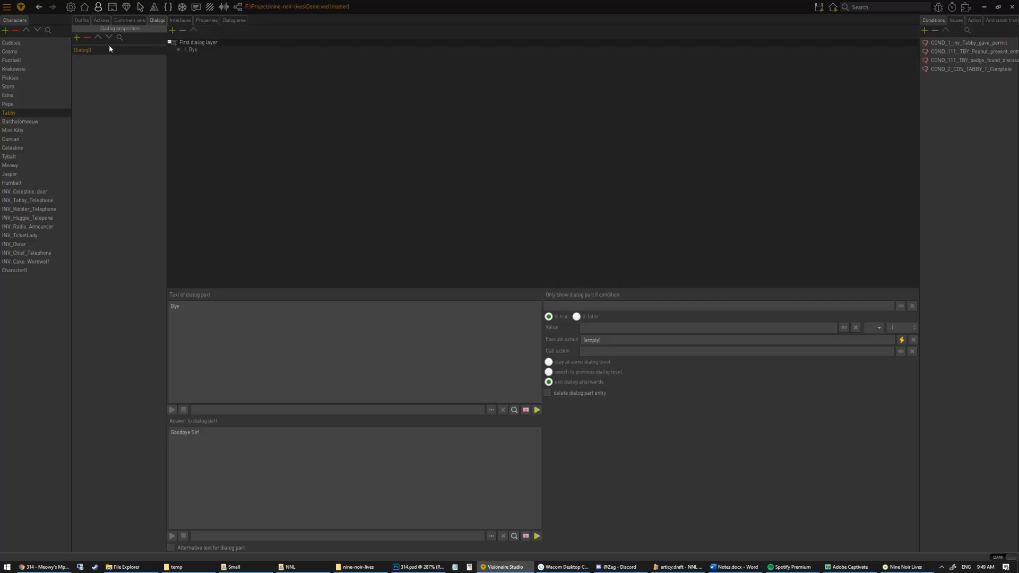
key("alt+Tab")
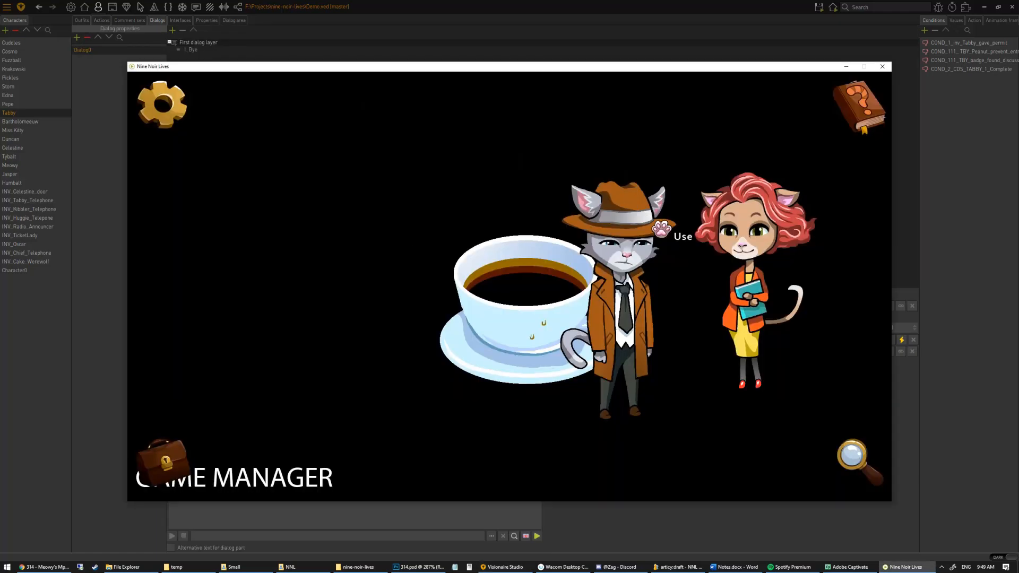
left_click(739, 282)
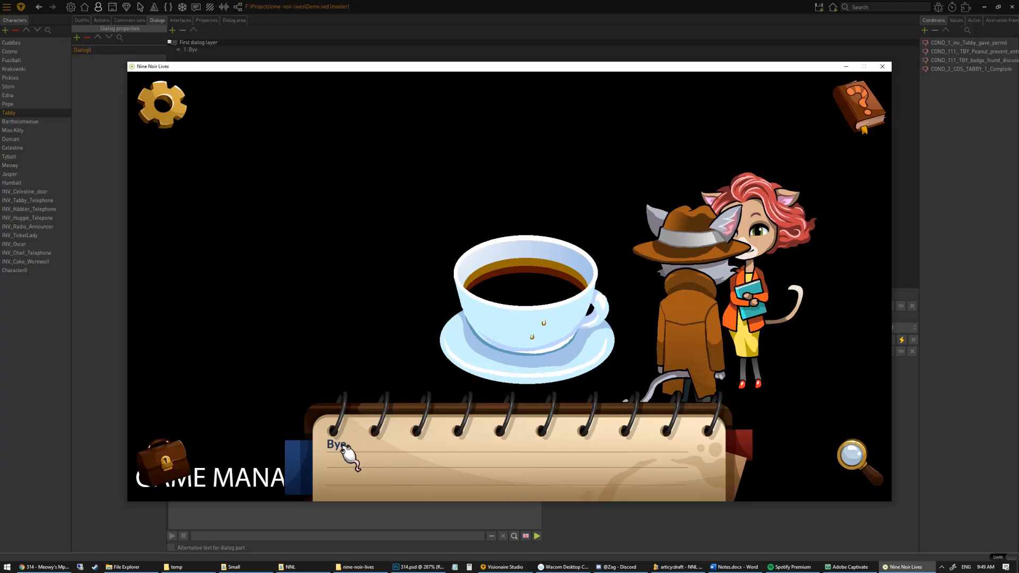
left_click(340, 446)
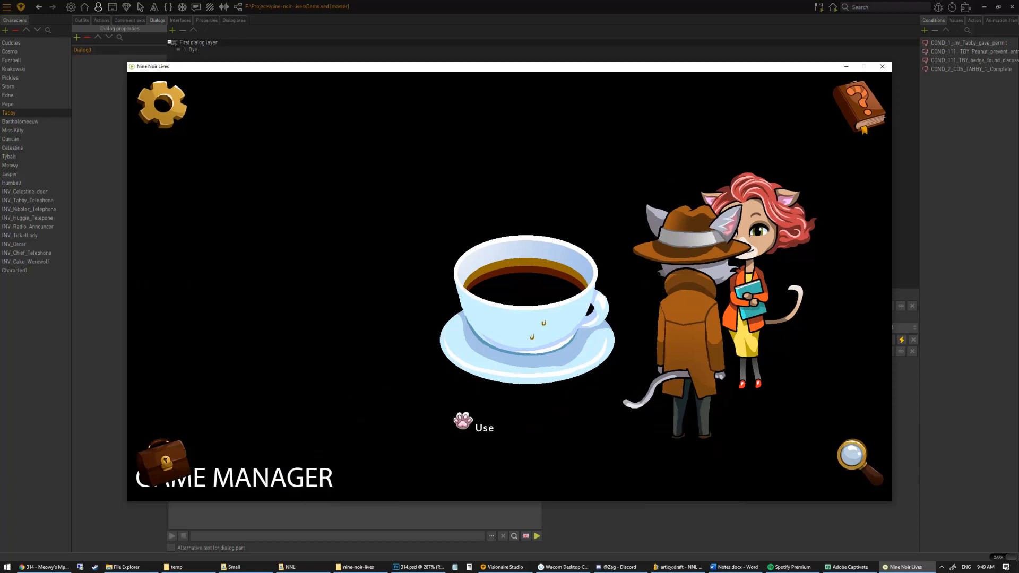
left_click(882, 66)
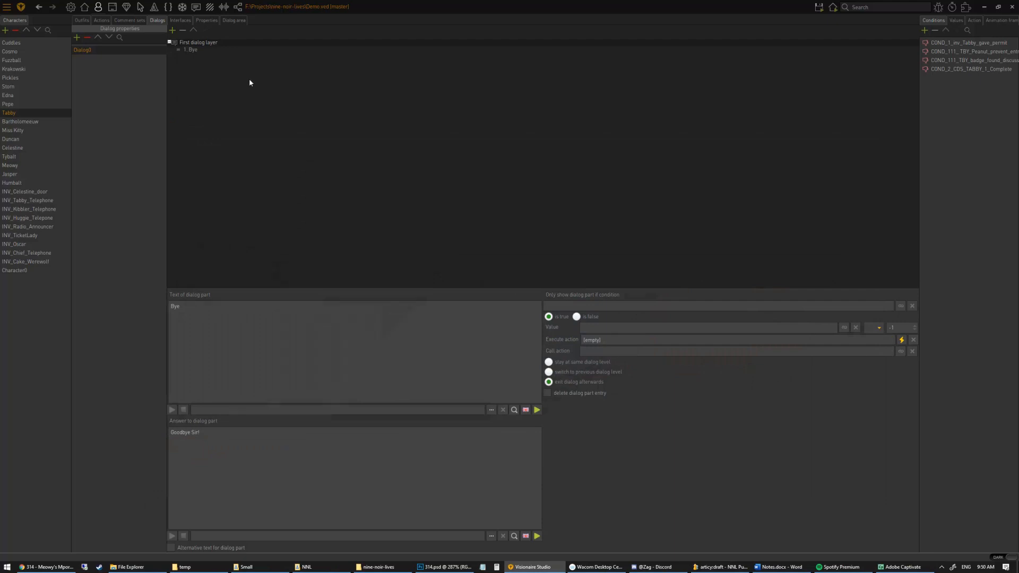
- Add the dialog part "Hey, I don't drink a lot of coffee" above "Bye", answered "You do sir" and with its entry deleted after use
left_click(172, 30)
left_click(196, 57)
left_click(193, 31)
left_click(183, 32)
left_click(201, 49)
left_click(172, 31)
left_click(184, 30)
left_click(172, 32)
left_click(195, 30)
type("Hey, I don't drink")
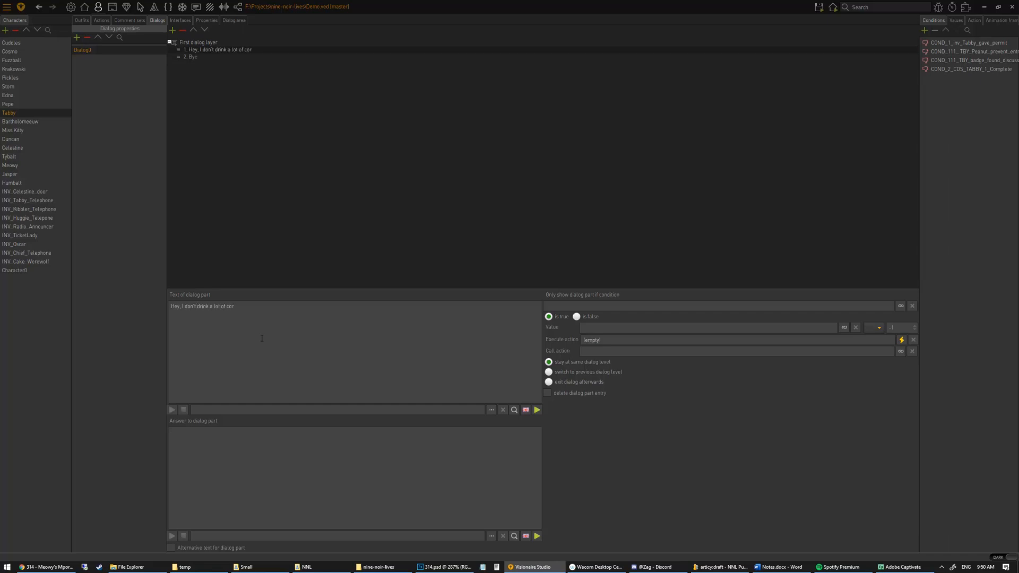
type(" a lot of cofeee")
type("You do sir")
- Run the game, talk to Tabby, choose the coffee line and "Bye" to test them, and close the game
left_click(818, 8)
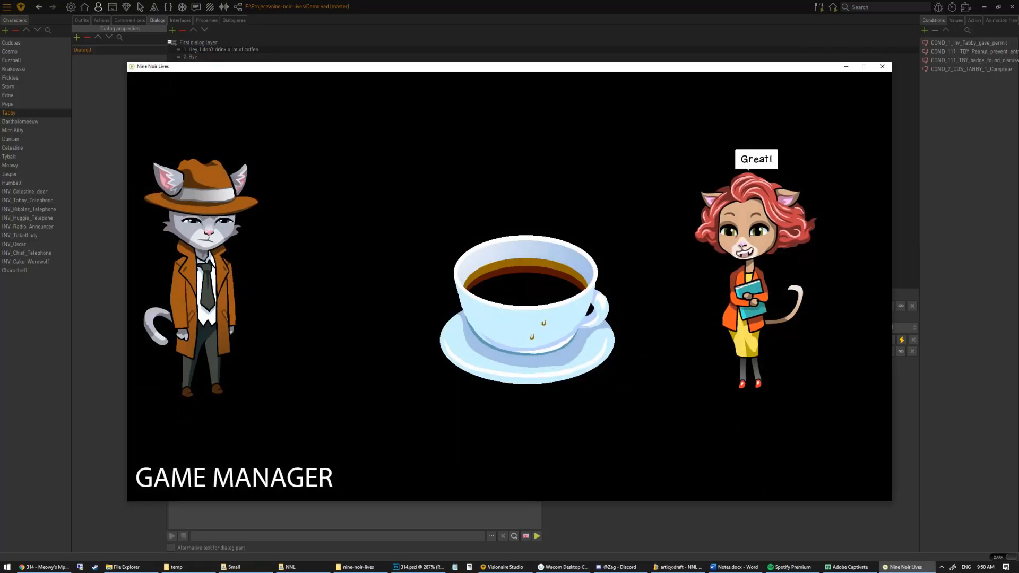
left_click(743, 245)
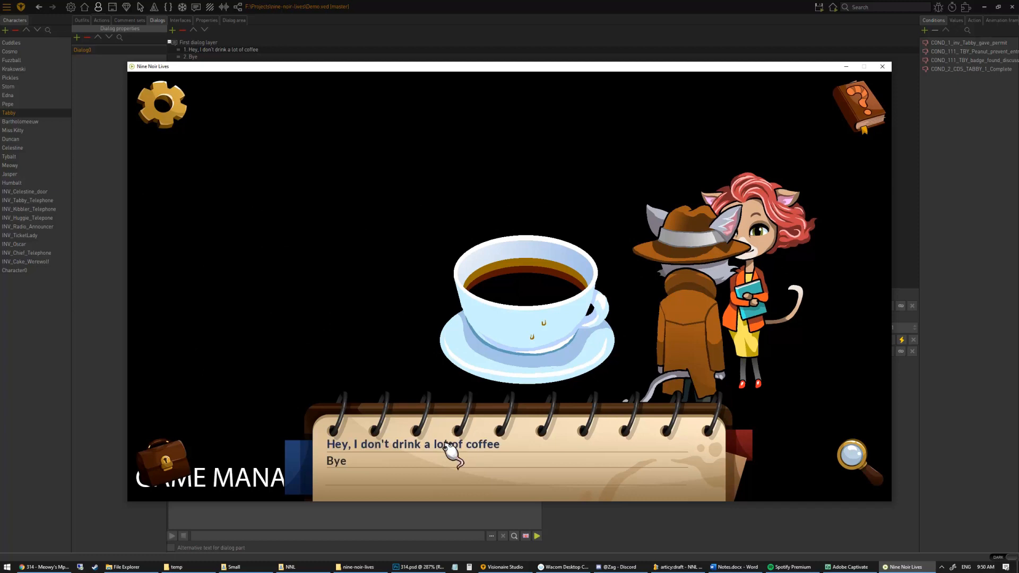
left_click(456, 439)
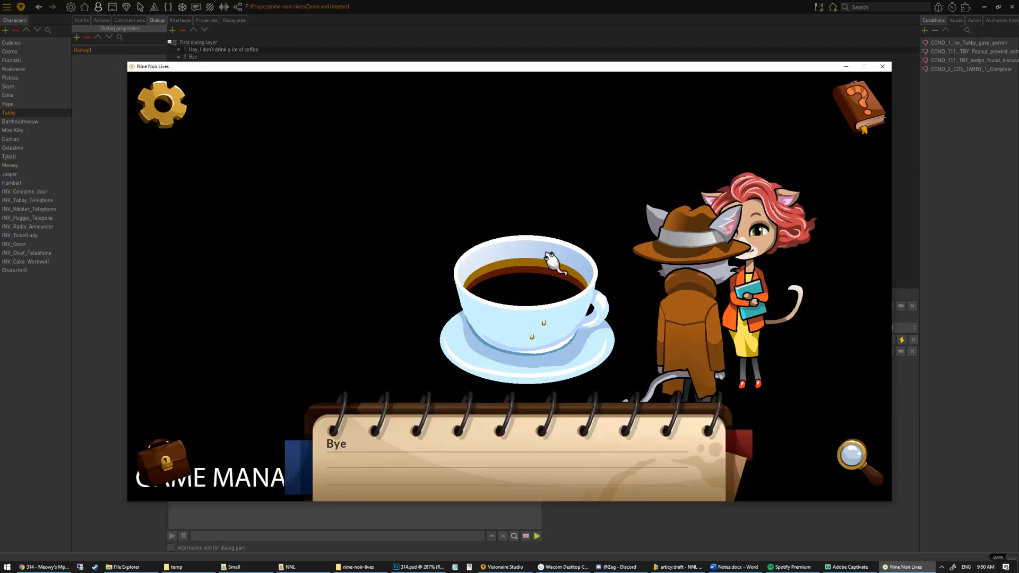
left_click(340, 456)
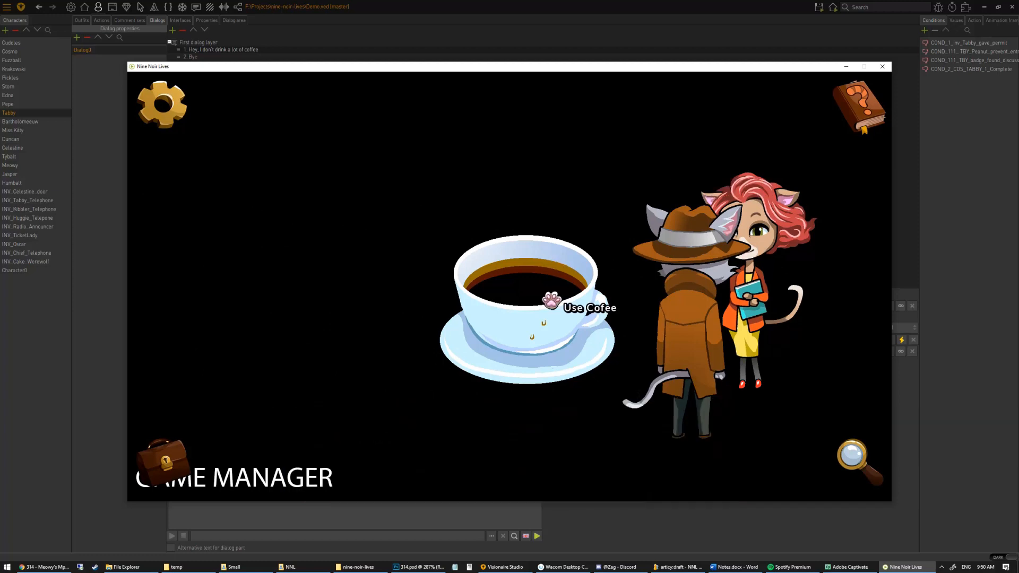
left_click(882, 66)
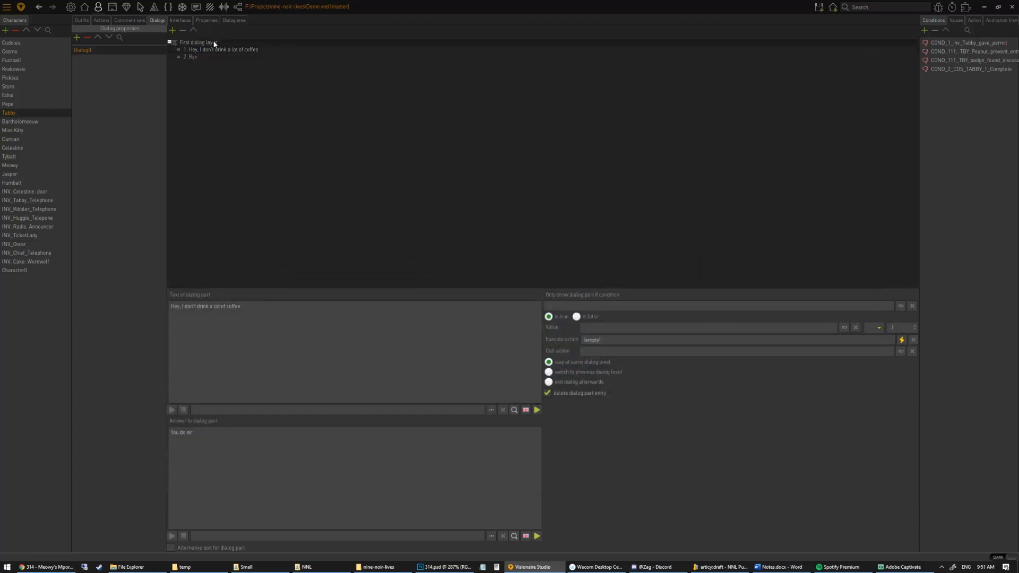
- Add a second dialog part "Prove it!" above "Bye" with the answer "Ok, Sir!"
left_click(173, 31)
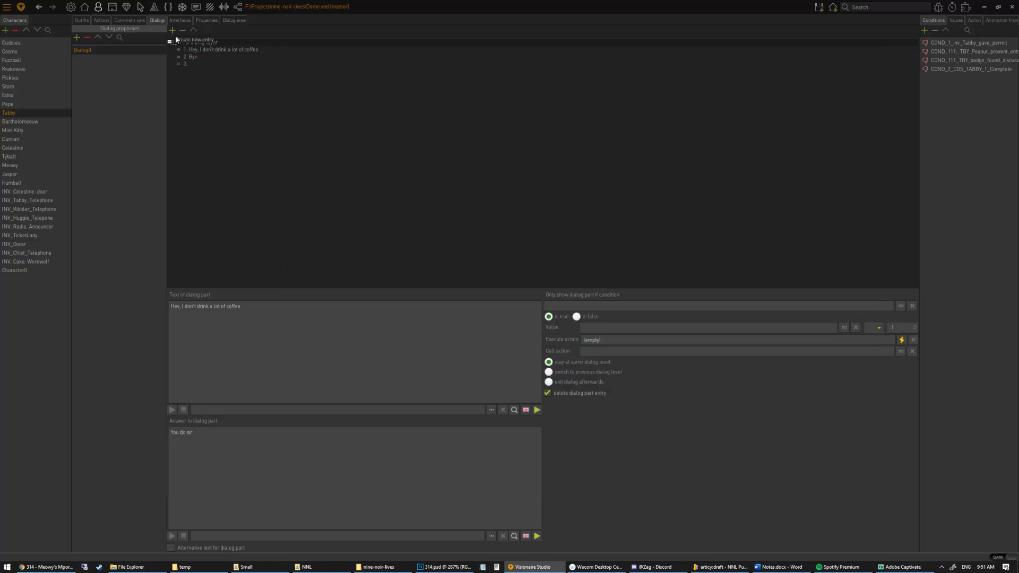
left_click(201, 65)
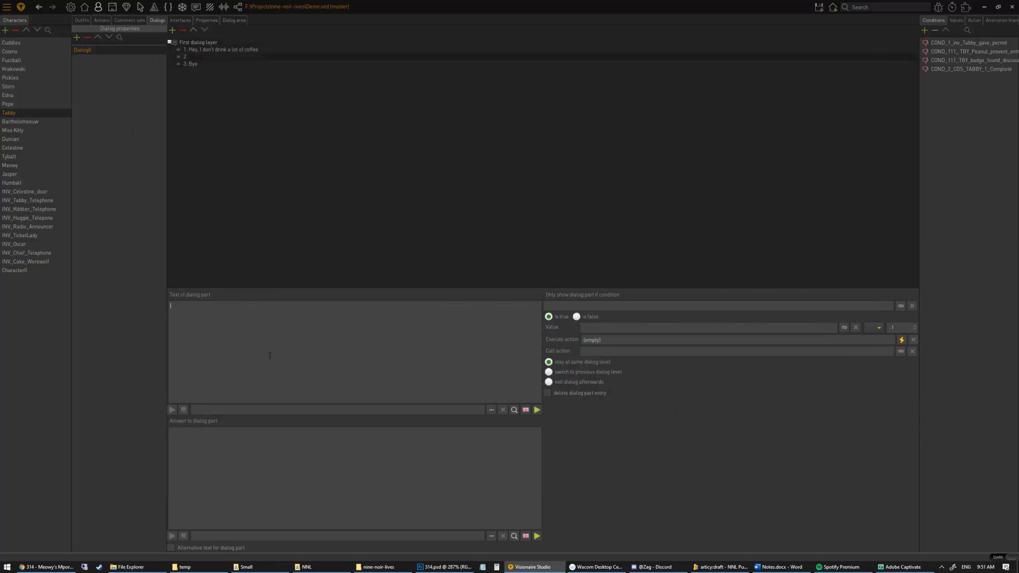
type("Prove it!")
- Run the game, talk to Tabby to check the order of her dialog options, and close the game
left_click(819, 7)
left_click(843, 36)
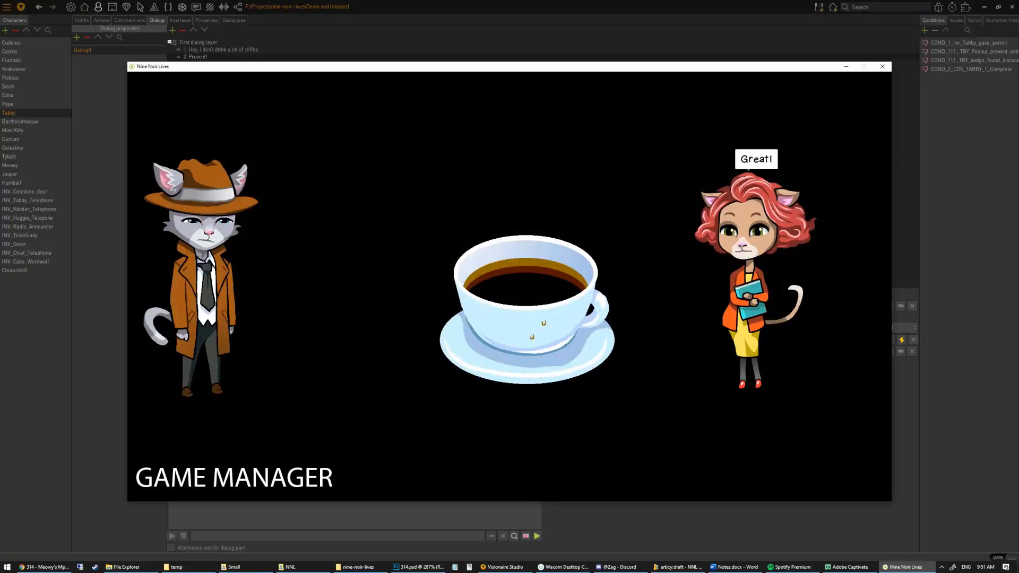
left_click(742, 244)
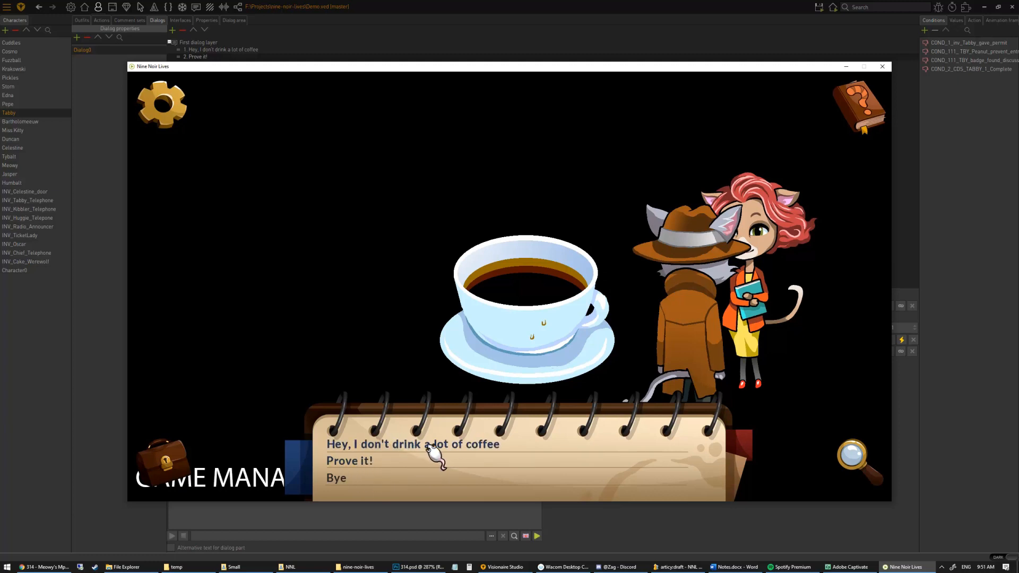
left_click(882, 67)
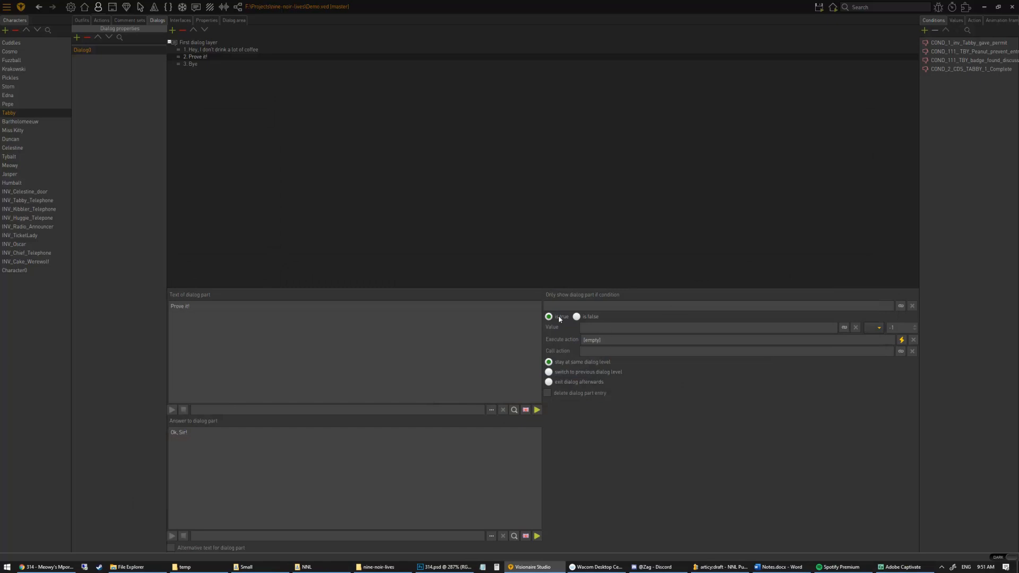
- Delete all existing conditions of the Tabby character
left_click(954, 44)
left_click(934, 30)
left_click(935, 31)
left_click(935, 30)
left_click(935, 31)
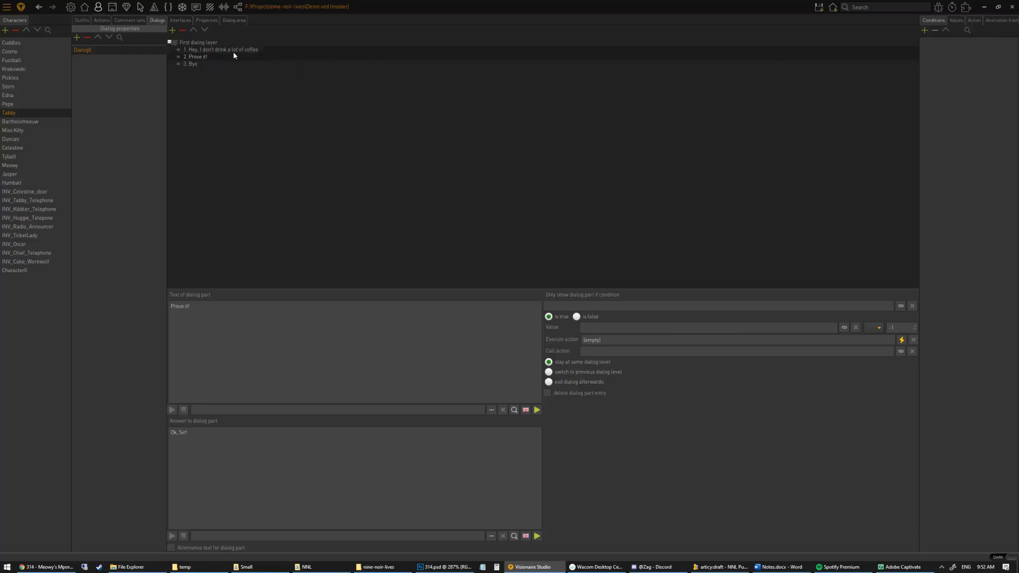
- Review the coffee and "Prove it!" dialog parts and delete all of Tabby's existing values
left_click(208, 50)
left_click(225, 56)
left_click(956, 20)
left_click(937, 42)
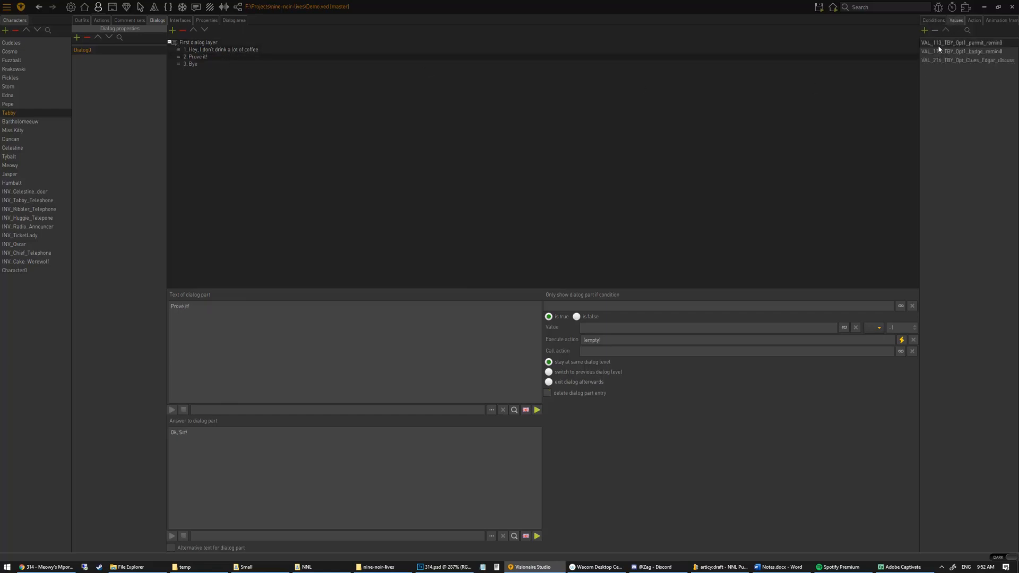
left_click(935, 30)
left_click(935, 30)
left_click(935, 31)
- Create a Tabby value named VAL_Coffee_Question with an initial value of 0
left_click(925, 30)
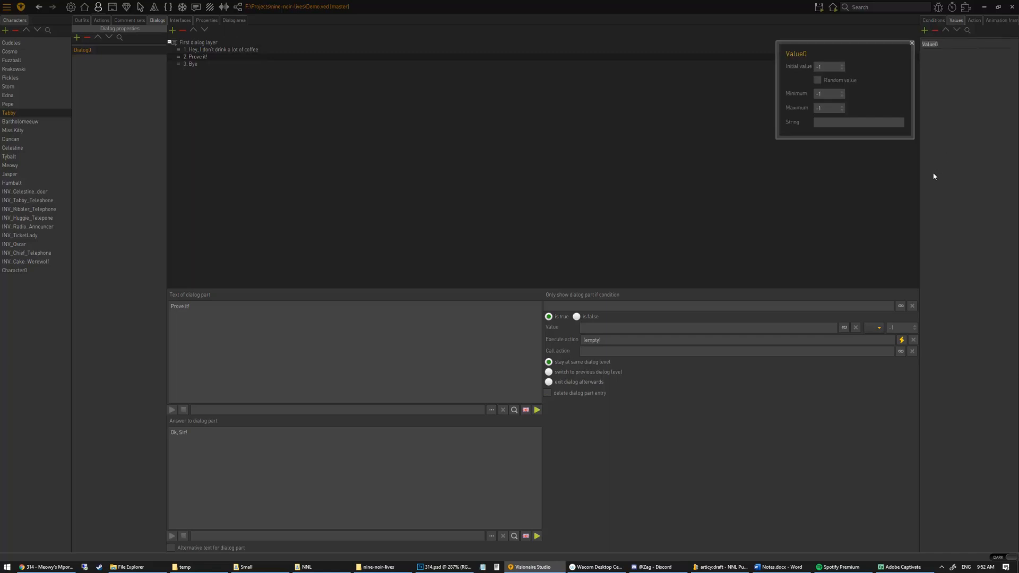
type("VA")
type("L_d")
type("offee_Question")
key("Return")
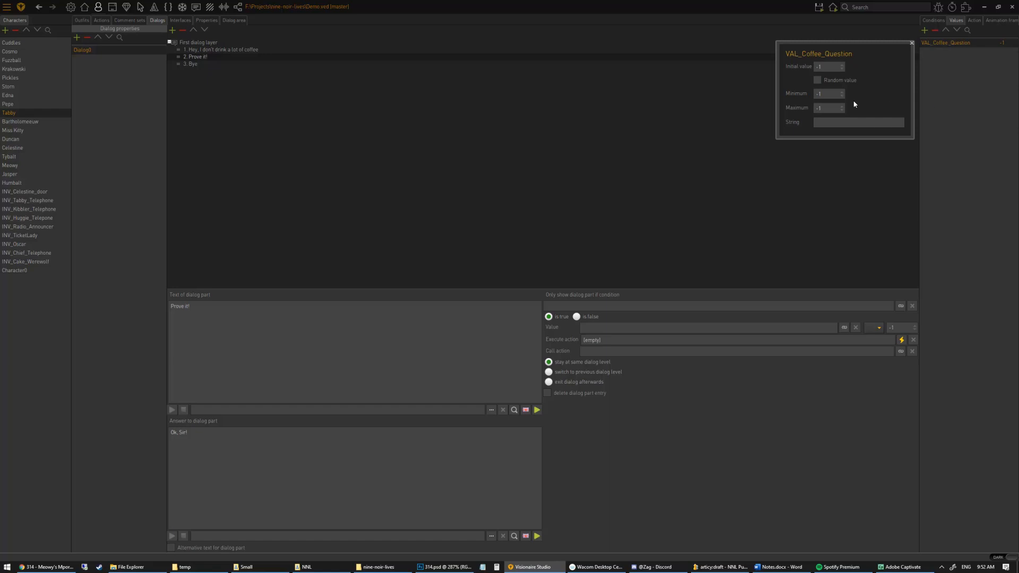
type("0")
left_click(950, 108)
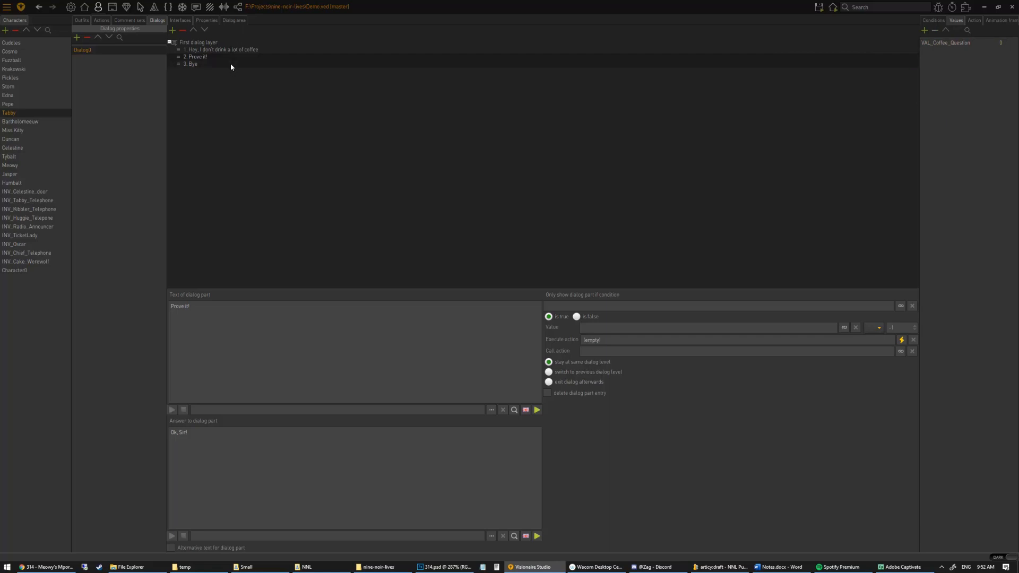
- Rename Tabby's coffee value to VAL_Coffee_Question_0Not_1FirstQuestion and widen the values area to fit the full name
left_click(970, 44)
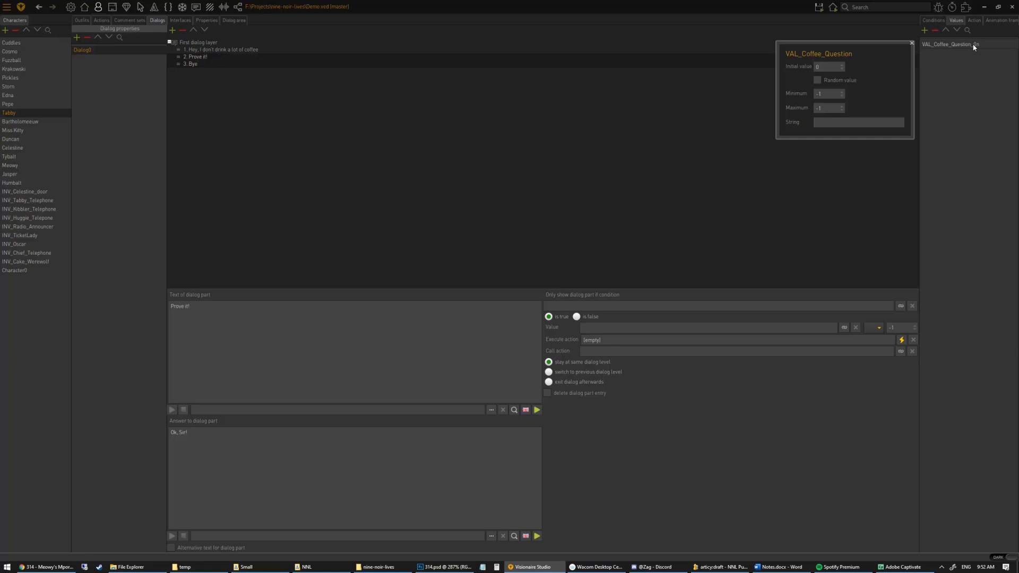
key("BackSpace")
key("BackSpace")
key("BackSpace")
type("Not_1FirstQuestion")
key("Return")
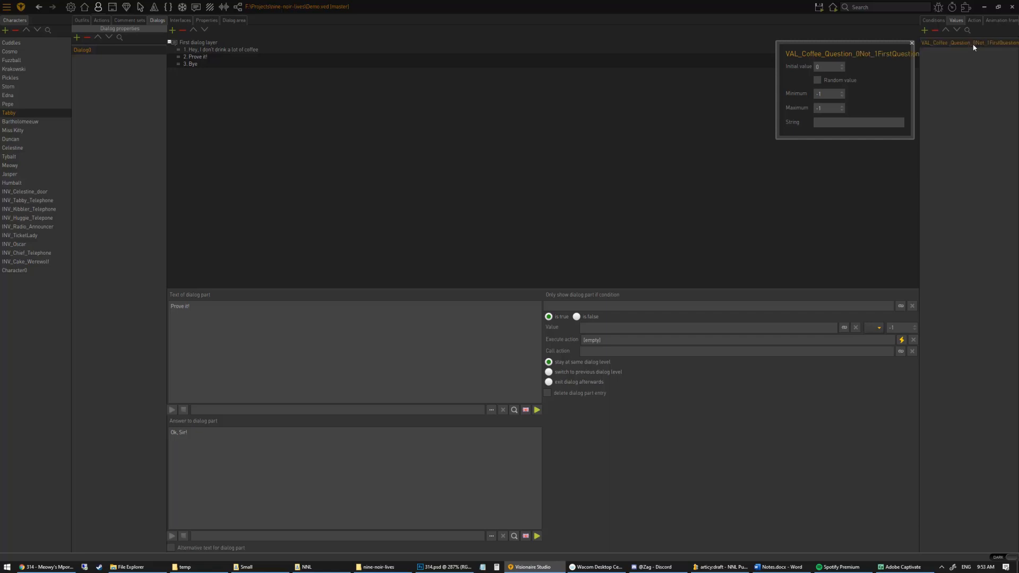
left_click(912, 43)
left_click_drag(921, 63, 852, 71)
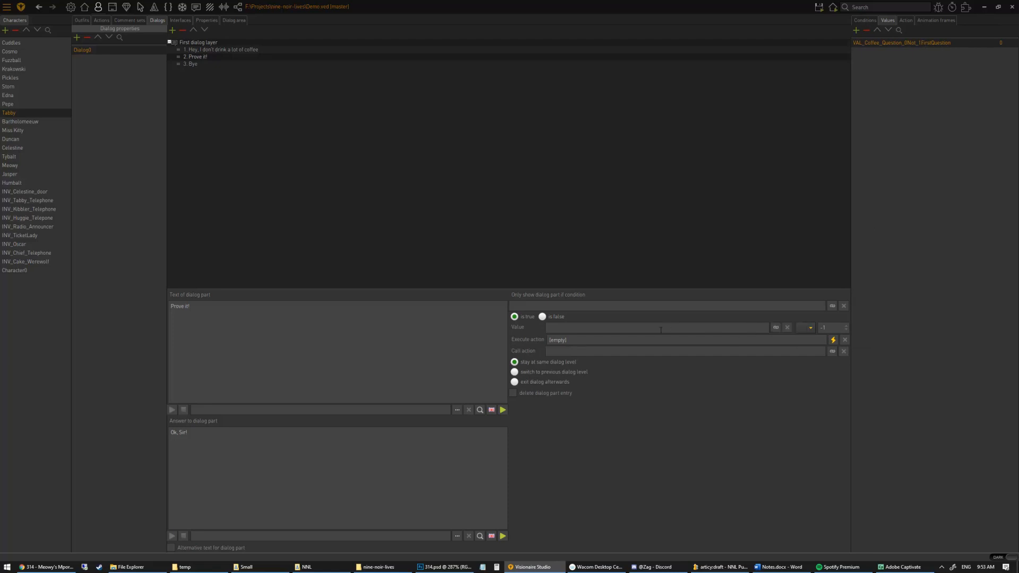
- Make the "Prove it!" dialog part show only if VAL_Coffee_Question_0Not_1FirstQuestion = 1
left_click(776, 328)
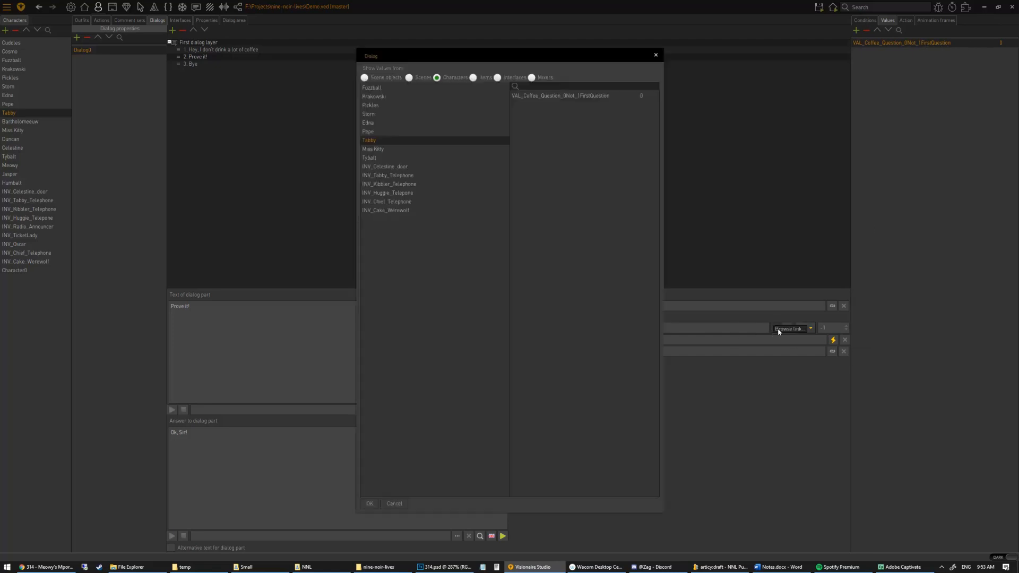
double_click(591, 93)
left_click(809, 331)
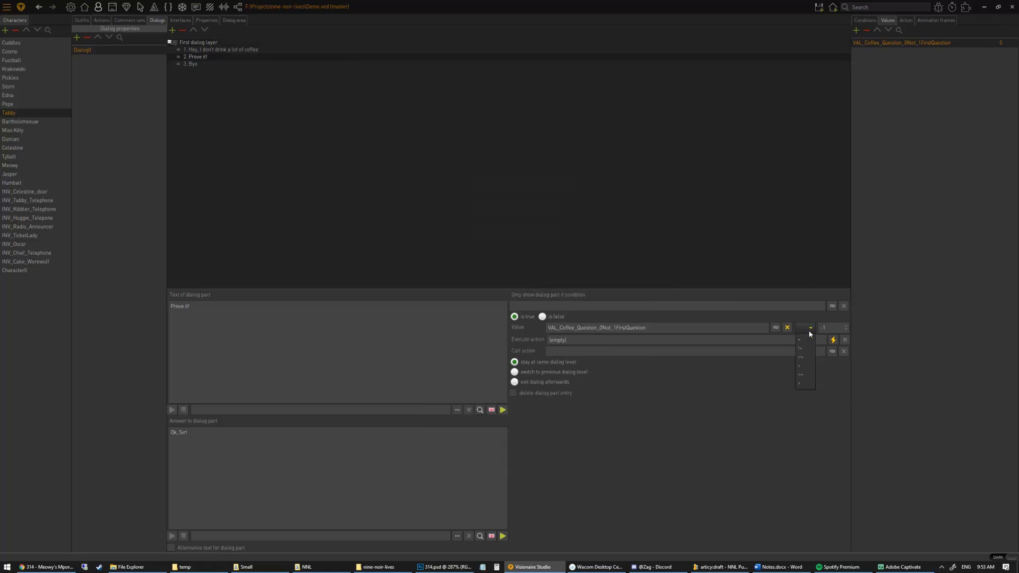
left_click(810, 338)
left_click(844, 331)
- Run the game, talk to Tabby, look up the coffee value in the debug console with the filter "cof", and close the game
left_click(833, 7)
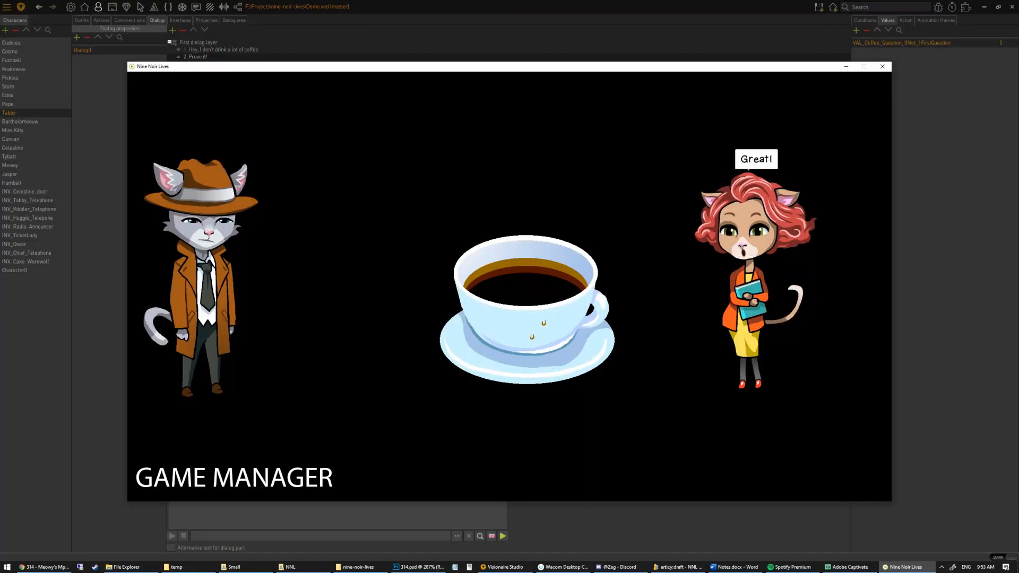
left_click(745, 225)
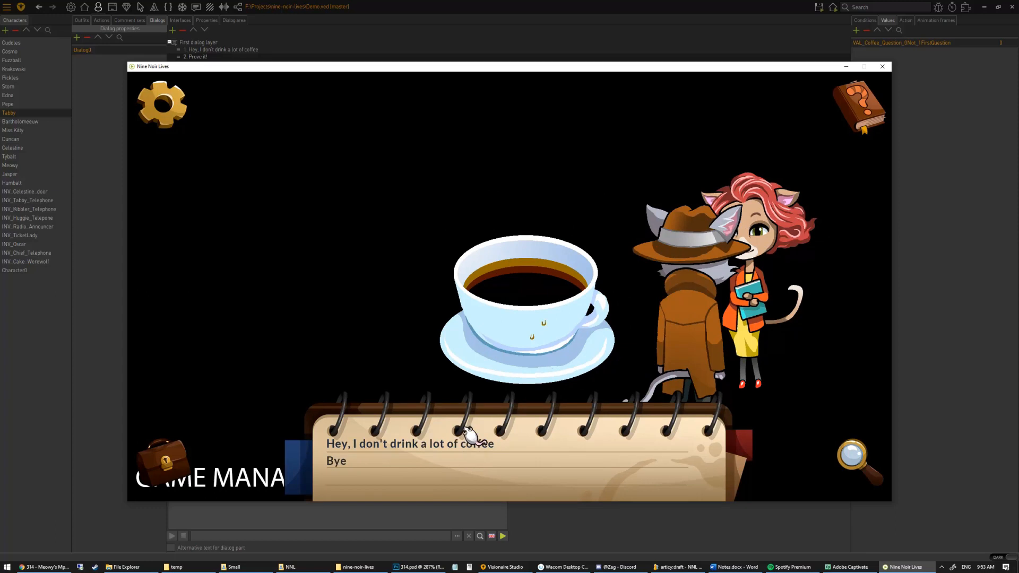
key("Tab")
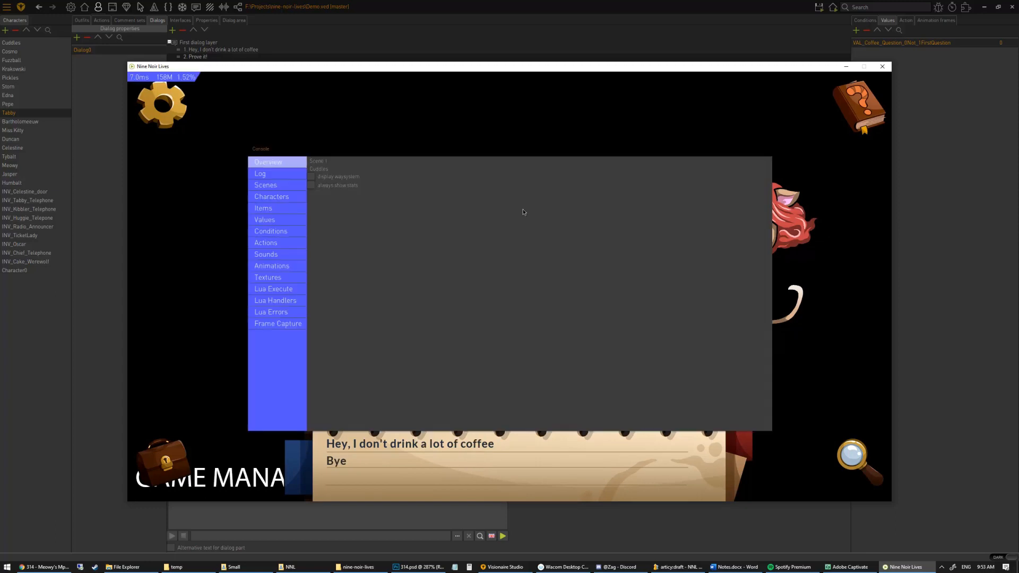
left_click(267, 224)
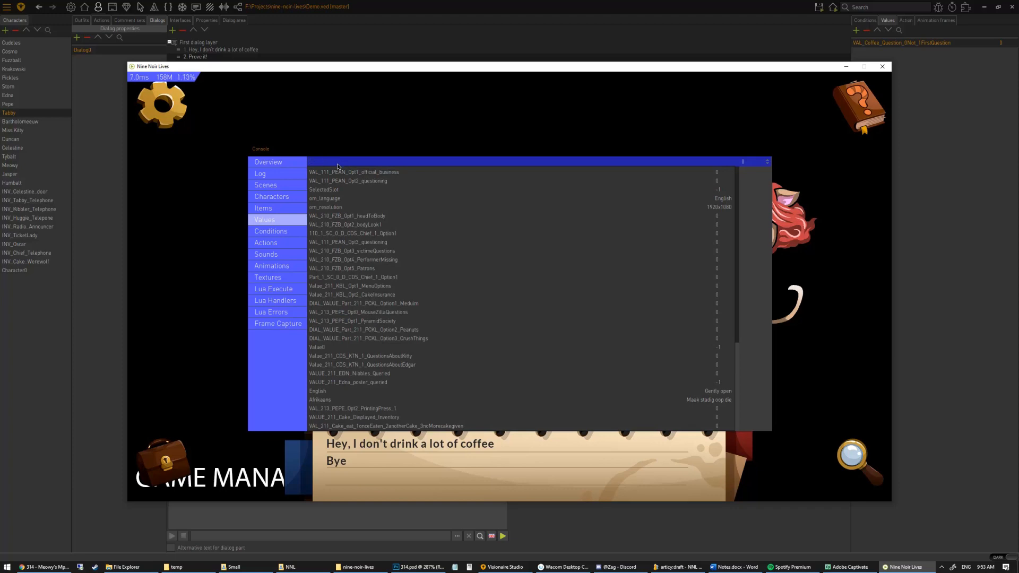
type("co")
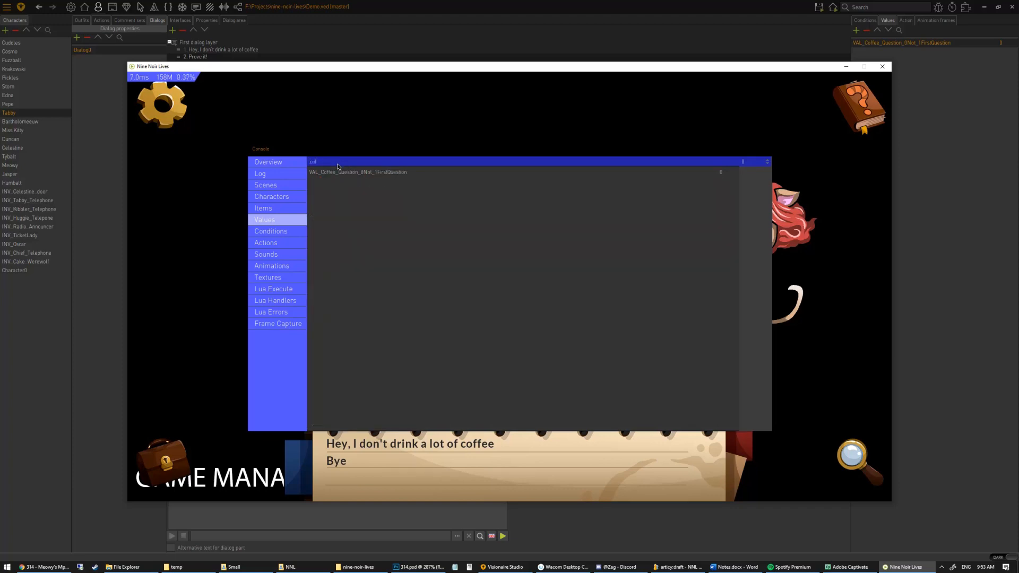
type("f")
left_click_drag(339, 154, 253, 116)
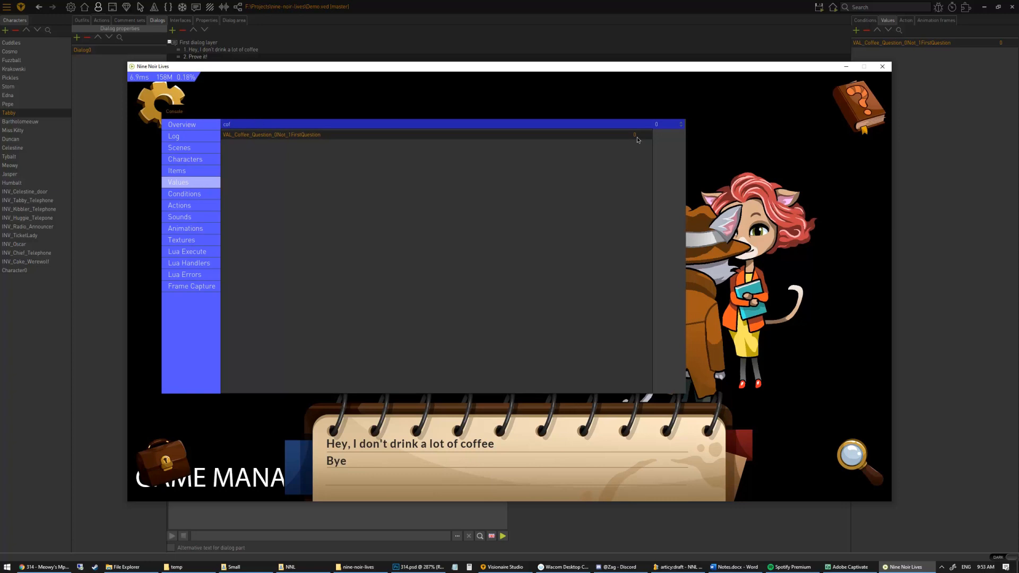
key("Tab")
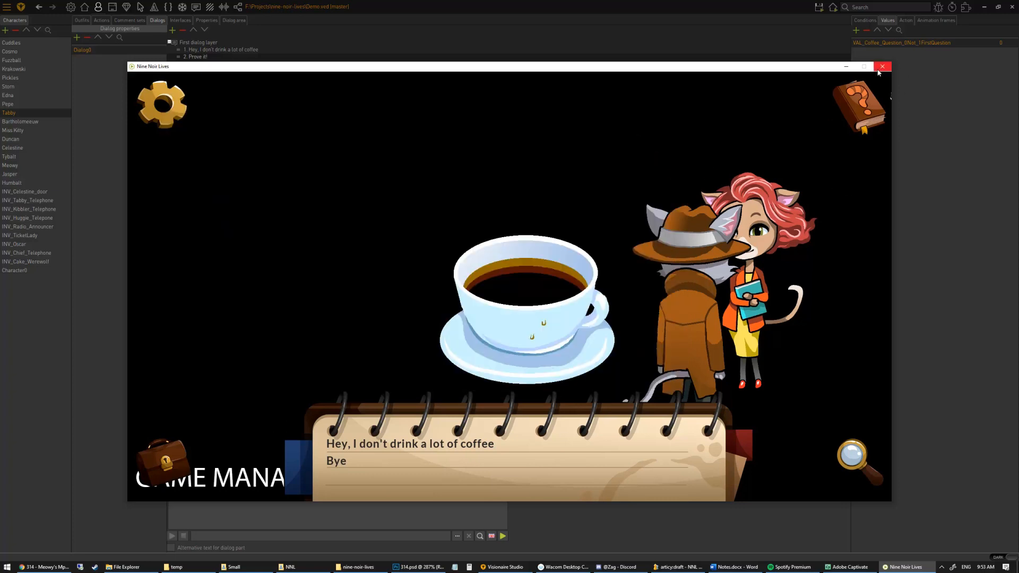
left_click(883, 68)
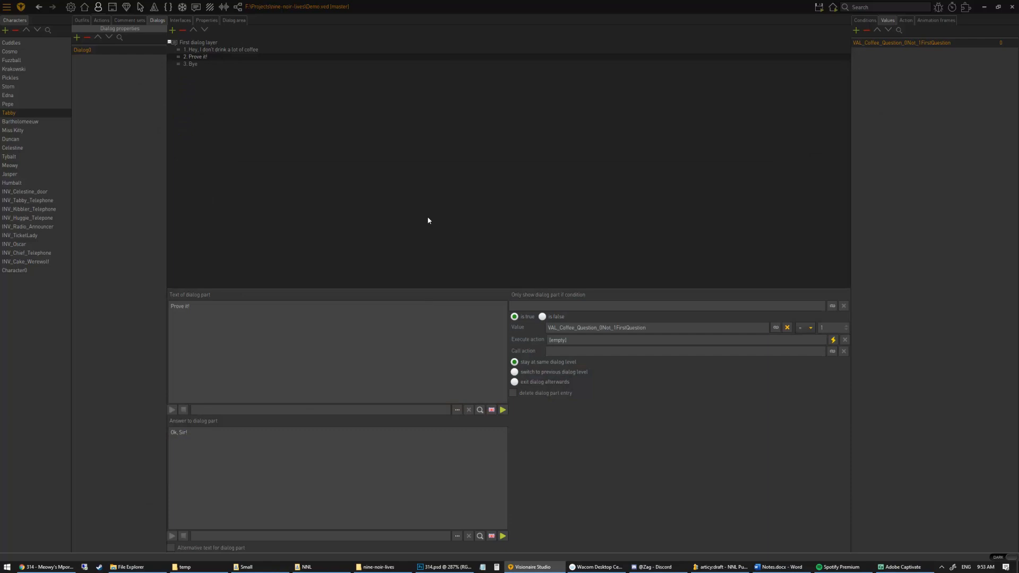
- Add a Set value action part to the execute action of the "Hey, I don't drink a lot of coffee" dialog part
left_click(277, 50)
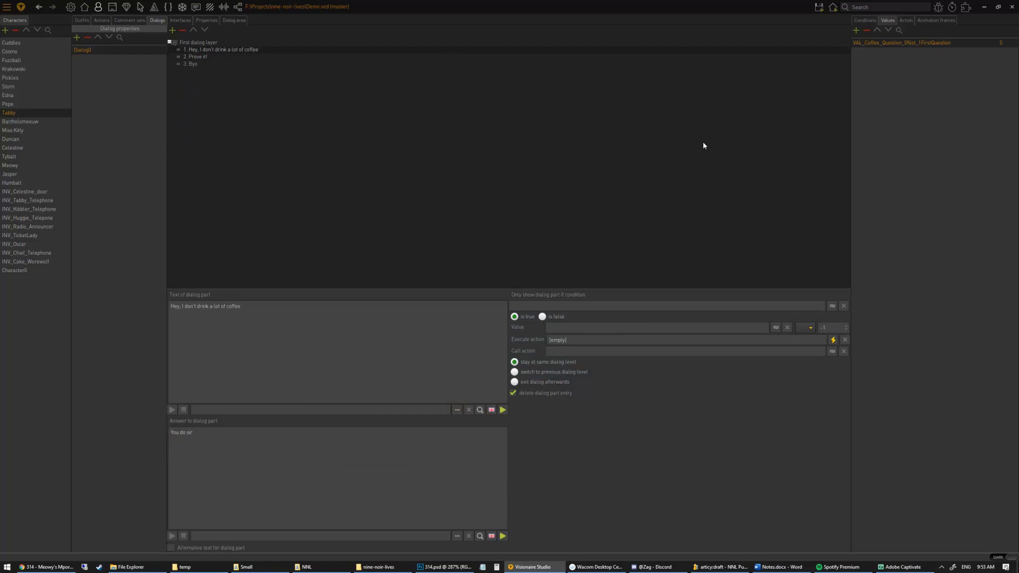
left_click(834, 340)
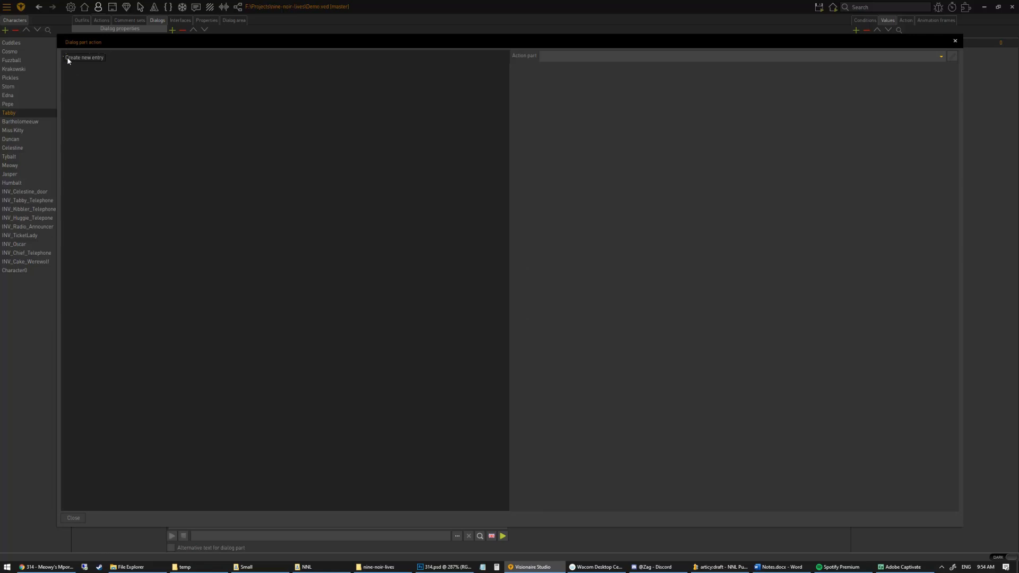
left_click(67, 56)
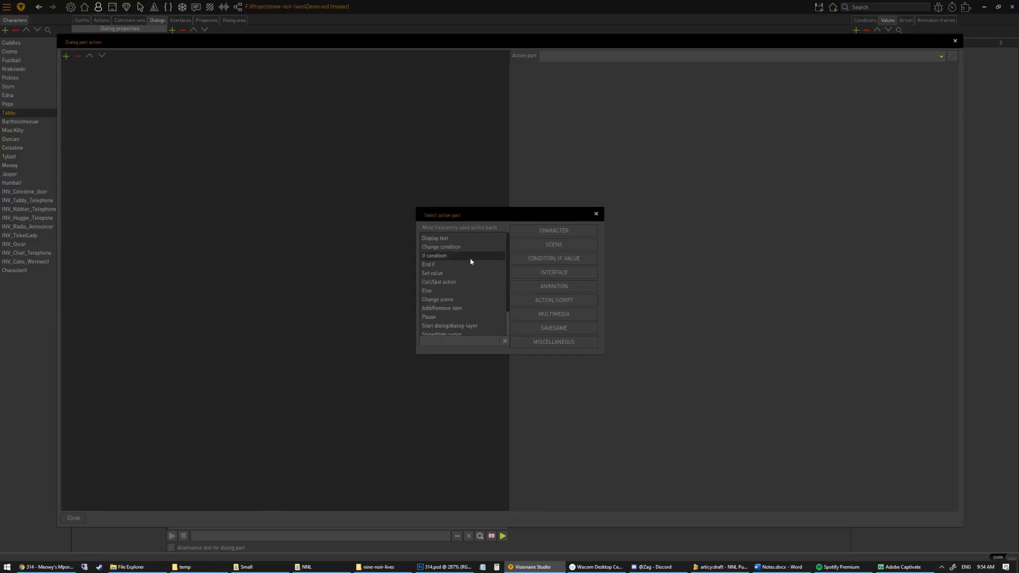
type("val")
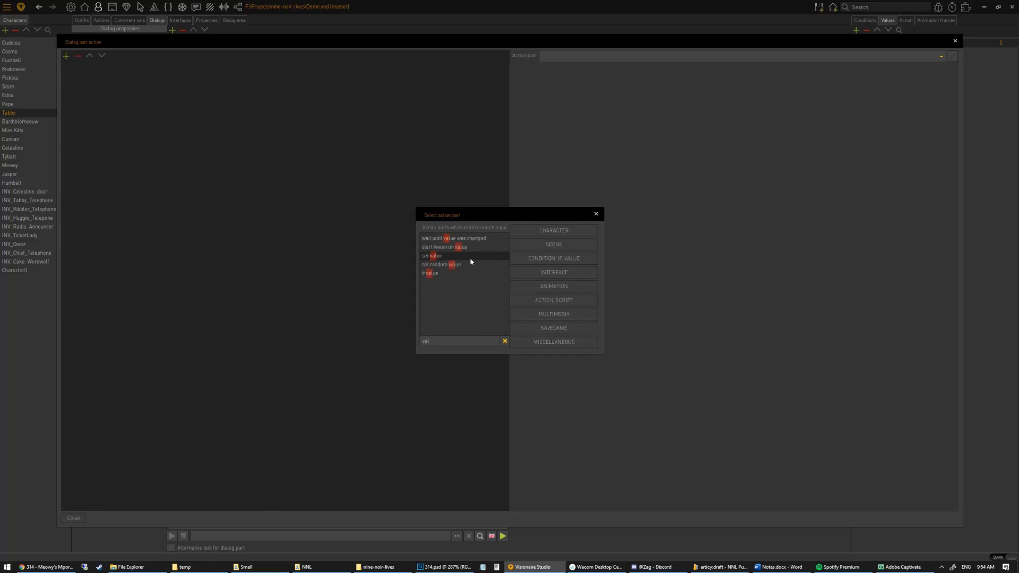
double_click(476, 257)
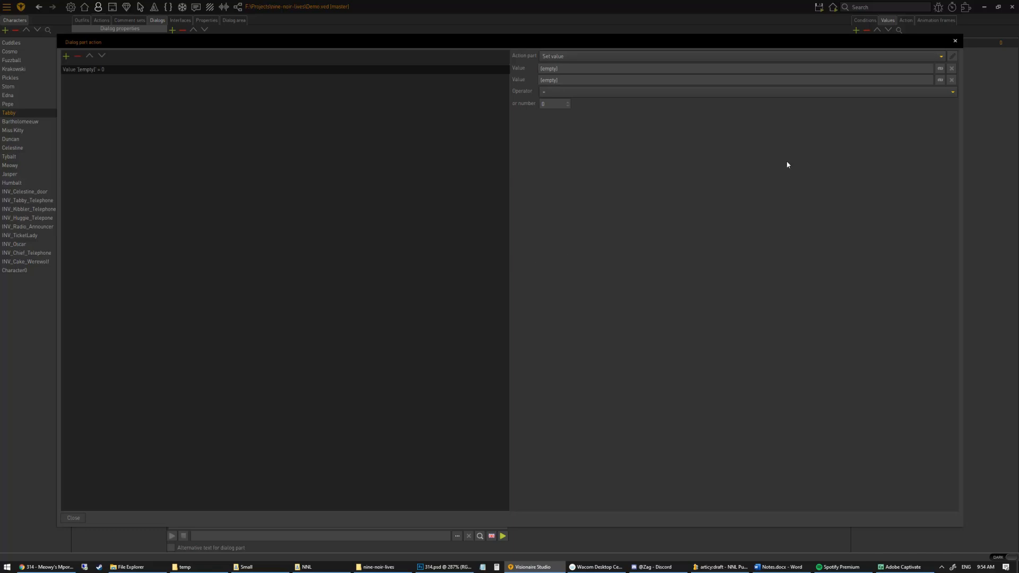
- Make the coffee line's action add 1 to VAL_Coffee_Question_0Not_1FirstQuestion and close the action editor
left_click(941, 69)
double_click(571, 97)
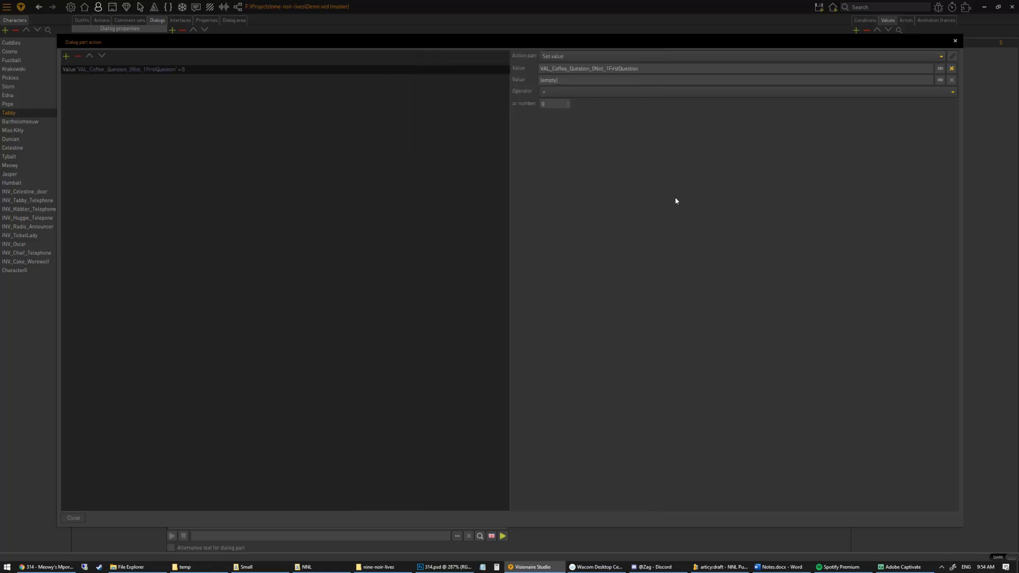
left_click(582, 94)
left_click(564, 113)
left_click_drag(578, 38, 512, 150)
left_click_drag(448, 154, 176, 74)
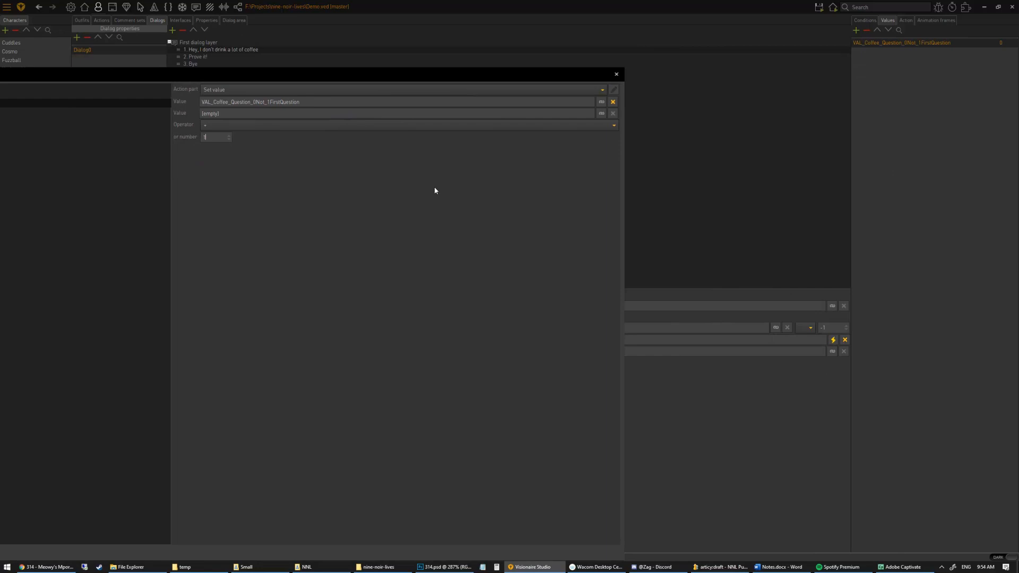
left_click_drag(317, 80, 504, 71)
left_click_drag(140, 59, 253, 73)
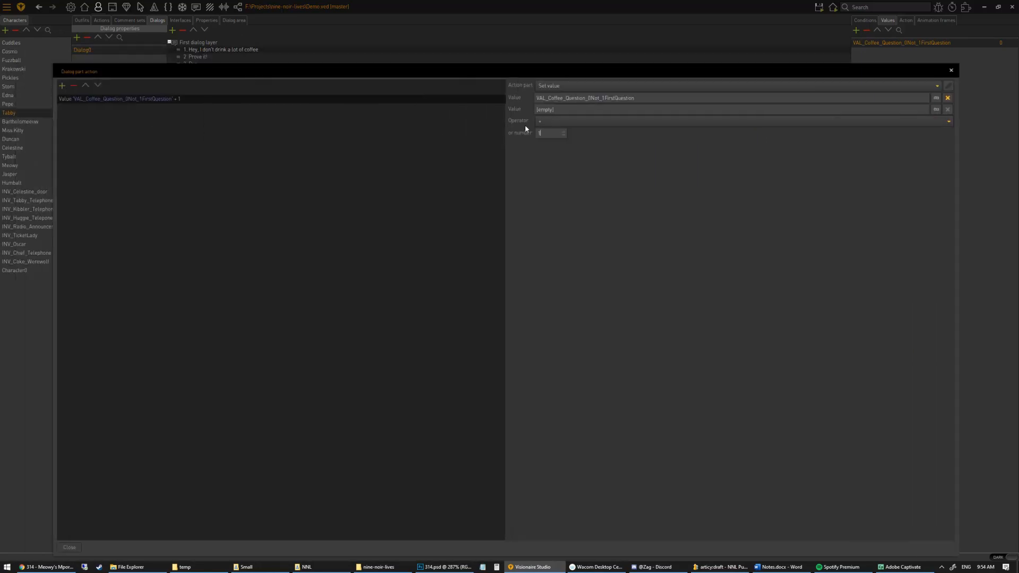
left_click_drag(676, 73, 610, 65)
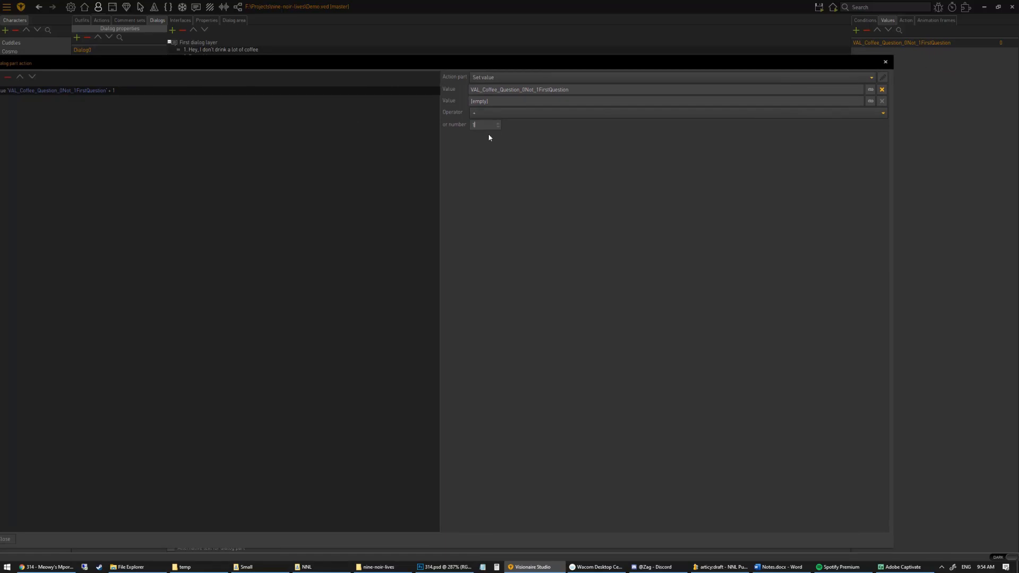
left_click_drag(219, 64, 377, 54)
left_click(121, 534)
- Save and run the game, talk to Tabby, choose the coffee line and "Prove it!", and close the game
left_click(229, 56)
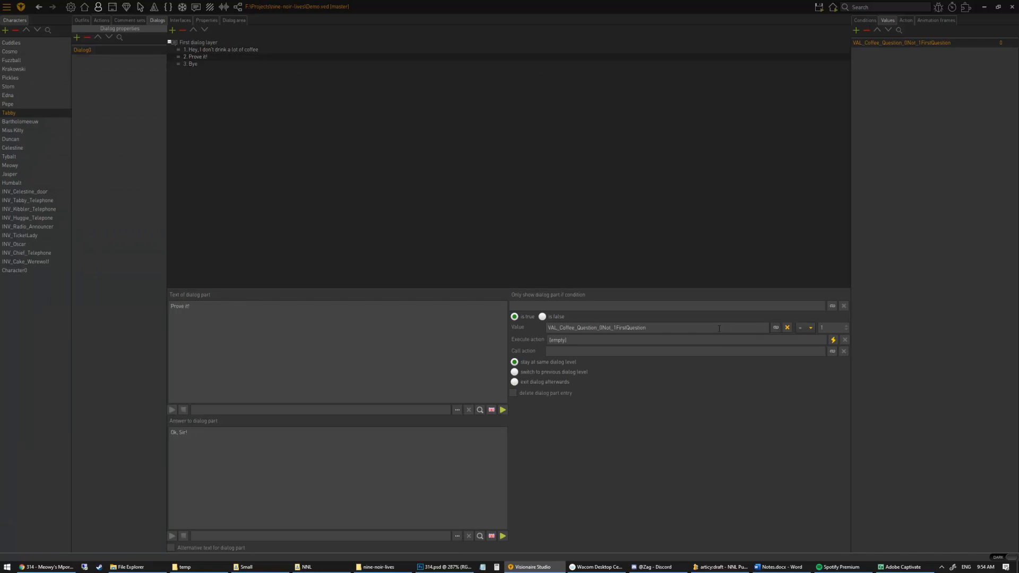
mouse_move(821, 8)
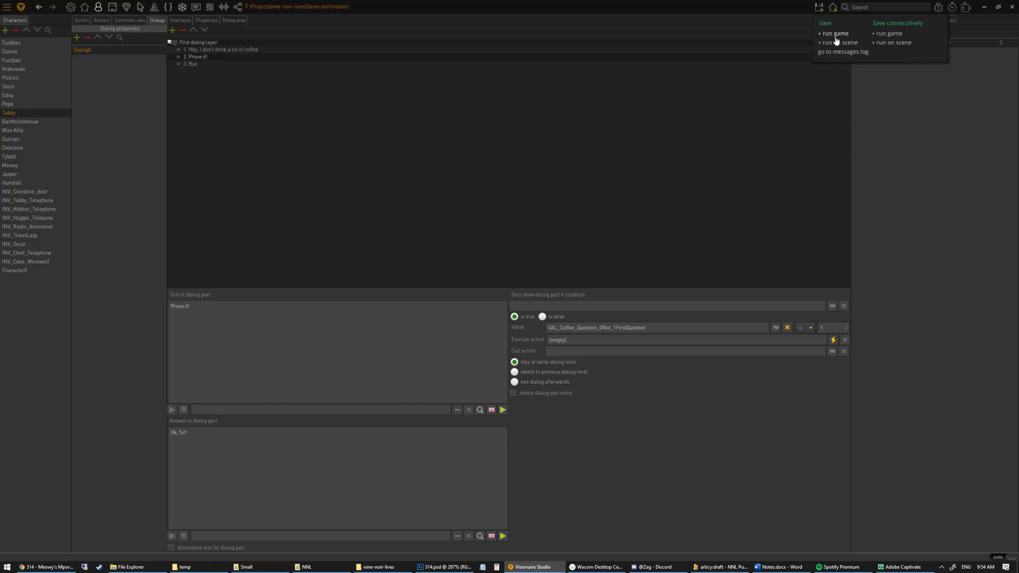
left_click(836, 39)
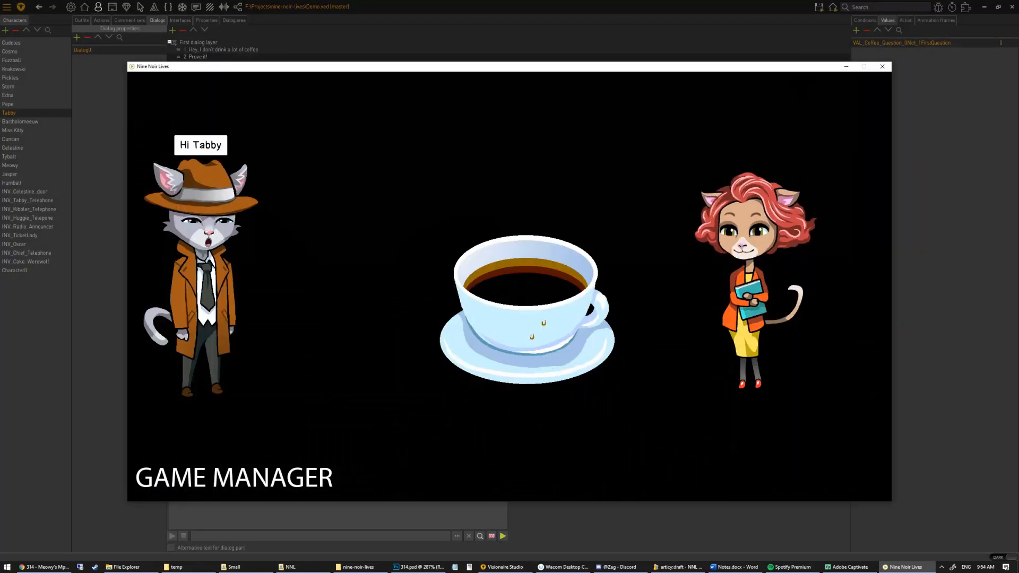
left_click(751, 268)
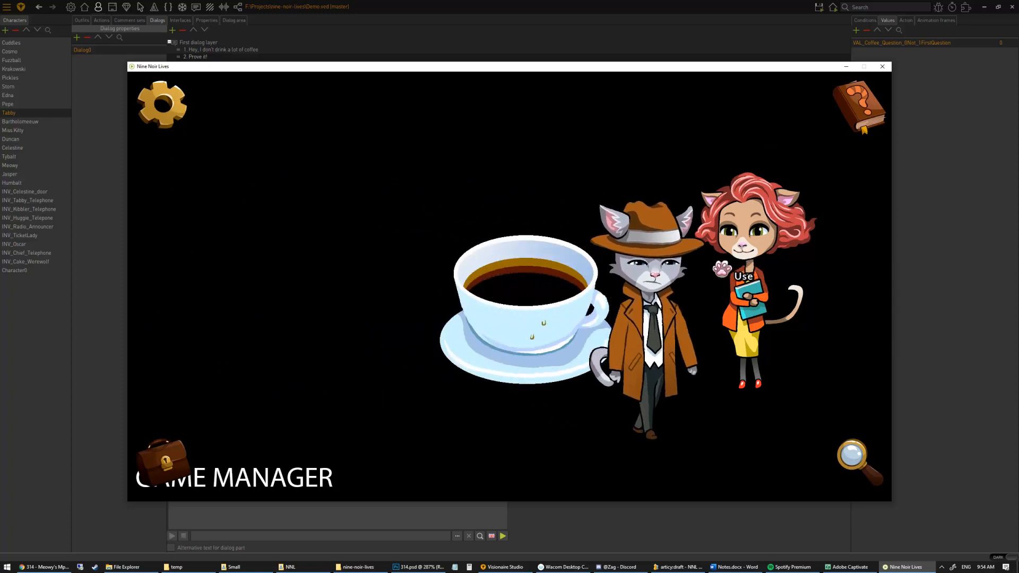
left_click(428, 444)
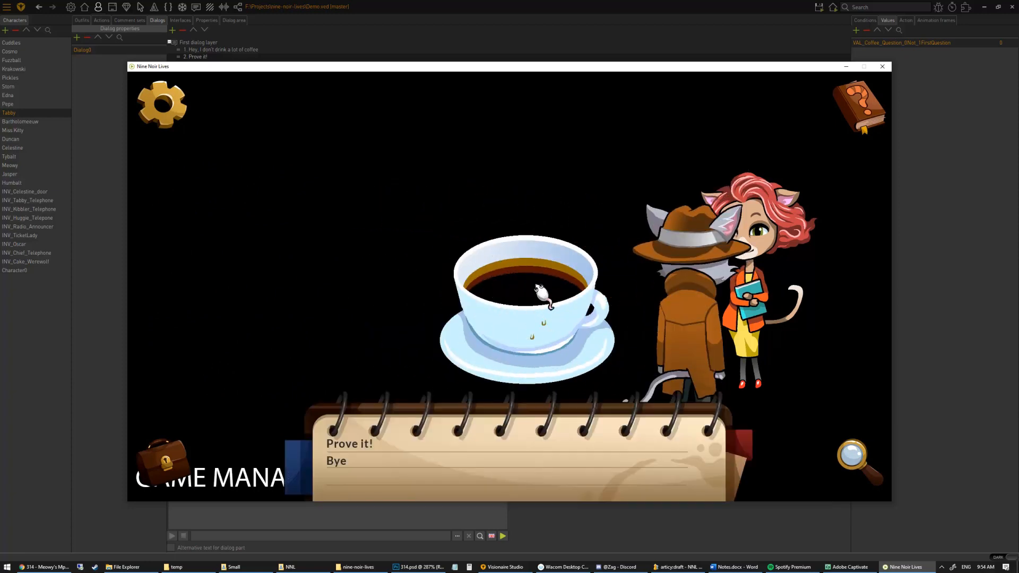
left_click(368, 450)
left_click(883, 68)
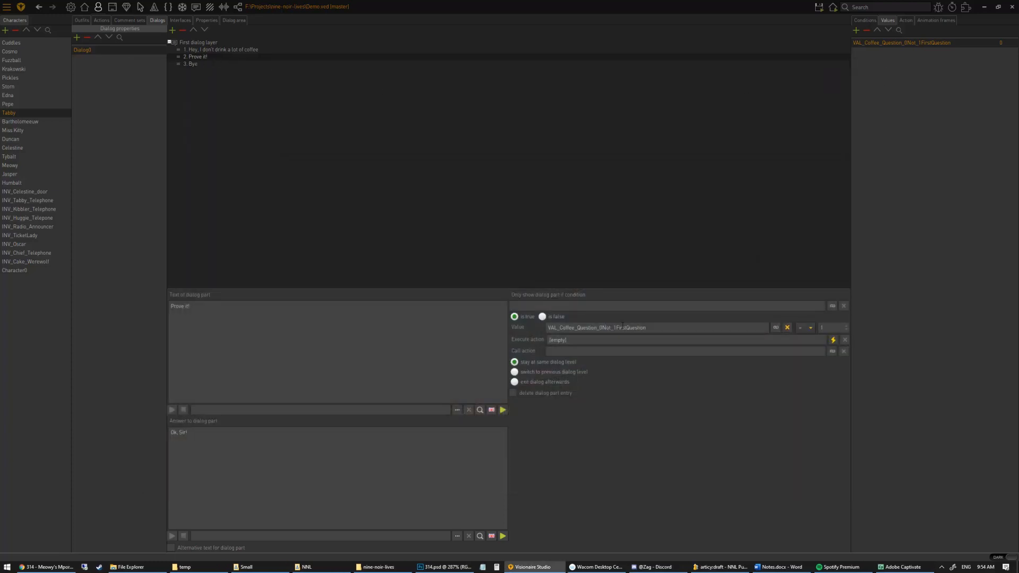
- Have "Prove it!" delete its dialog entry after use, and add "Coffee is the best even if i drink too much!" above "Bye" with the answer "Ok!"
left_click(529, 394)
left_click(216, 43)
left_click(172, 30)
left_click(193, 30)
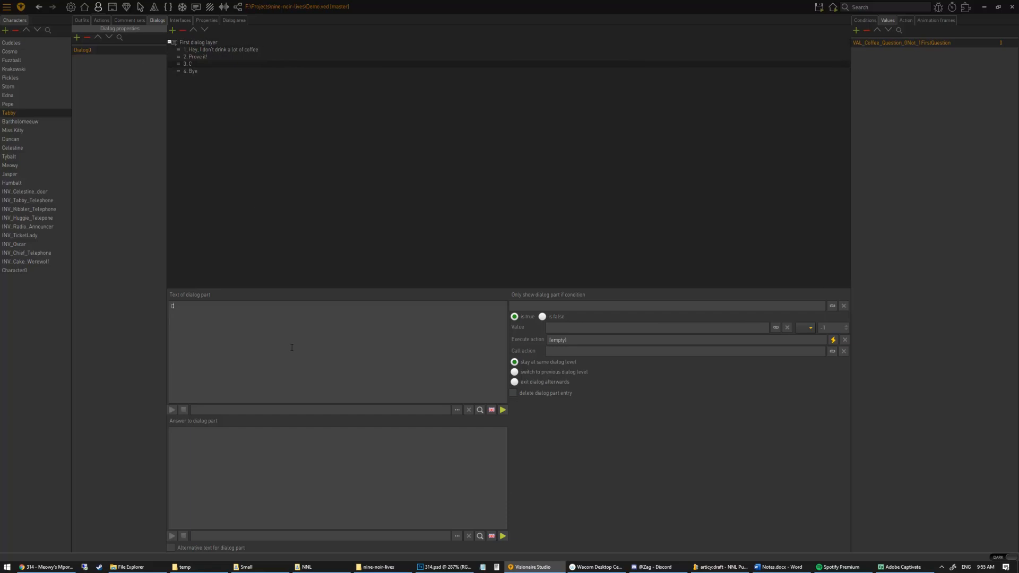
type("s the best even if i drink too much!")
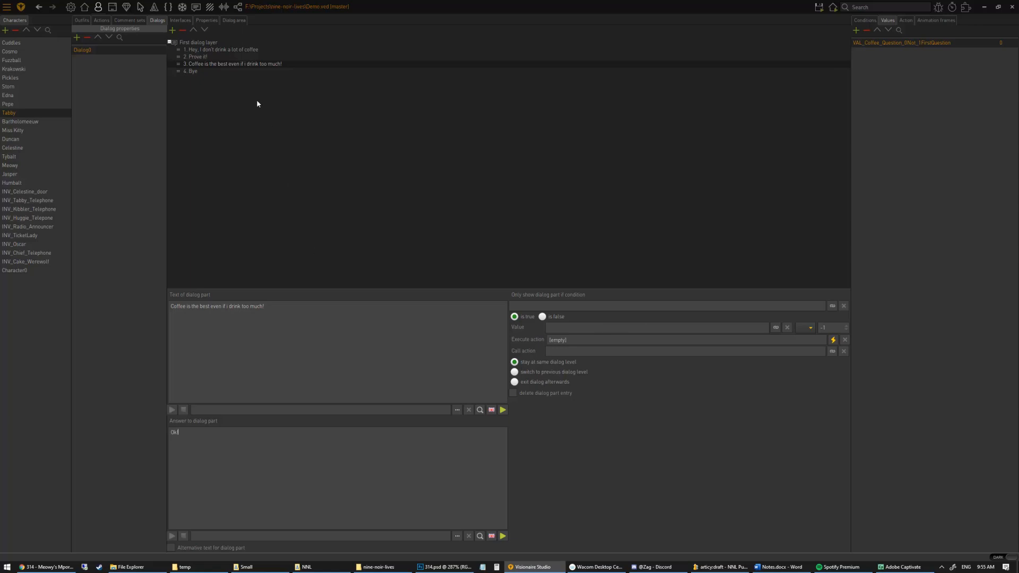
left_click(241, 51)
left_click(232, 57)
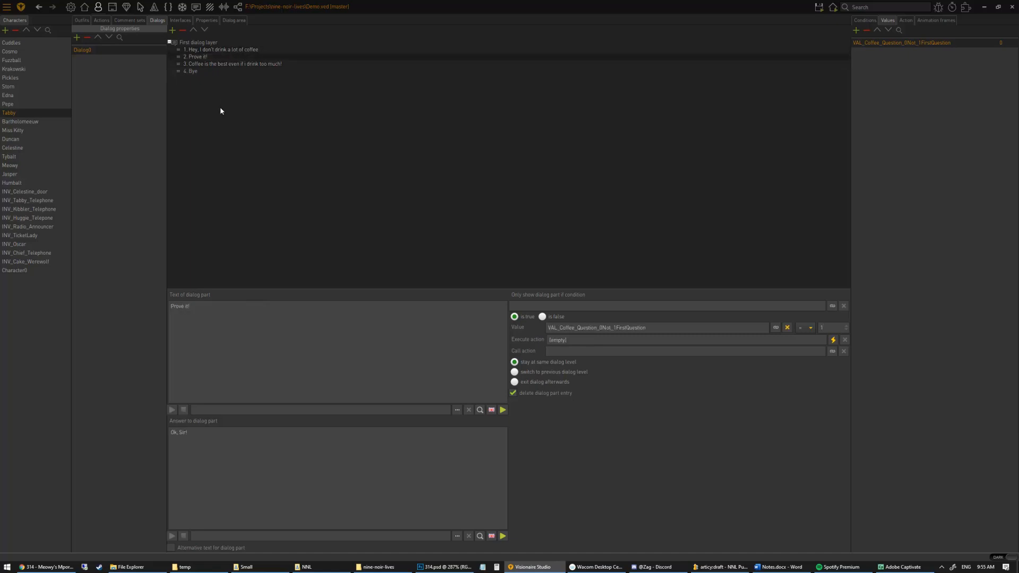
- Rename the coffee value to VAL_Coffee_Question_0Not_1FirstQuestion_2SecondQ and show "Coffee is the best even if i drink too much!" only if it equals 2
left_click(244, 65)
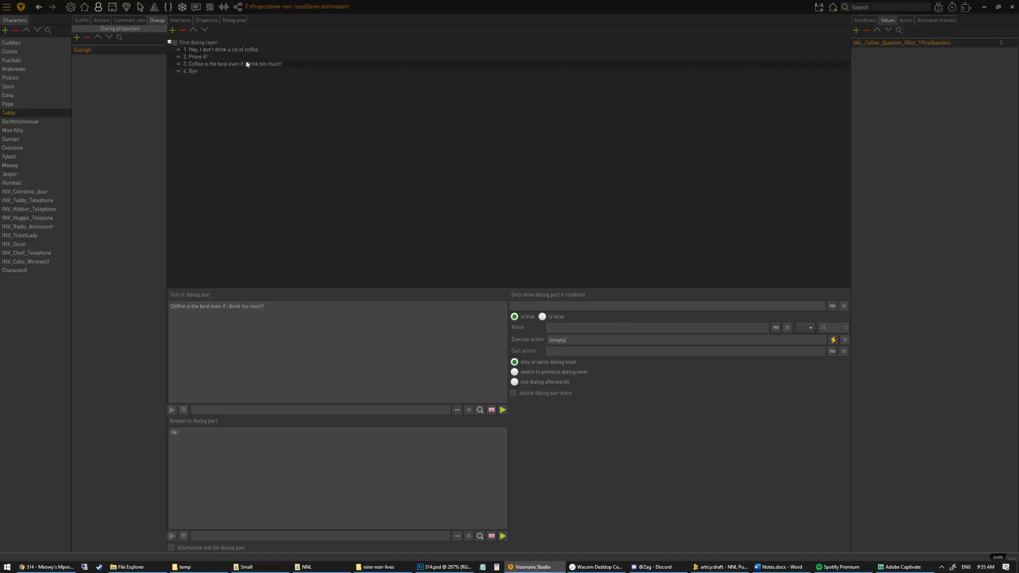
left_click_drag(774, 329, 940, 44)
double_click(963, 45)
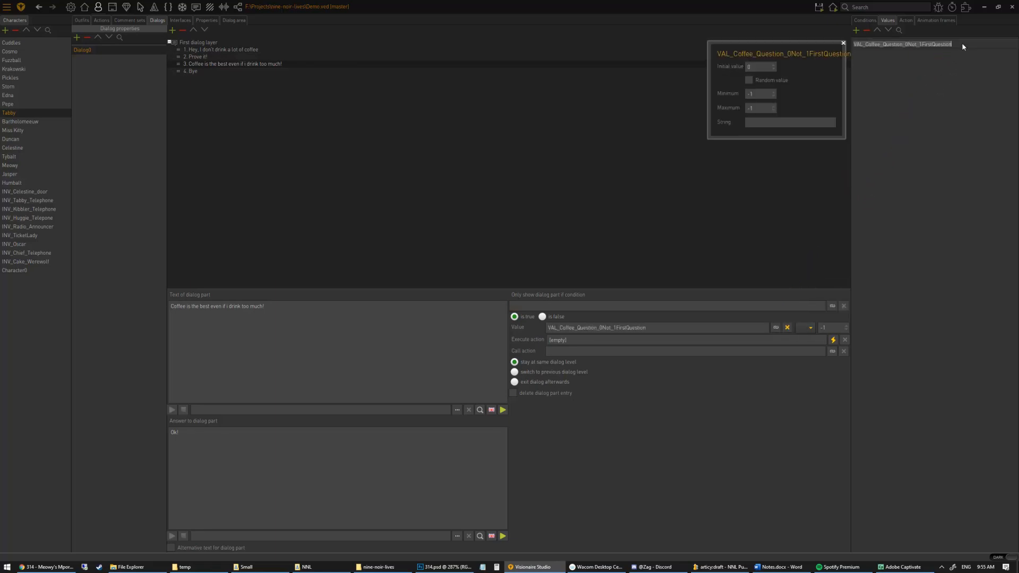
left_click(963, 44)
type("_2SecondQ")
key("Return")
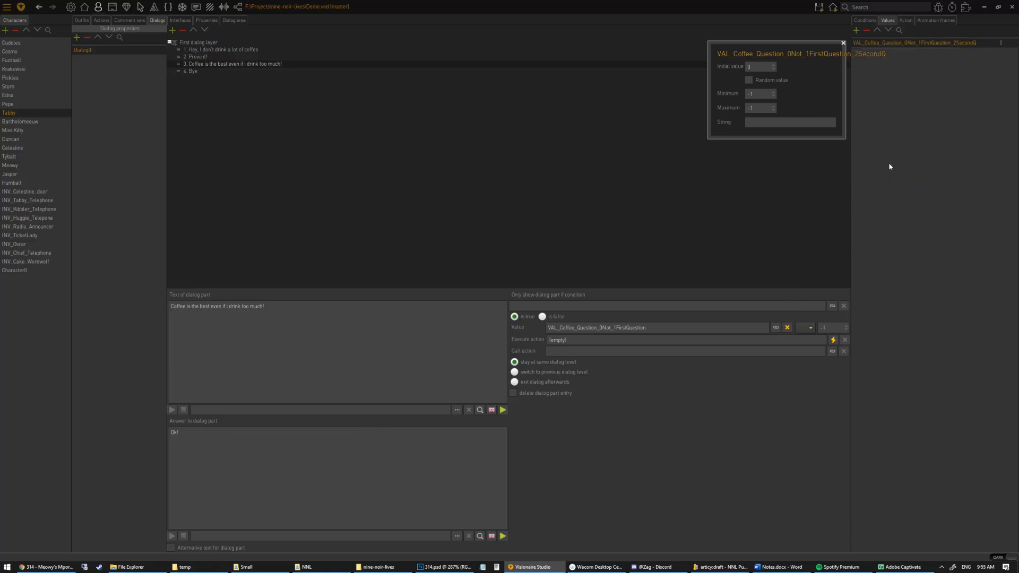
left_click(805, 328)
left_click(804, 340)
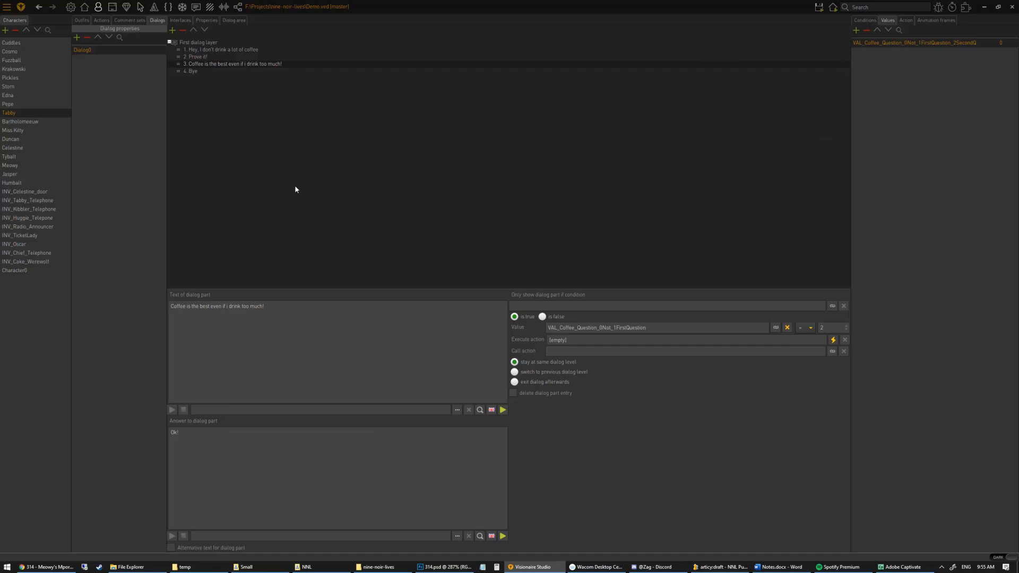
- Add a Set value action part to the execute action of the "Prove it!" dialog part
left_click(239, 57)
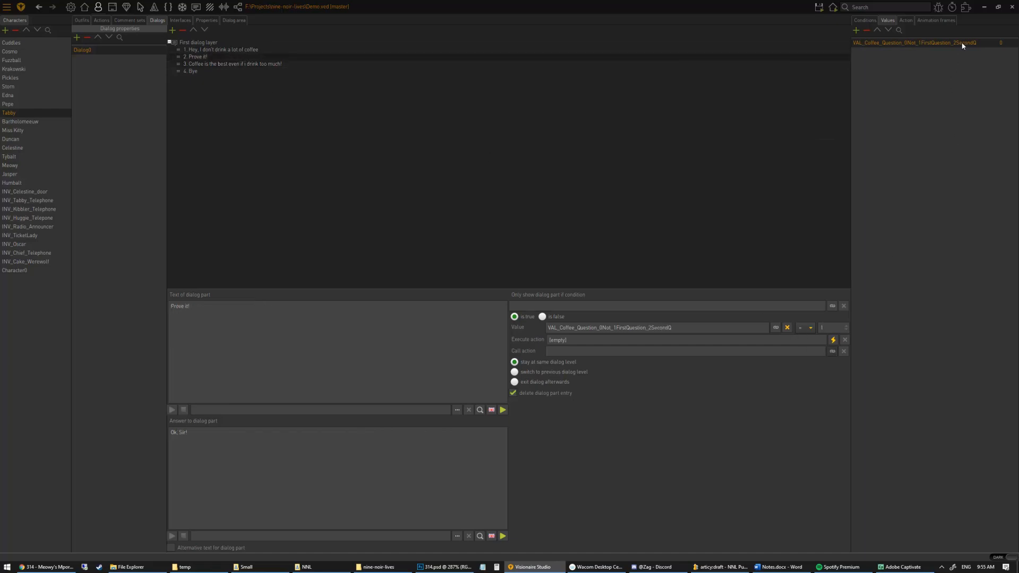
left_click(833, 340)
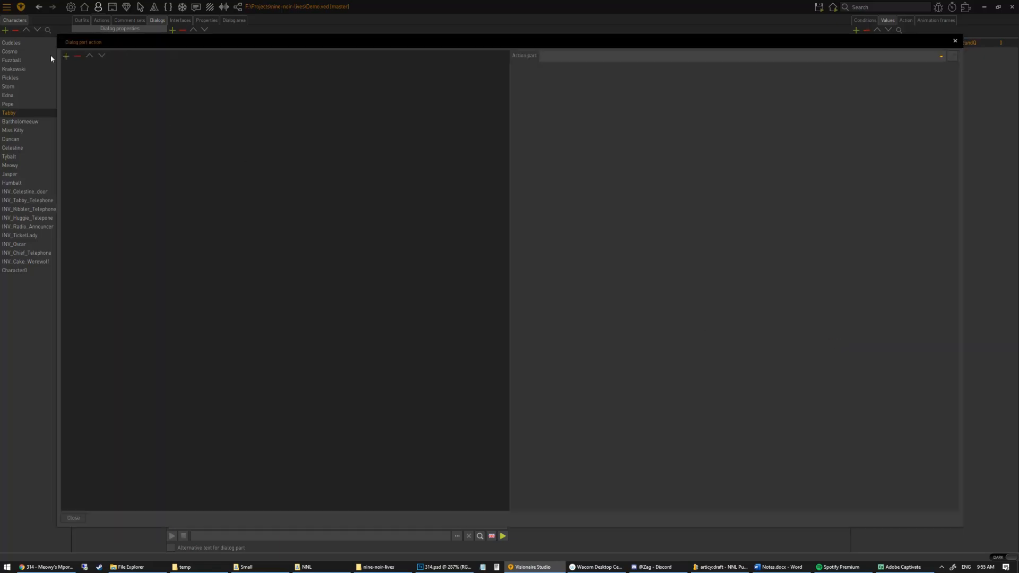
left_click(66, 57)
type("val")
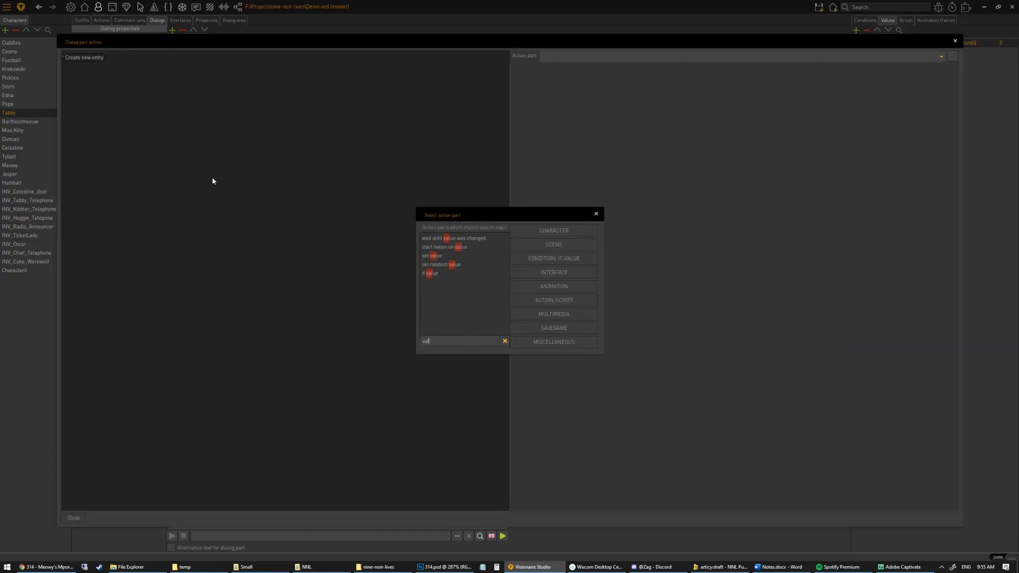
key("Down")
key("Down")
key("Return")
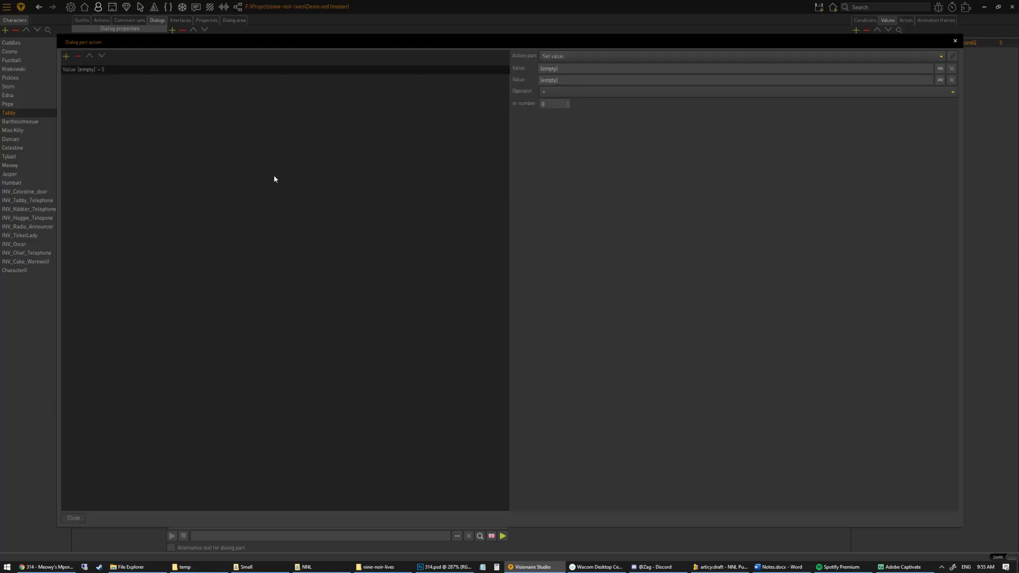
- Make the "Prove it!" action add 1 to VAL_Coffee_Question_0Not_1FirstQuestion_2SecondQ and close the action editor
left_click_drag(740, 53, 625, 47)
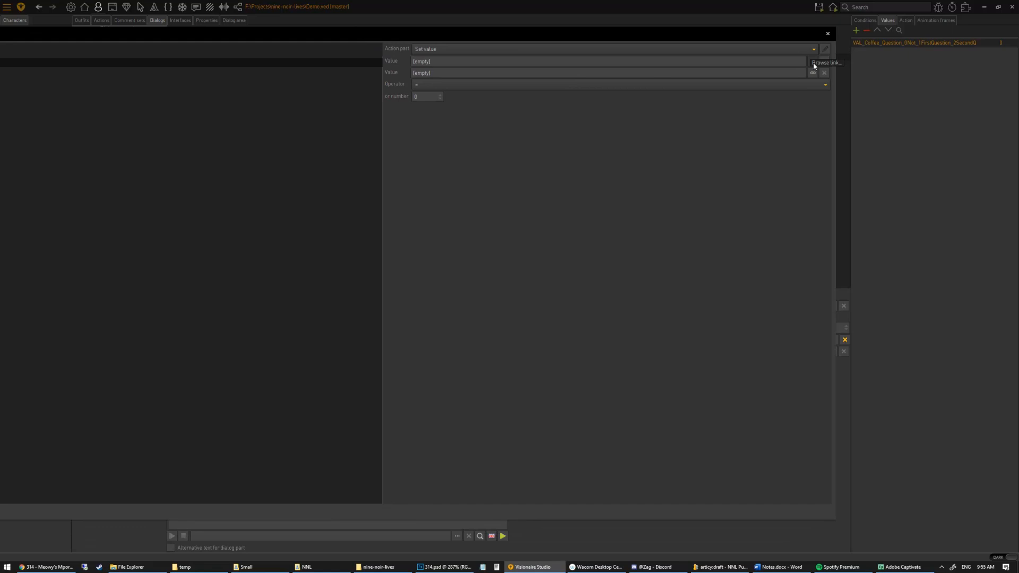
left_click_drag(813, 63, 927, 44)
left_click(442, 84)
left_click(427, 101)
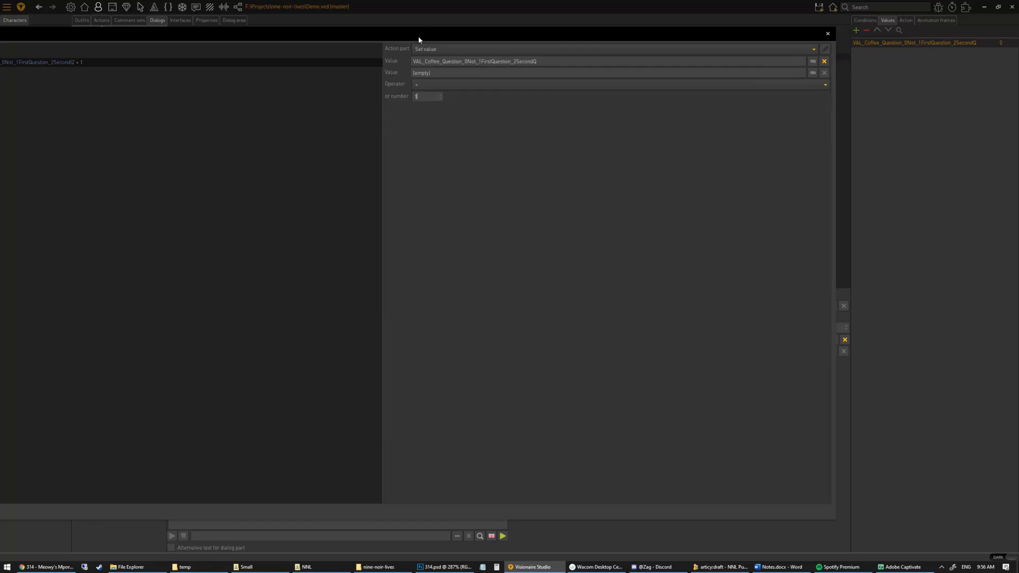
left_click_drag(419, 37, 601, 37)
left_click(128, 510)
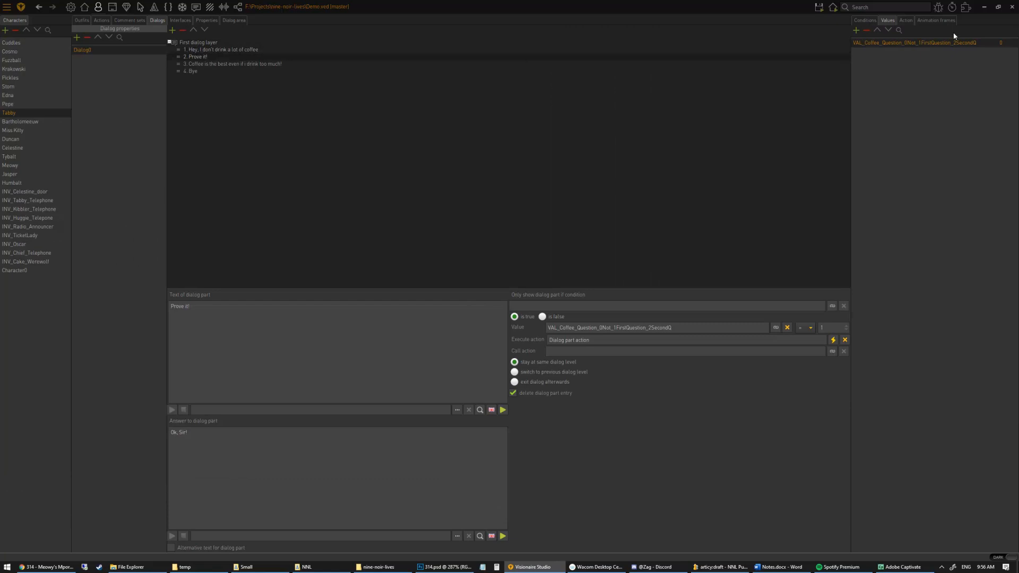
- Review the value actions of the first coffee line and "Prove it!", plus the value condition of the third dialog part
left_click(227, 50)
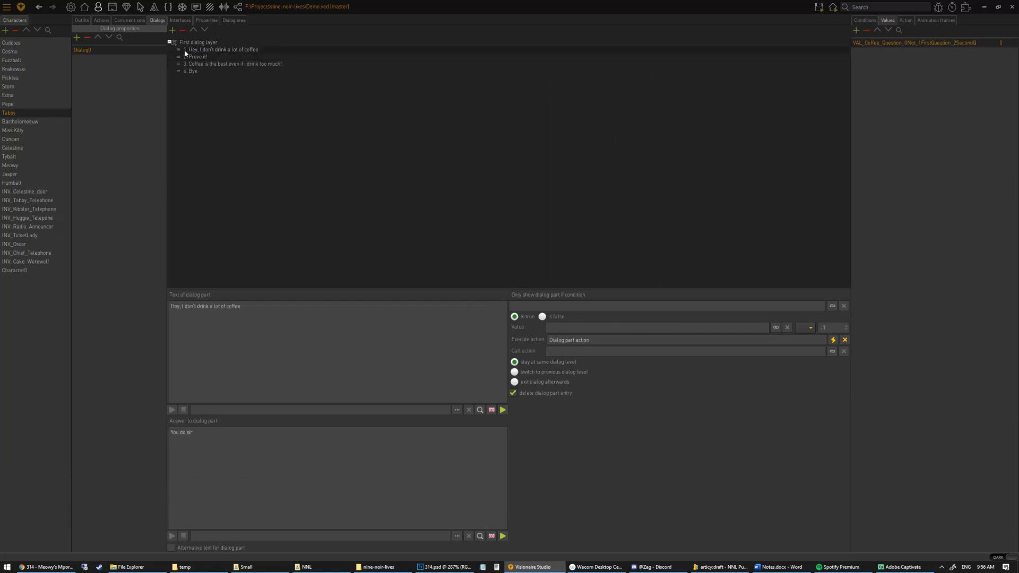
left_click(833, 340)
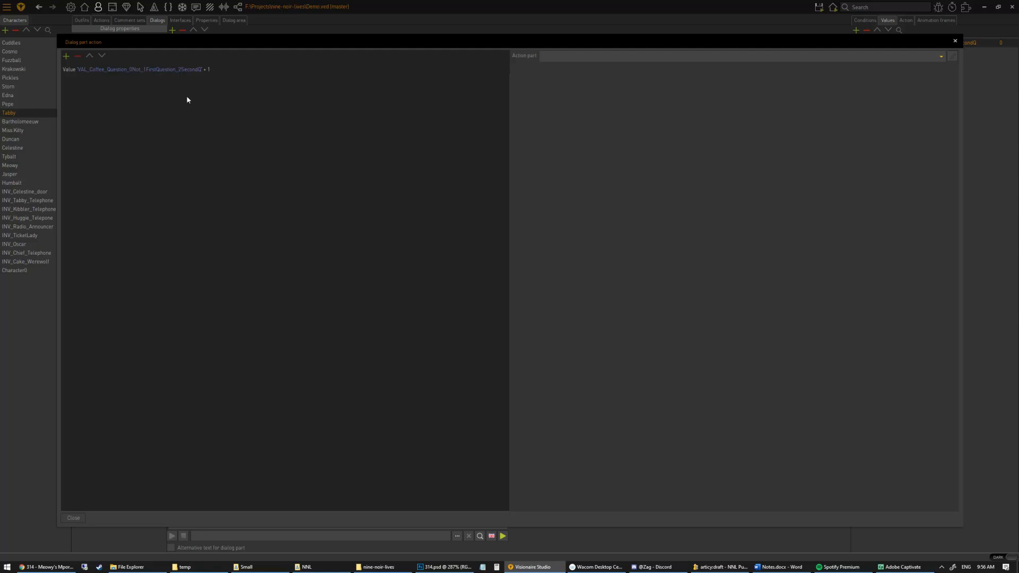
left_click(955, 42)
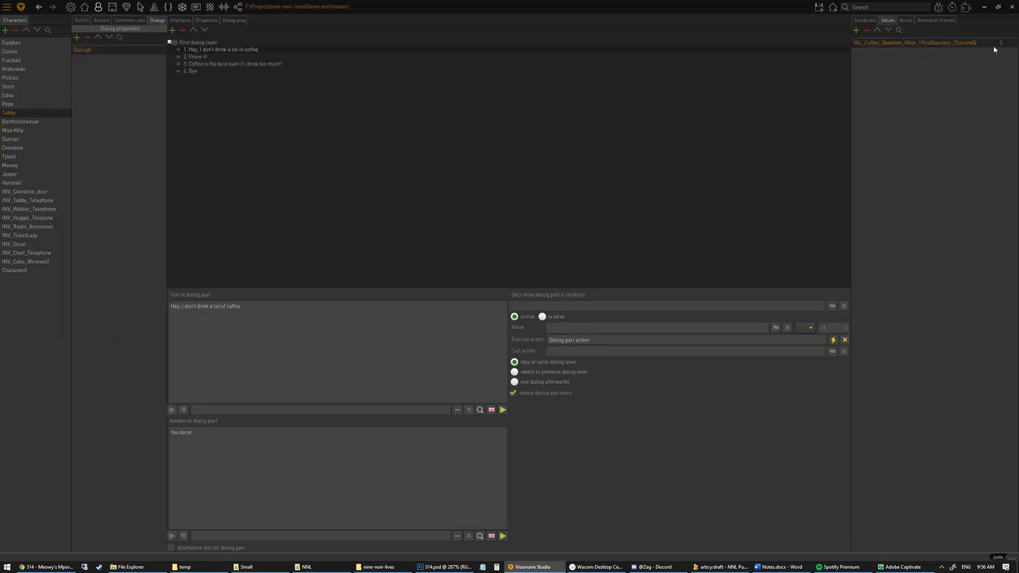
left_click(220, 59)
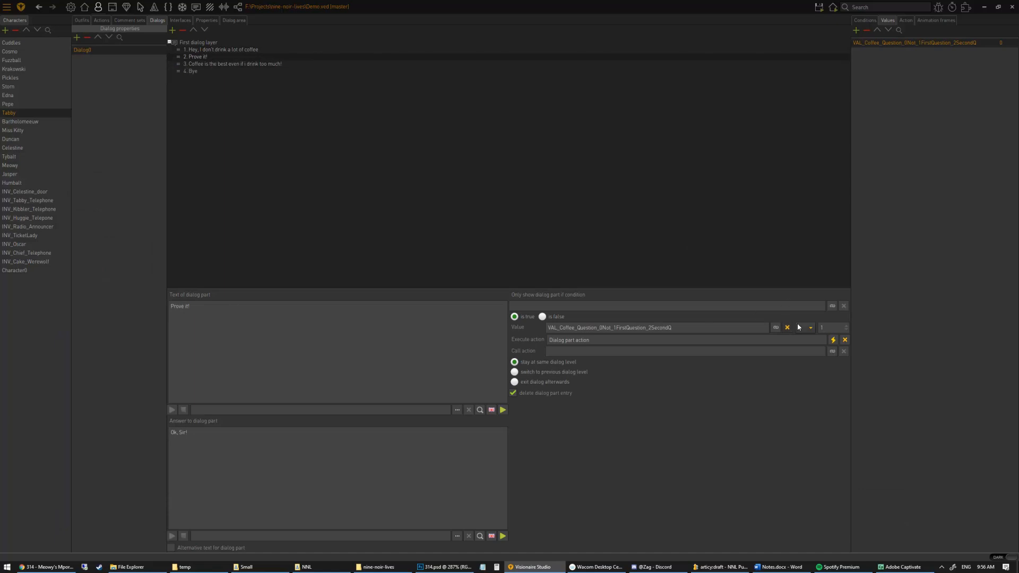
left_click(834, 339)
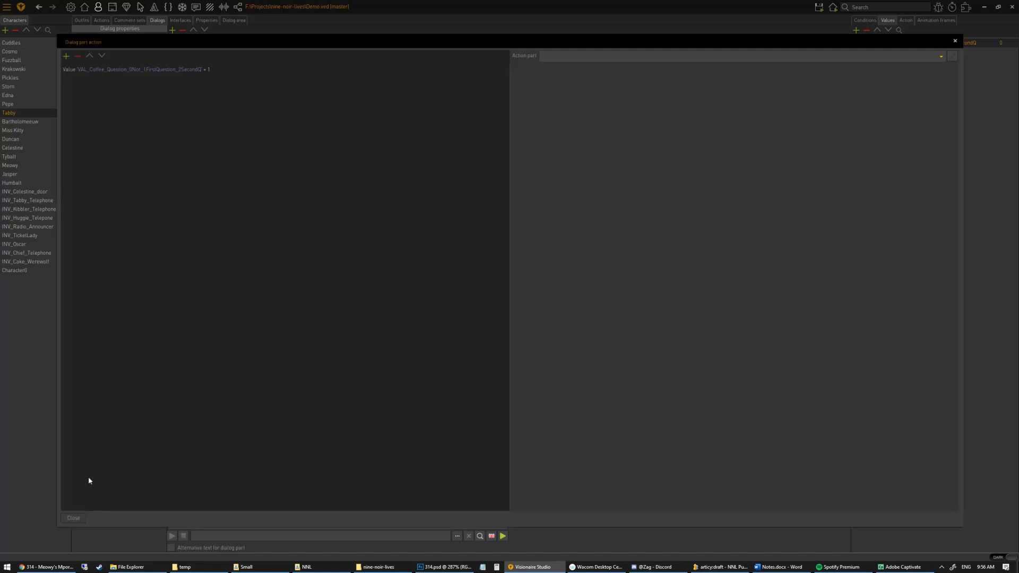
left_click(75, 519)
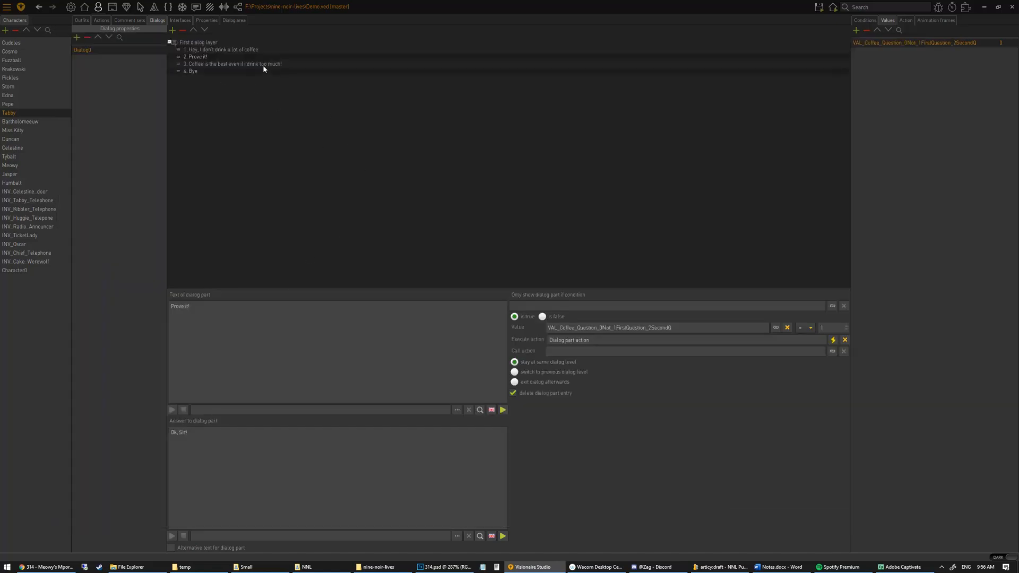
left_click(241, 65)
- Switch to Chrome, open the Nine Noir Lives store page on Steam in a new tab, and look through it
left_click(46, 567)
key("ctrl+t")
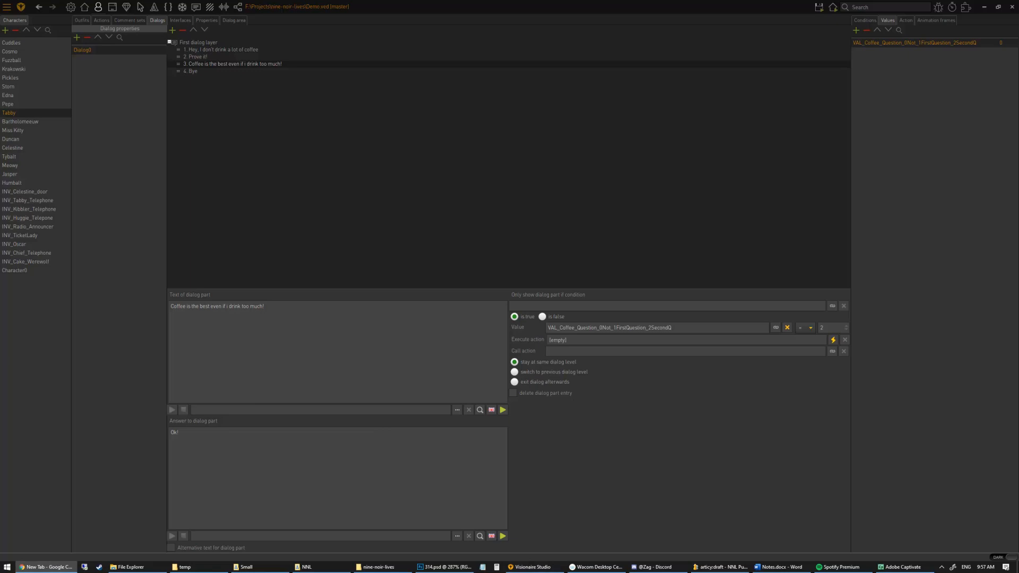
key("Return")
left_click_drag(0, 136, 420, 0)
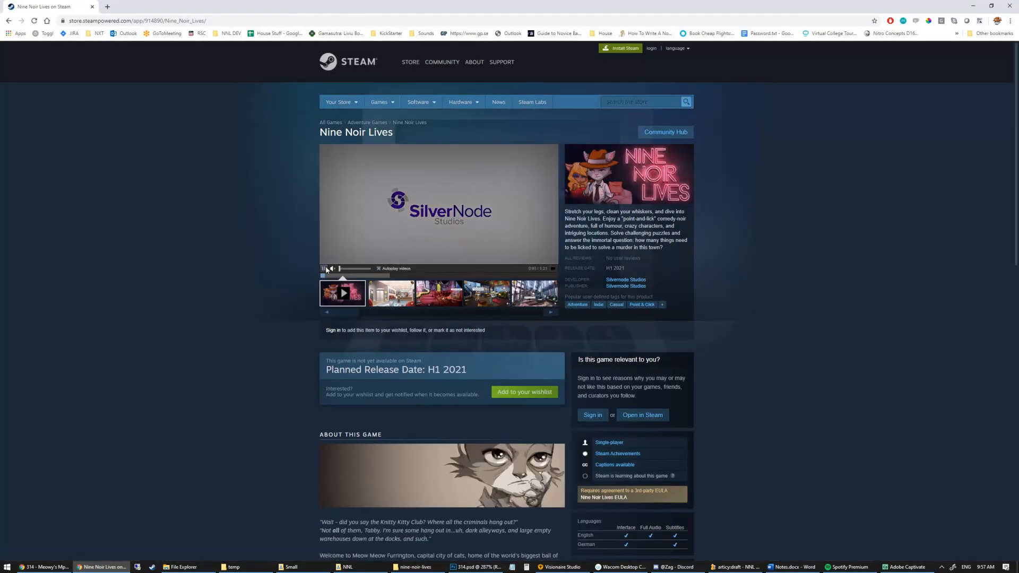
scroll(280, 291, "down", 9)
scroll(425, 217, "up", 4)
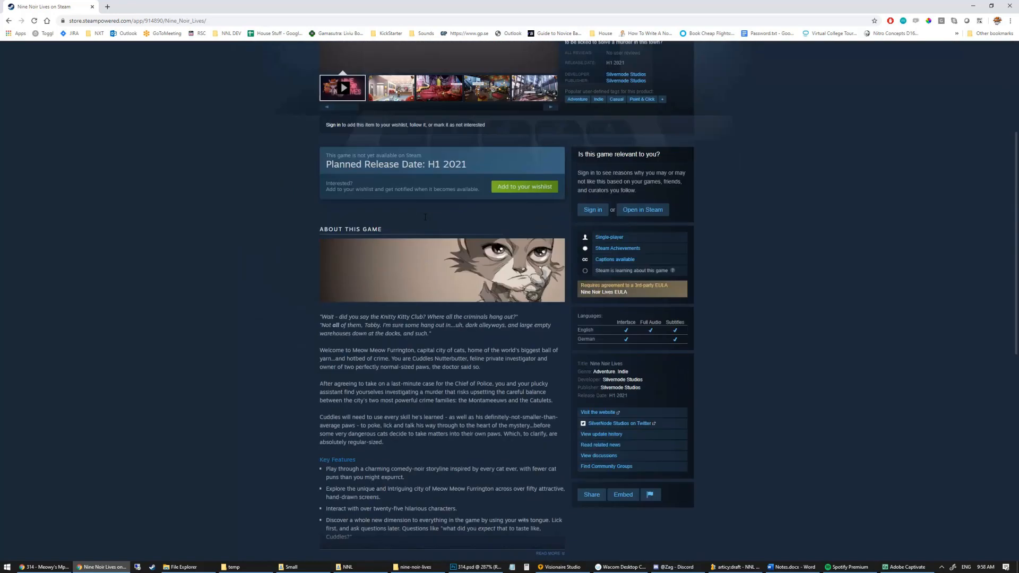
scroll(425, 217, "up", 5)
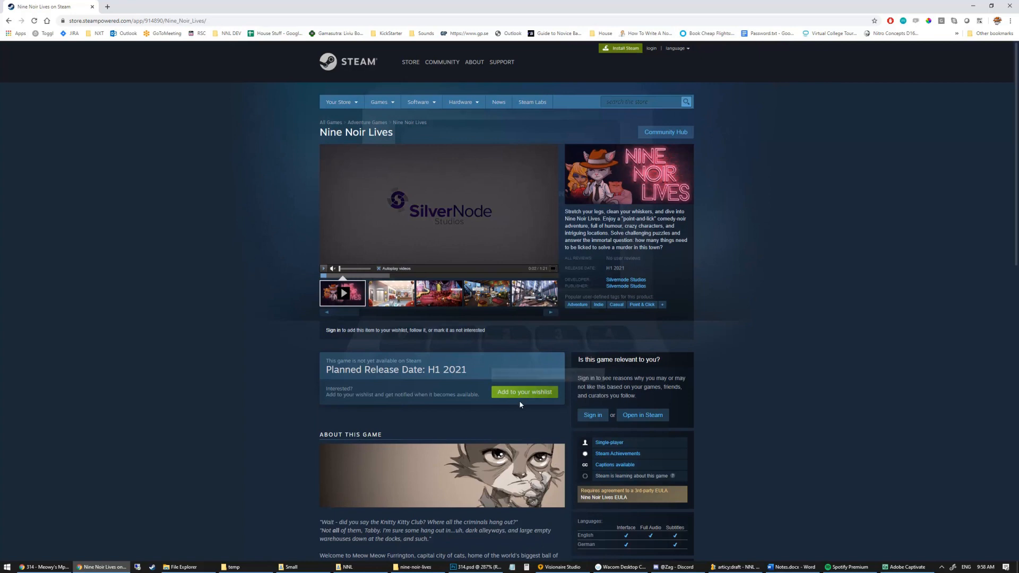
left_click(943, 568)
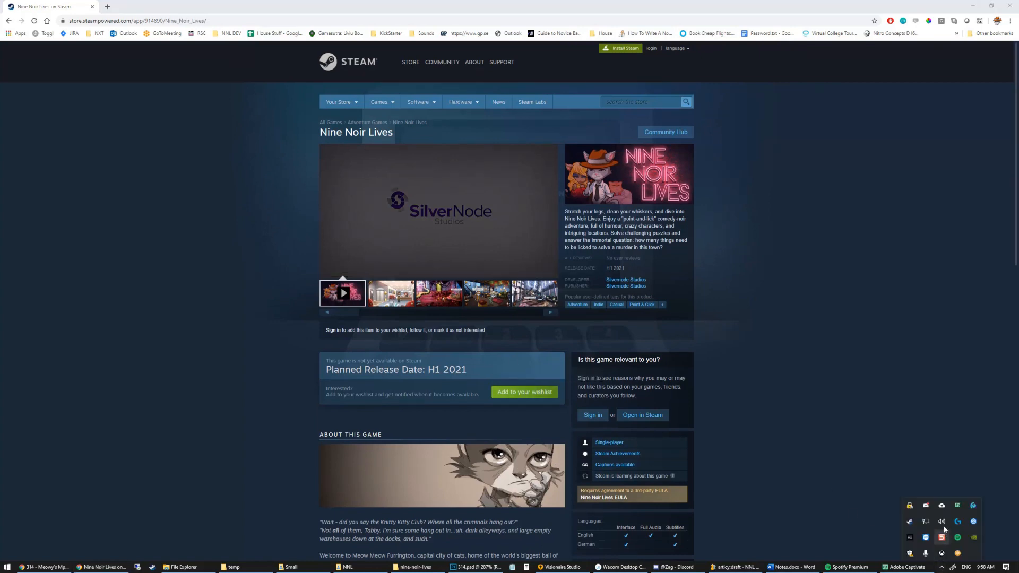